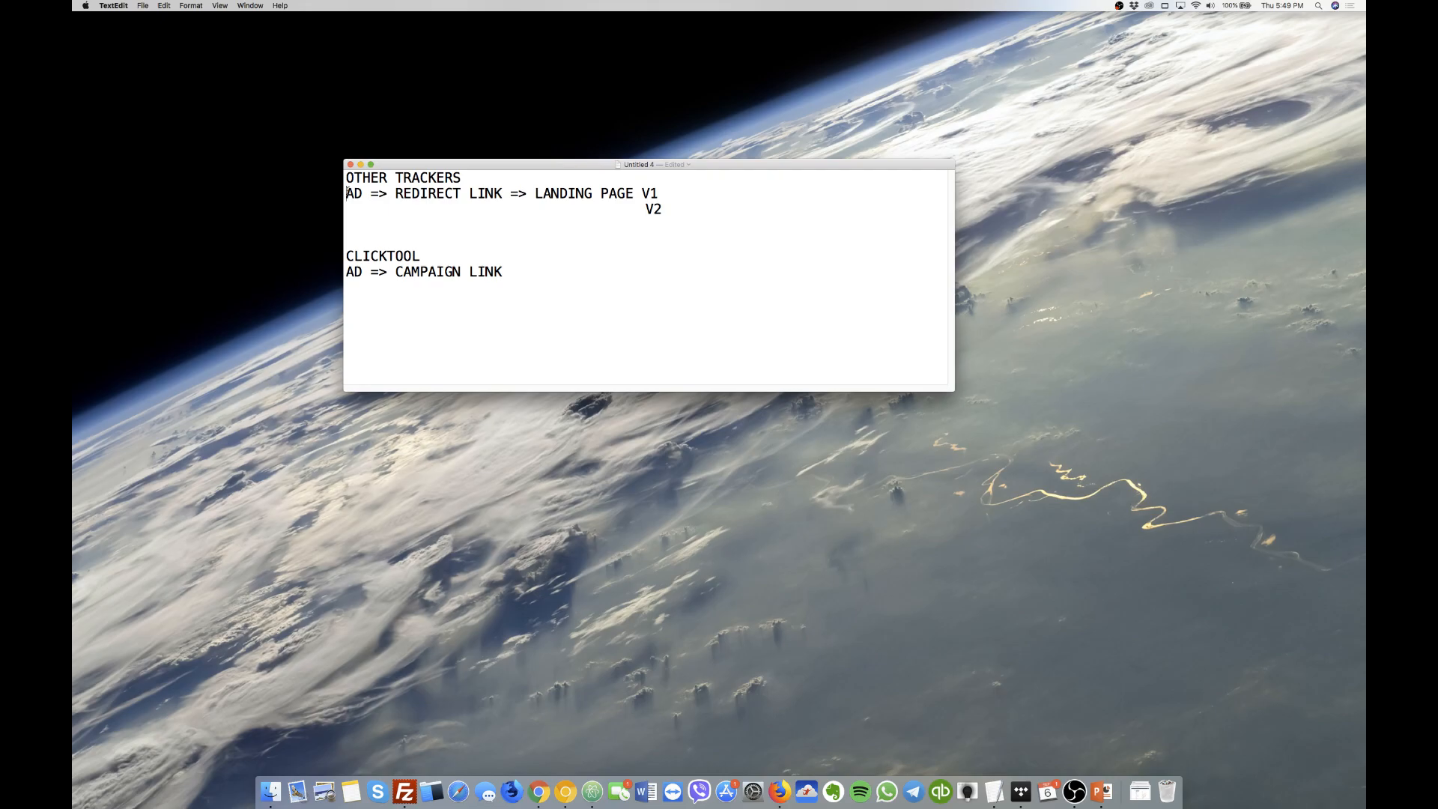
Review the OTHER TRACKERS flow in the notes, from the ad through the redirect link to landing pages V1 and V2.
drag(346, 193, 363, 194)
drag(395, 193, 501, 190)
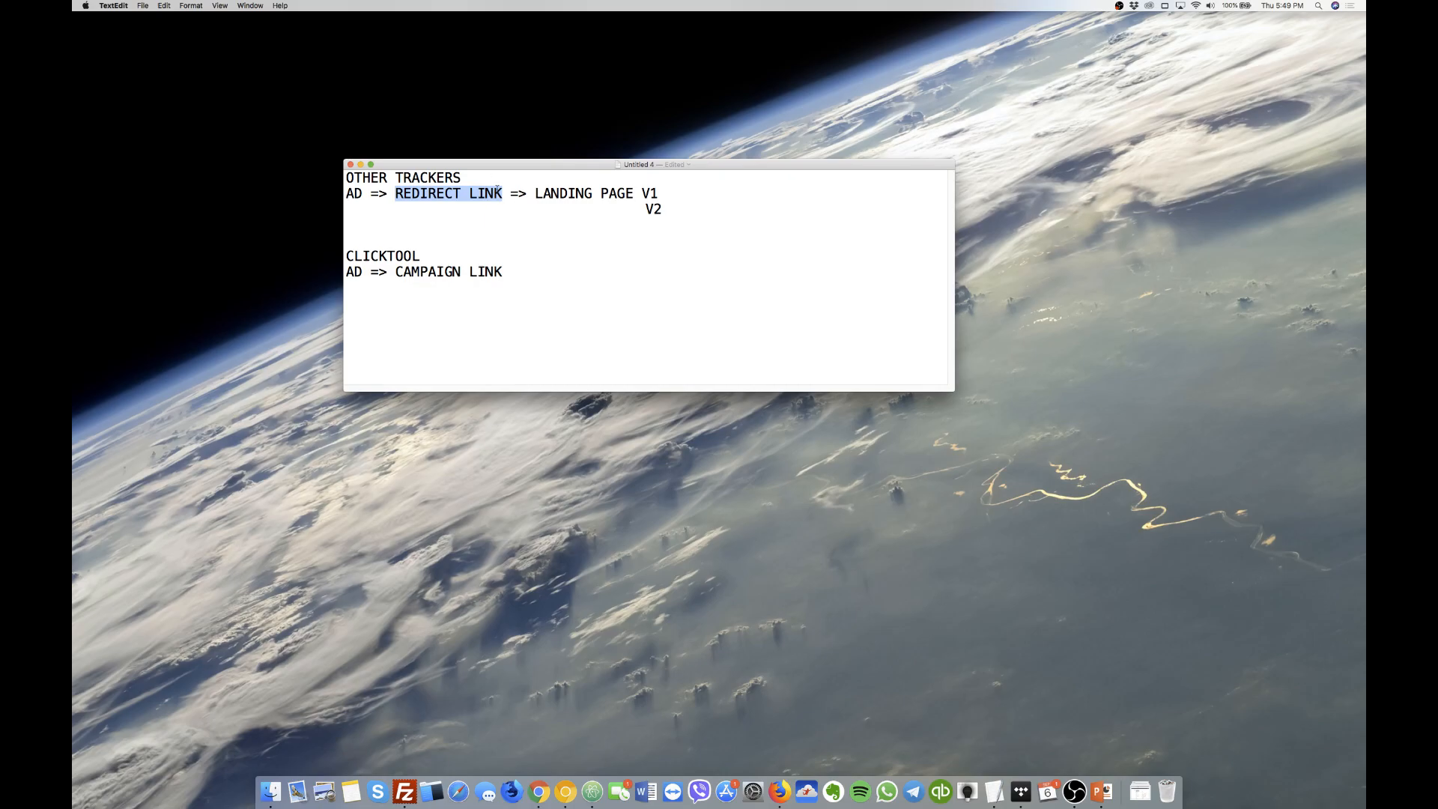
drag(536, 192, 659, 191)
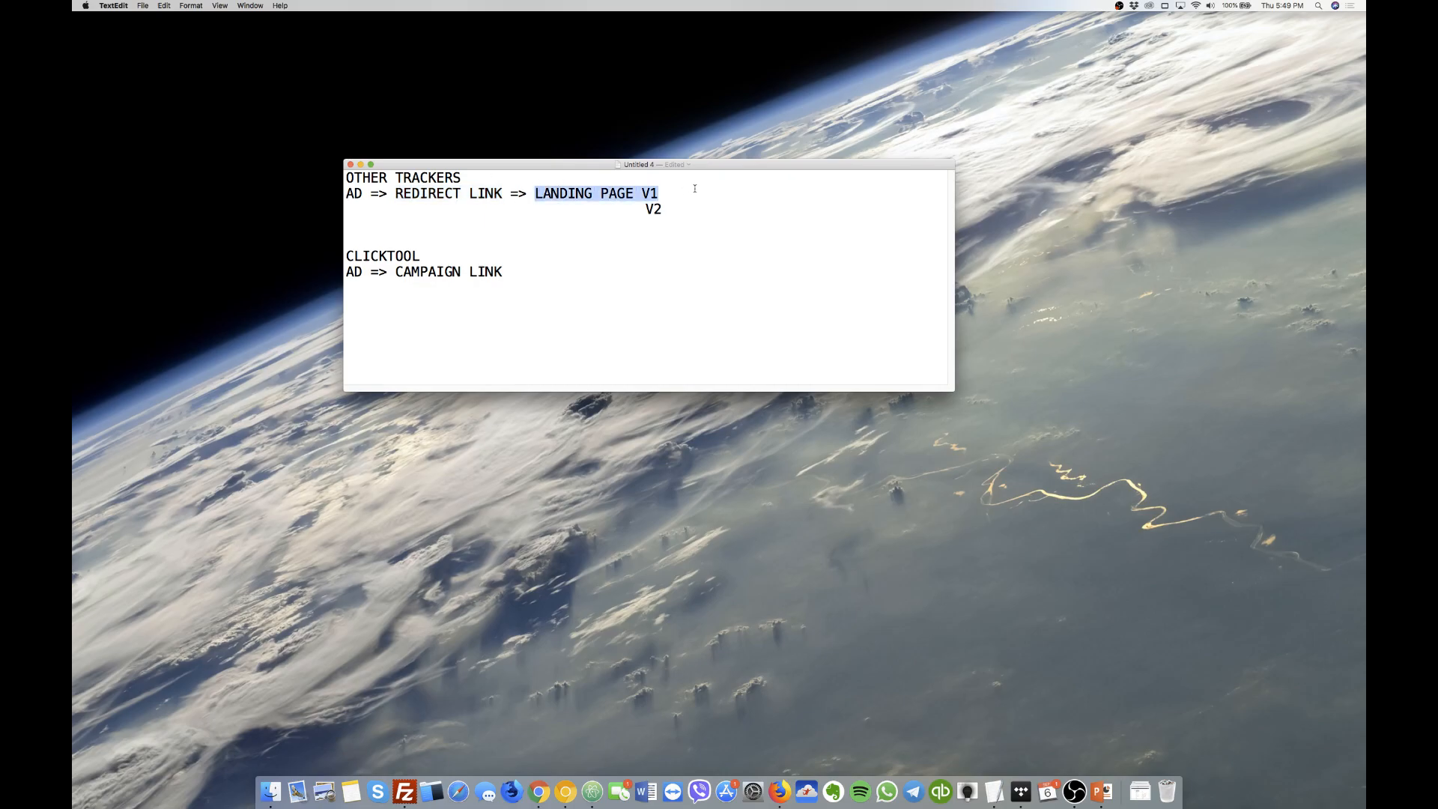
drag(395, 192, 502, 192)
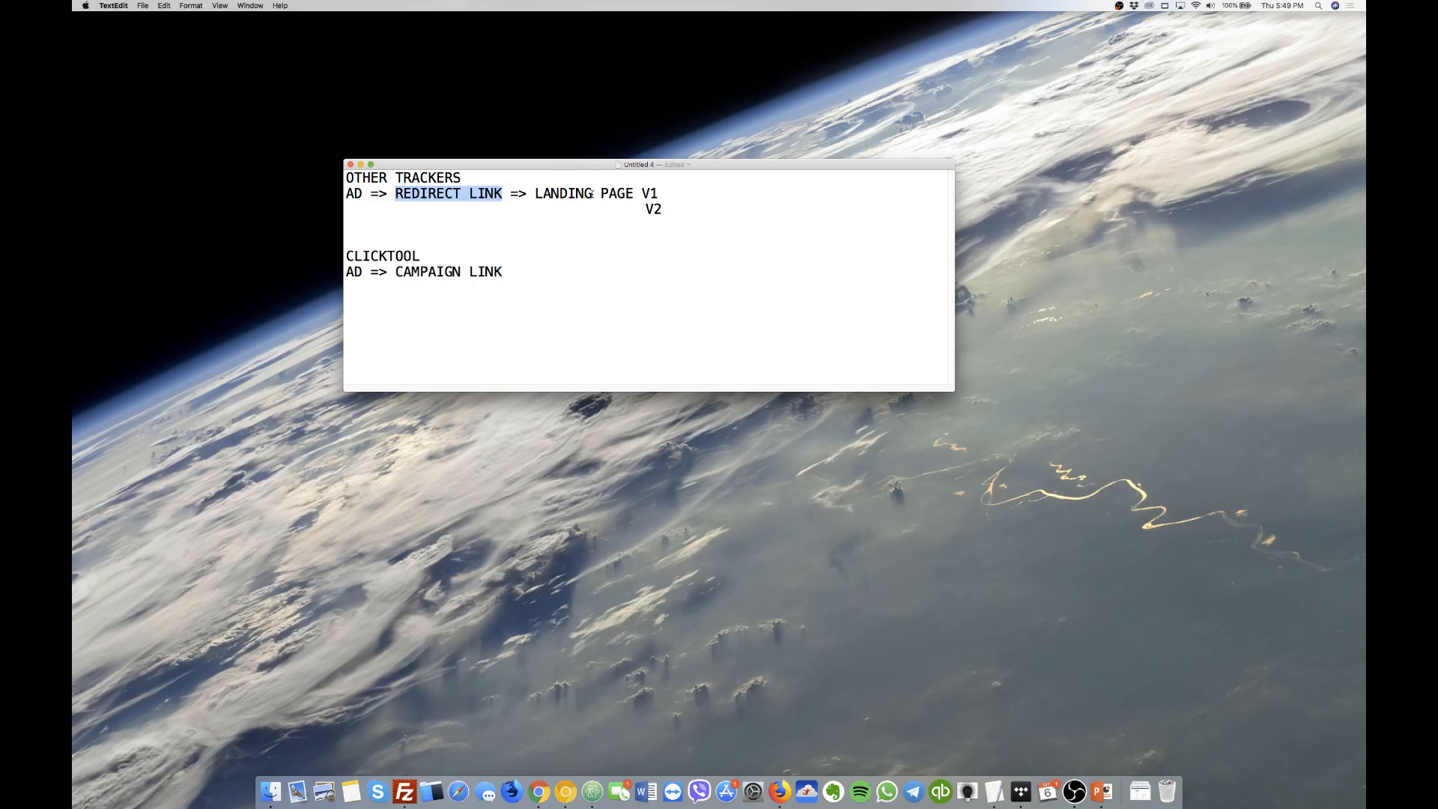
drag(534, 193, 657, 193)
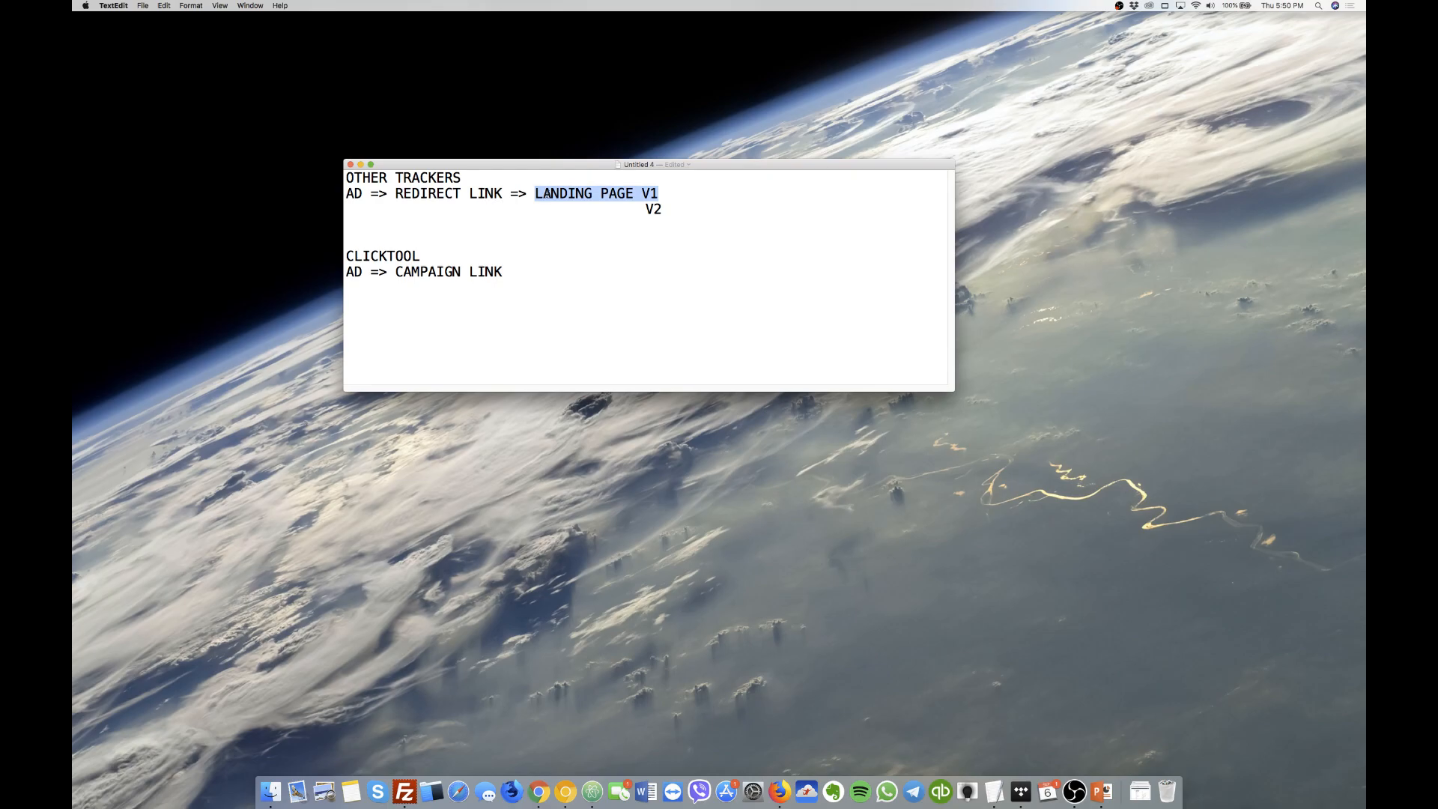
drag(544, 209, 662, 209)
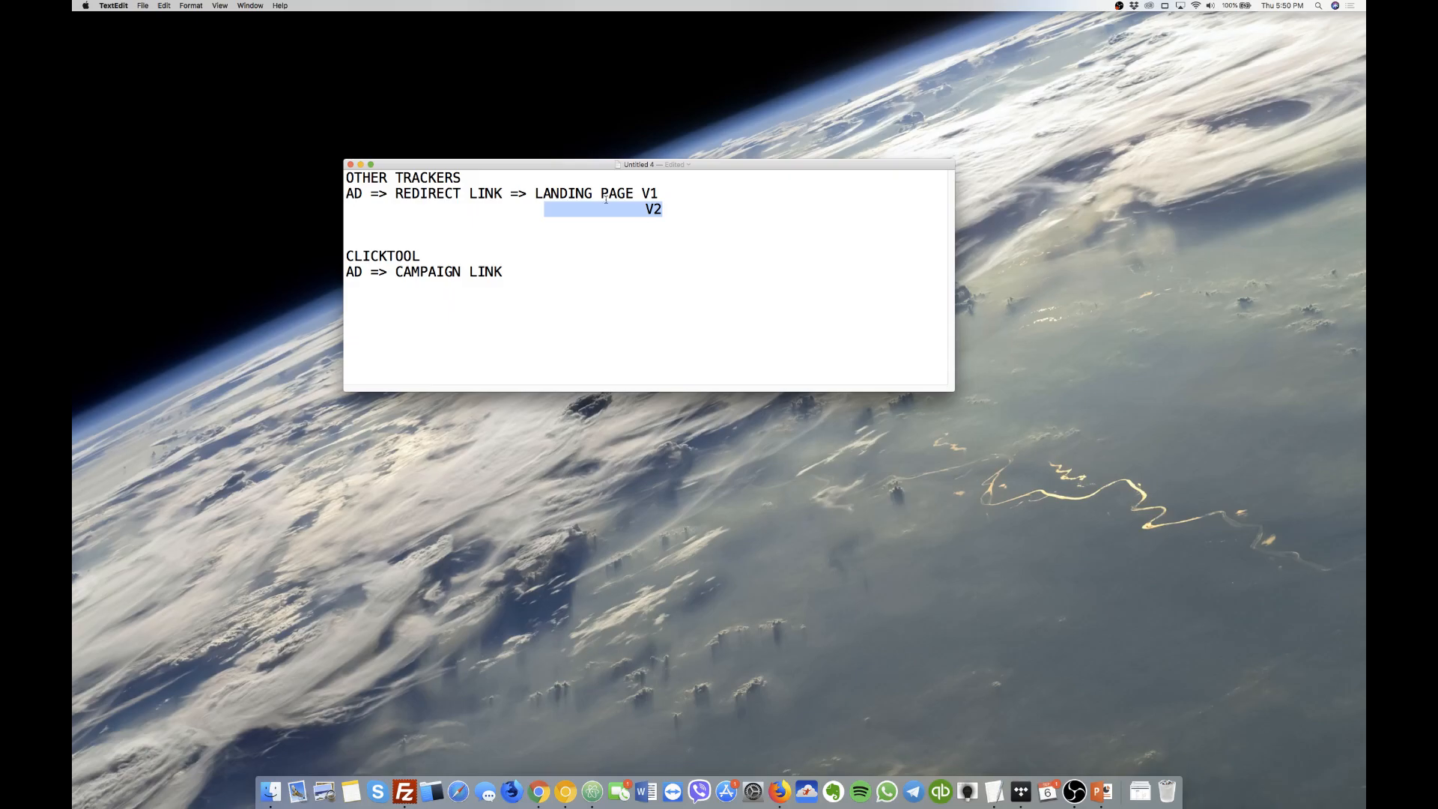
click(537, 194)
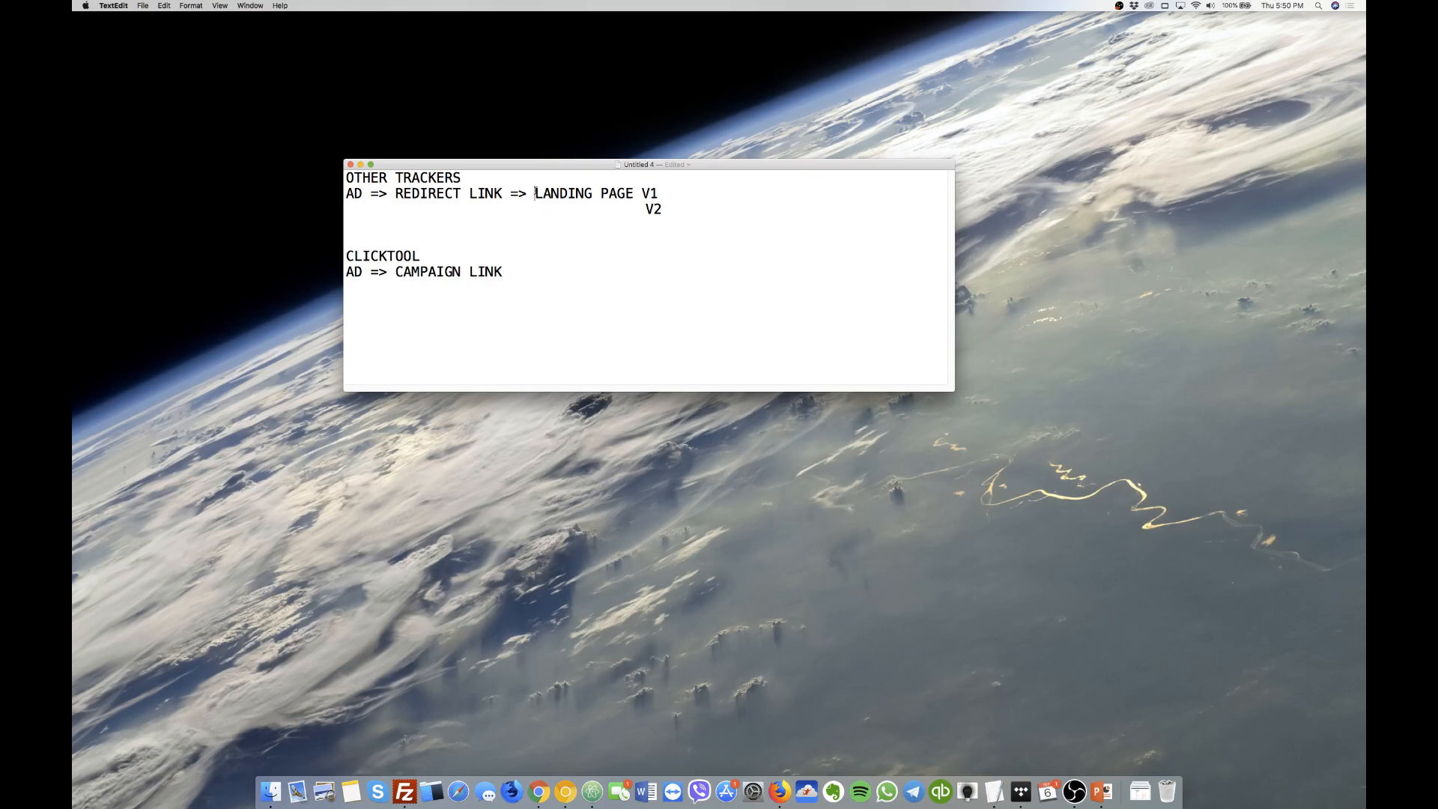
mouse_move(535, 193)
mouse_down()
mouse_move(657, 195)
mouse_move(661, 209)
mouse_move(552, 205)
mouse_up()
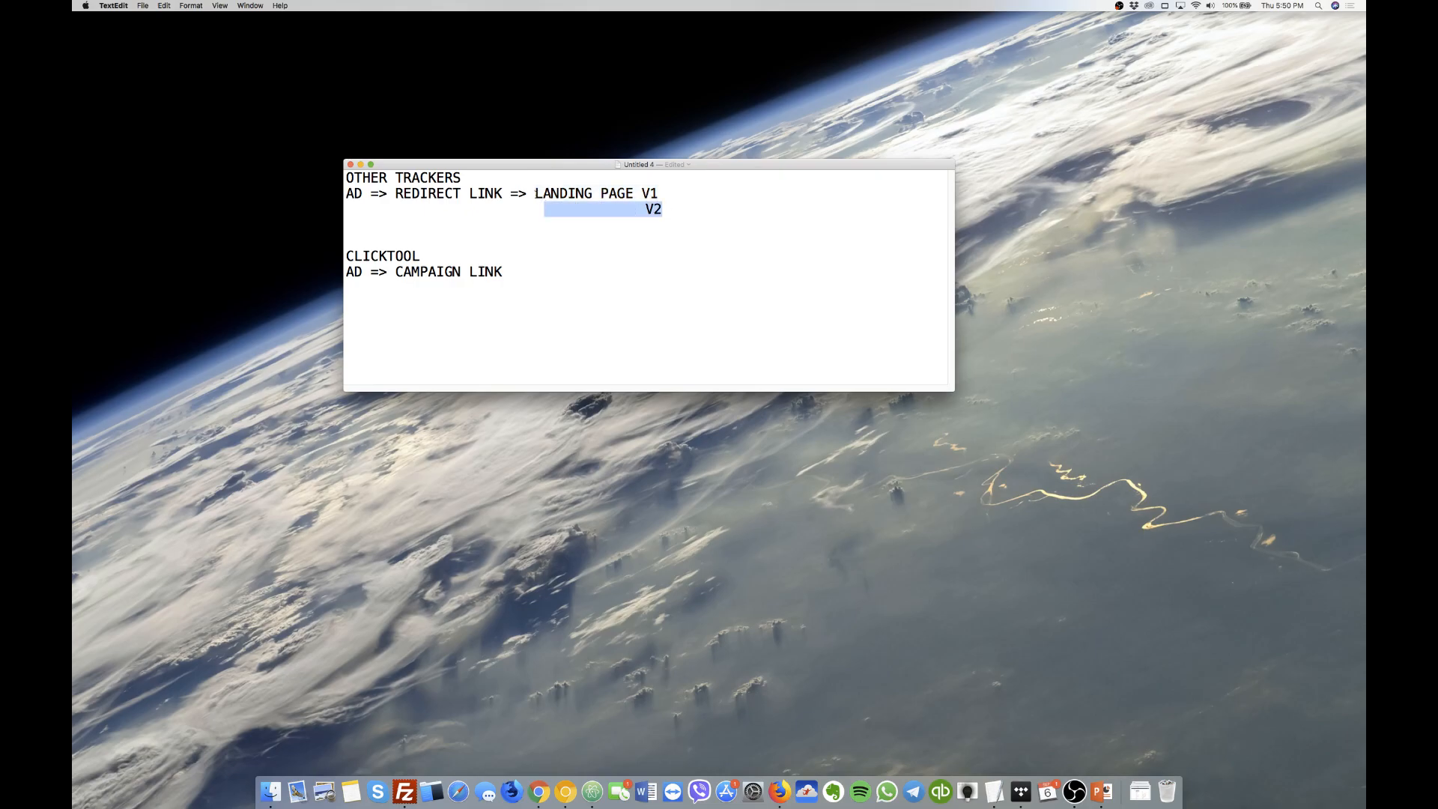
click(645, 209)
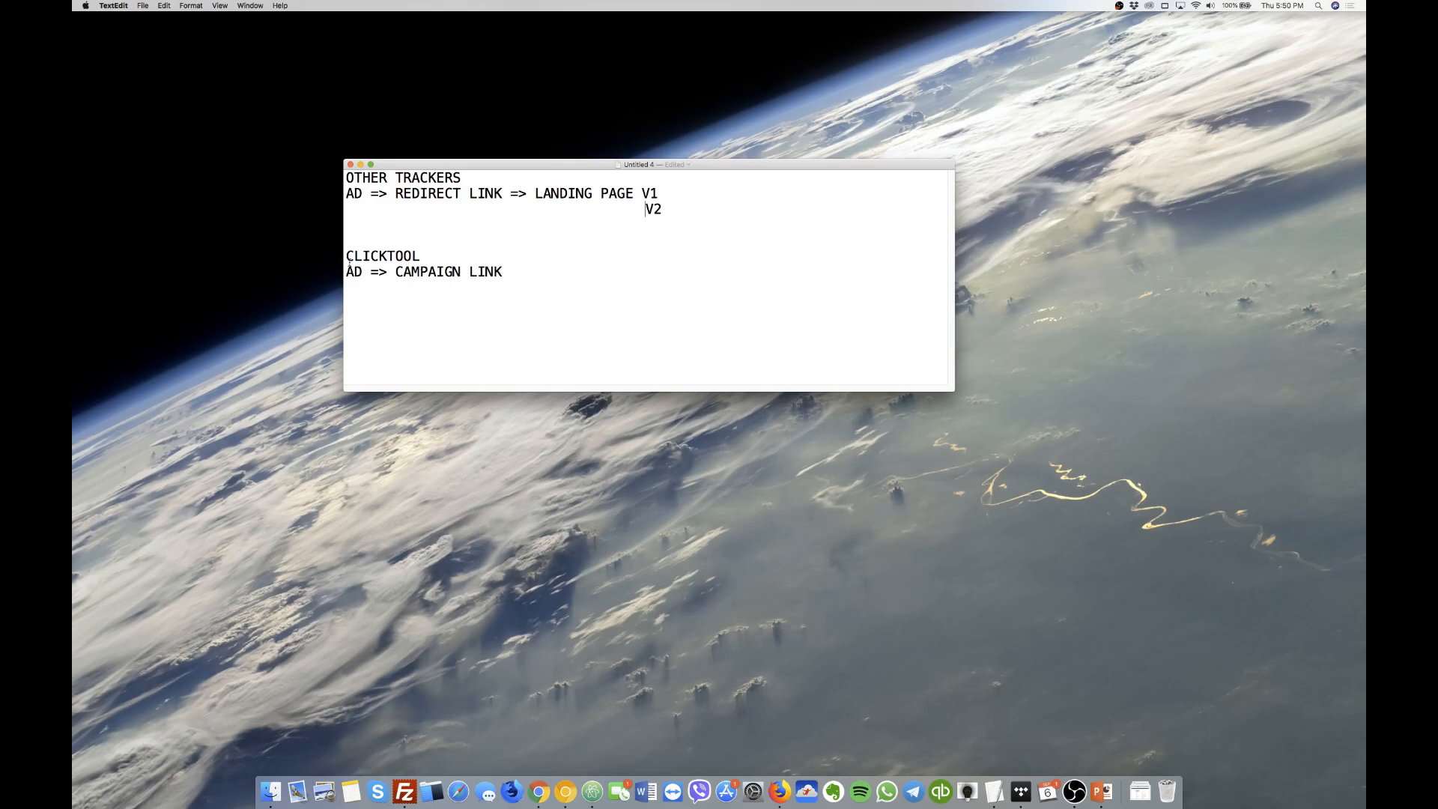
Review the CLICKTOOL flow in the notes, from the ad to the campaign link.
drag(347, 271, 504, 271)
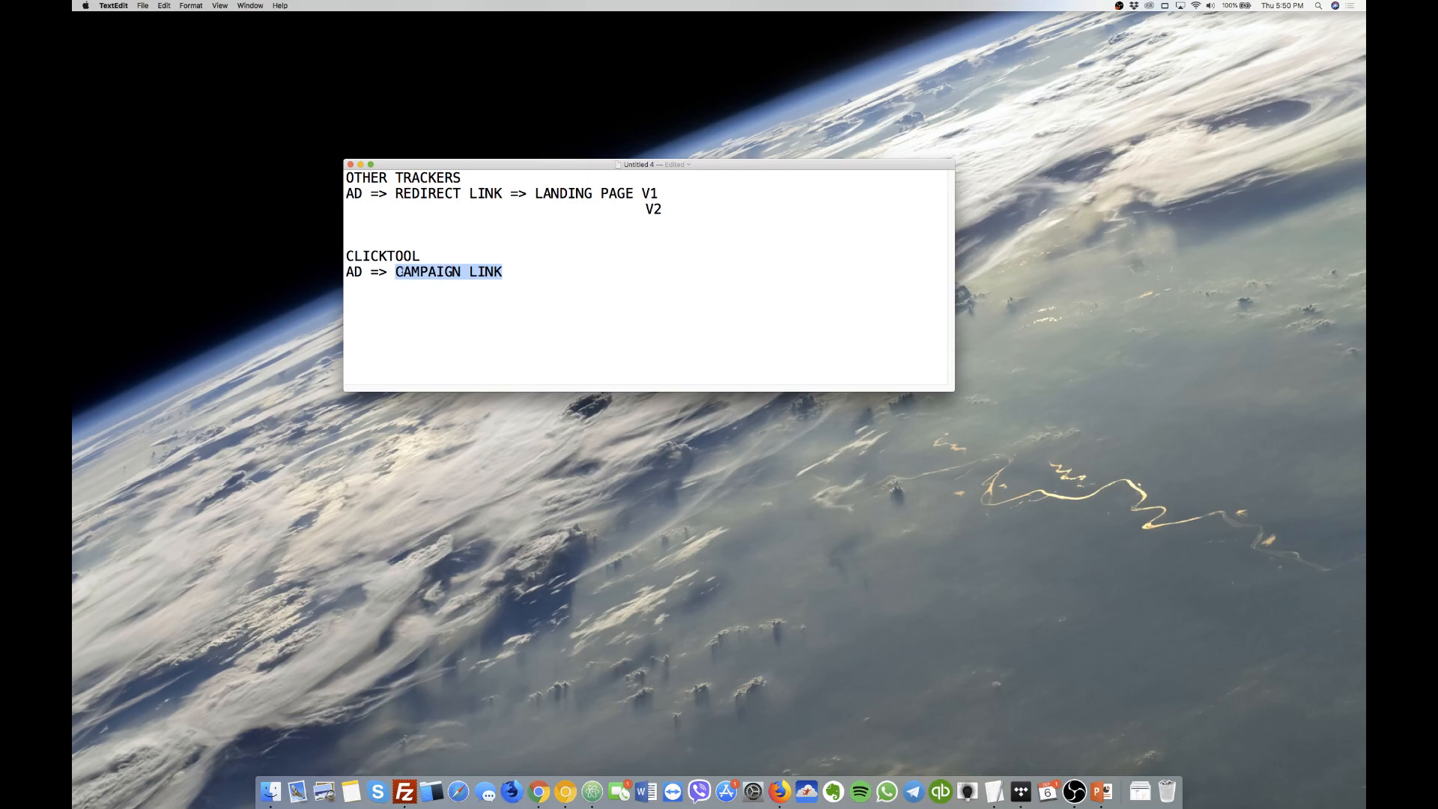
click(397, 271)
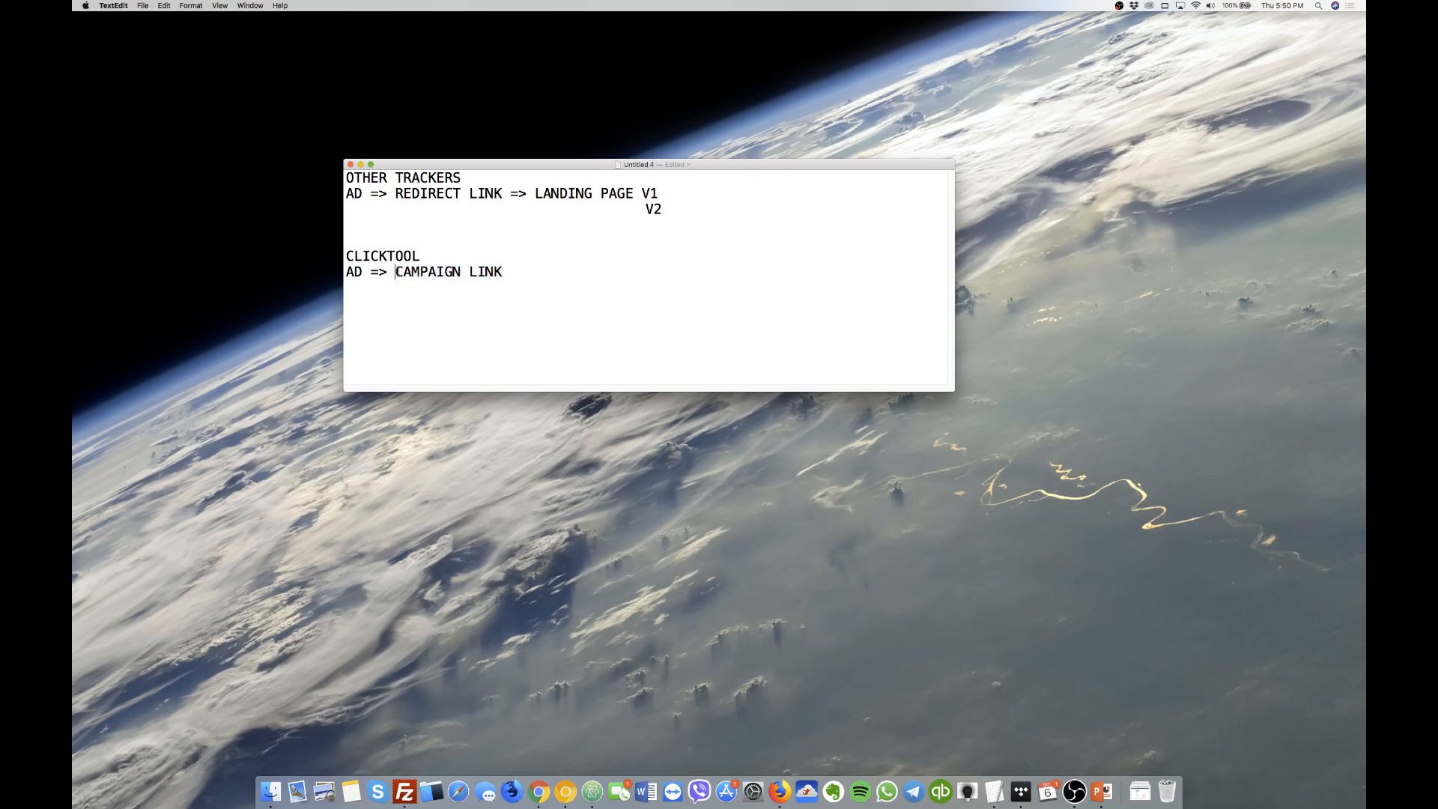
drag(395, 271, 509, 272)
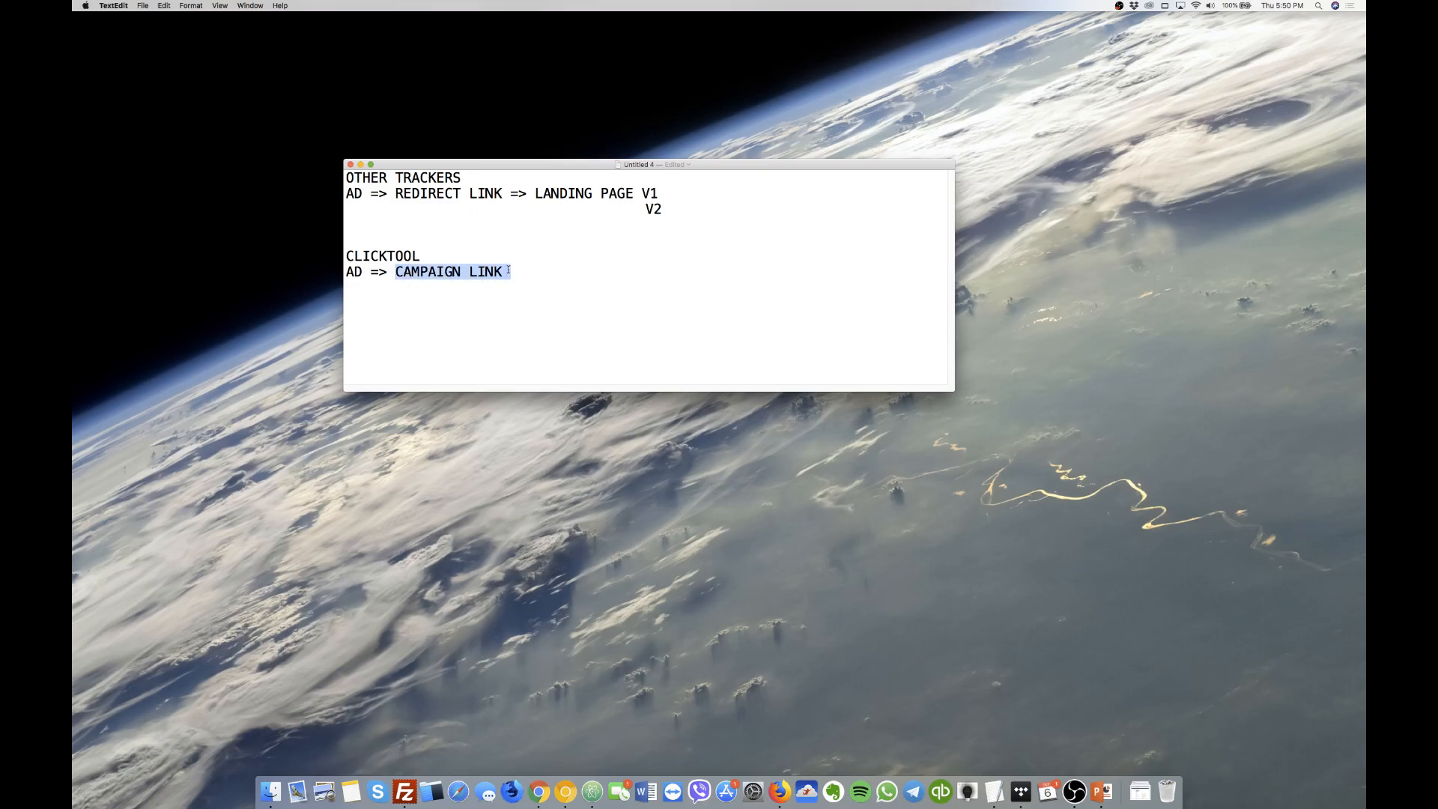
click(508, 268)
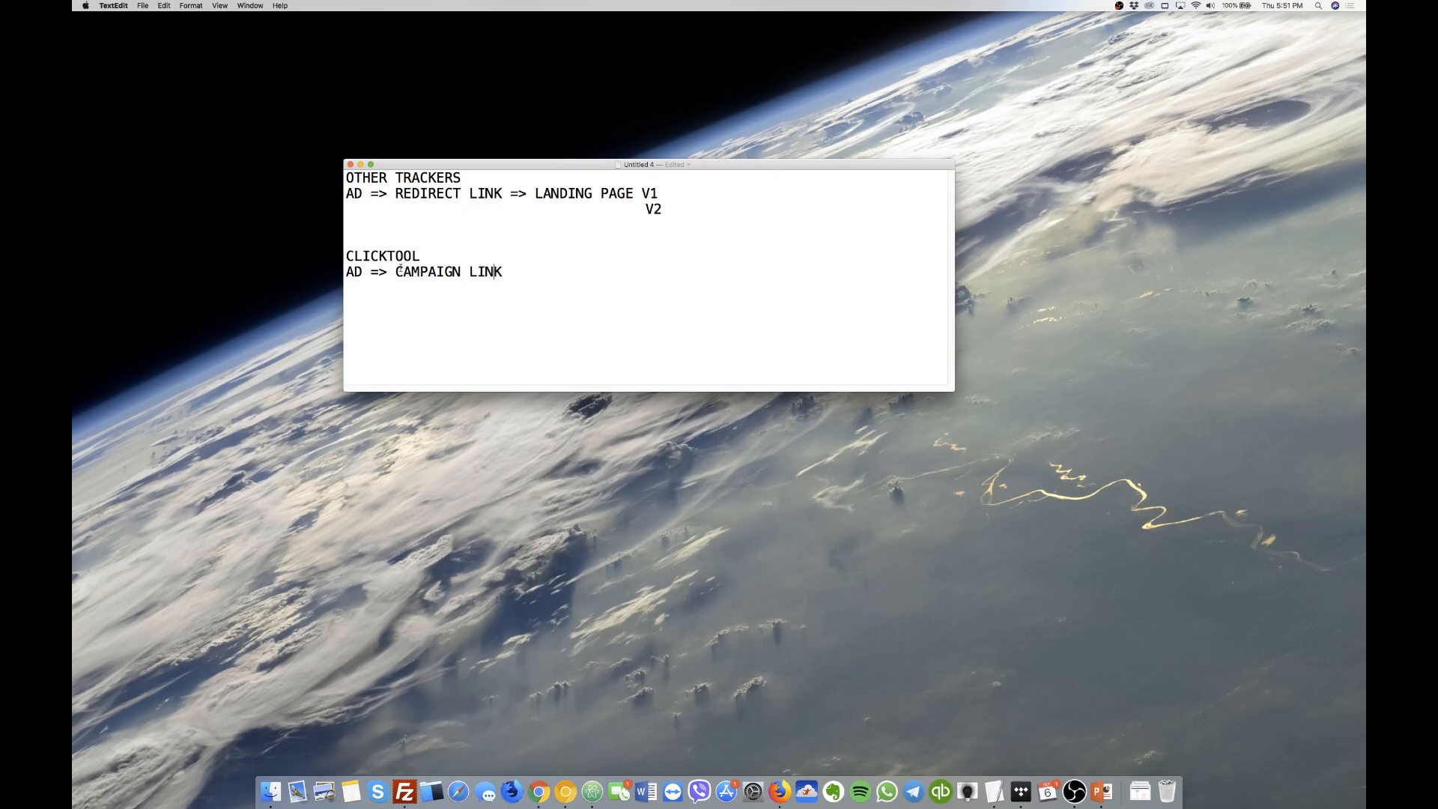
drag(395, 272, 506, 268)
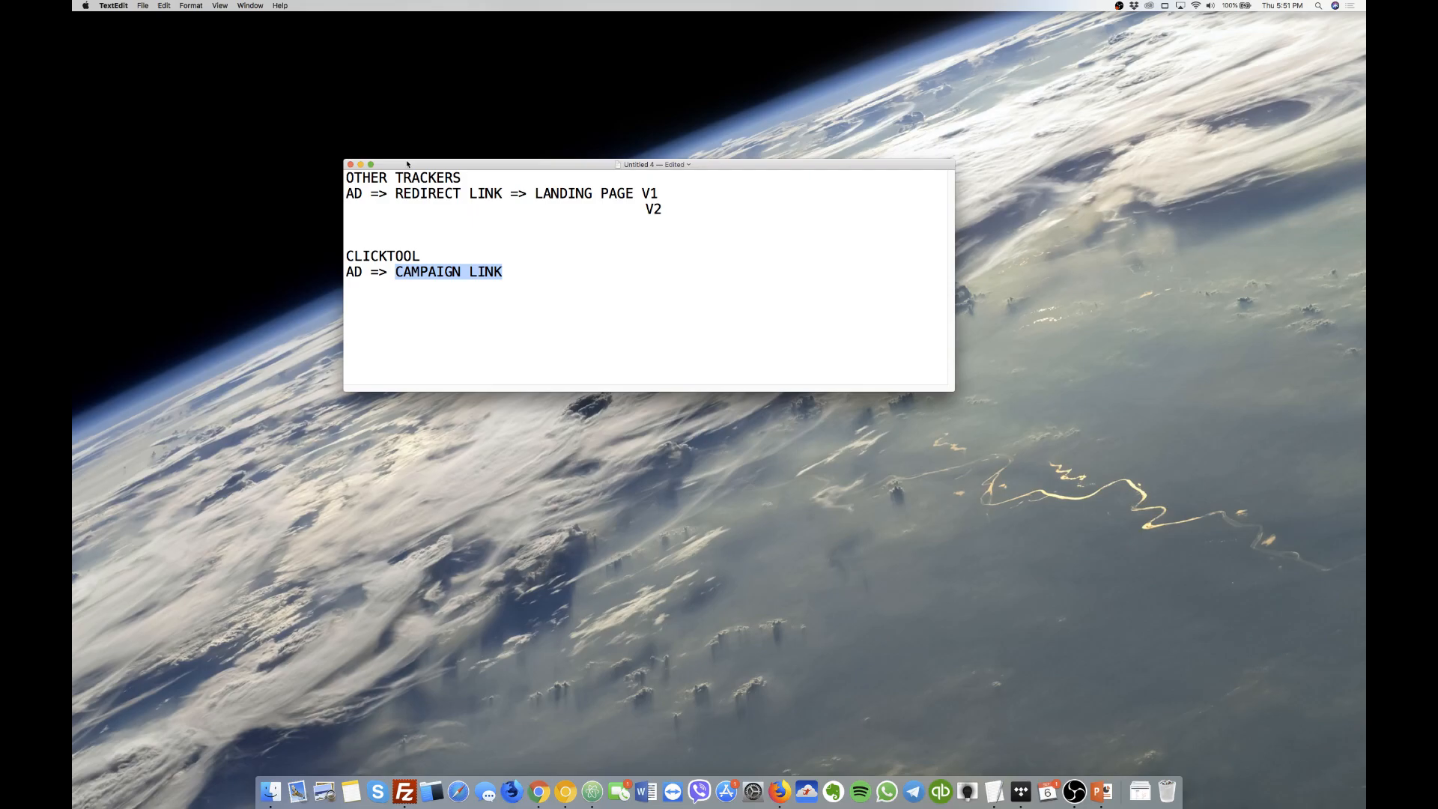
Switch to the browser, visit clicktool.com in a new window and look at its sign-up form before closing it.
drag(407, 164, 878, 139)
key(super+Tab)
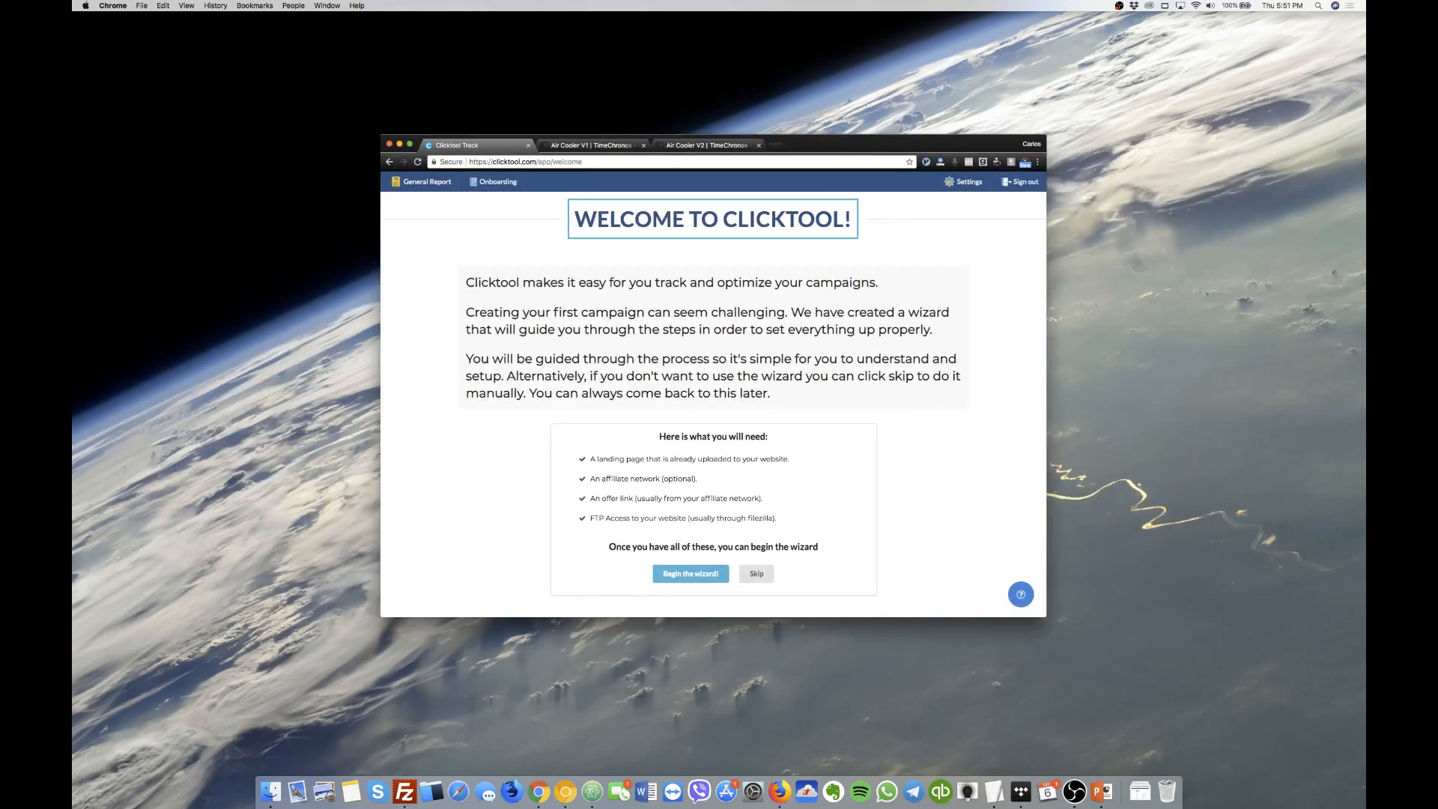
click(565, 792)
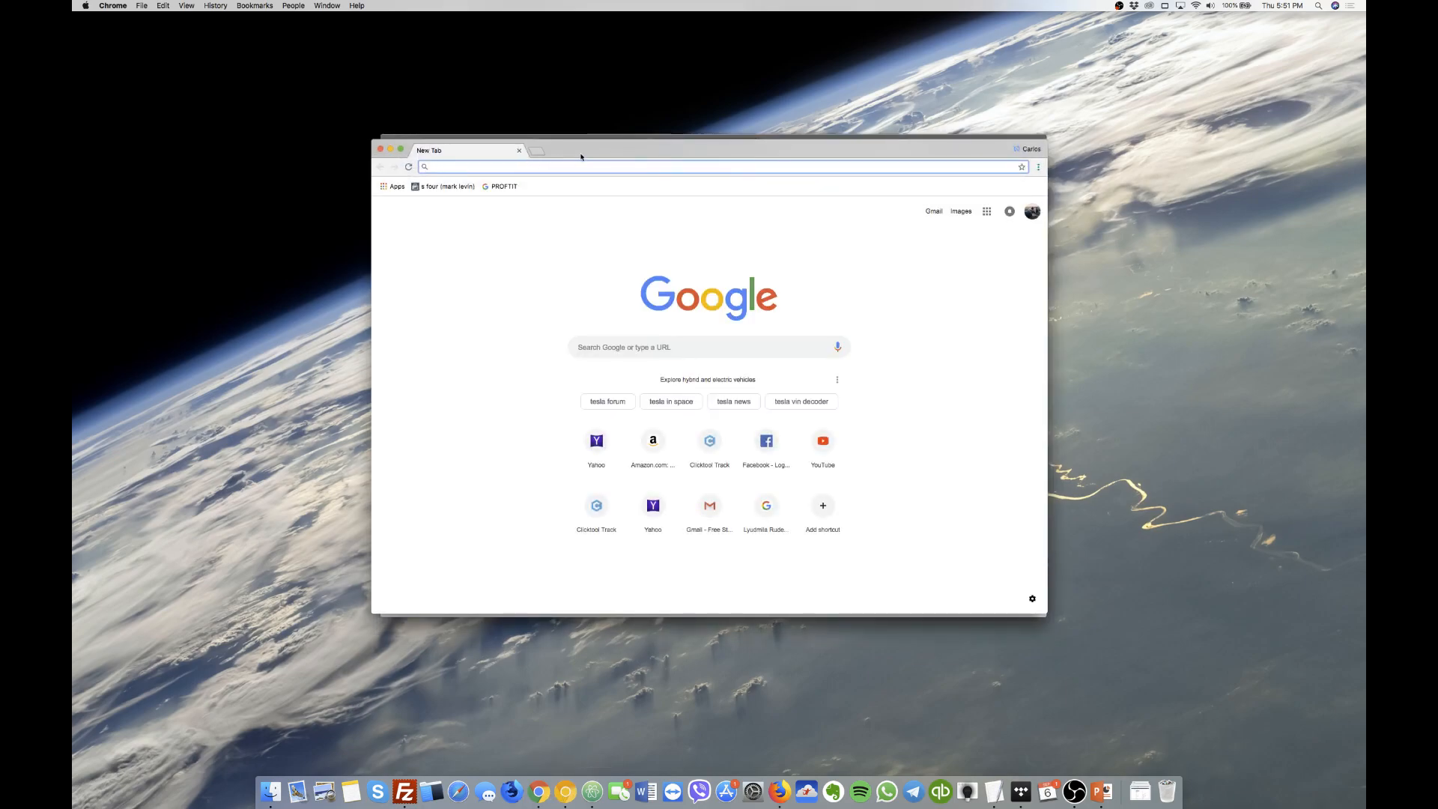
text(clicktool.com)
key(Return)
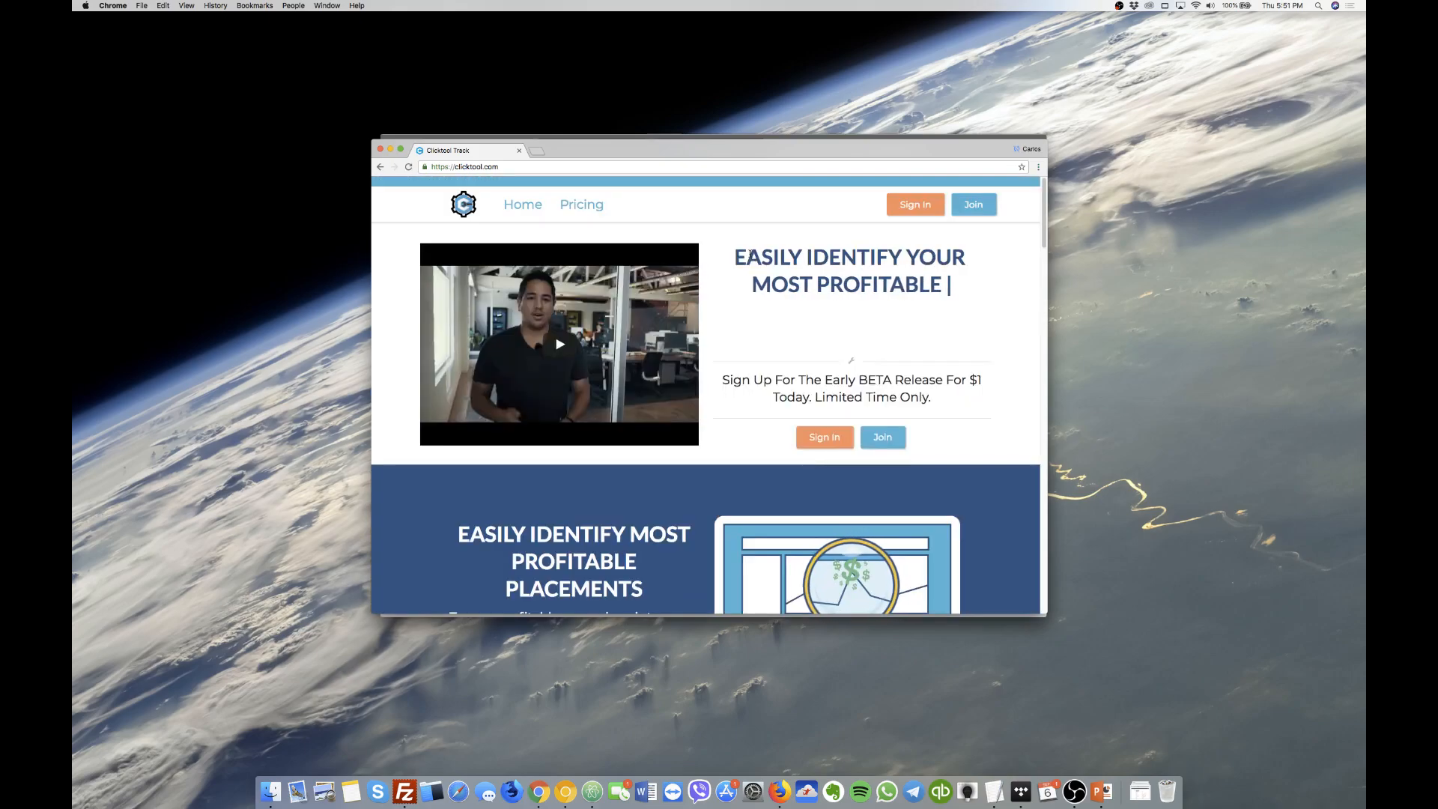
click(968, 209)
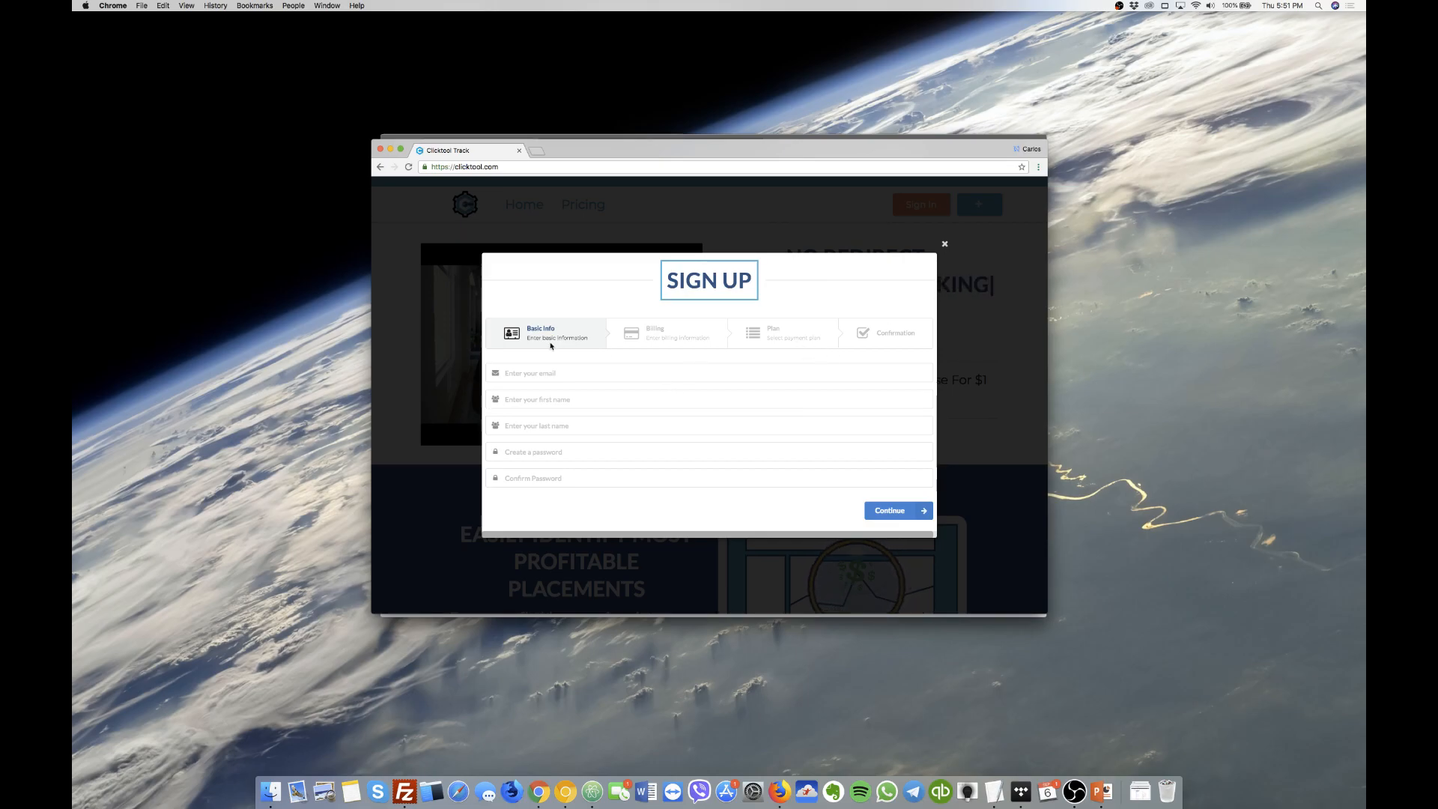
click(520, 151)
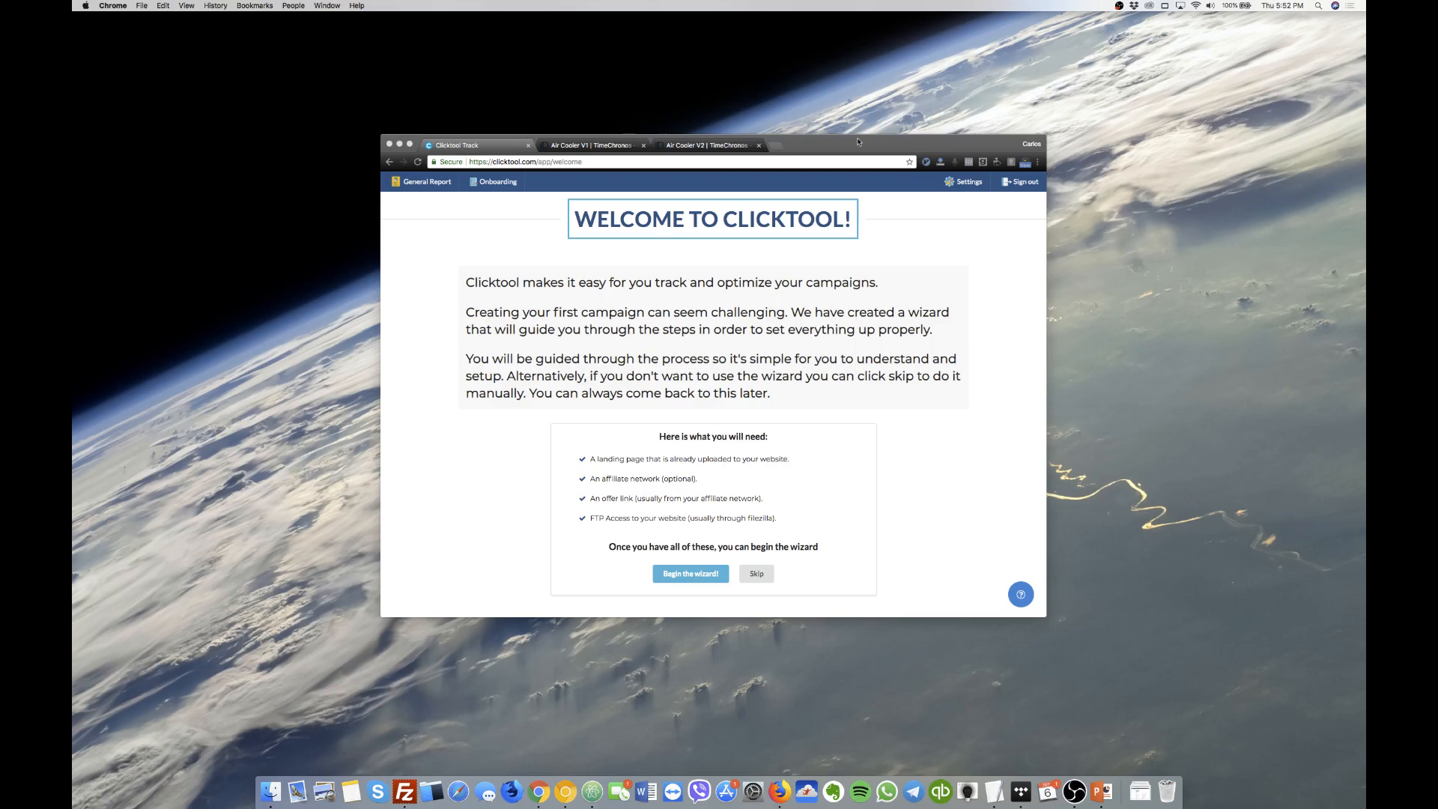
Arrange the Clicktool browser window and the links notes side by side, and highlight the landing page requirement in the notes.
drag(858, 142, 630, 94)
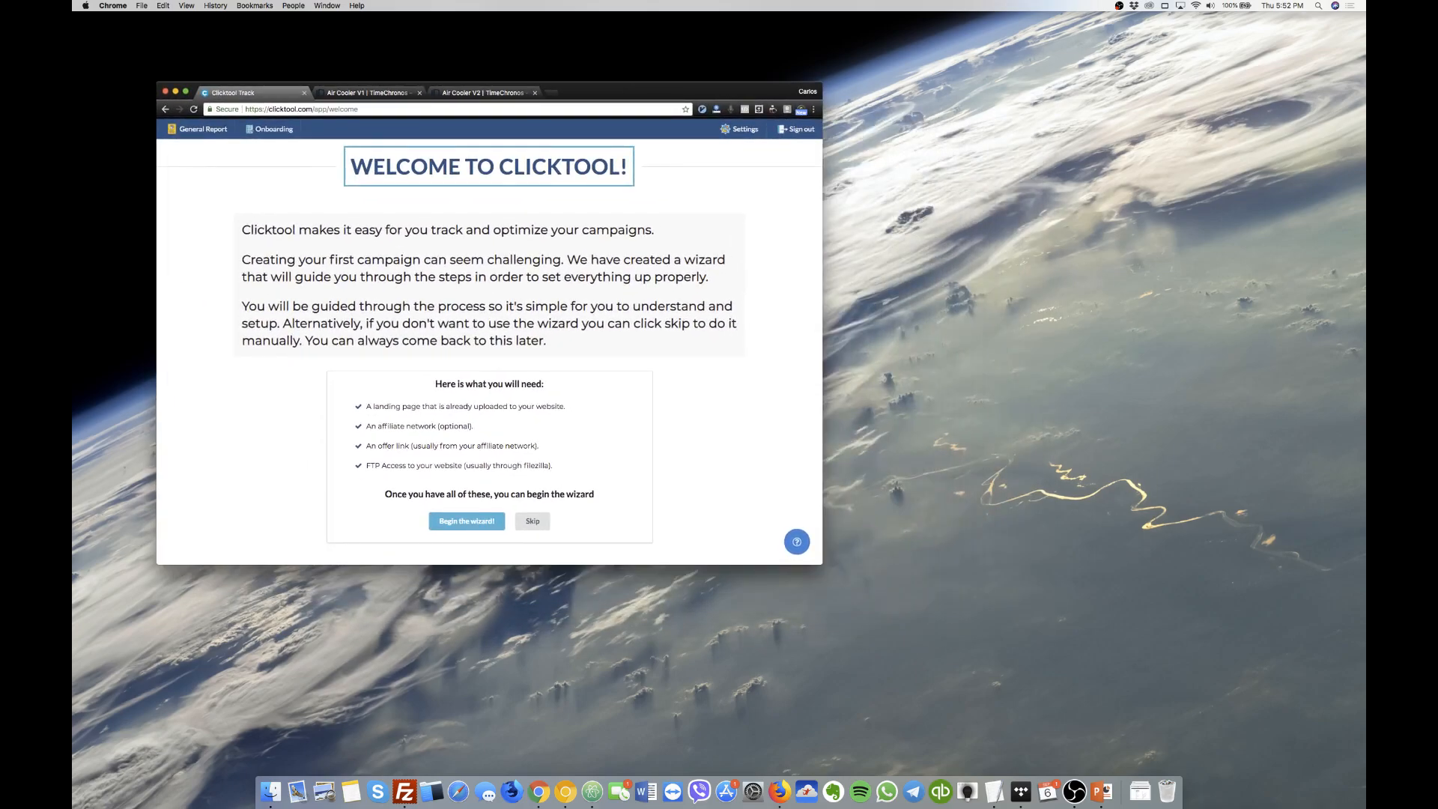
drag(1365, 148, 987, 174)
triple_click(758, 190)
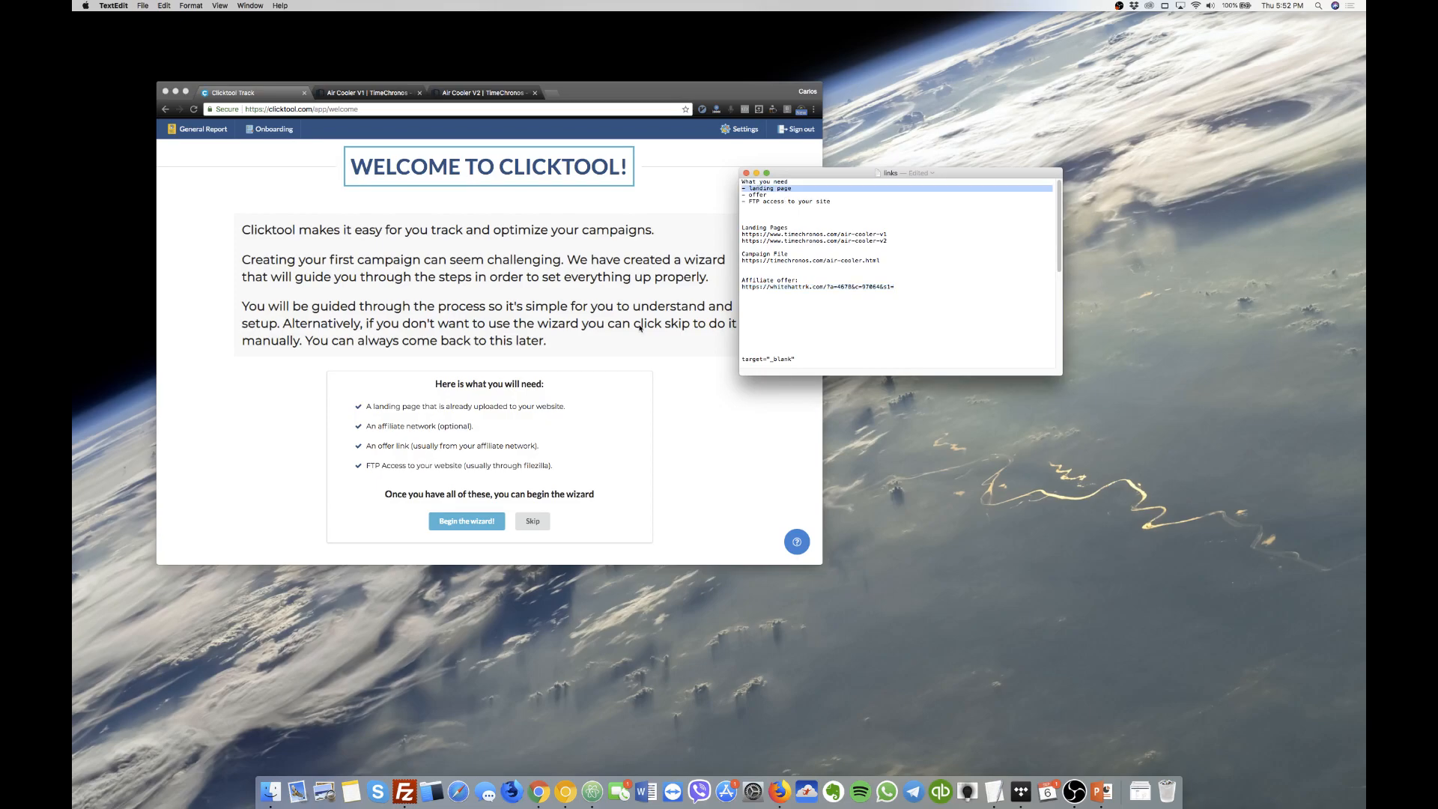
Read the welcome page's list of requirements: landing page, affiliate network, offer link and FTP access.
triple_click(468, 406)
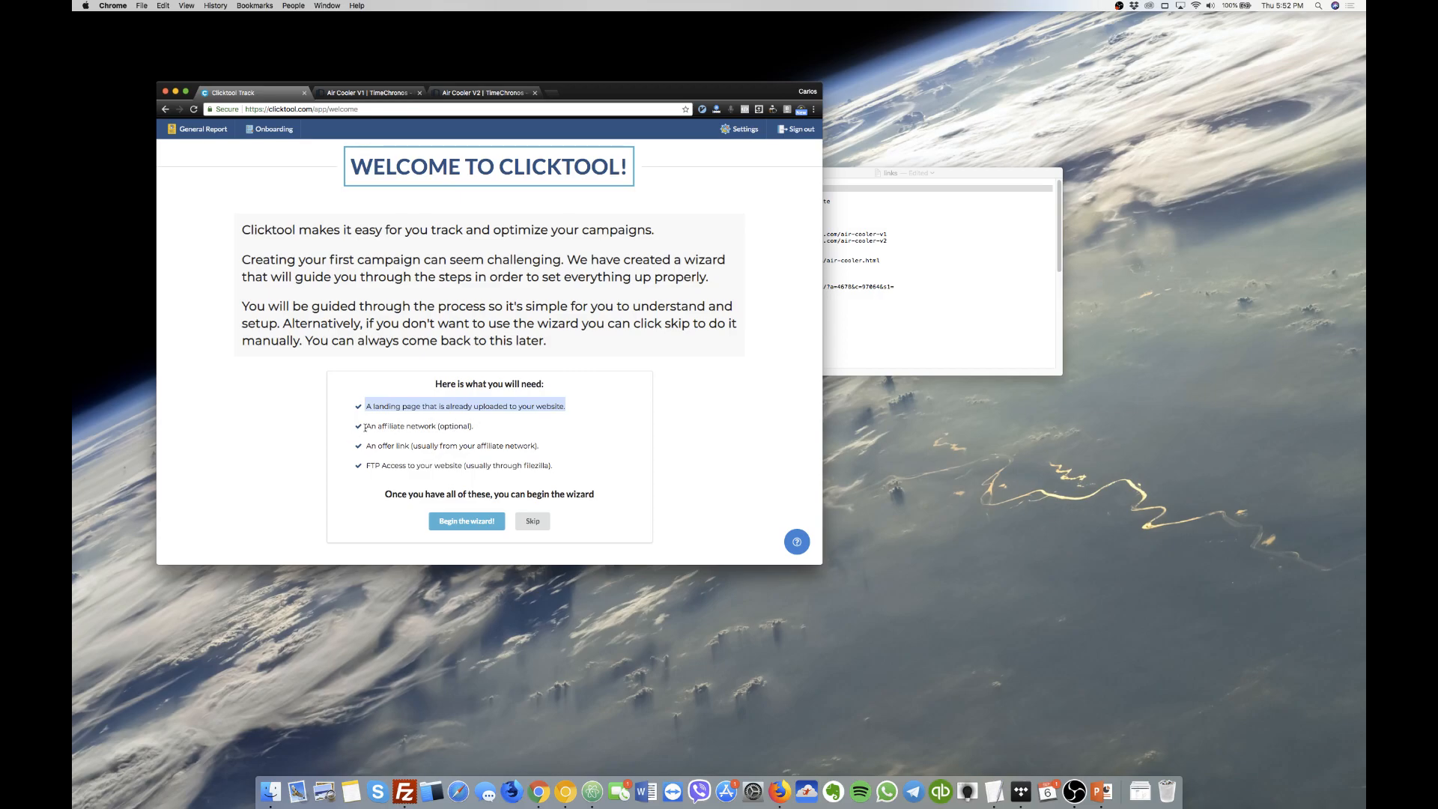
triple_click(380, 447)
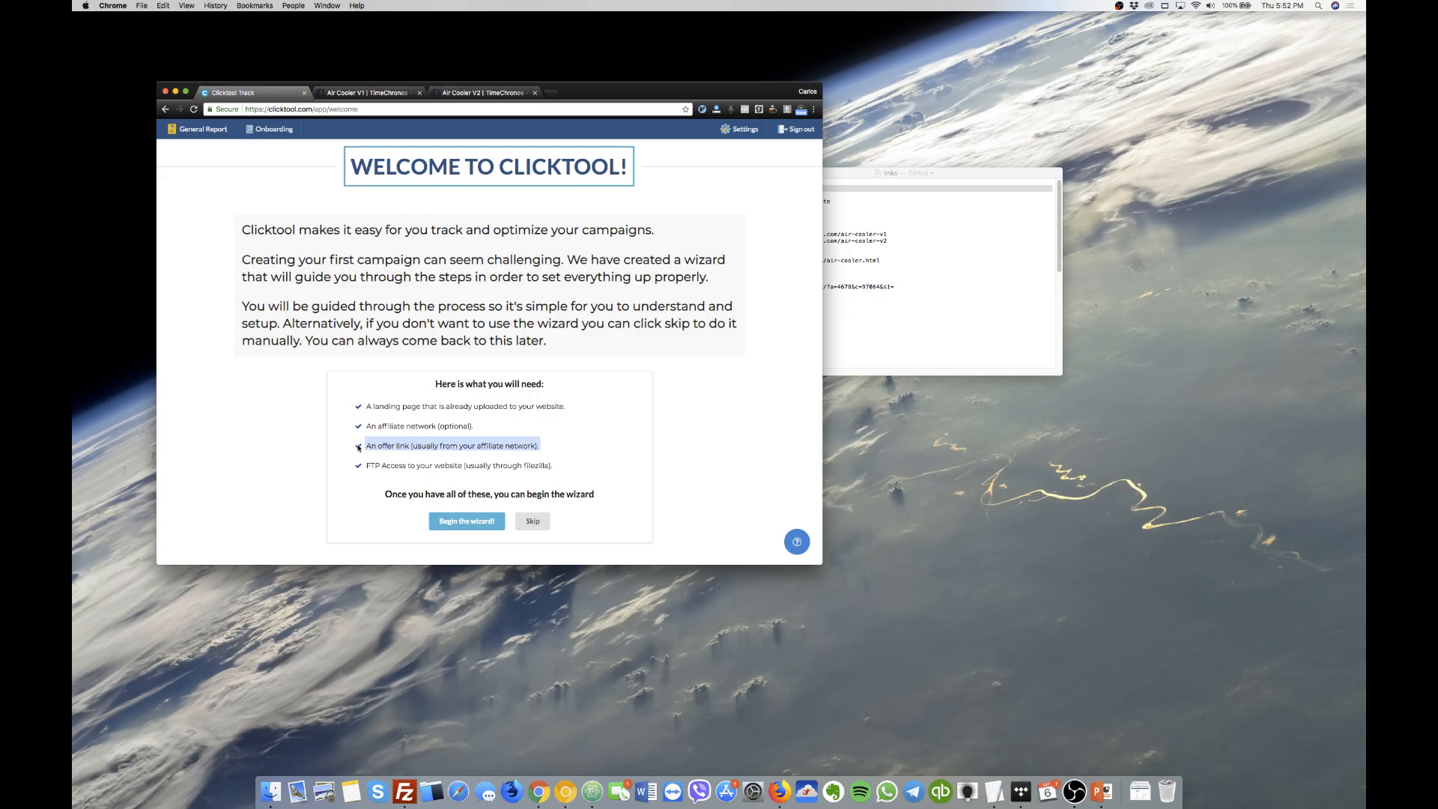
triple_click(498, 445)
triple_click(509, 448)
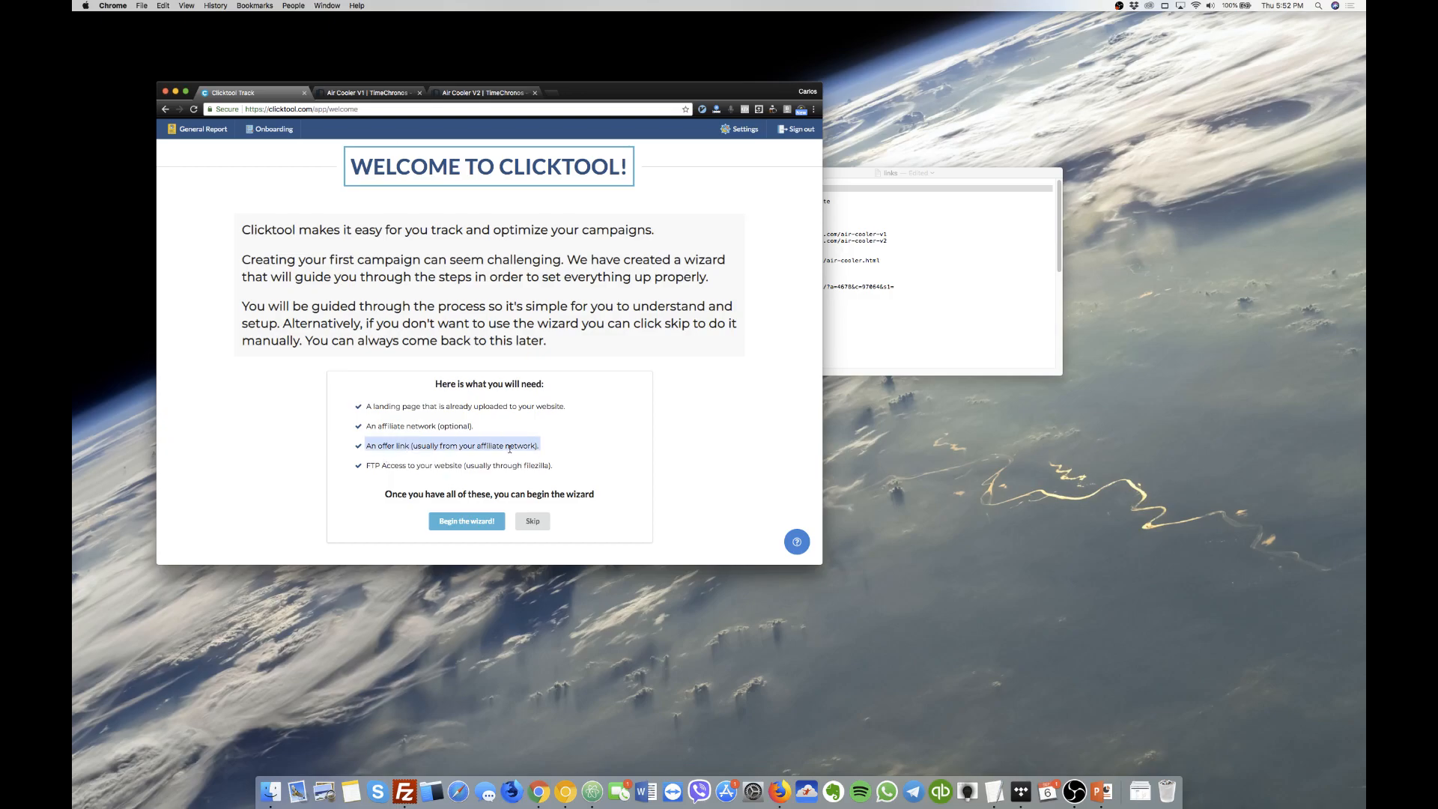
triple_click(384, 466)
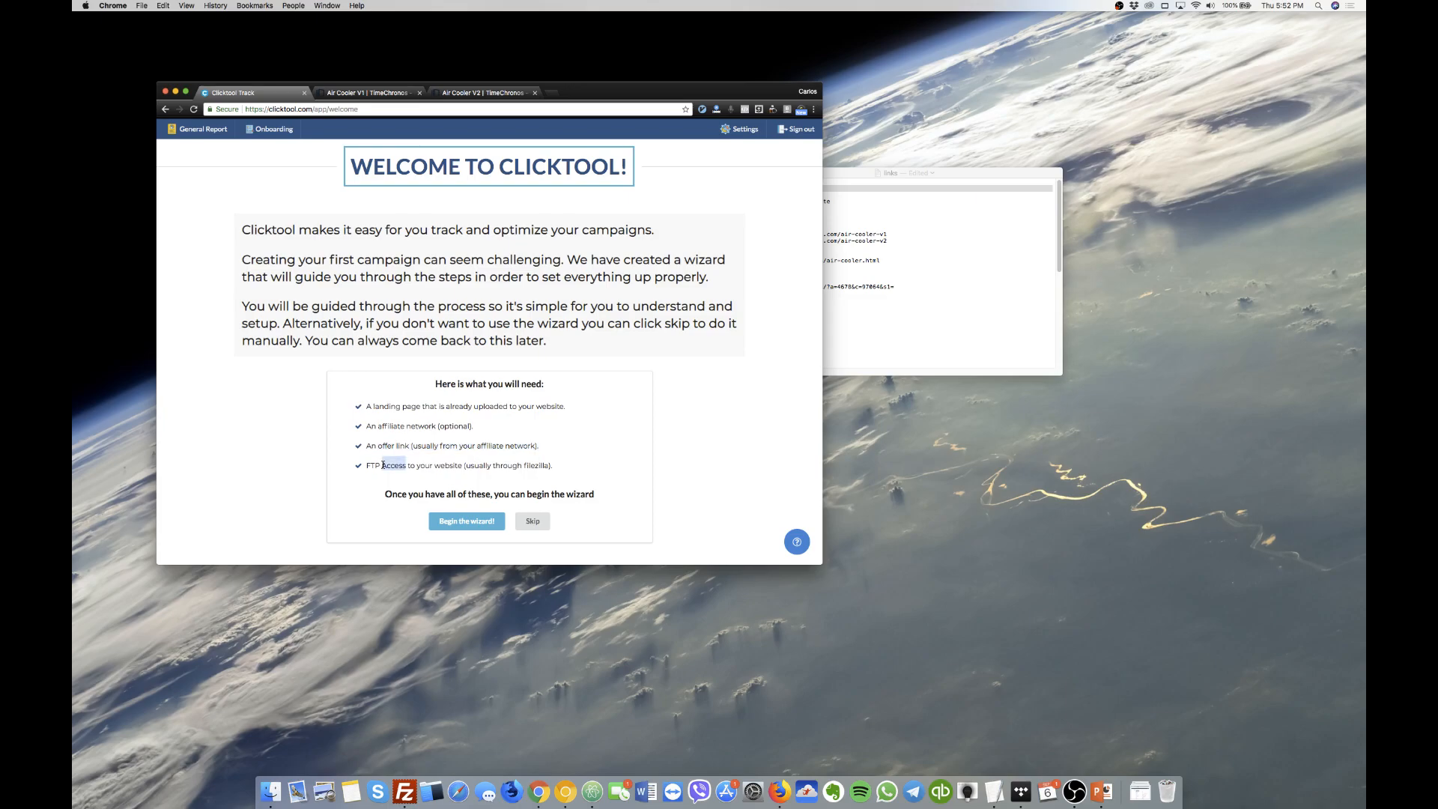
click(378, 467)
Skip the Clicktool setup wizard and move the links notes clear of the browser window.
drag(832, 176, 899, 184)
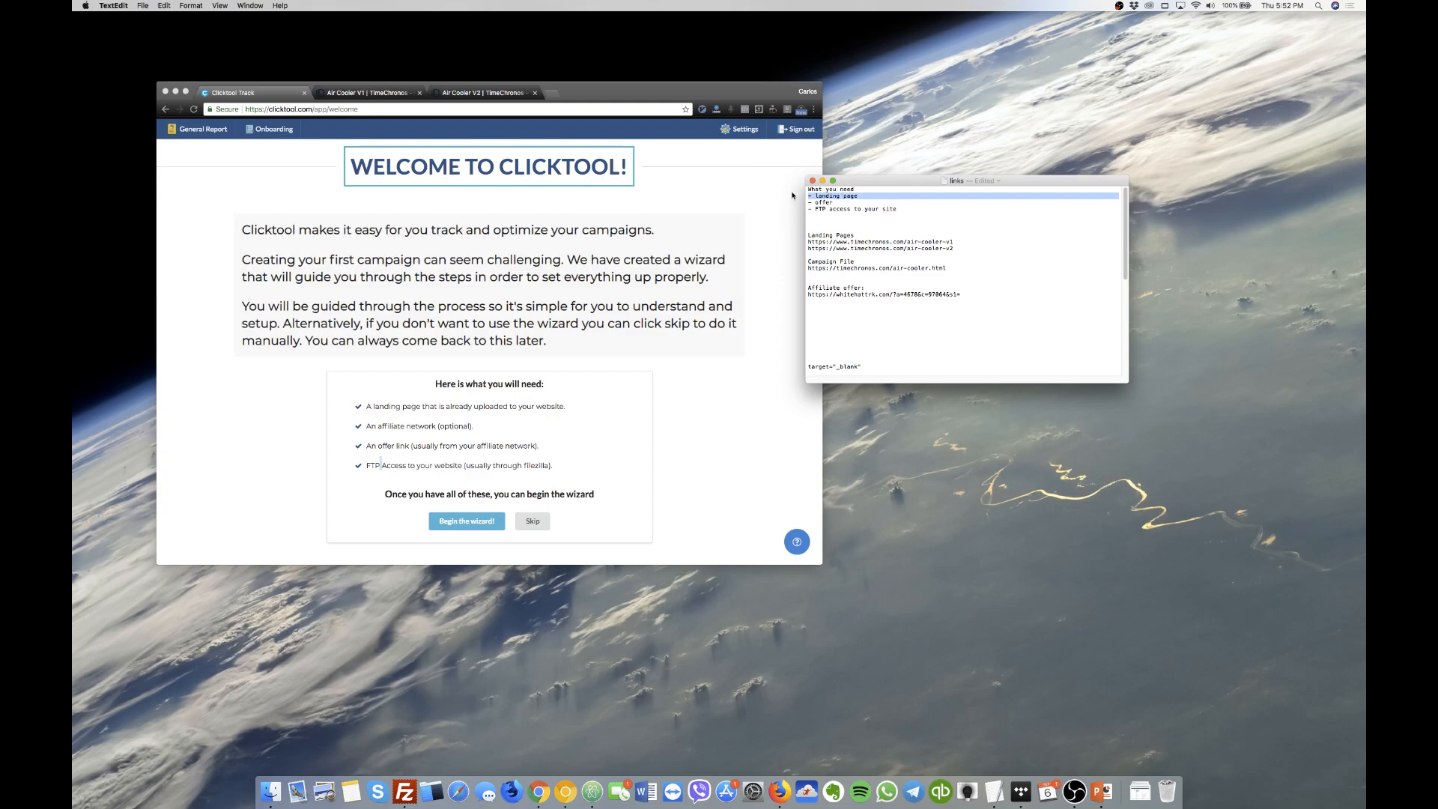
click(410, 415)
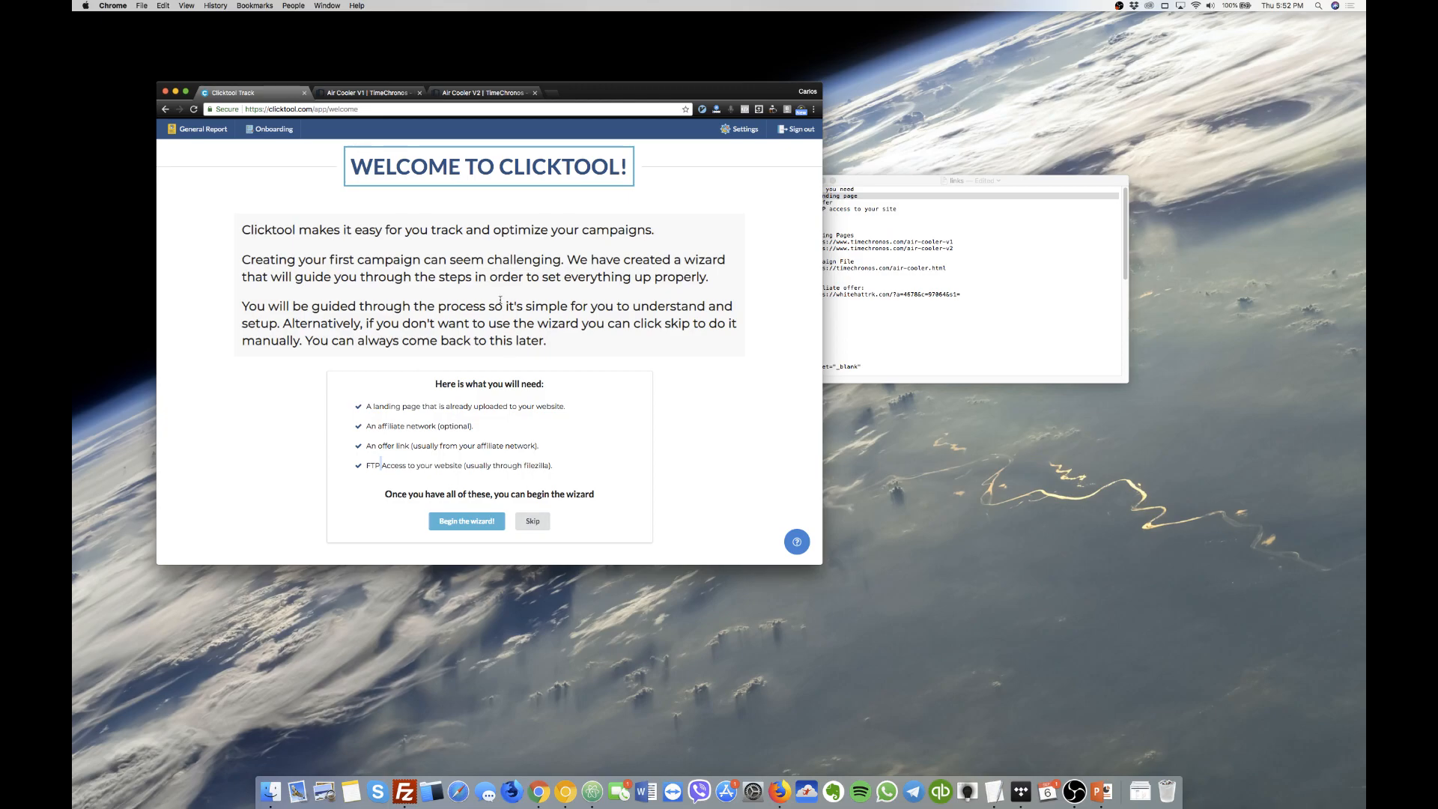
click(532, 522)
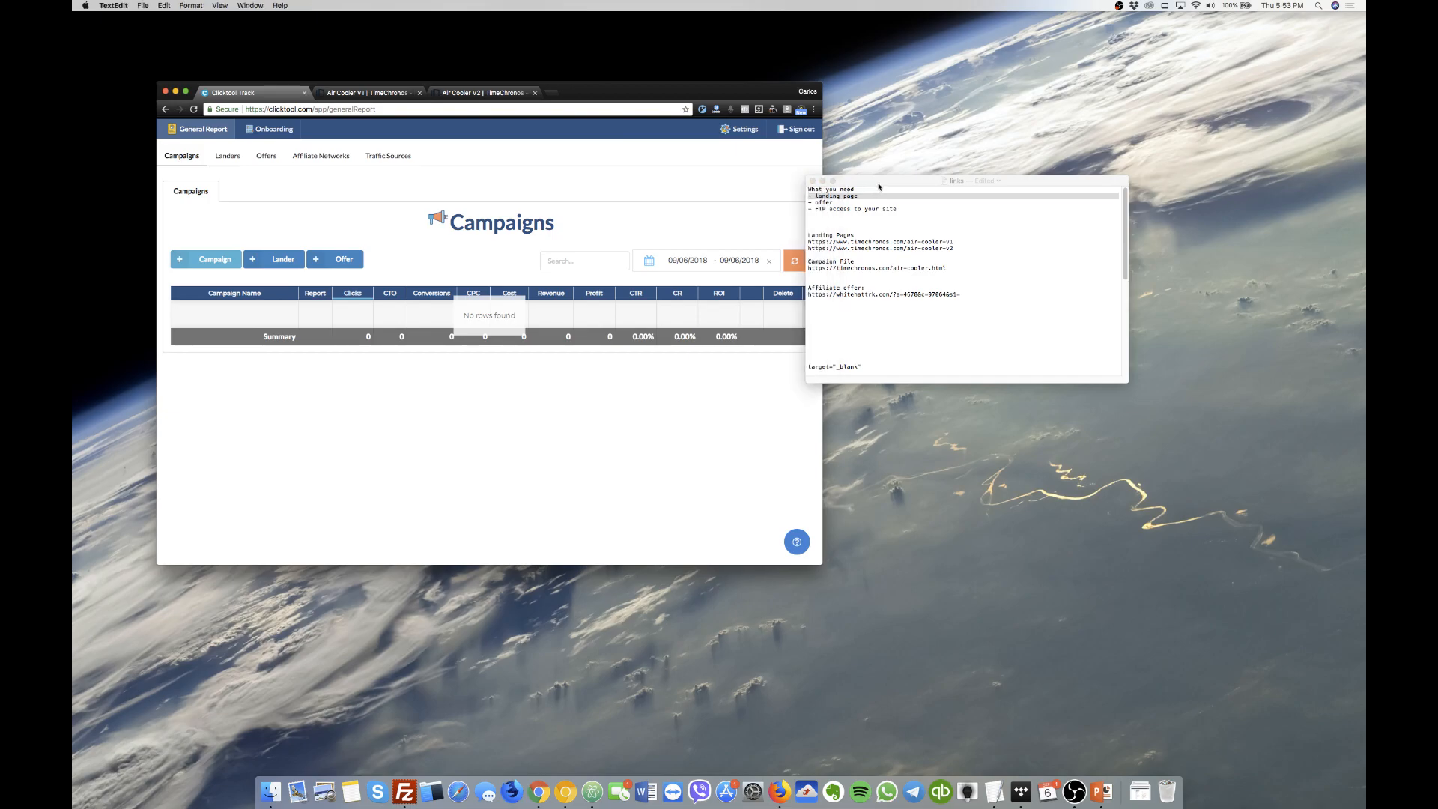
drag(881, 186, 934, 177)
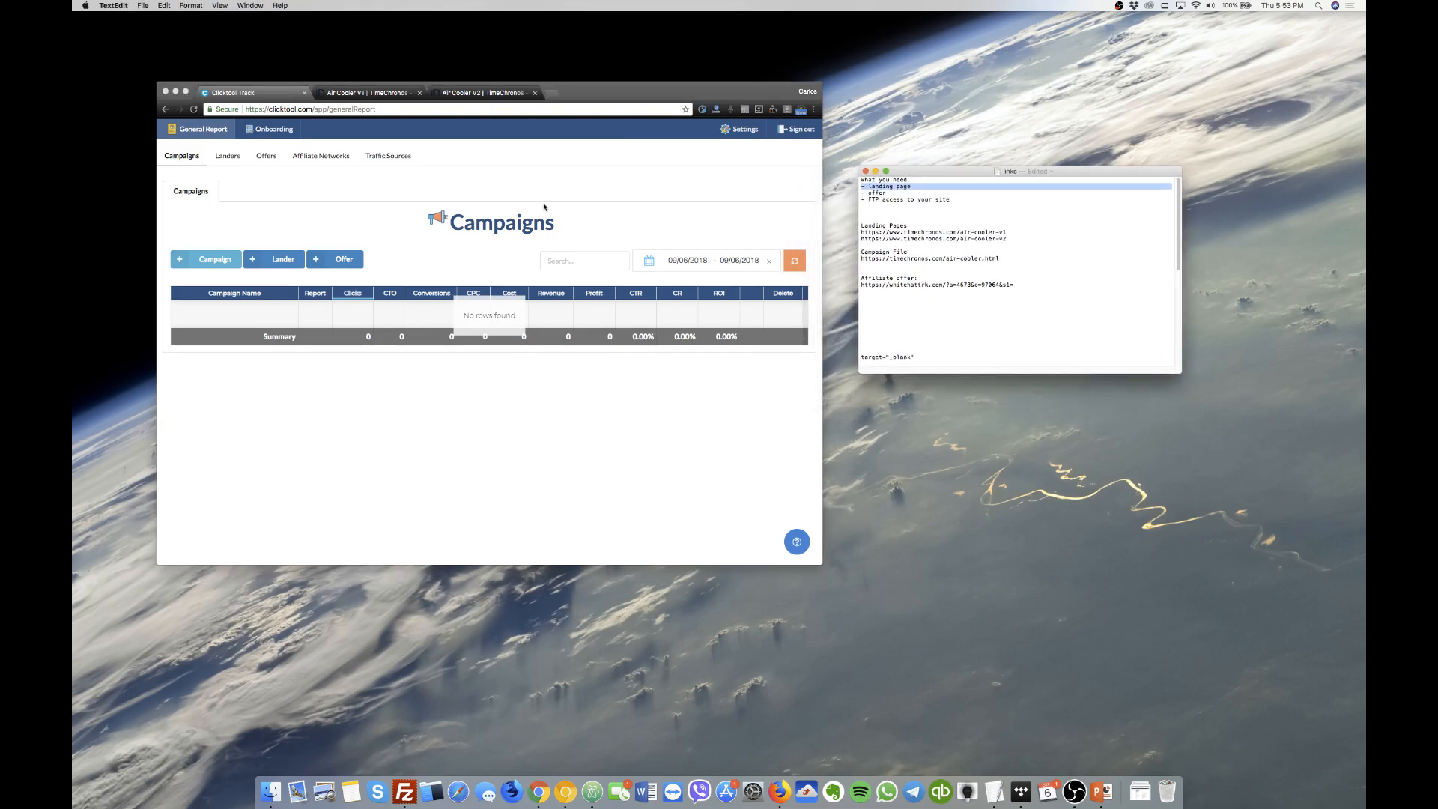
click(231, 155)
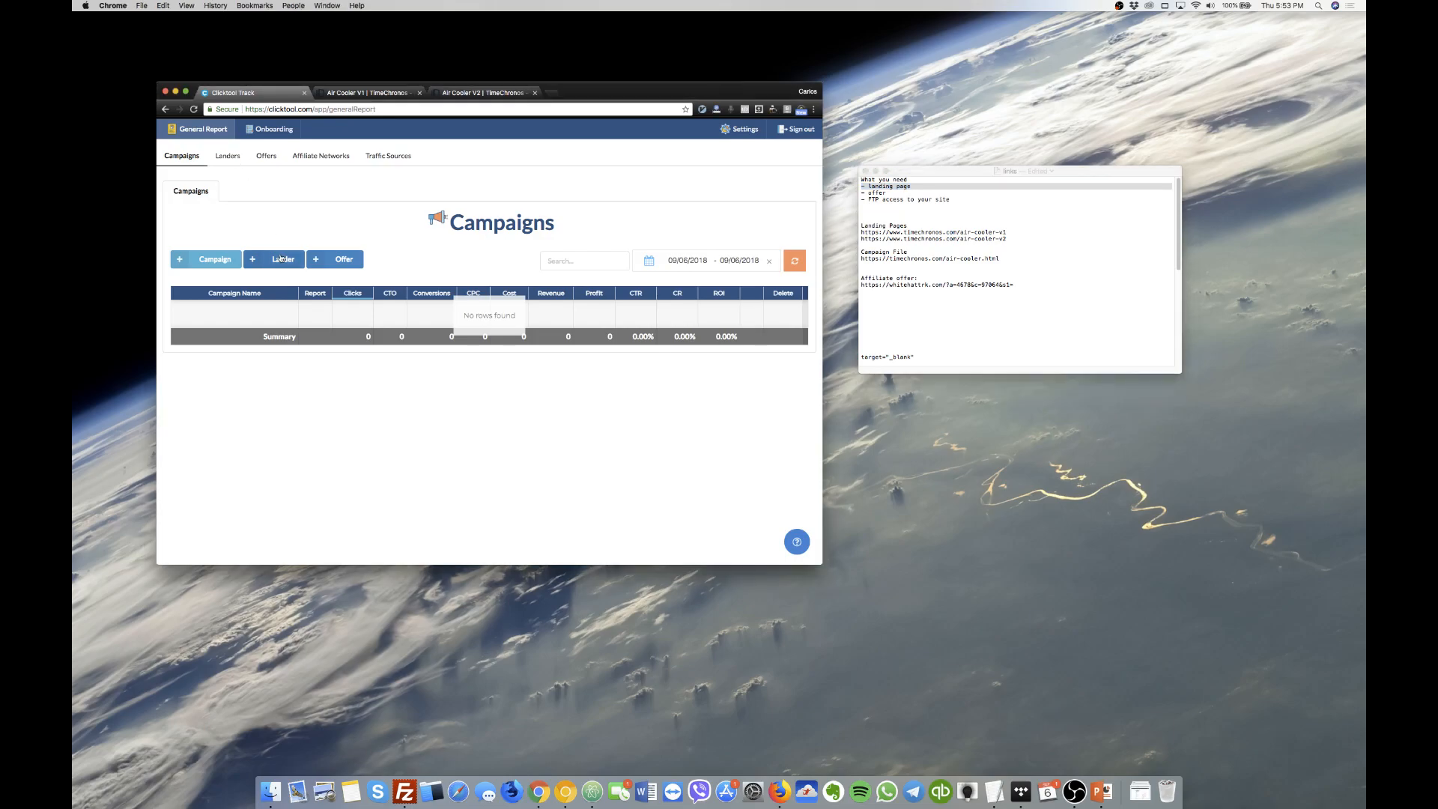
click(224, 156)
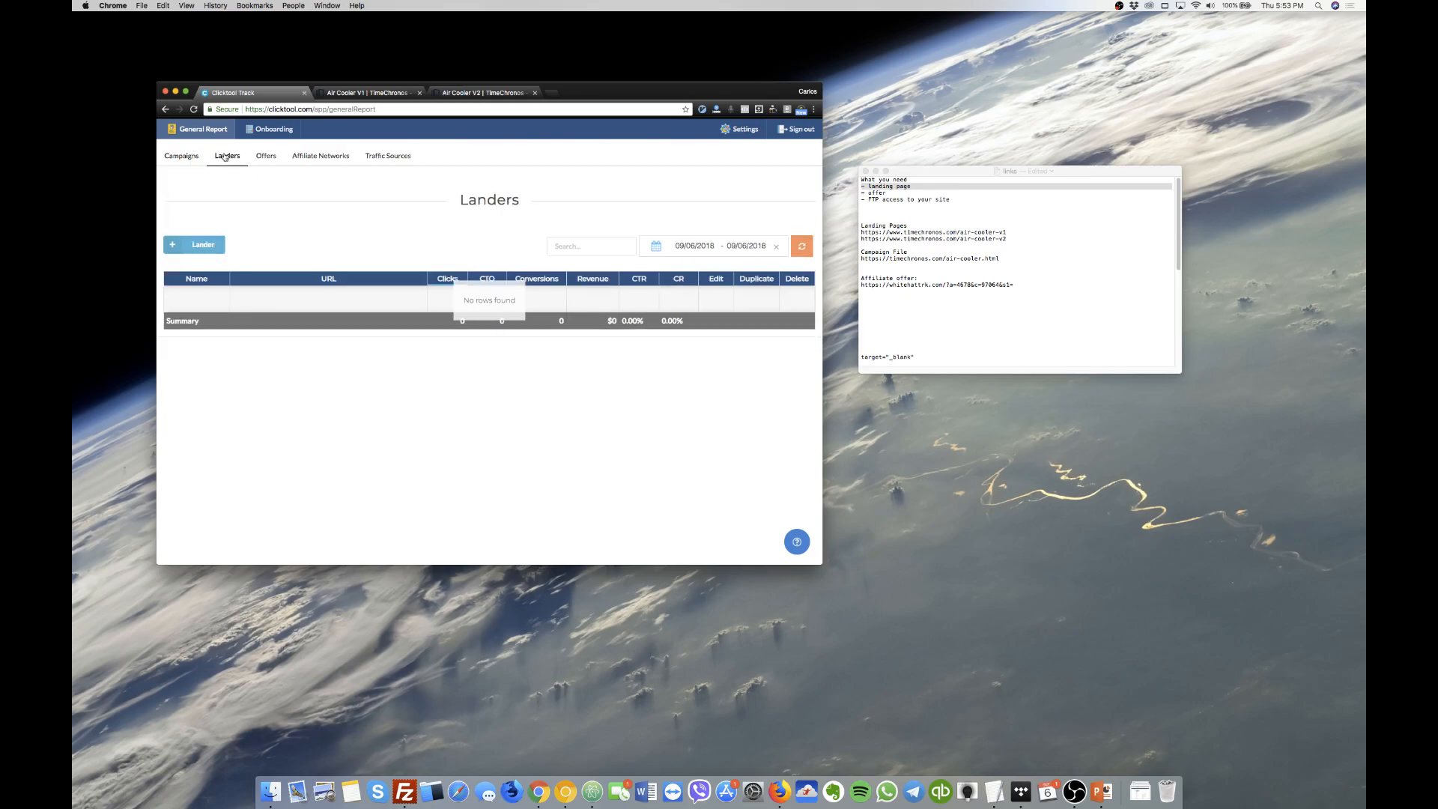
click(203, 243)
click(935, 302)
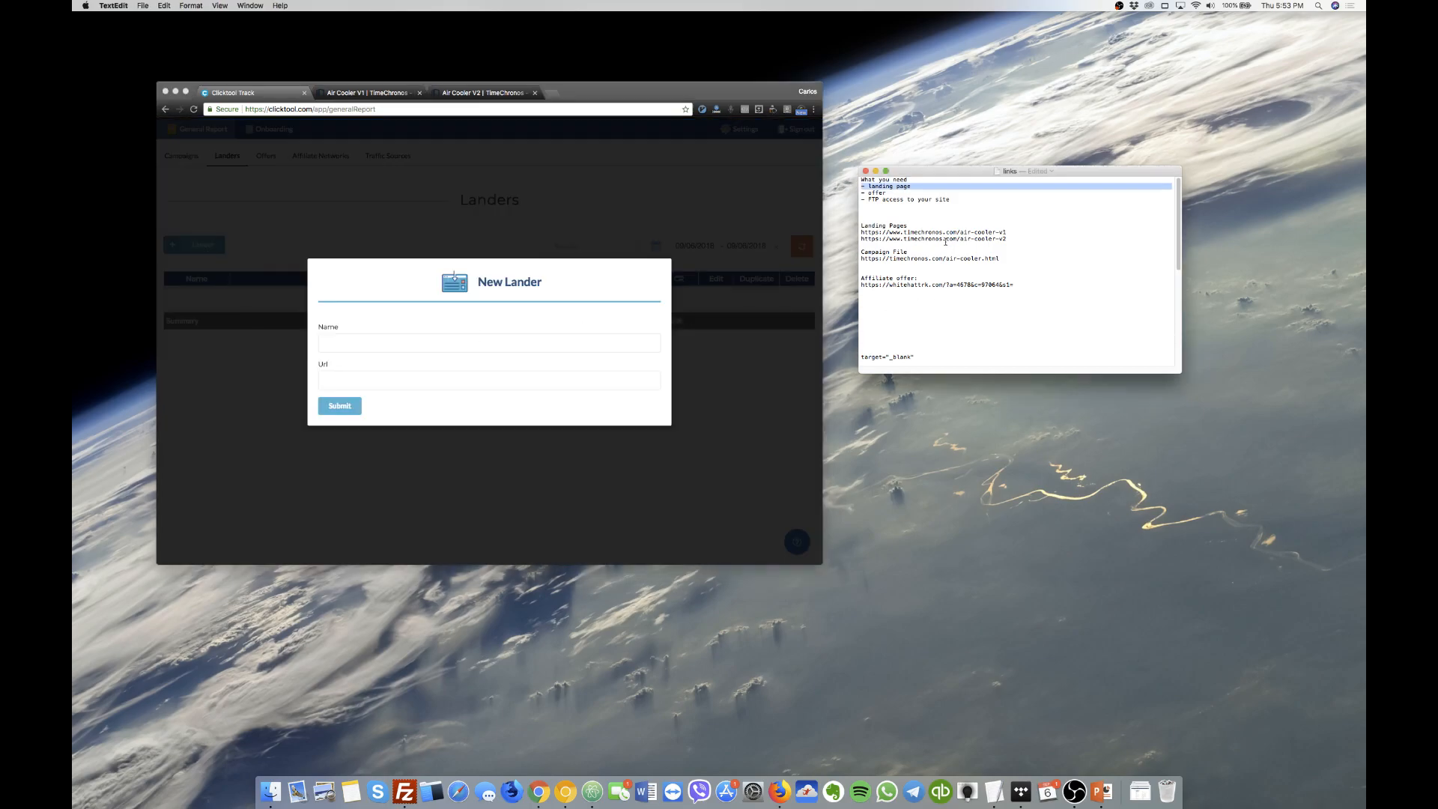
drag(1019, 233, 861, 232)
key(super+c)
click(432, 384)
click(432, 379)
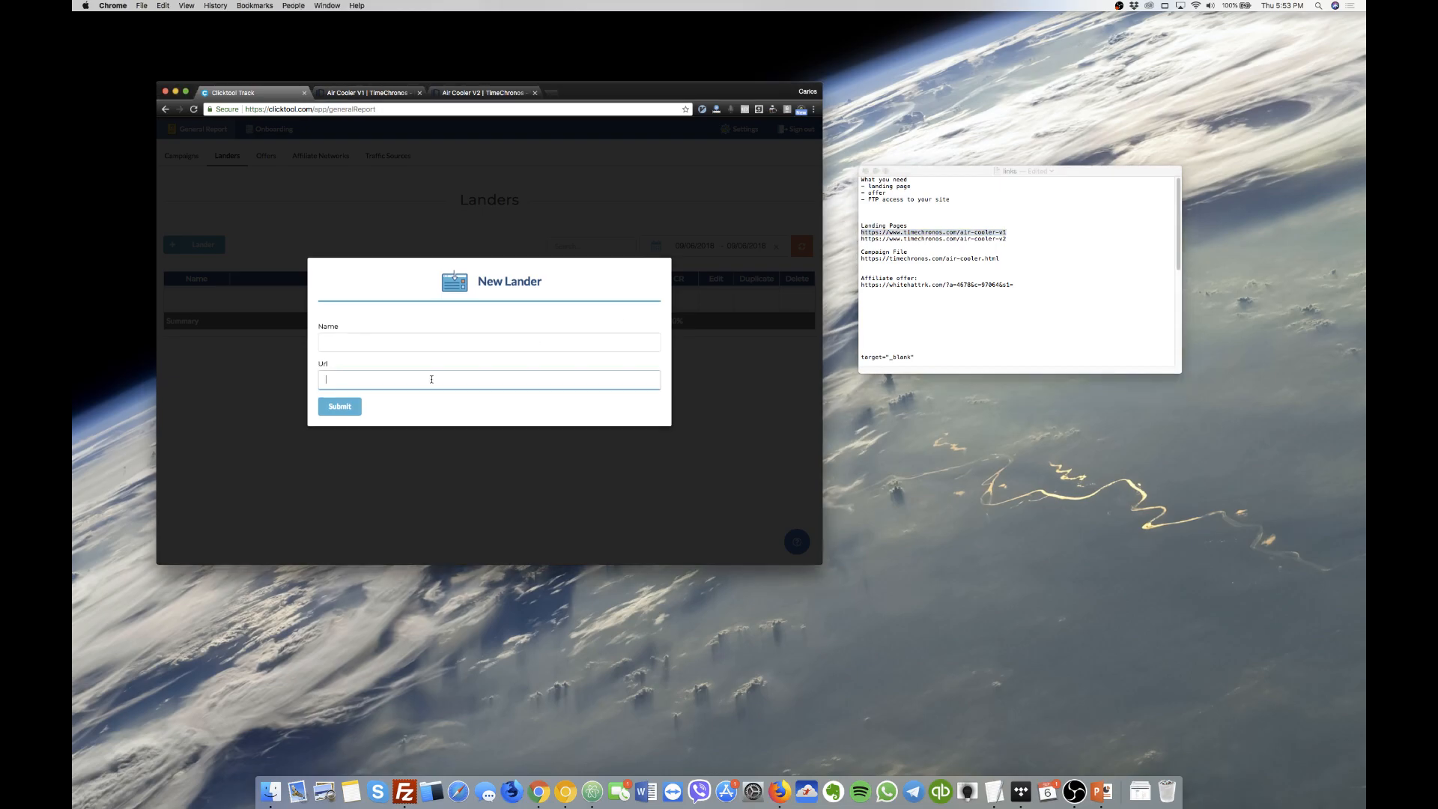
key(super+v)
Name the new lander Air Cooler V1 and submit it.
click(356, 342)
text(Air Cooler)
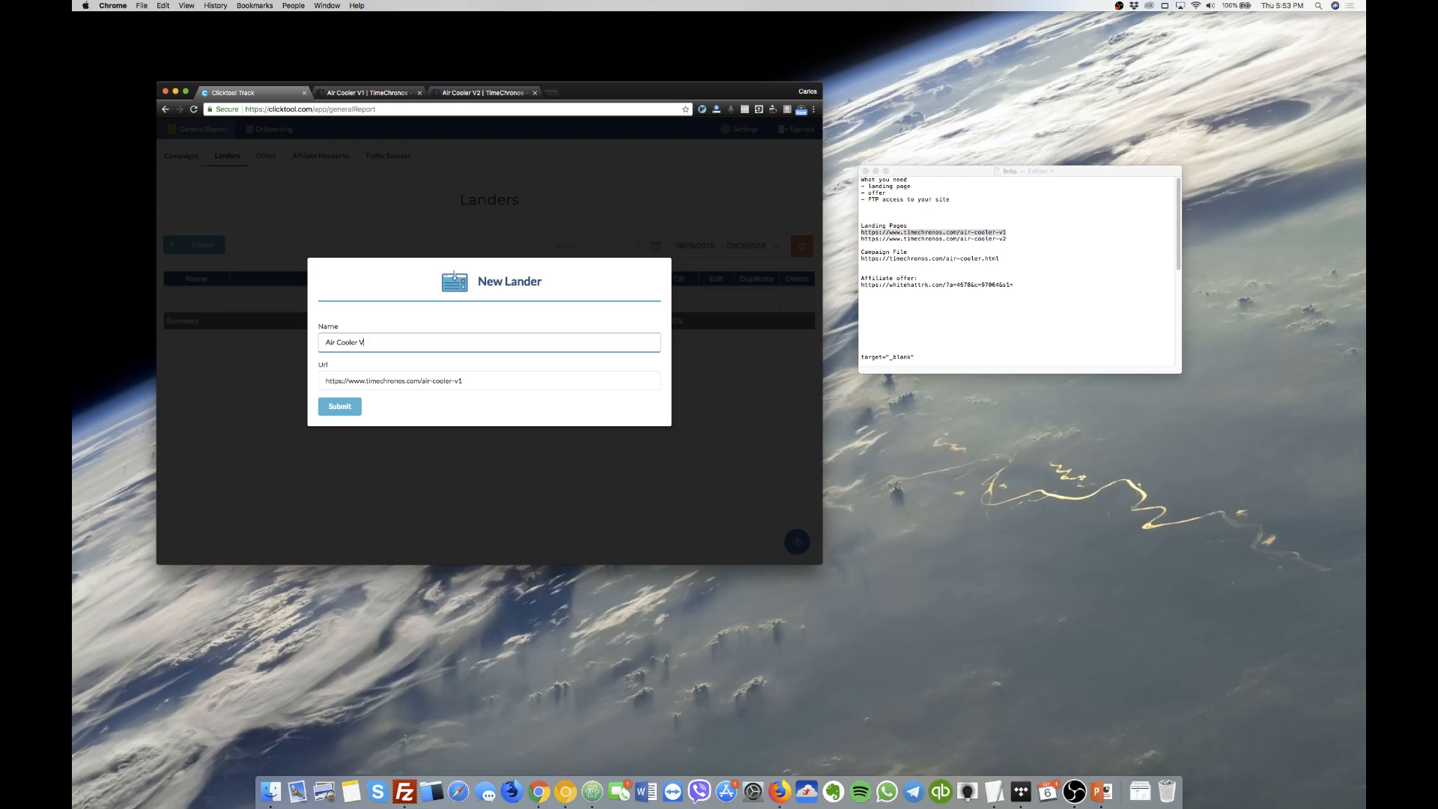
click(339, 406)
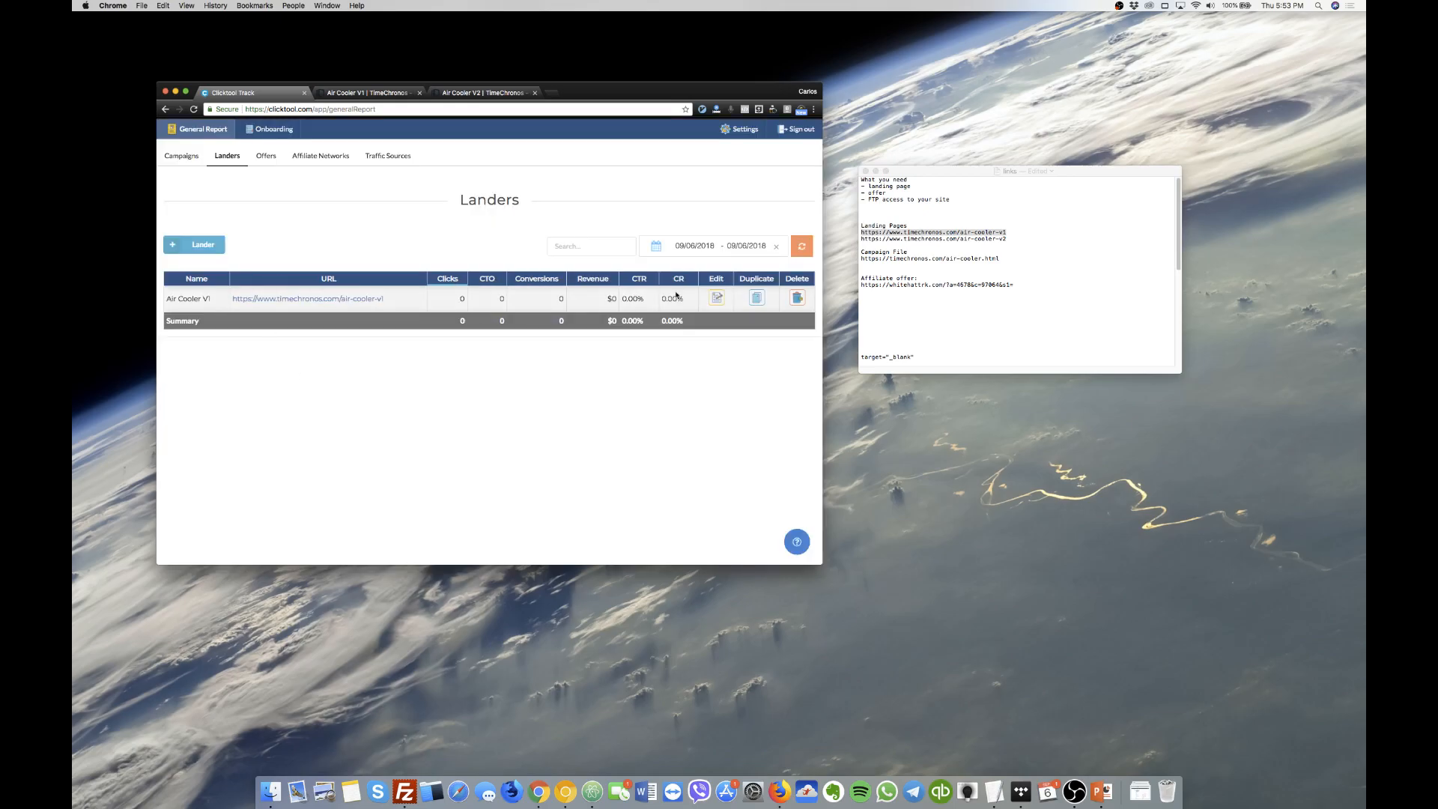
click(759, 298)
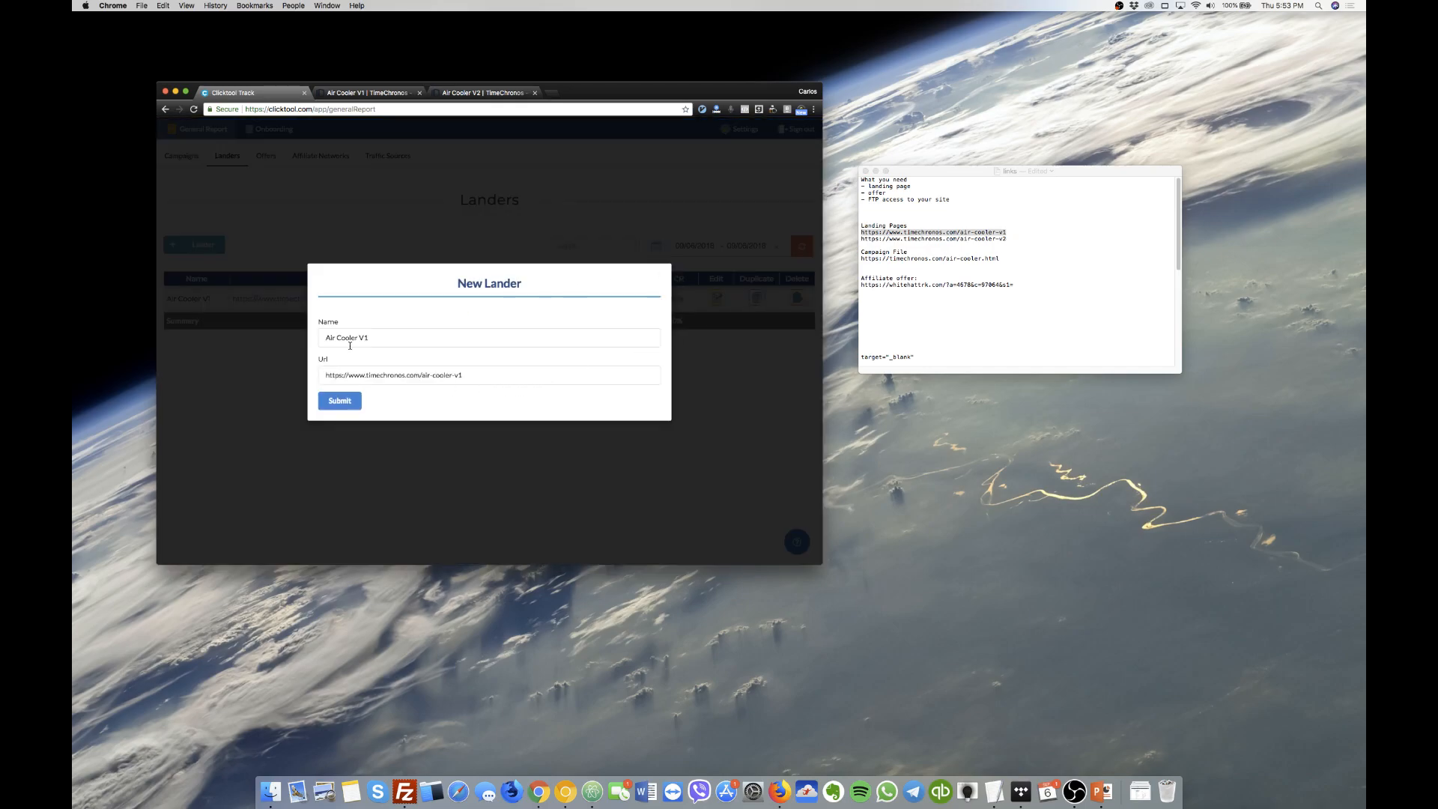
click(378, 337)
key(BackSpace)
text(2)
click(462, 376)
click(337, 404)
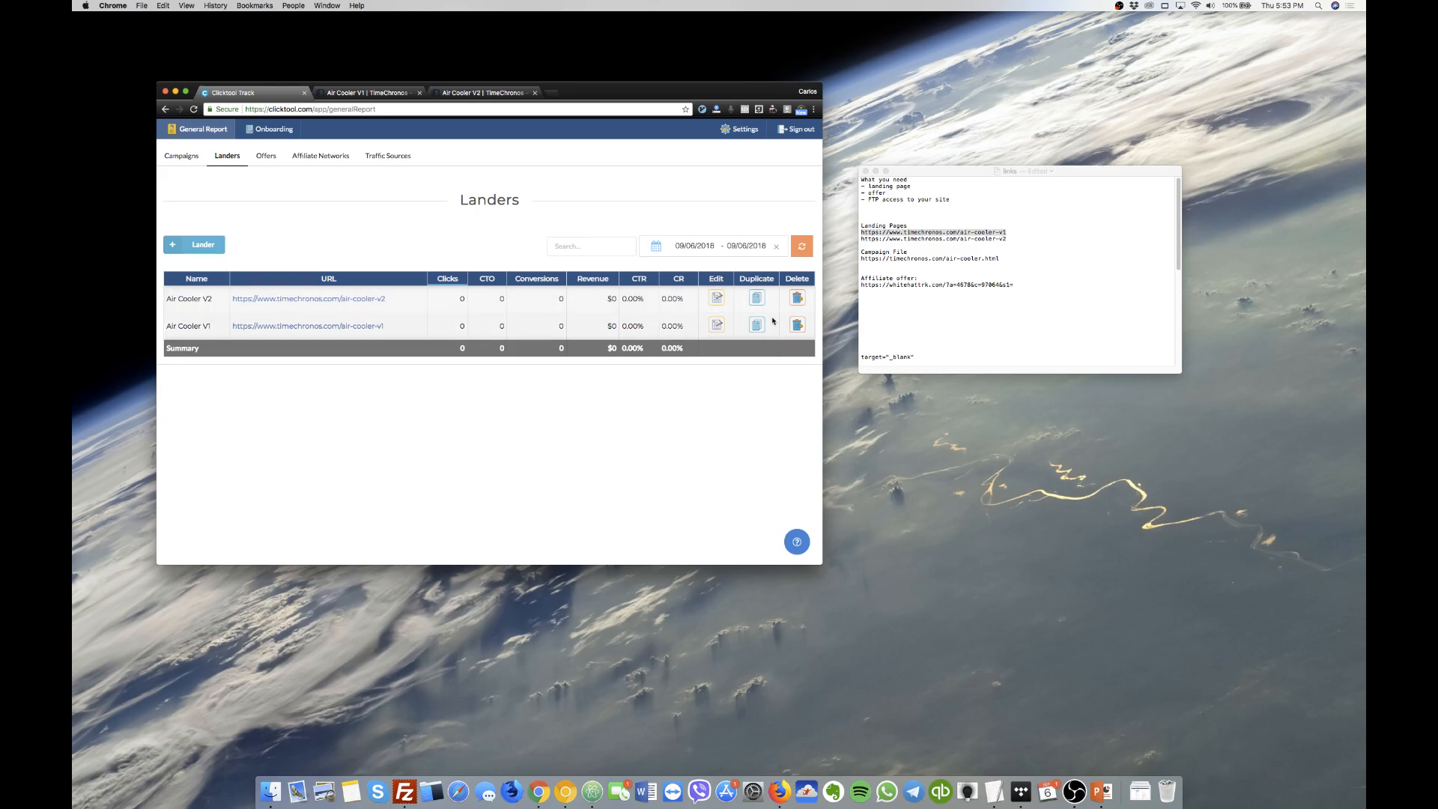
click(717, 302)
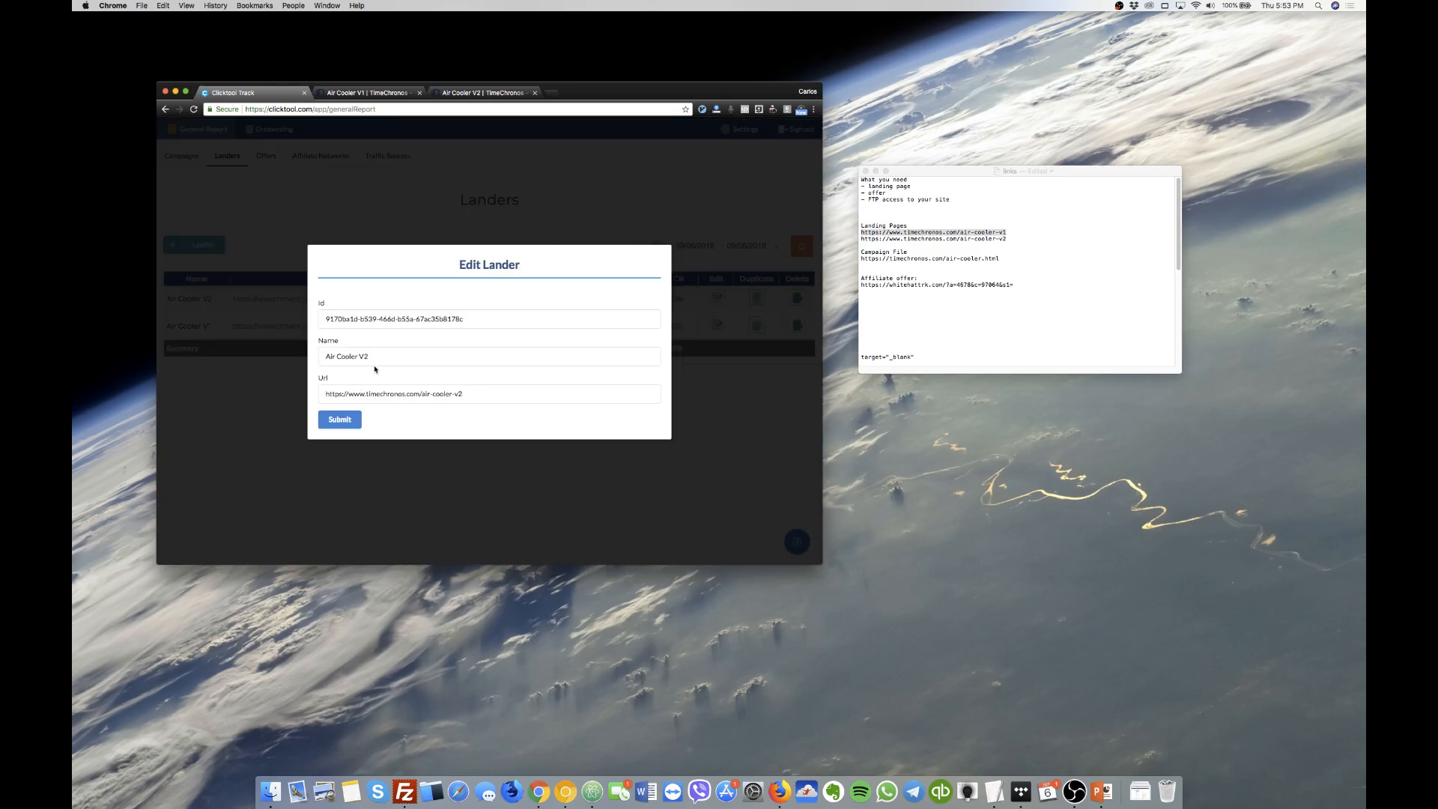
click(342, 419)
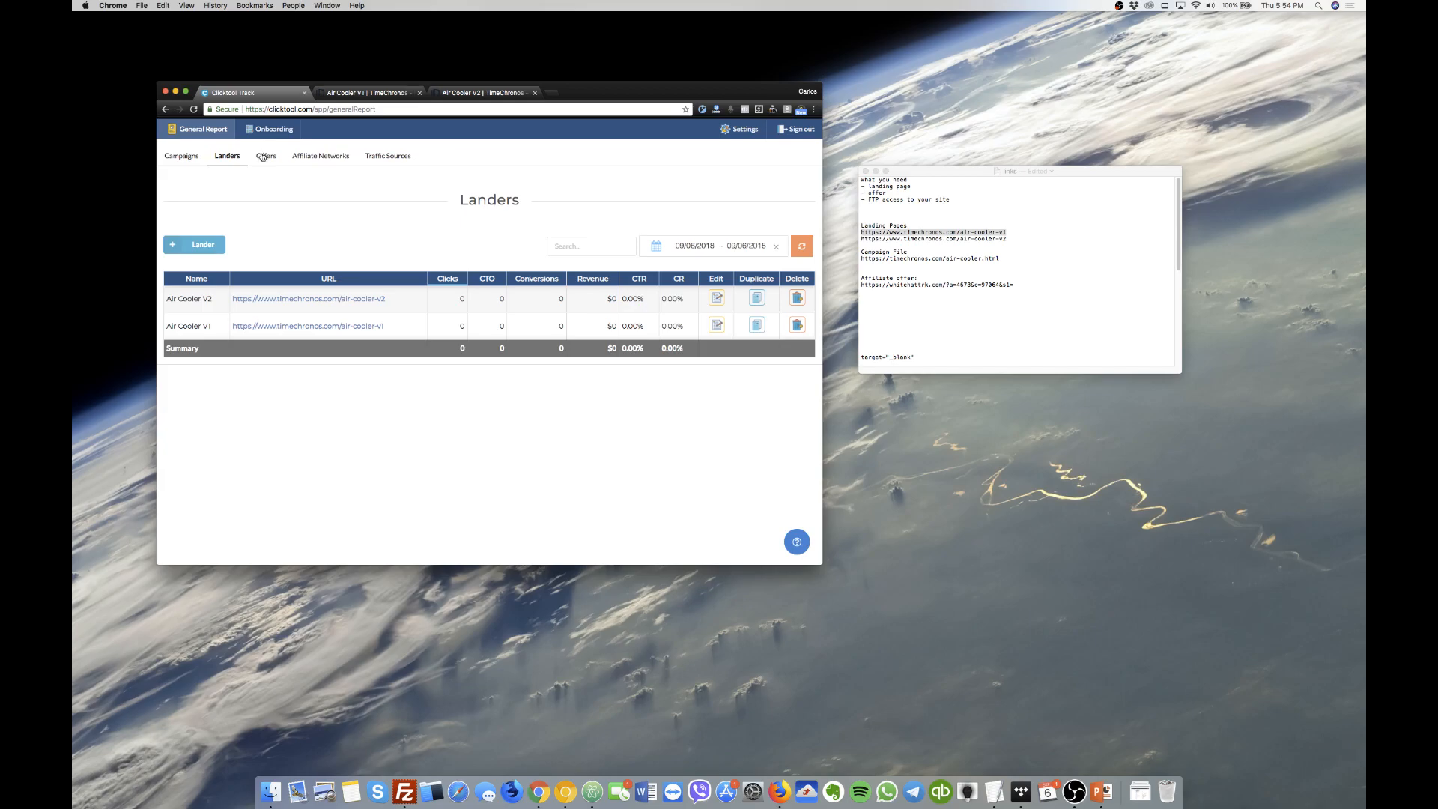
Add a new affiliate network named Affiliati.
click(325, 159)
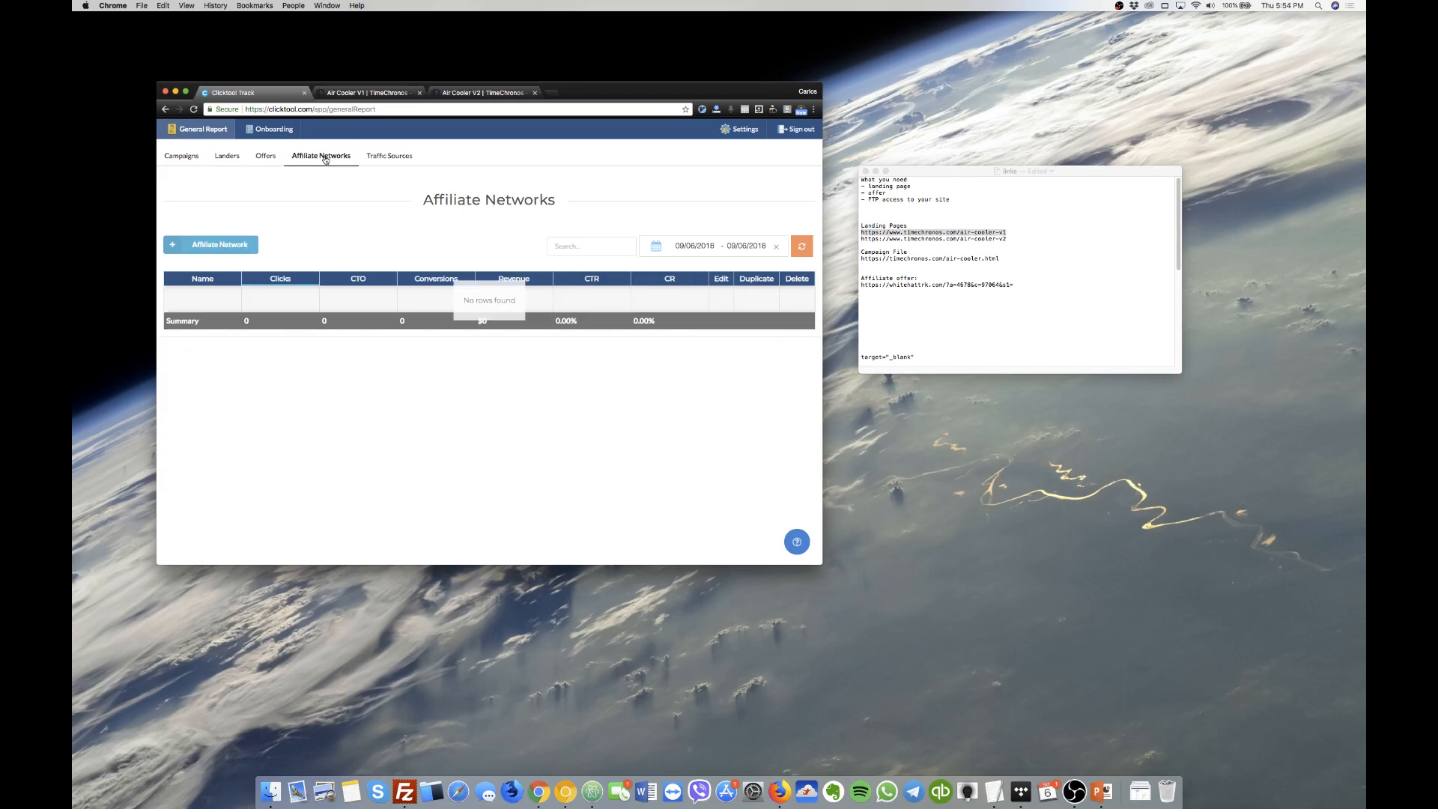
click(249, 244)
click(379, 366)
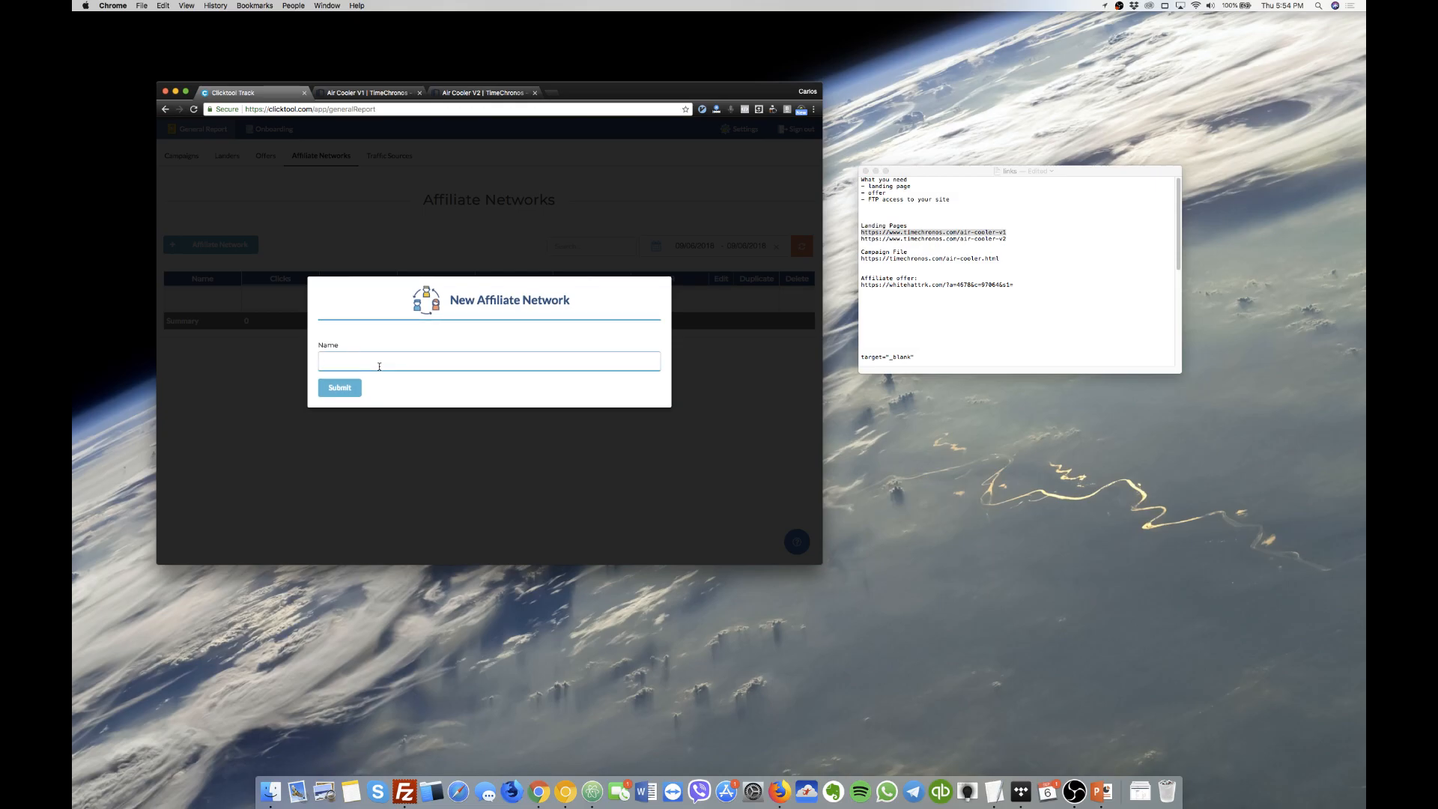
text(Affiliati)
click(358, 387)
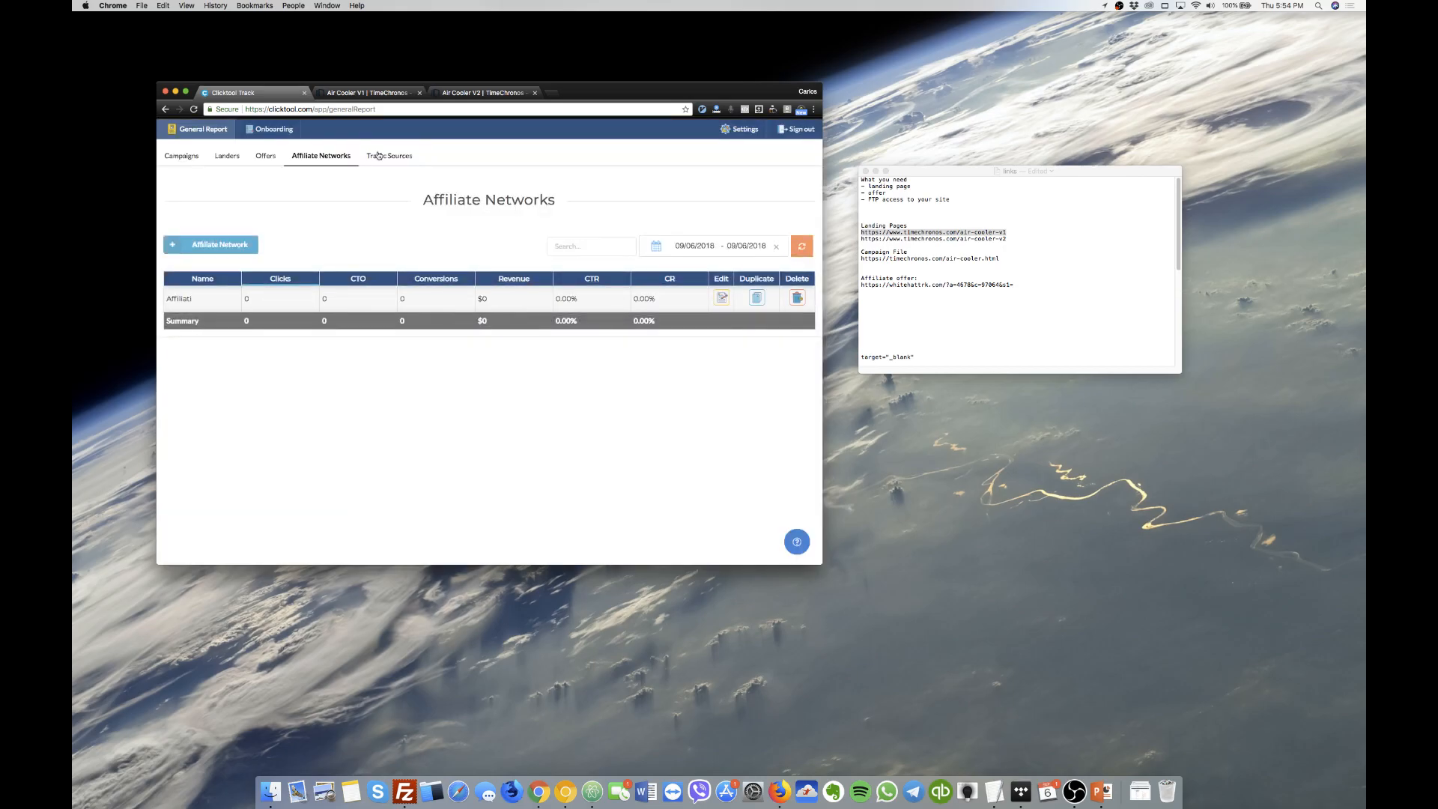
Add a new traffic source named Facebook.
click(379, 156)
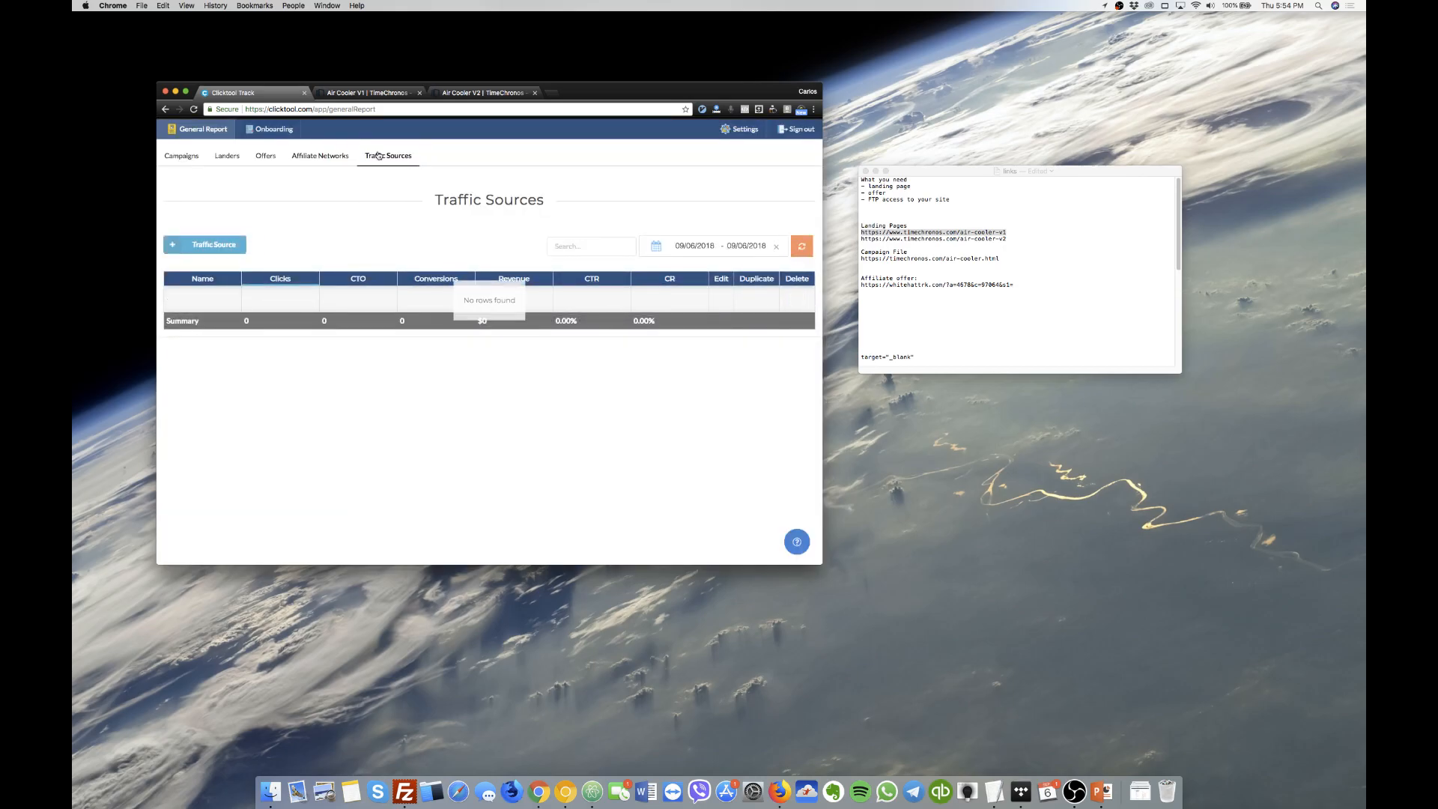
click(196, 245)
click(424, 356)
text(Face)
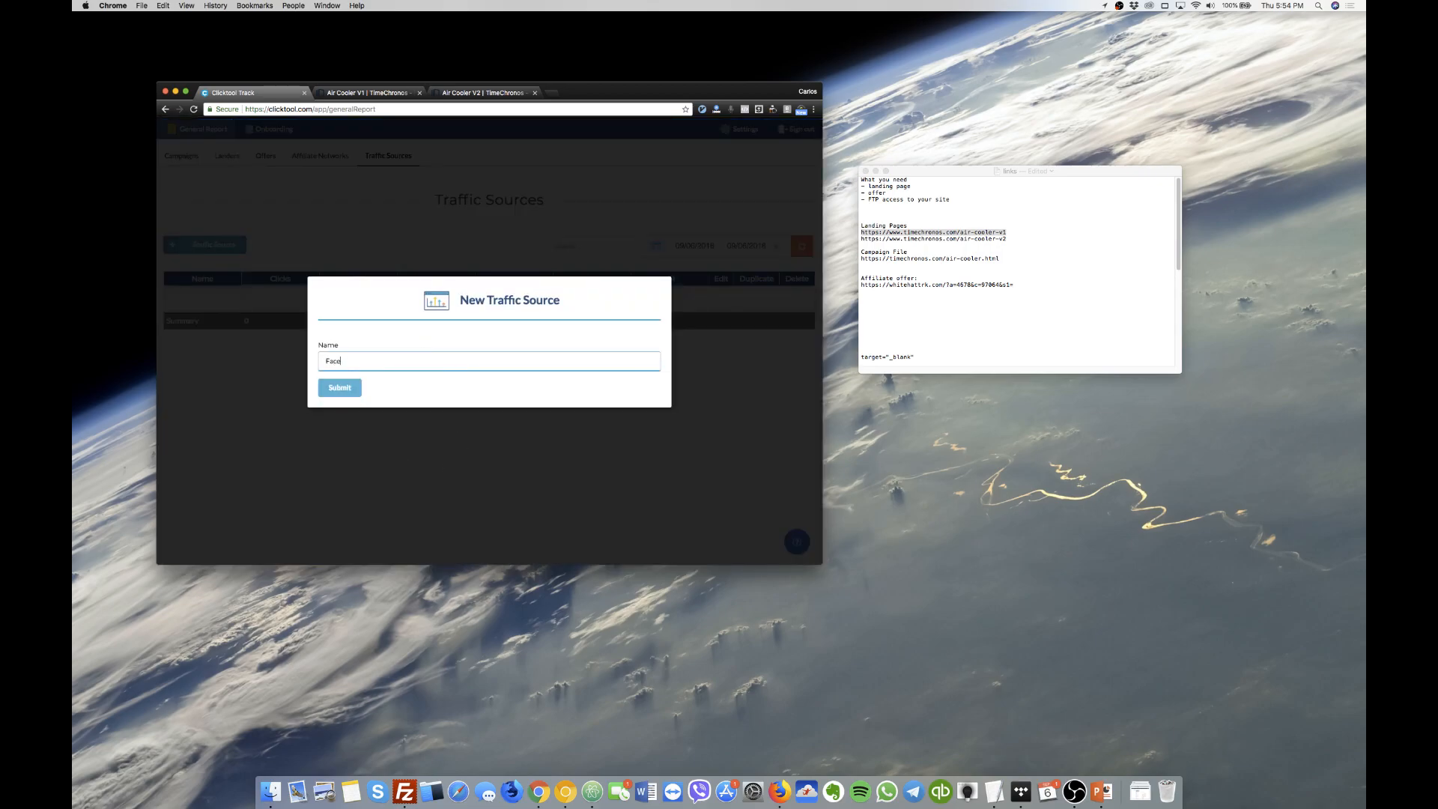
text(book)
click(353, 388)
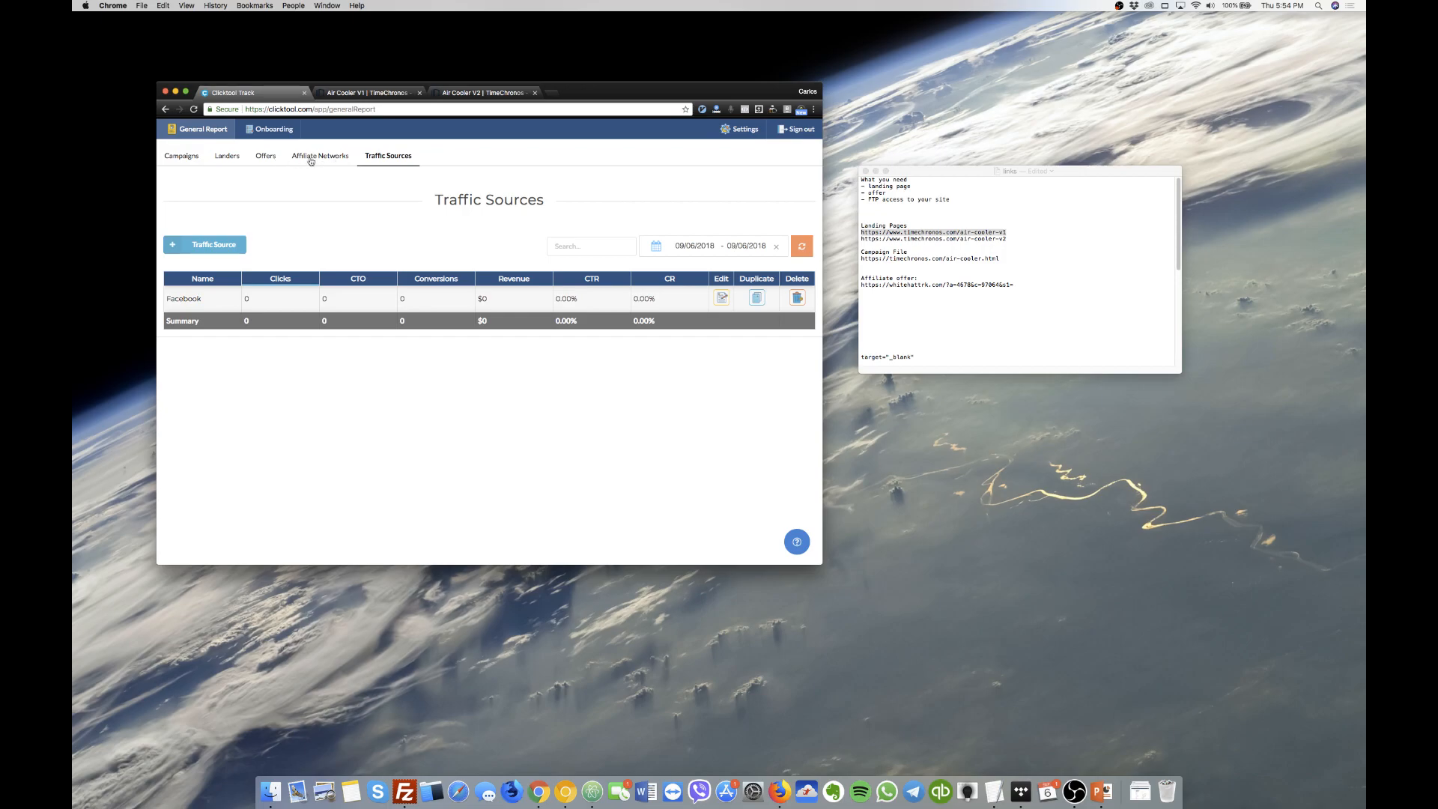
Start a new offer and fill in its URL with the affiliate offer link copied from the notes.
click(312, 162)
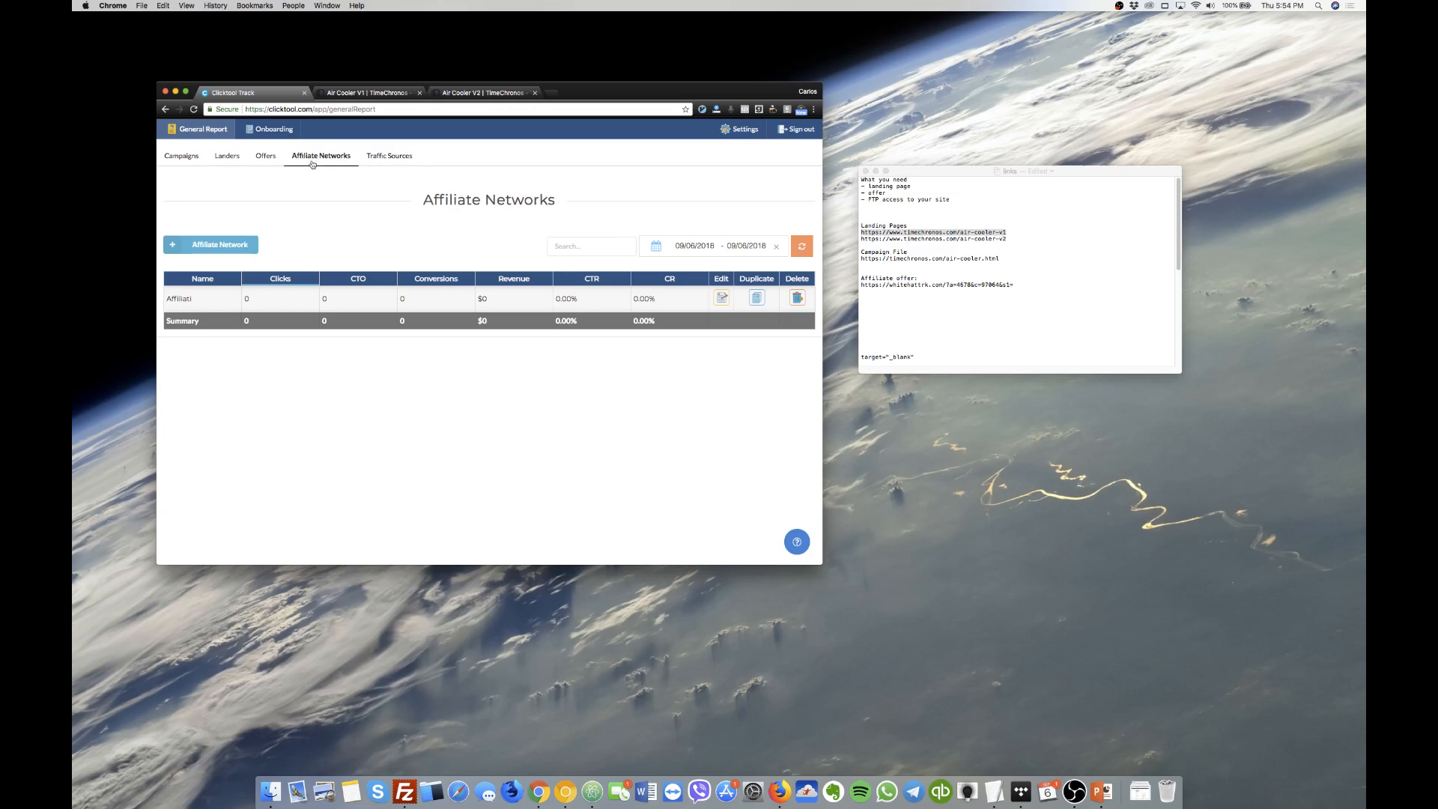
click(266, 161)
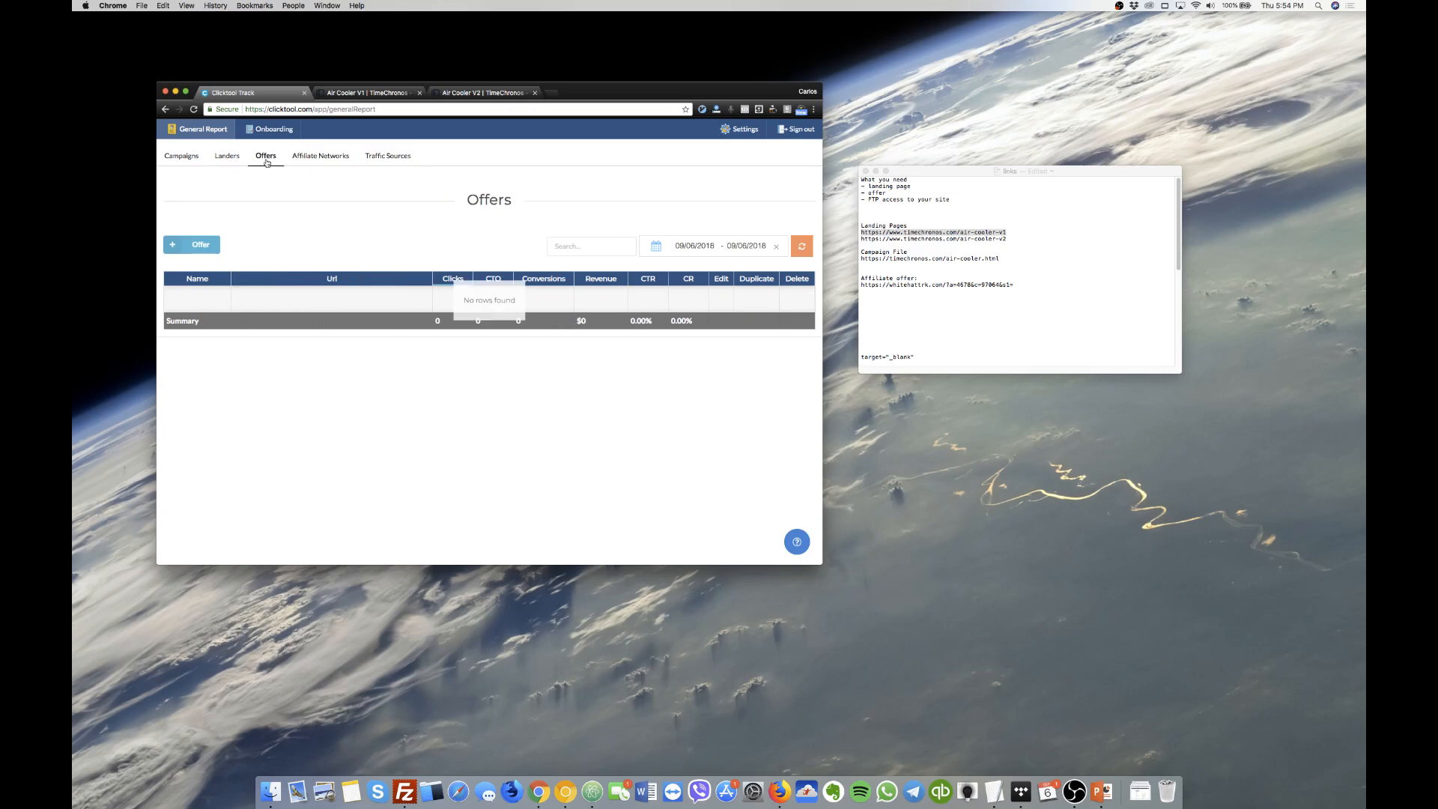
click(205, 247)
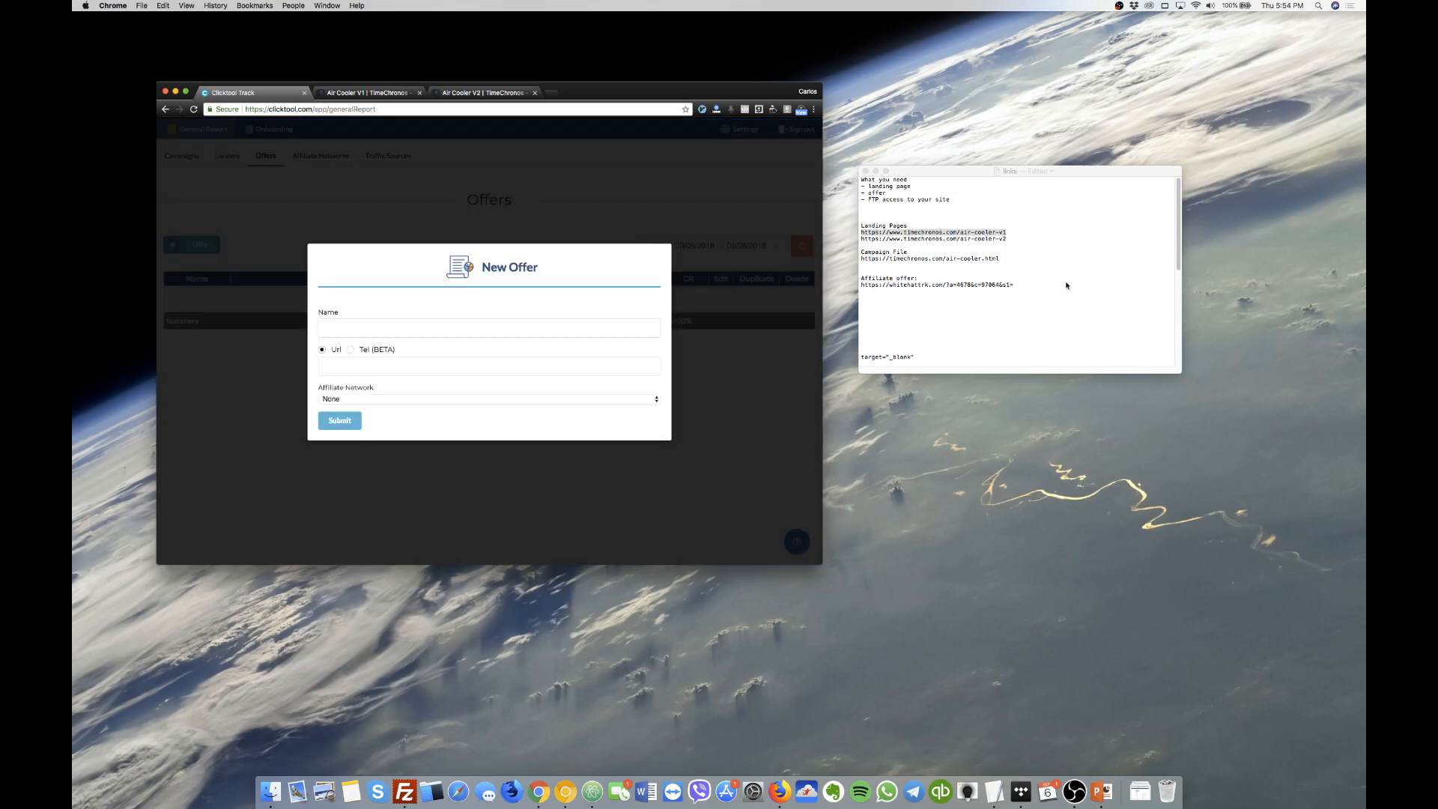
click(1052, 286)
drag(1022, 283, 860, 285)
key(super+c)
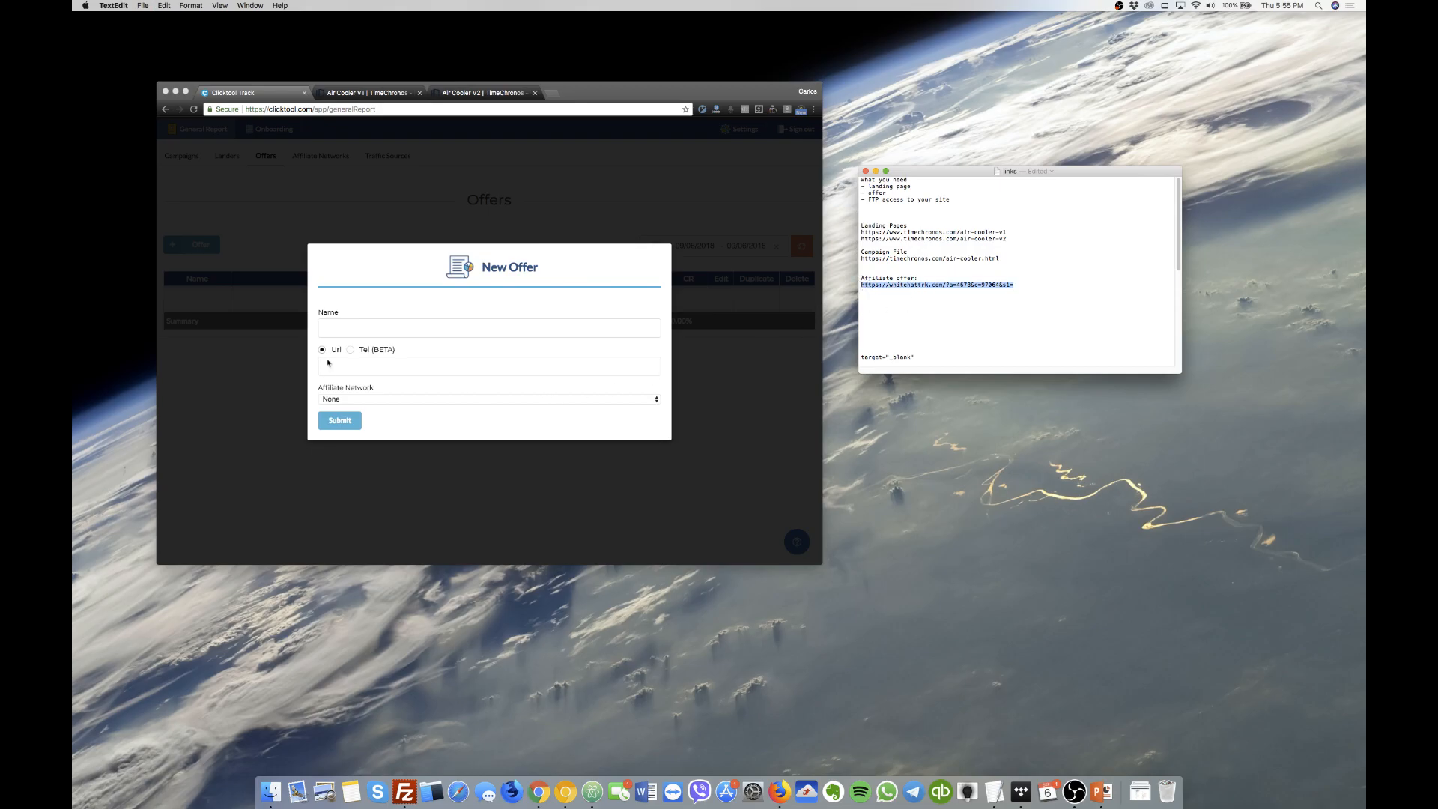
click(329, 355)
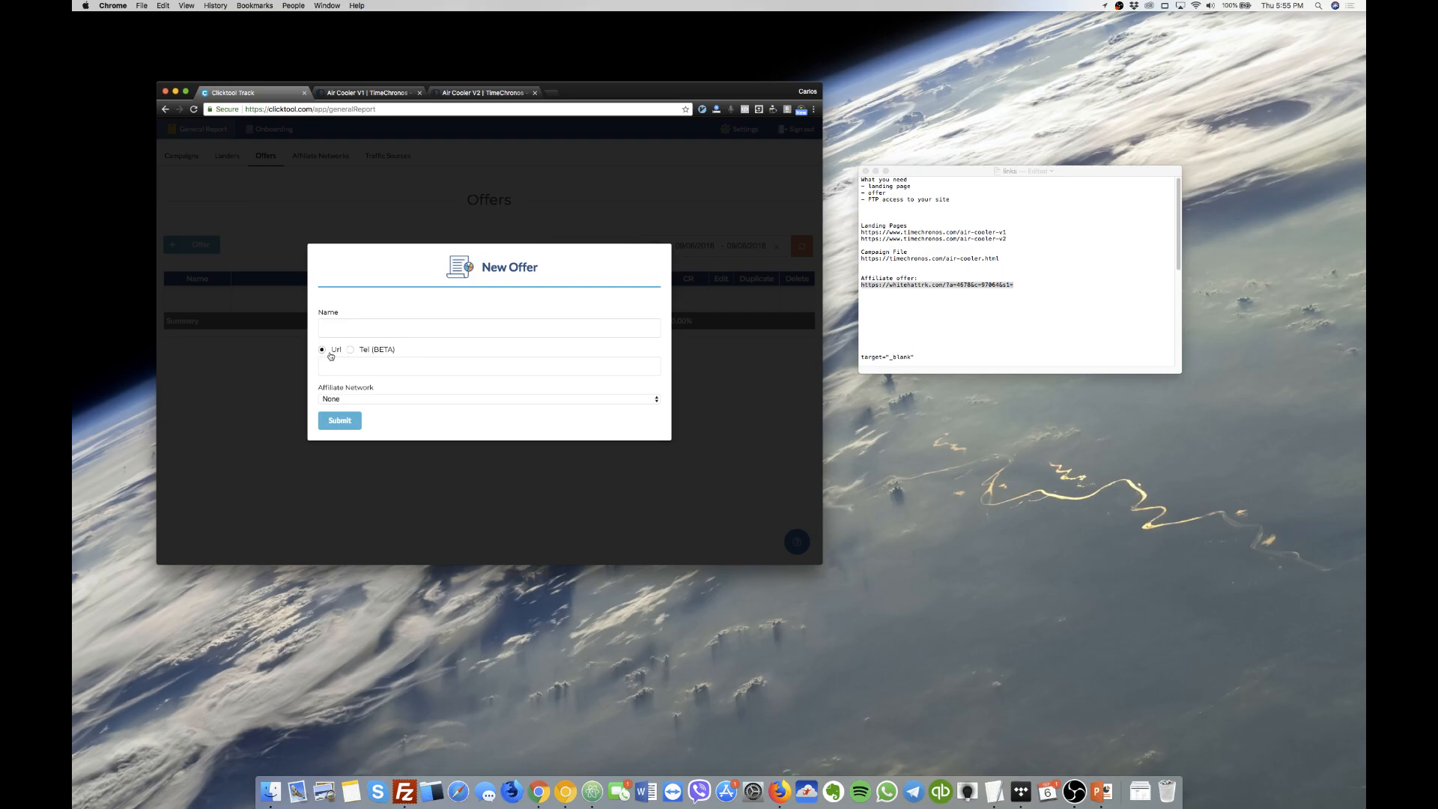
click(340, 375)
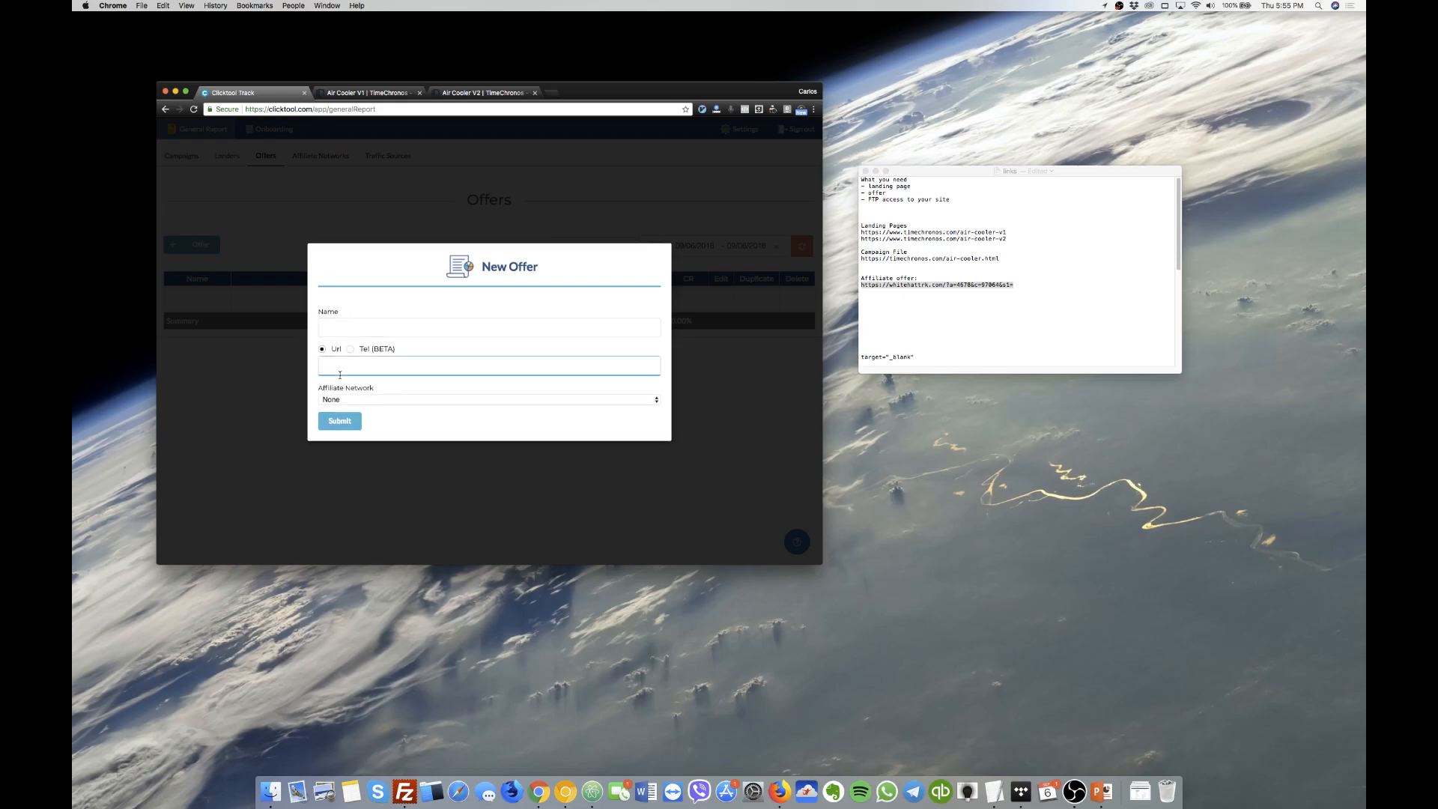
key(super+v)
Remove the trailing &s1= parameter from the new offer's URL.
drag(480, 366, 467, 366)
click(482, 367)
drag(468, 367, 464, 367)
key(Right)
key(shift+Left)
key(shift+Left)
key(shift+Left)
key(BackSpace)
Assign the offer to the Affiliati network, name it Air Cooler and submit it.
click(437, 405)
click(442, 411)
click(385, 327)
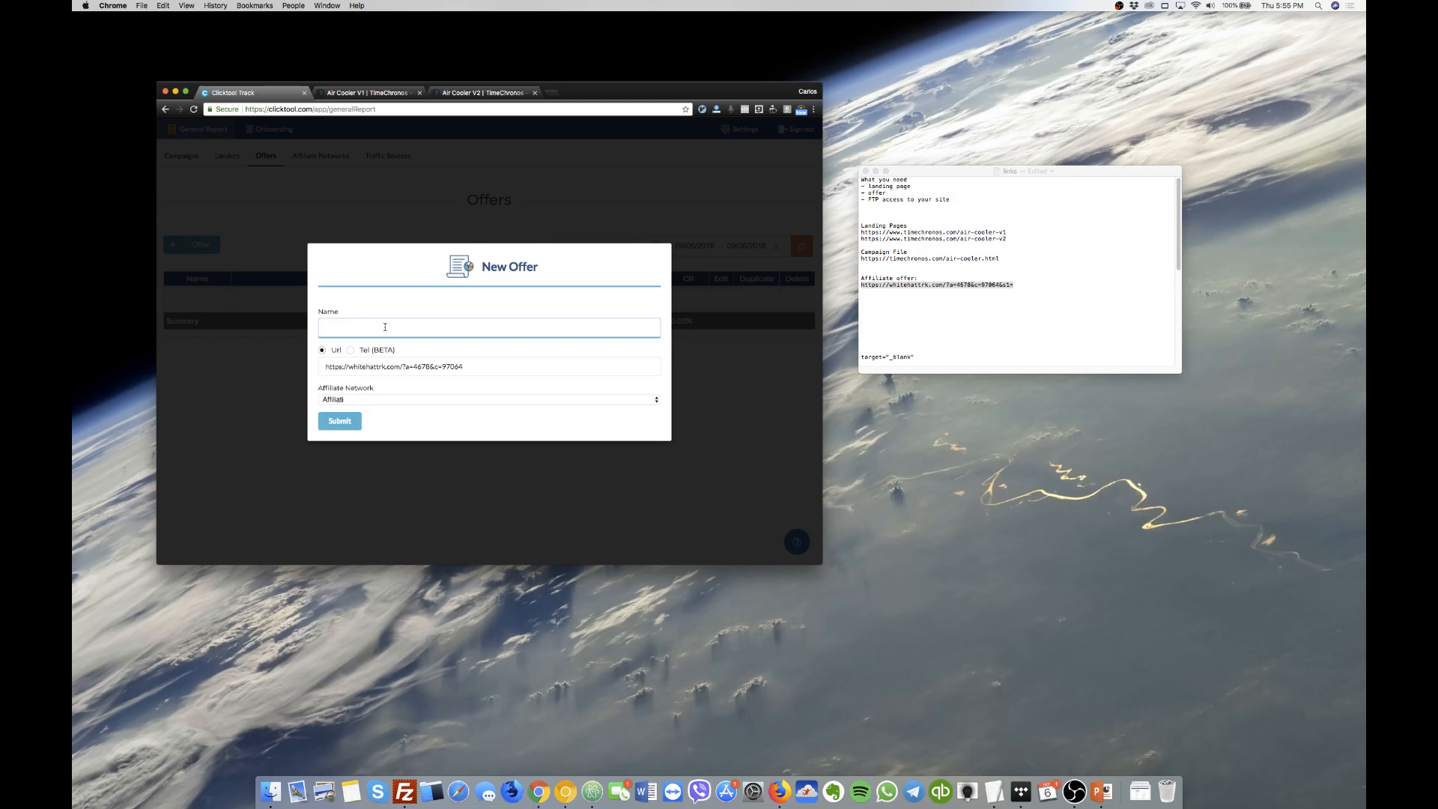
text(Air Cooler)
click(337, 421)
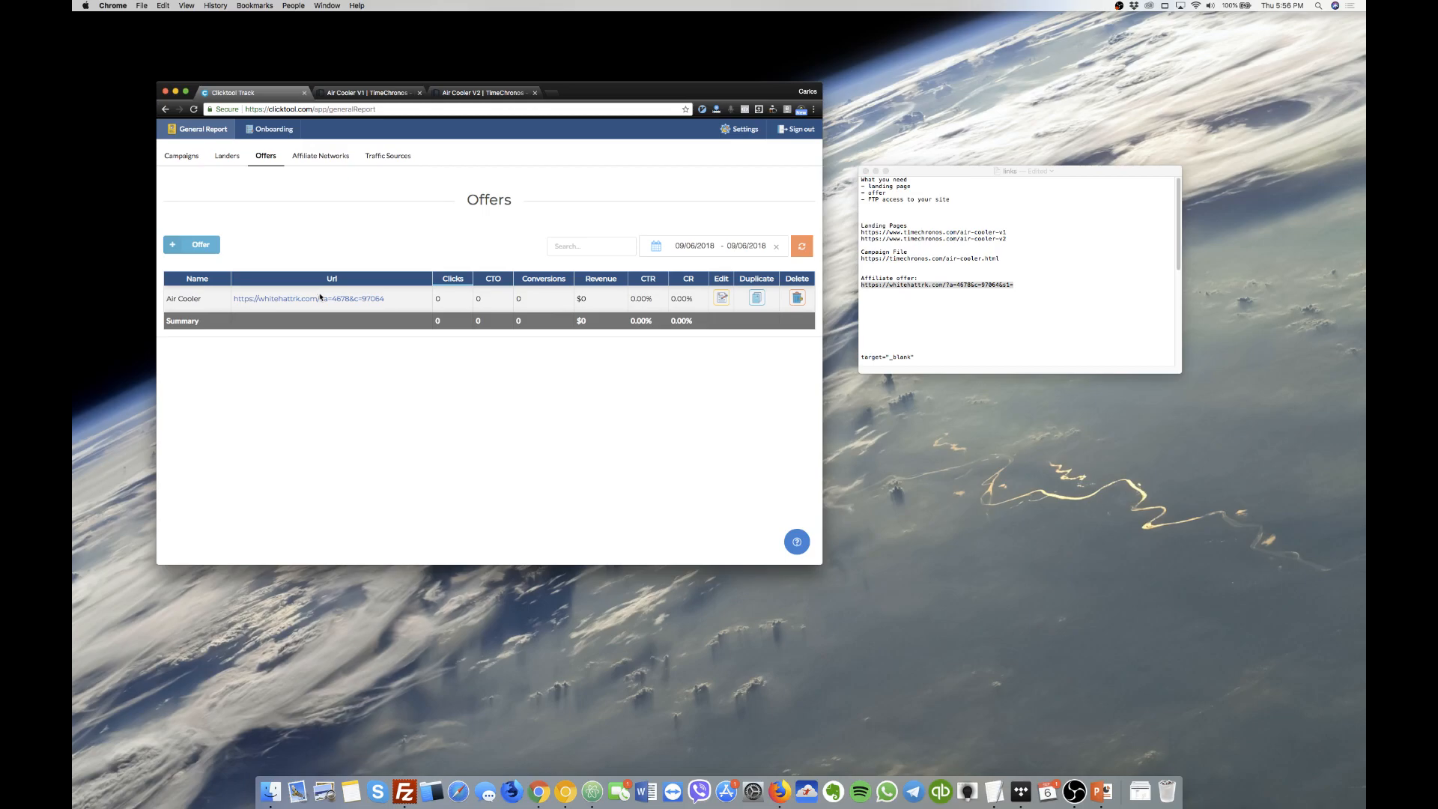
Start a new campaign named Air Cooler with Facebook as traffic source and a CPC of 0.30.
click(219, 158)
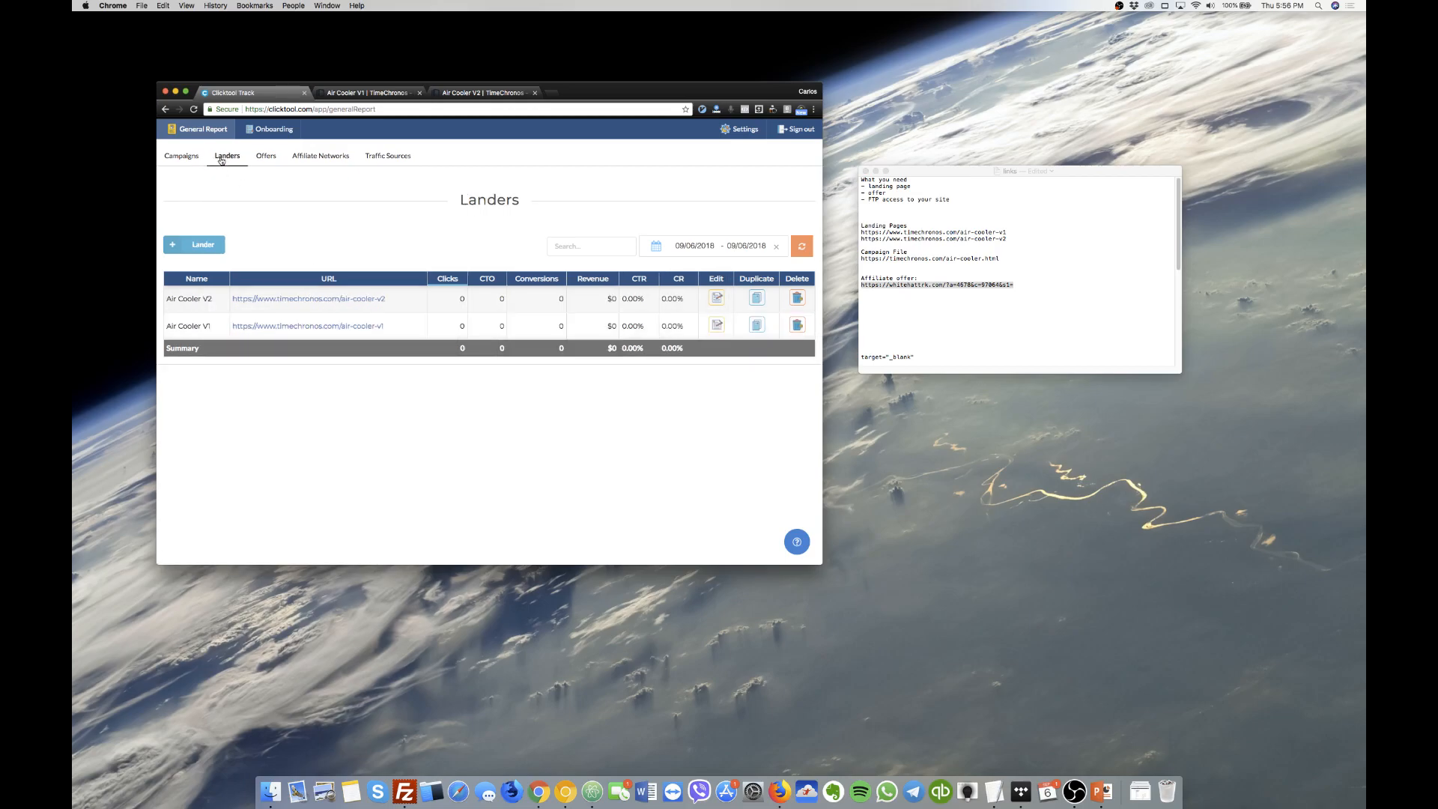
click(182, 157)
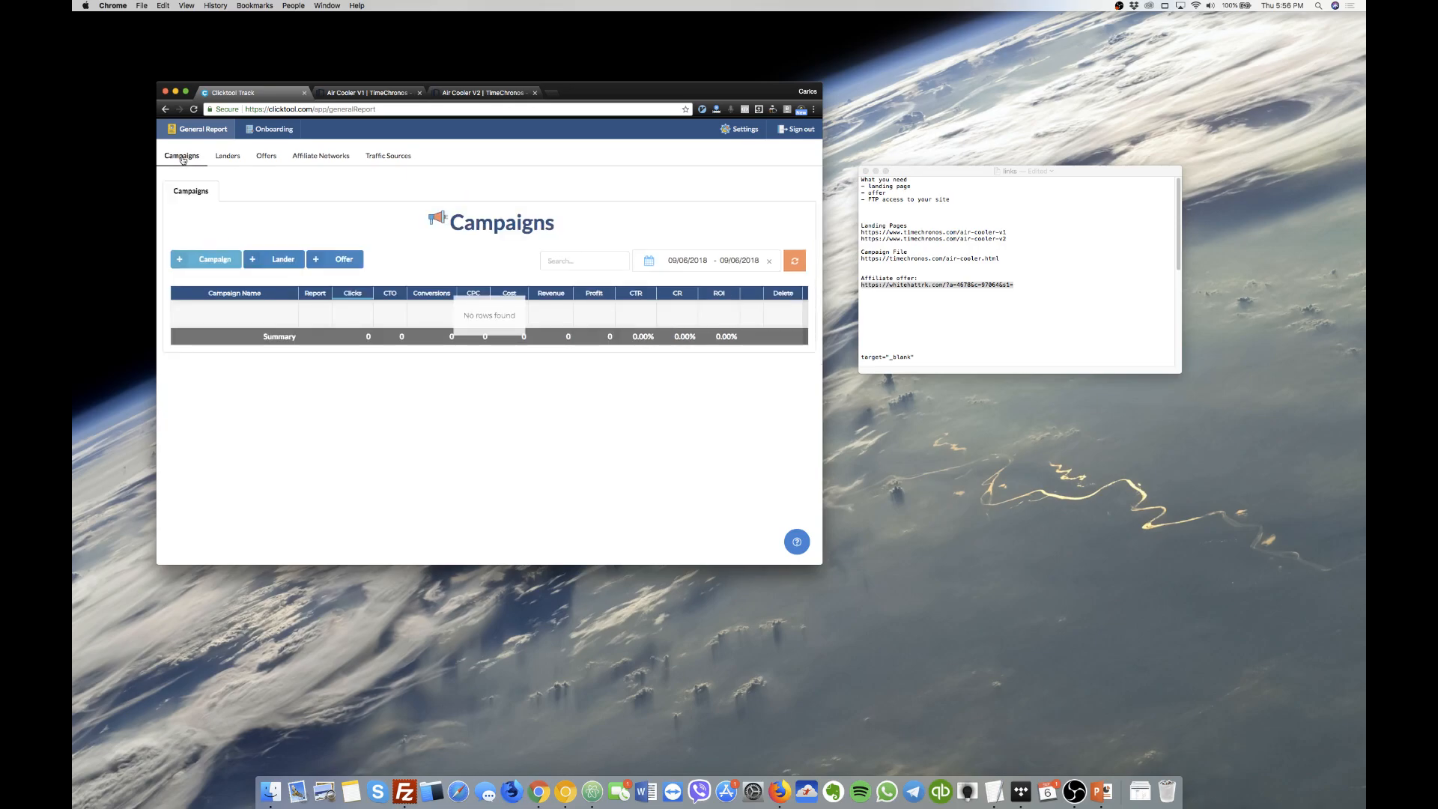
click(208, 262)
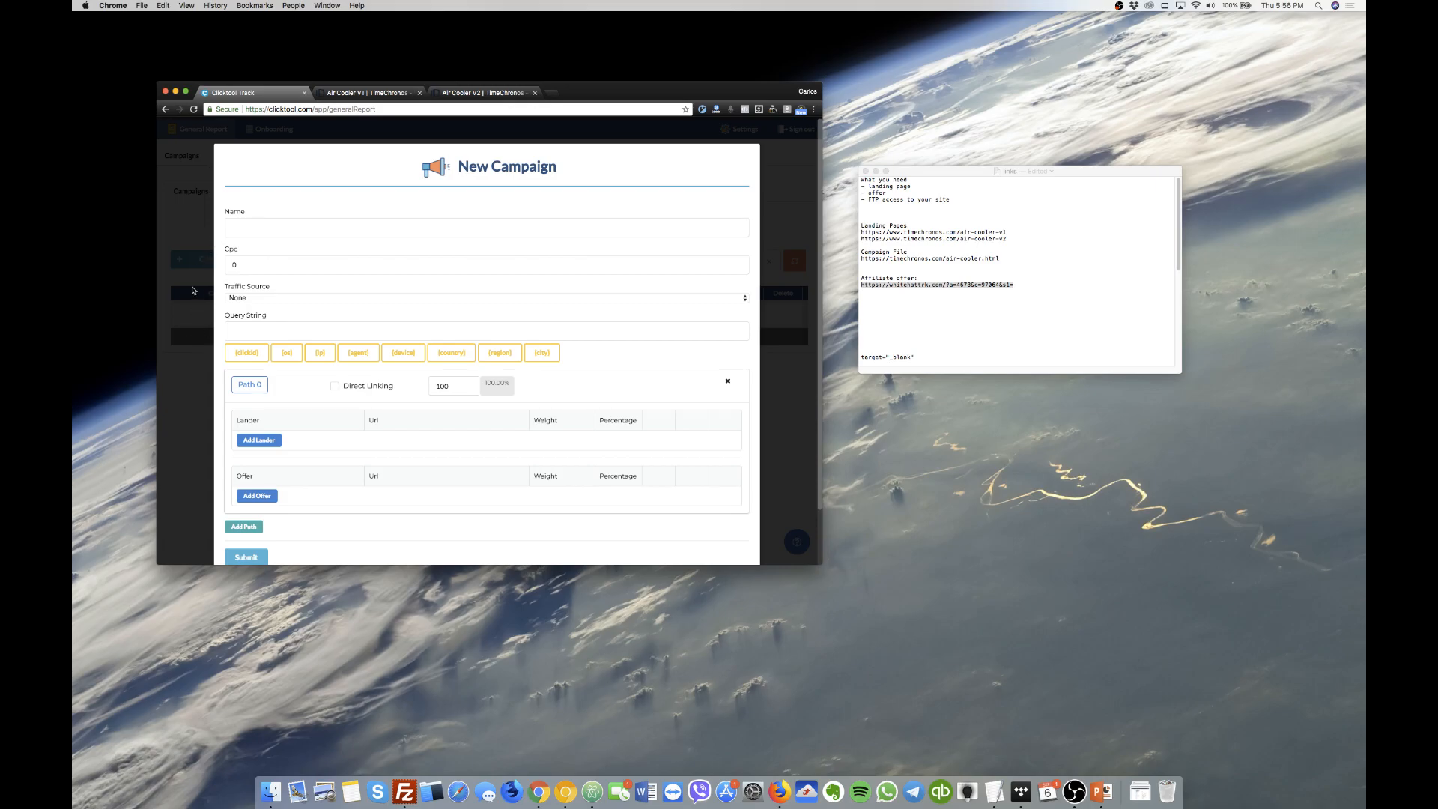
click(240, 227)
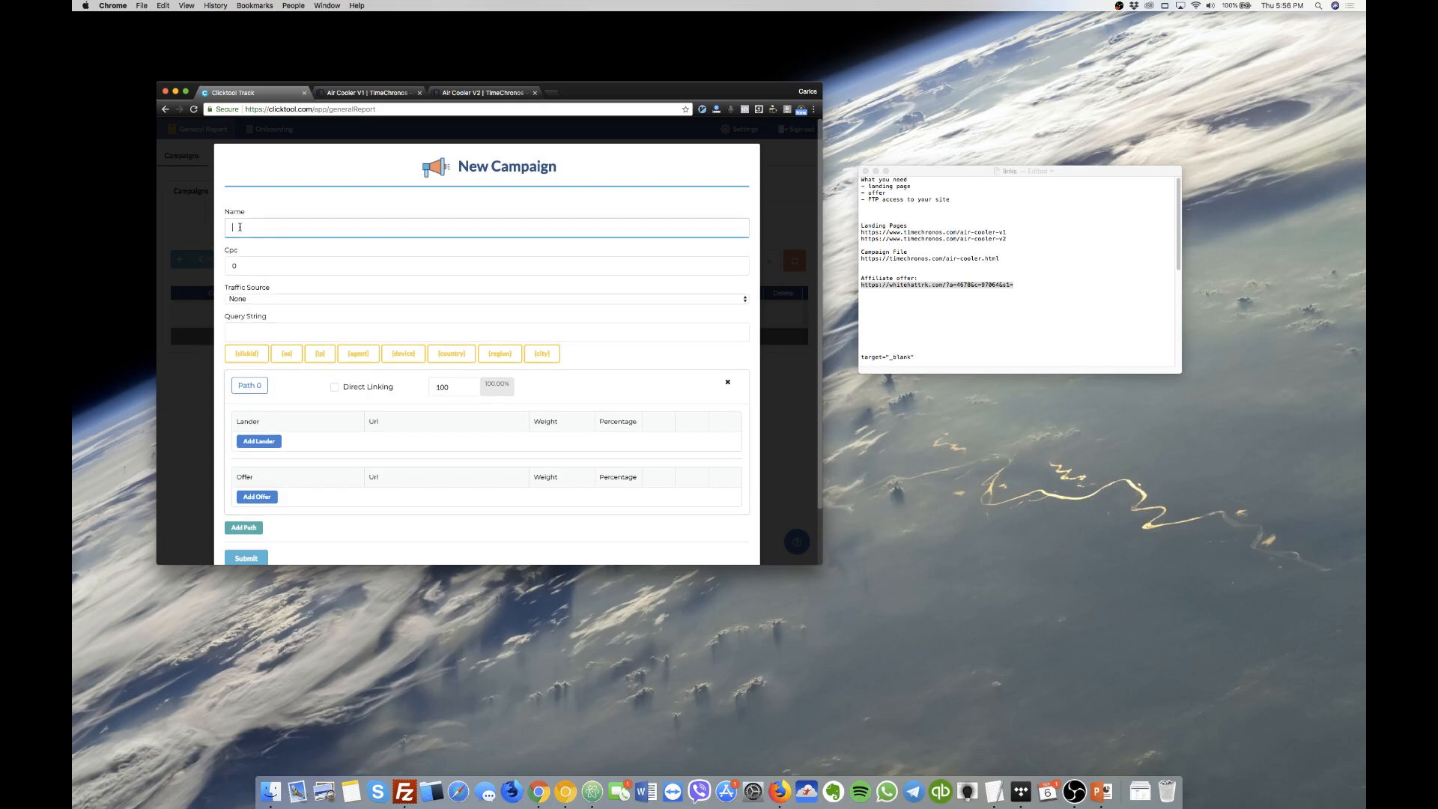
text(Air Cooler)
click(255, 298)
click(270, 321)
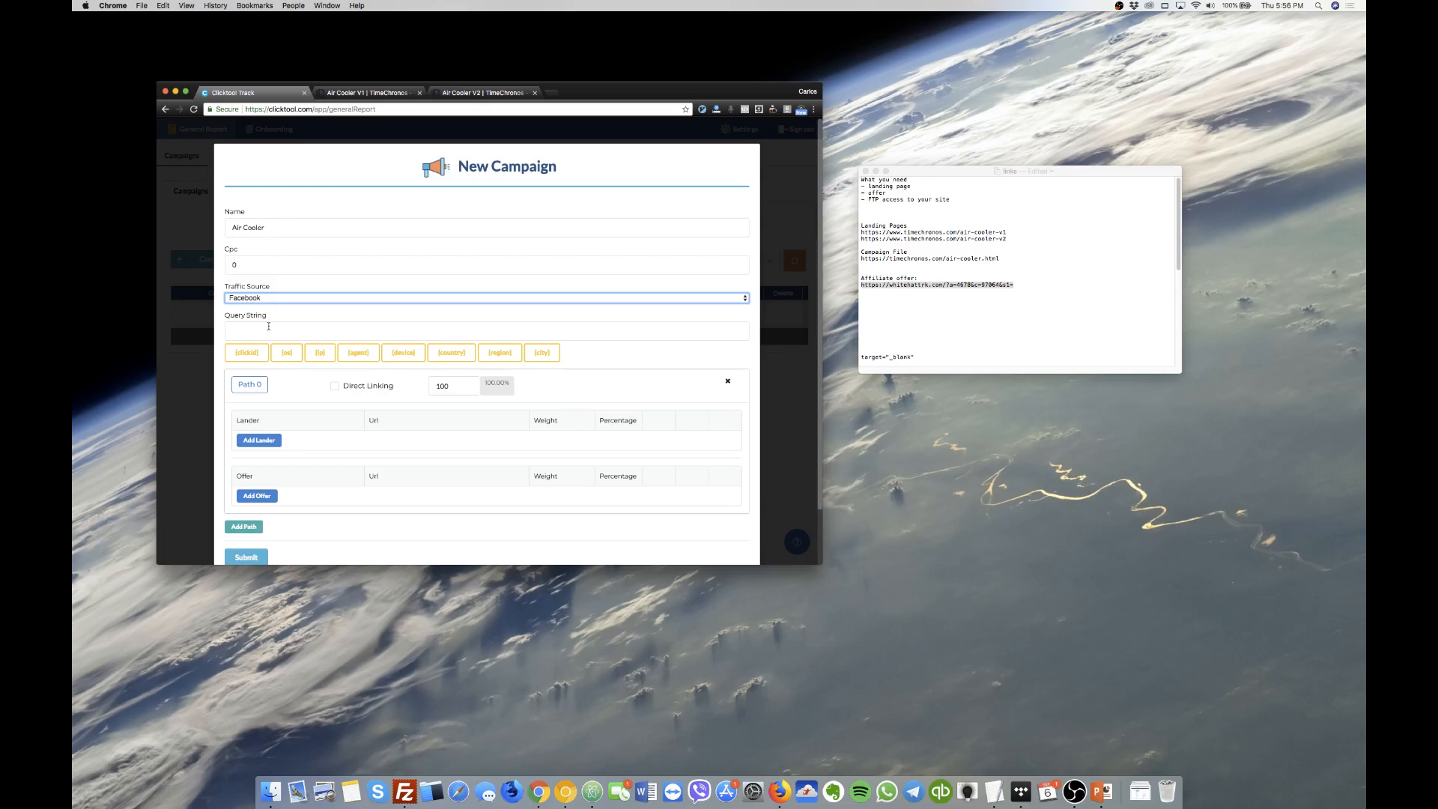
click(243, 261)
text(.360)
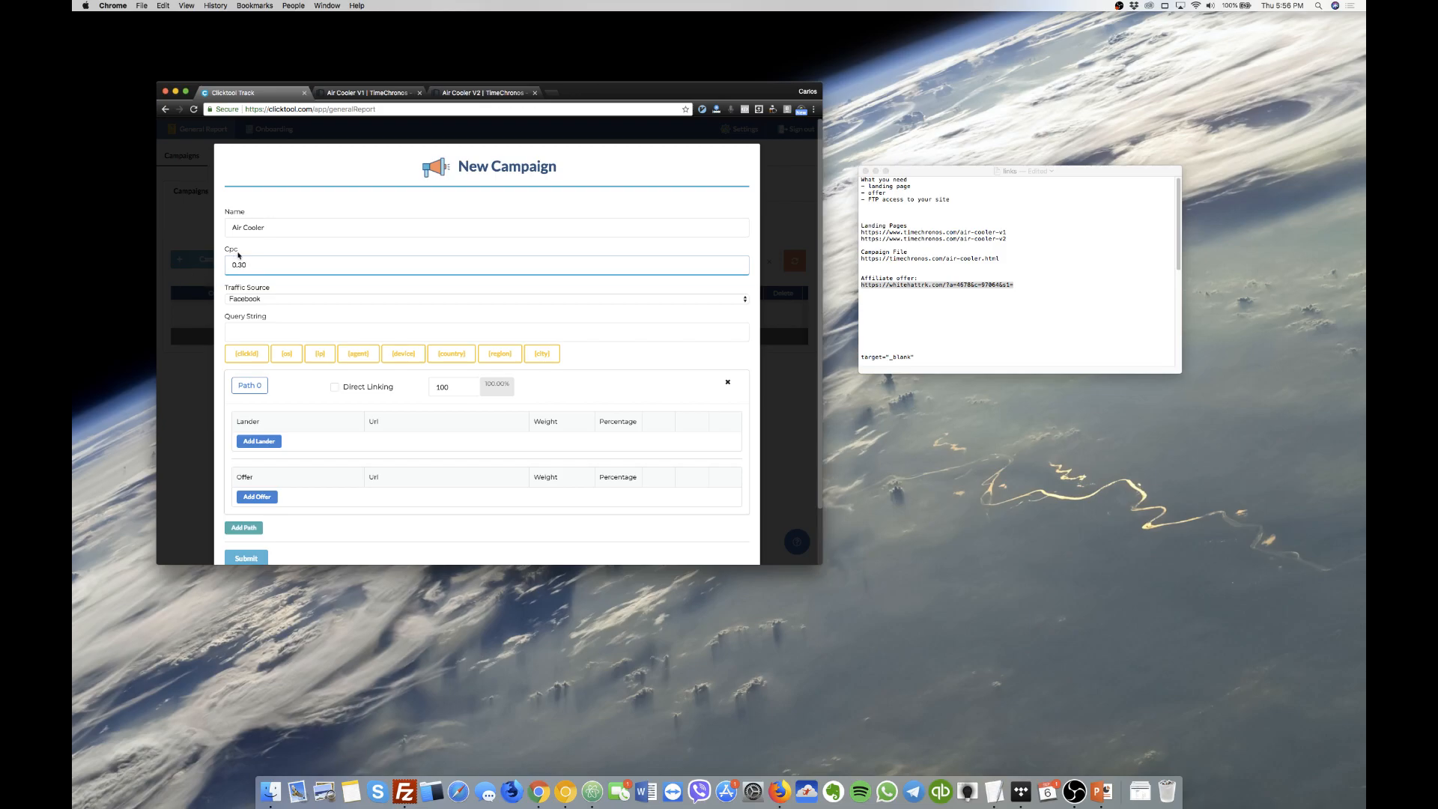
Add the Air Cooler V1 and Air Cooler V2 landers to the campaign's Path 0.
scroll(311, 268, down, 2)
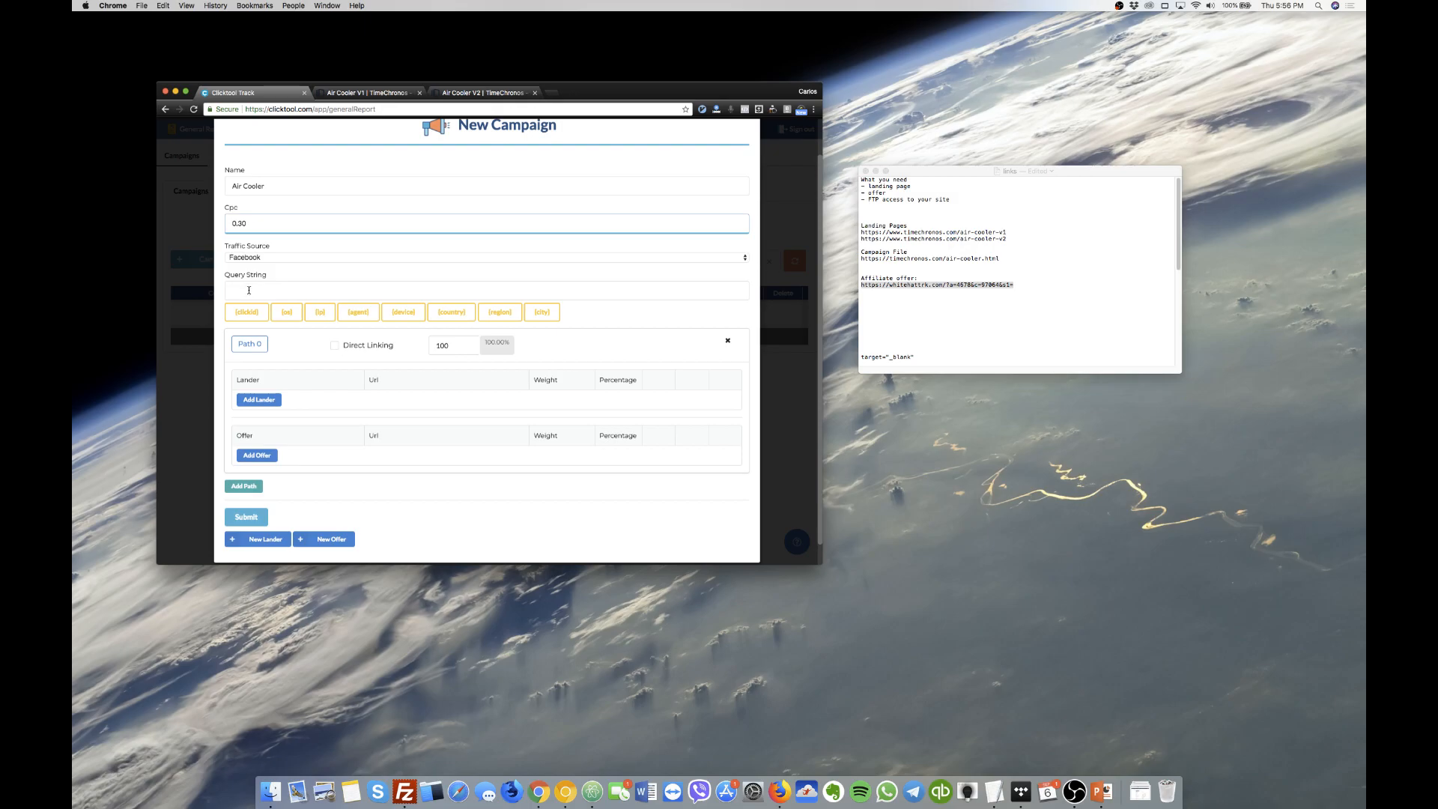
scroll(241, 279, down, 1)
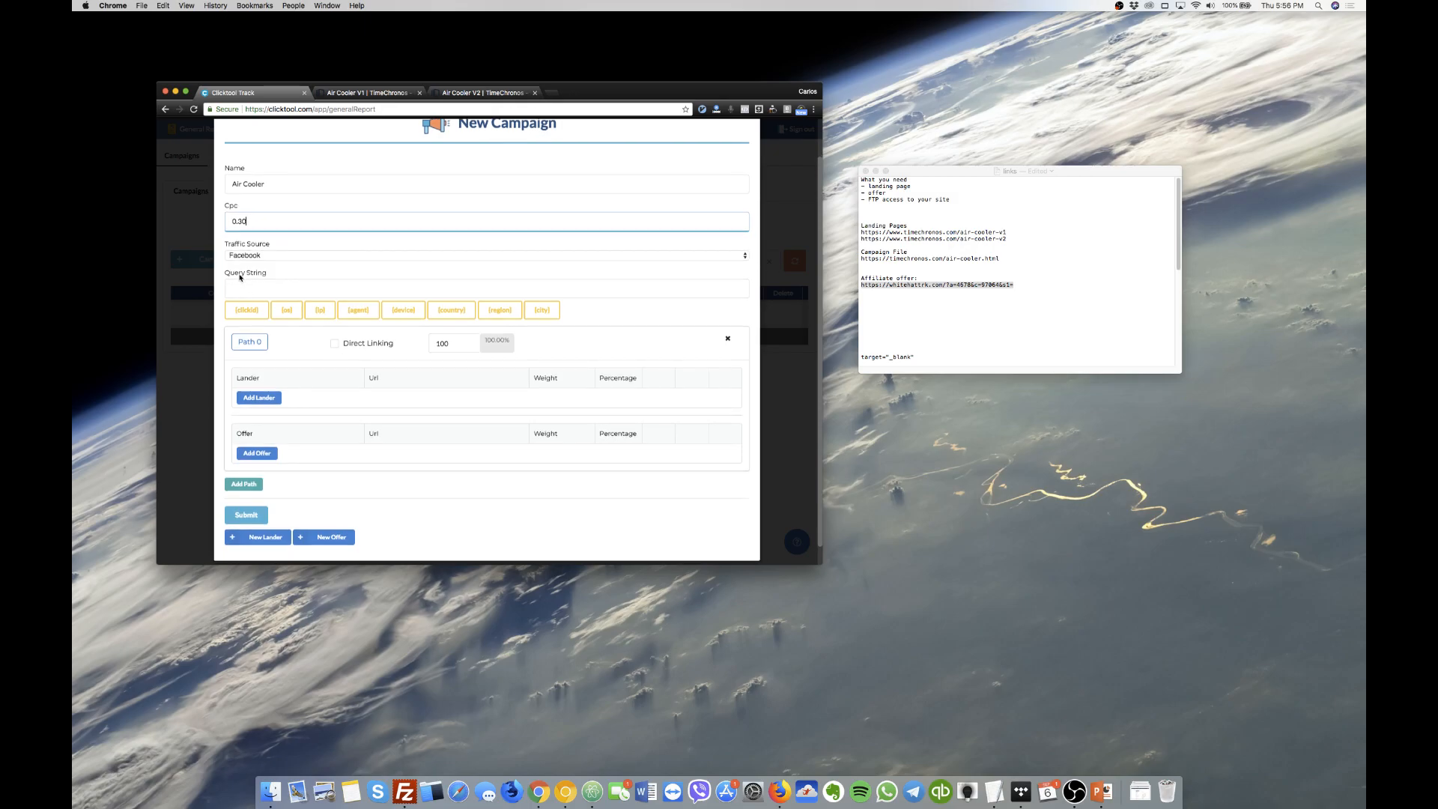
click(250, 398)
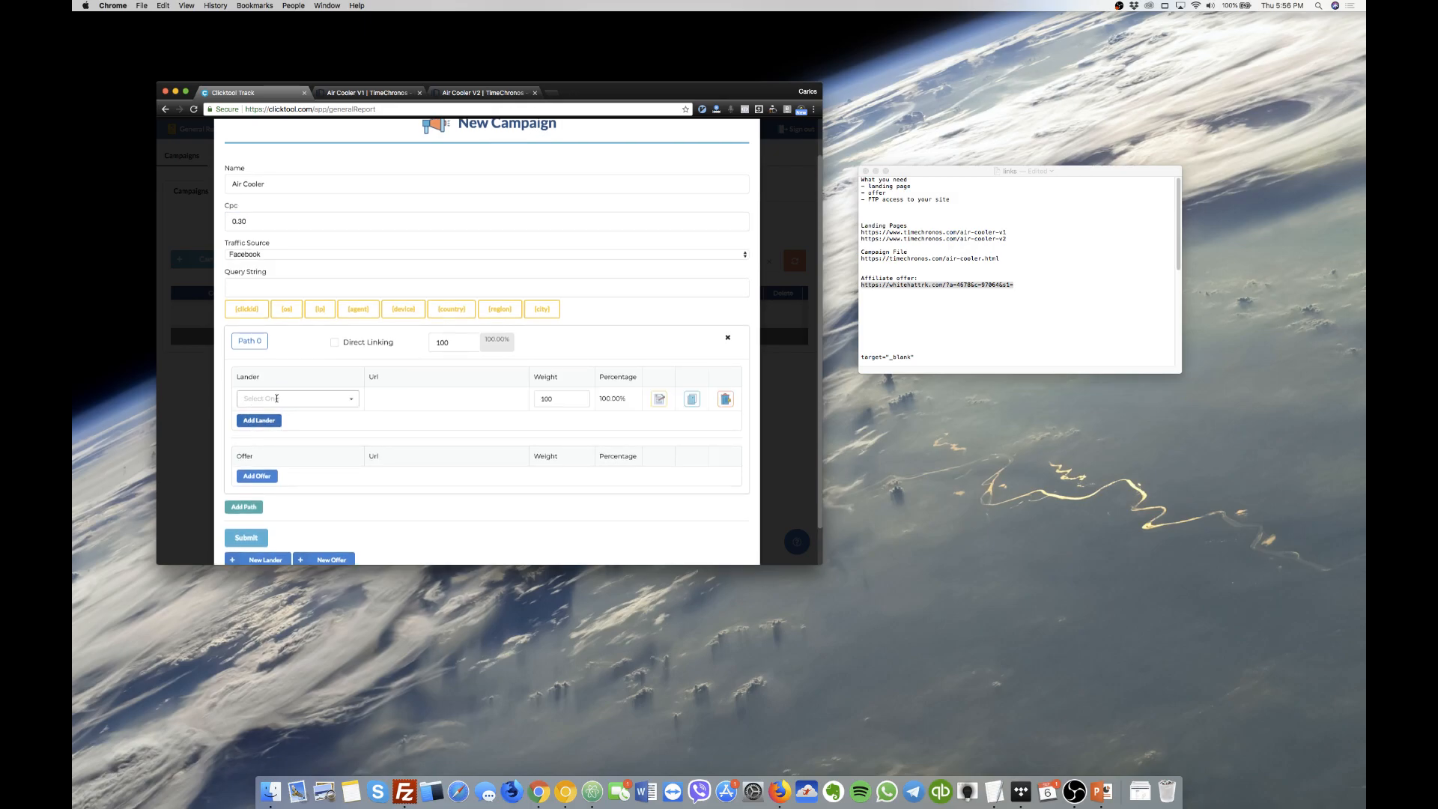
click(276, 399)
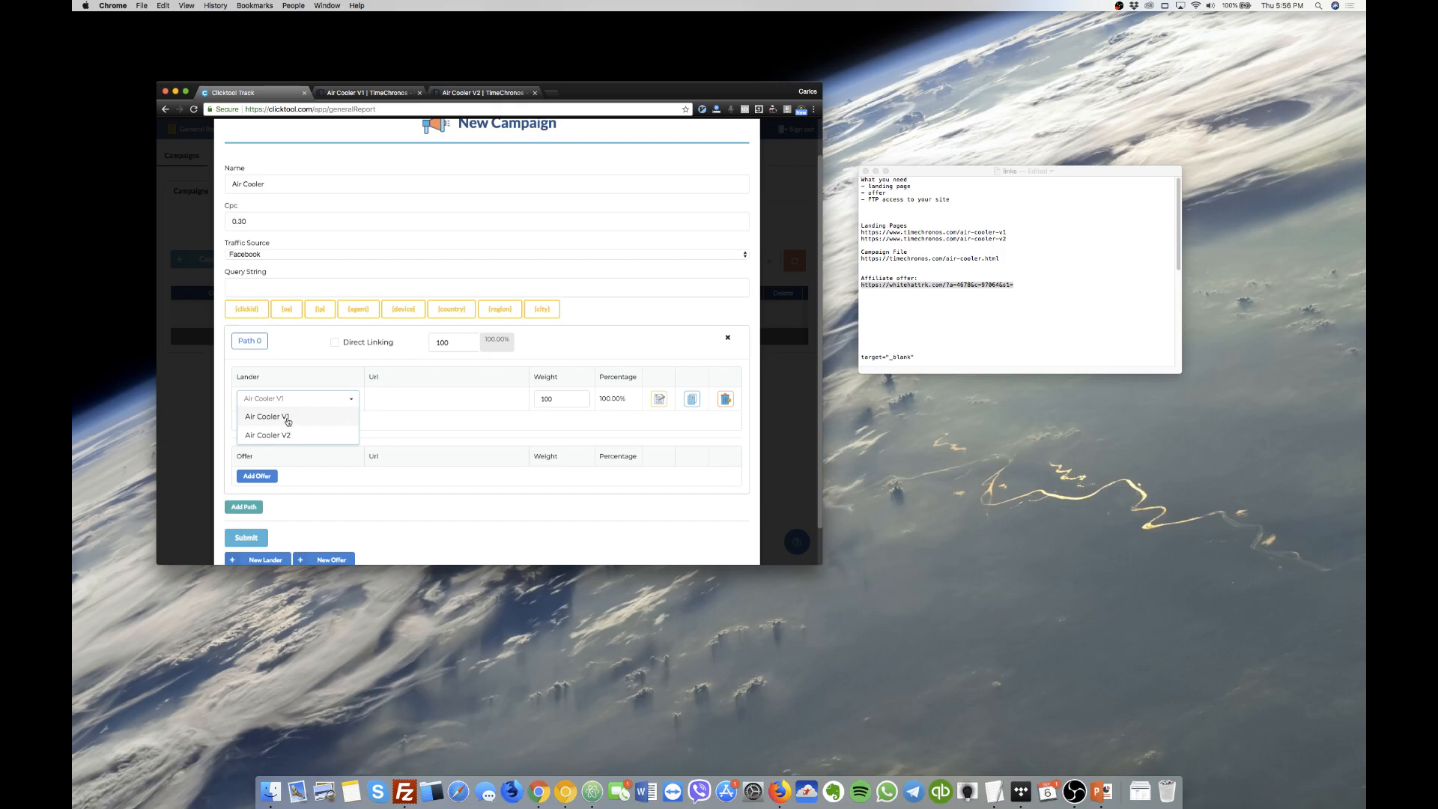
click(287, 420)
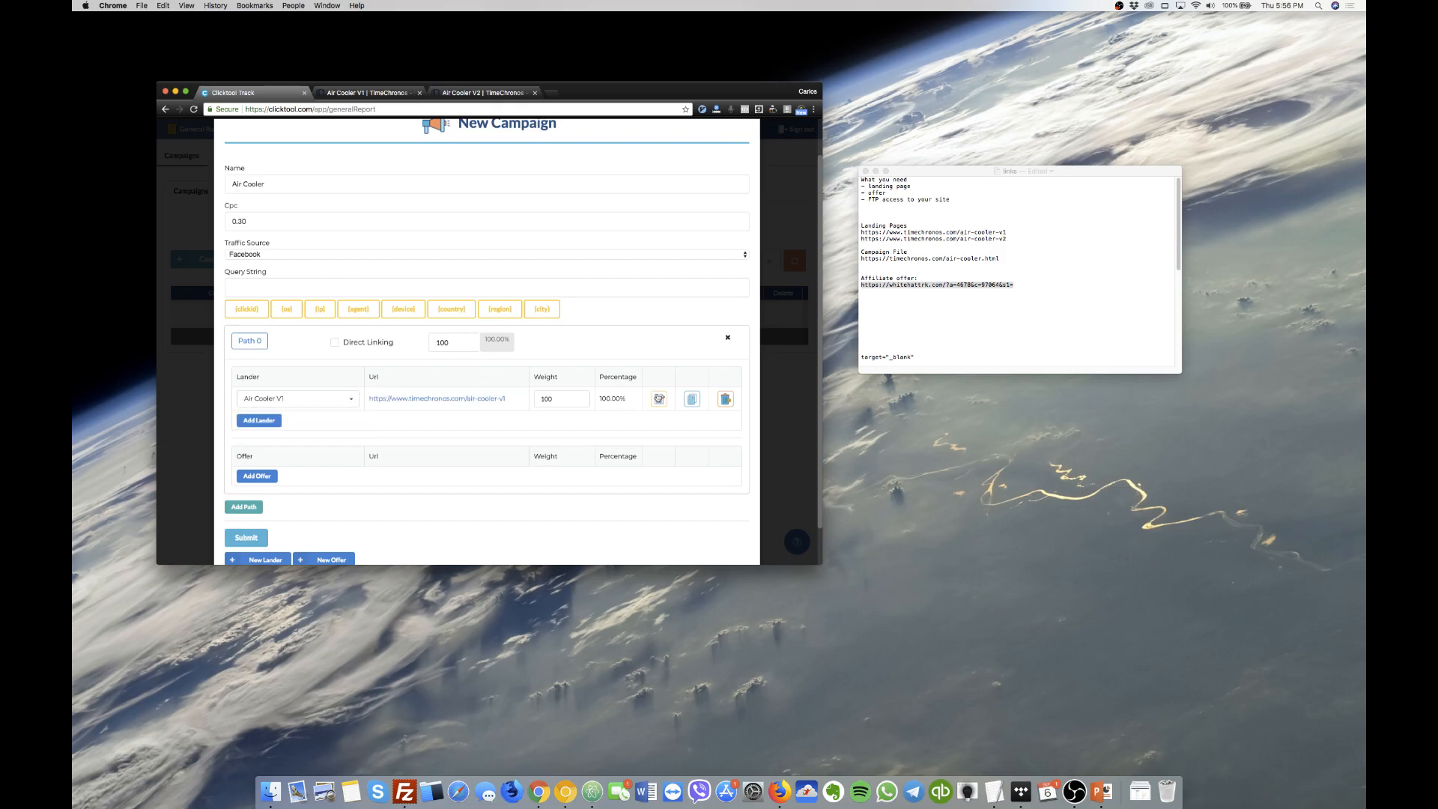
double_click(619, 398)
click(253, 420)
click(274, 424)
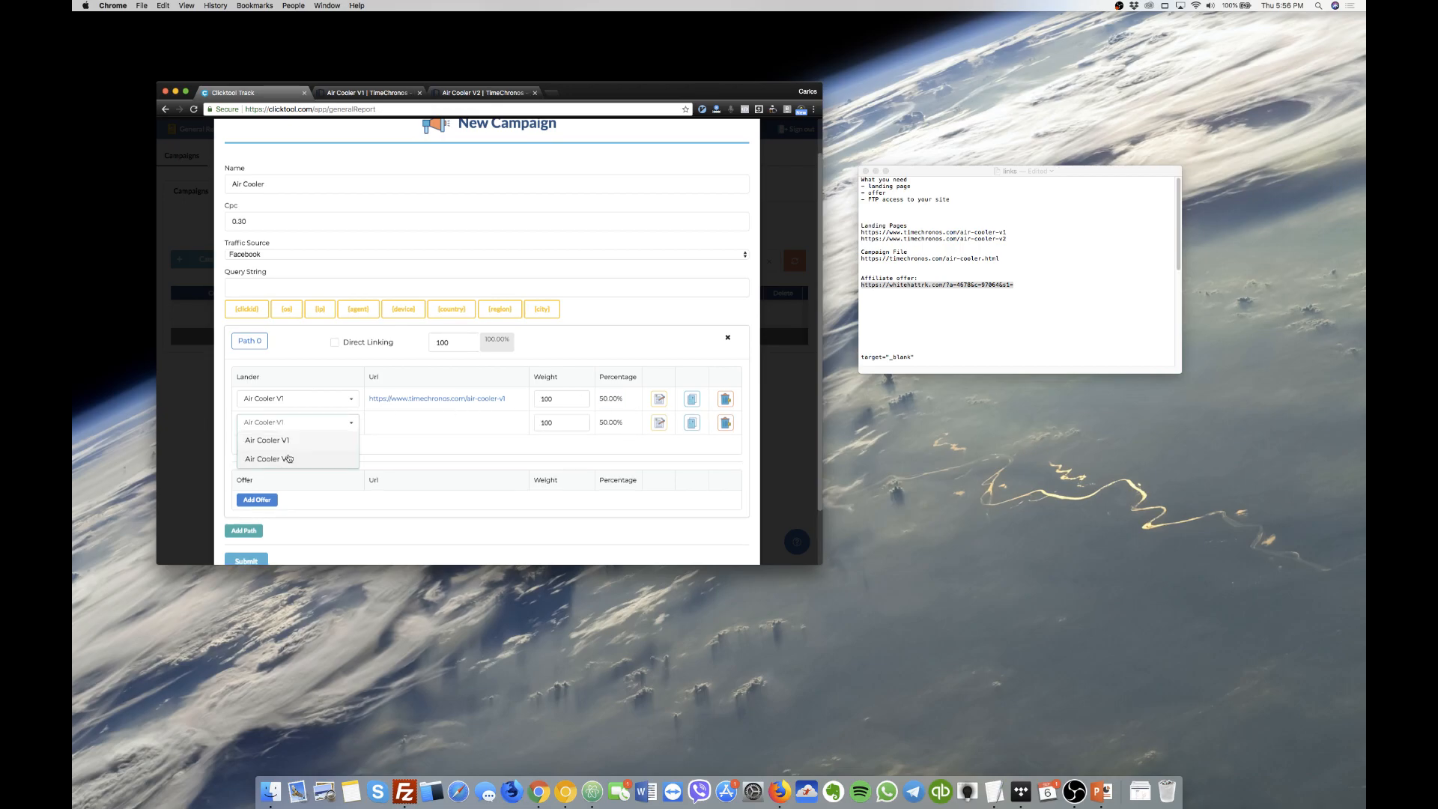
click(288, 458)
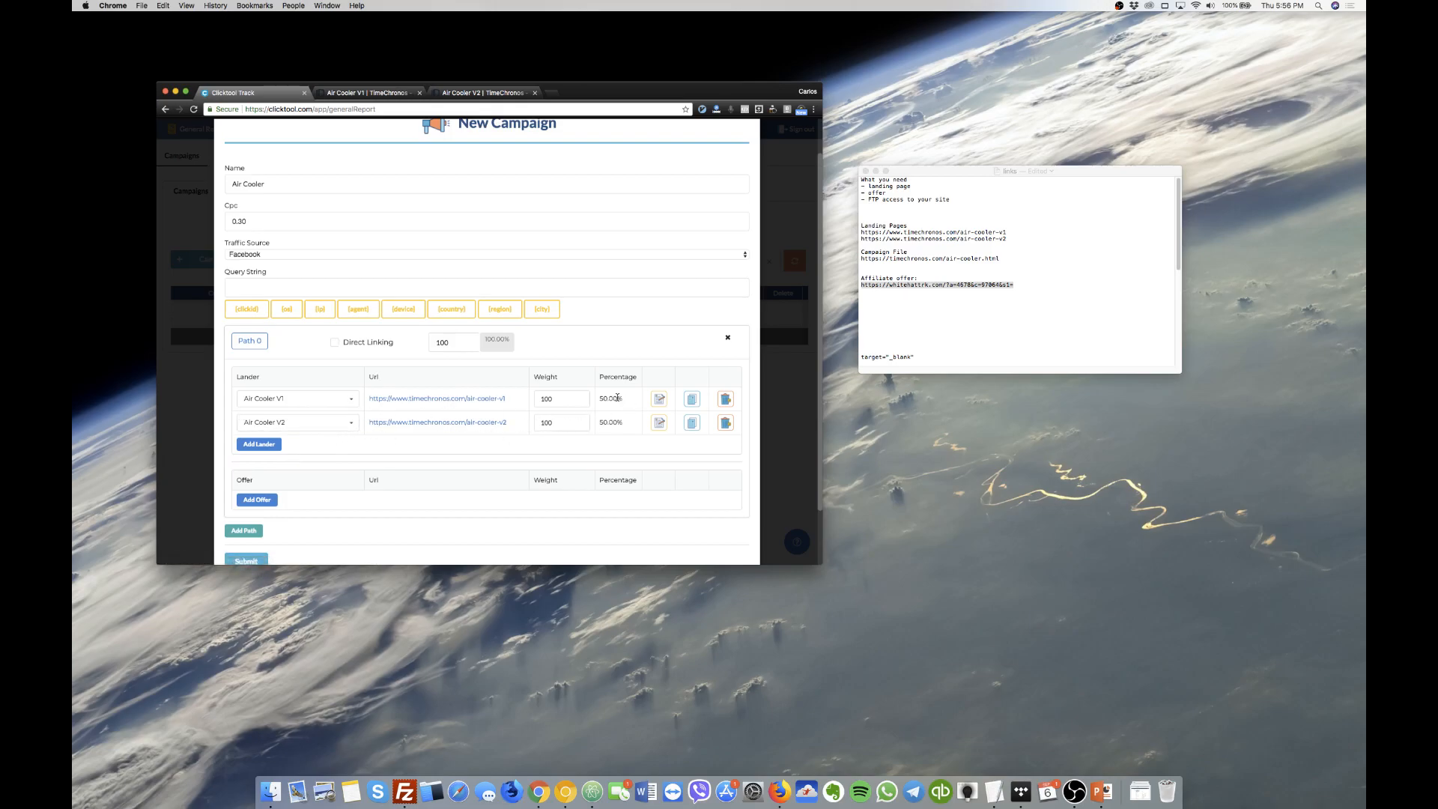
Try a weight of 200 on the Air Cooler V1 lander and restore it to 100.
click(540, 398)
key(Delete)
text(2)
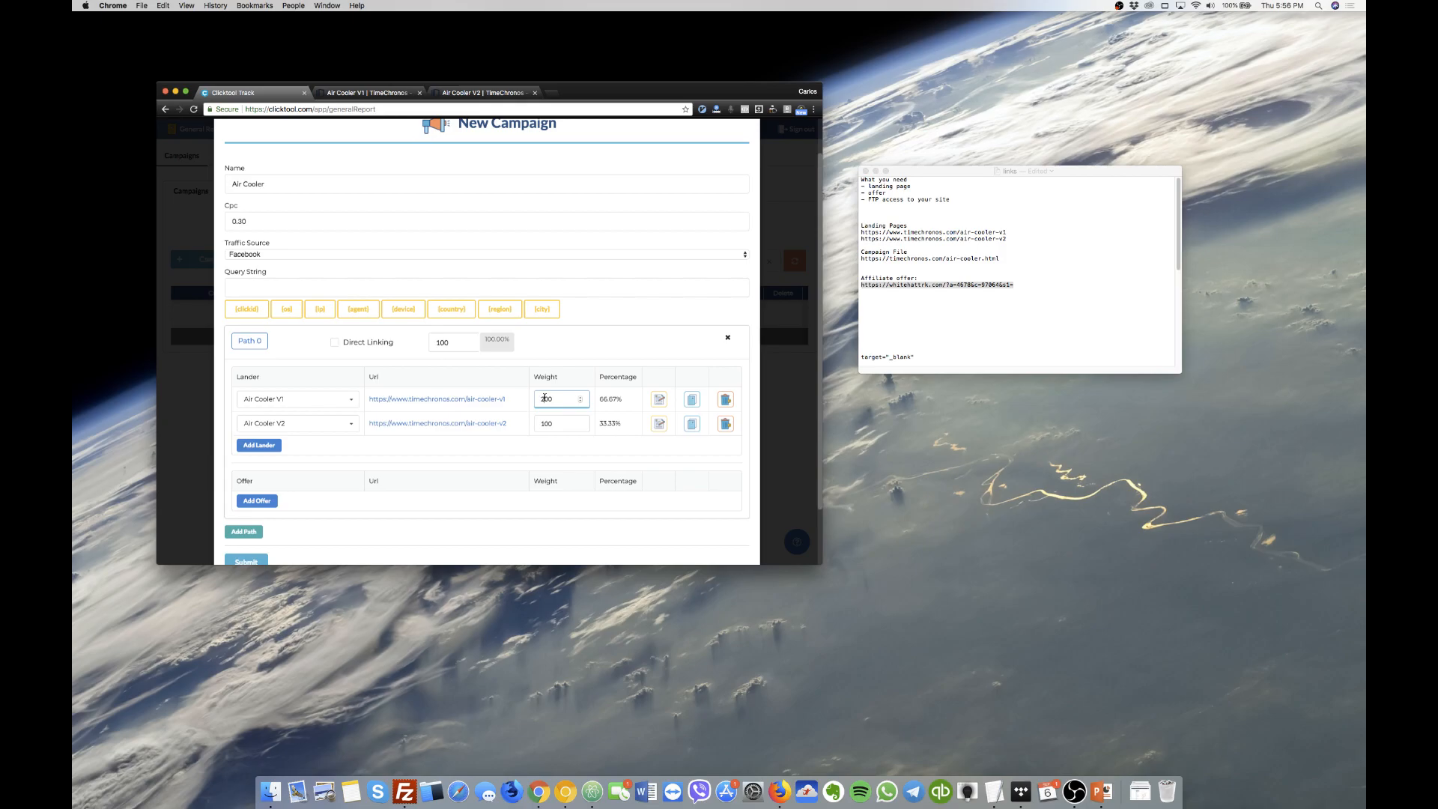
key(BackSpace)
text(1)
click(592, 383)
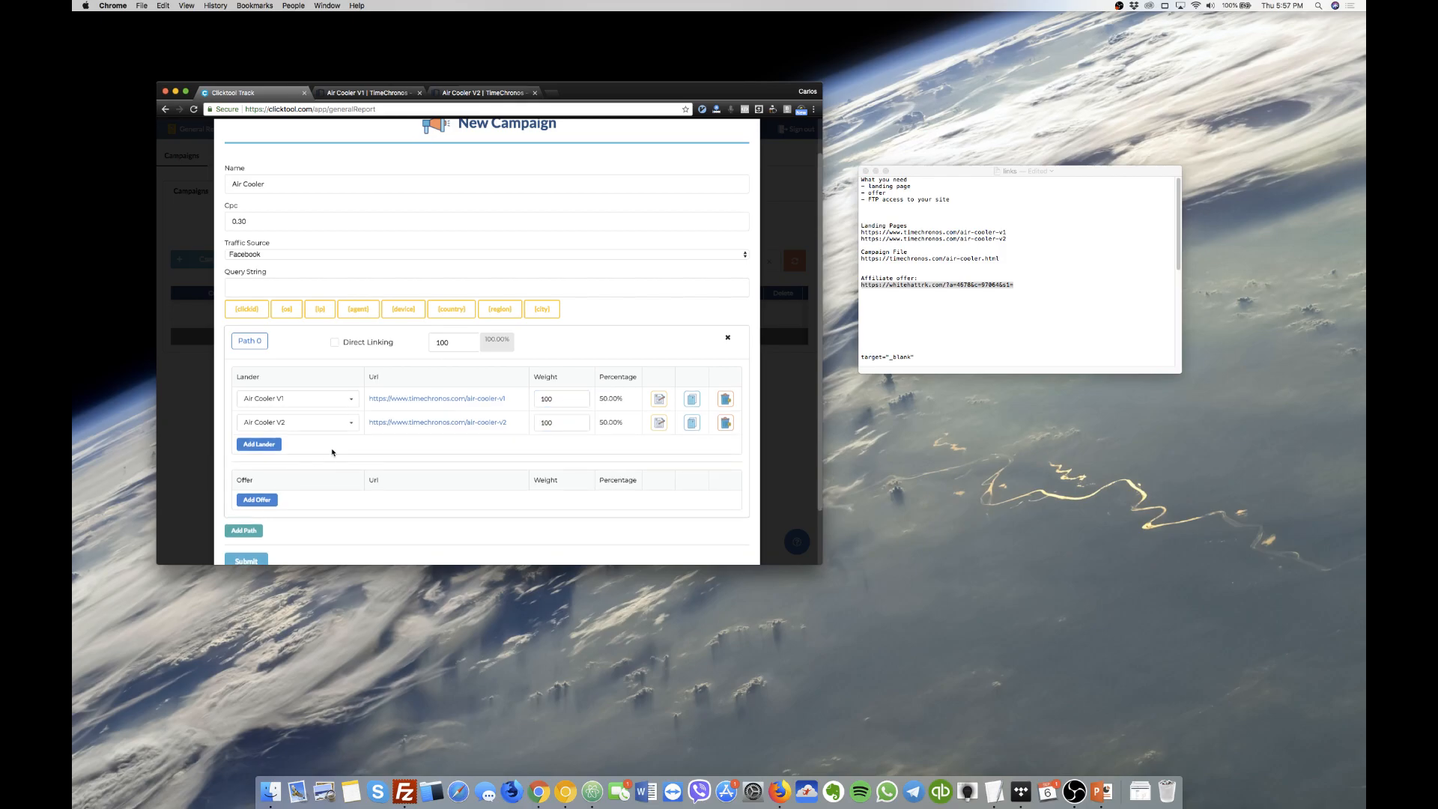
Add the Air Cooler offer to the campaign's Path 0.
scroll(318, 446, down, 1)
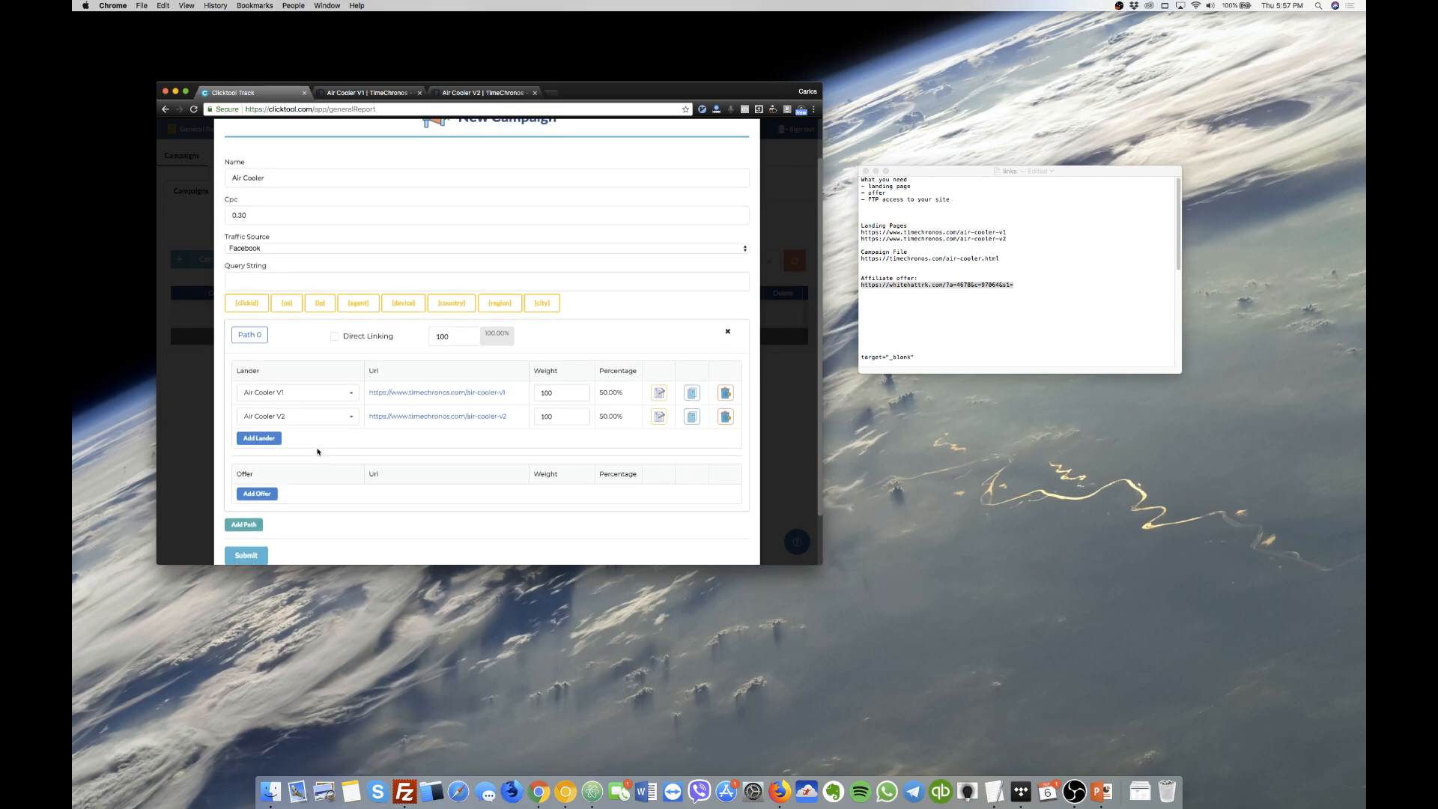
click(263, 492)
click(307, 495)
click(310, 509)
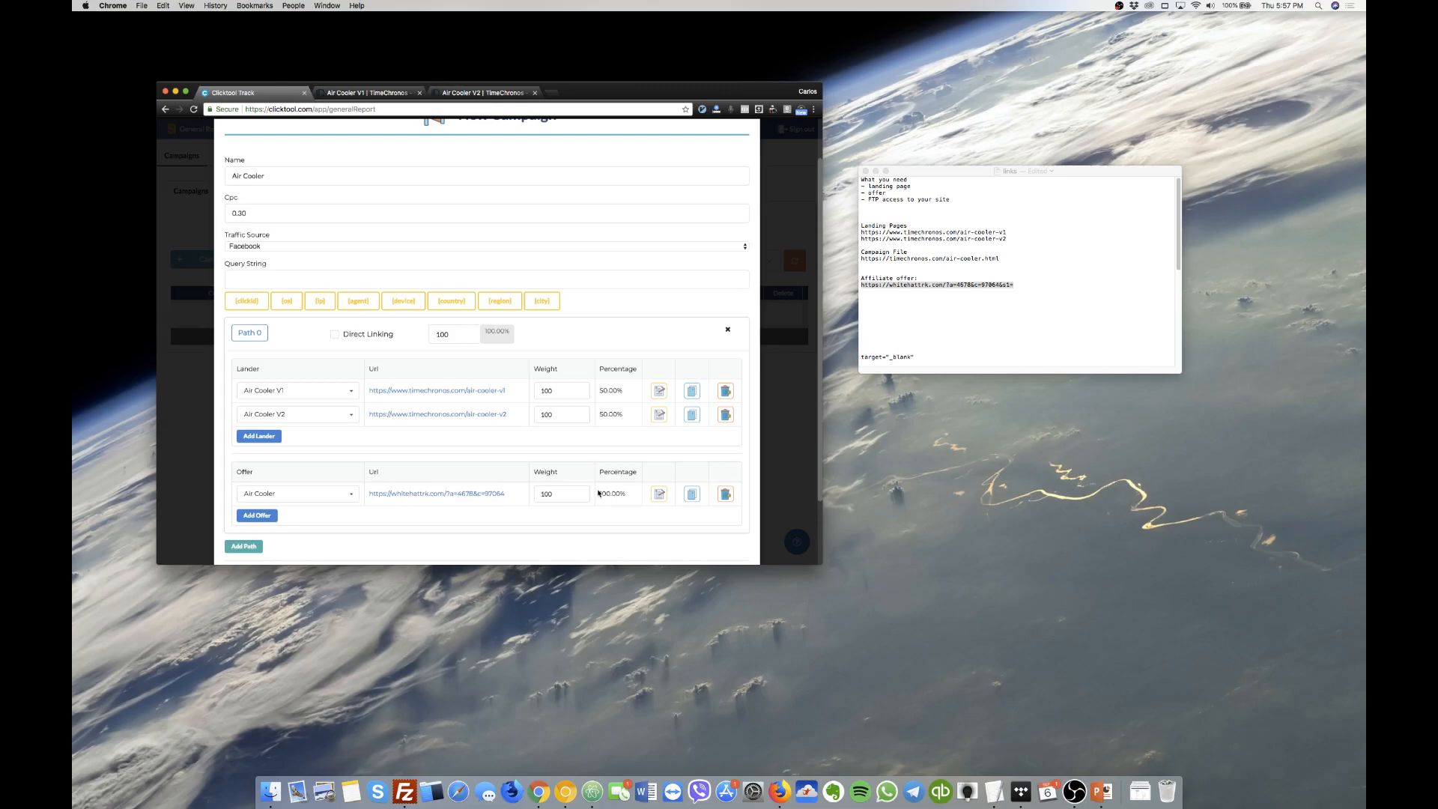
drag(600, 492, 623, 495)
click(527, 442)
scroll(313, 415, down, 2)
scroll(313, 407, up, 2)
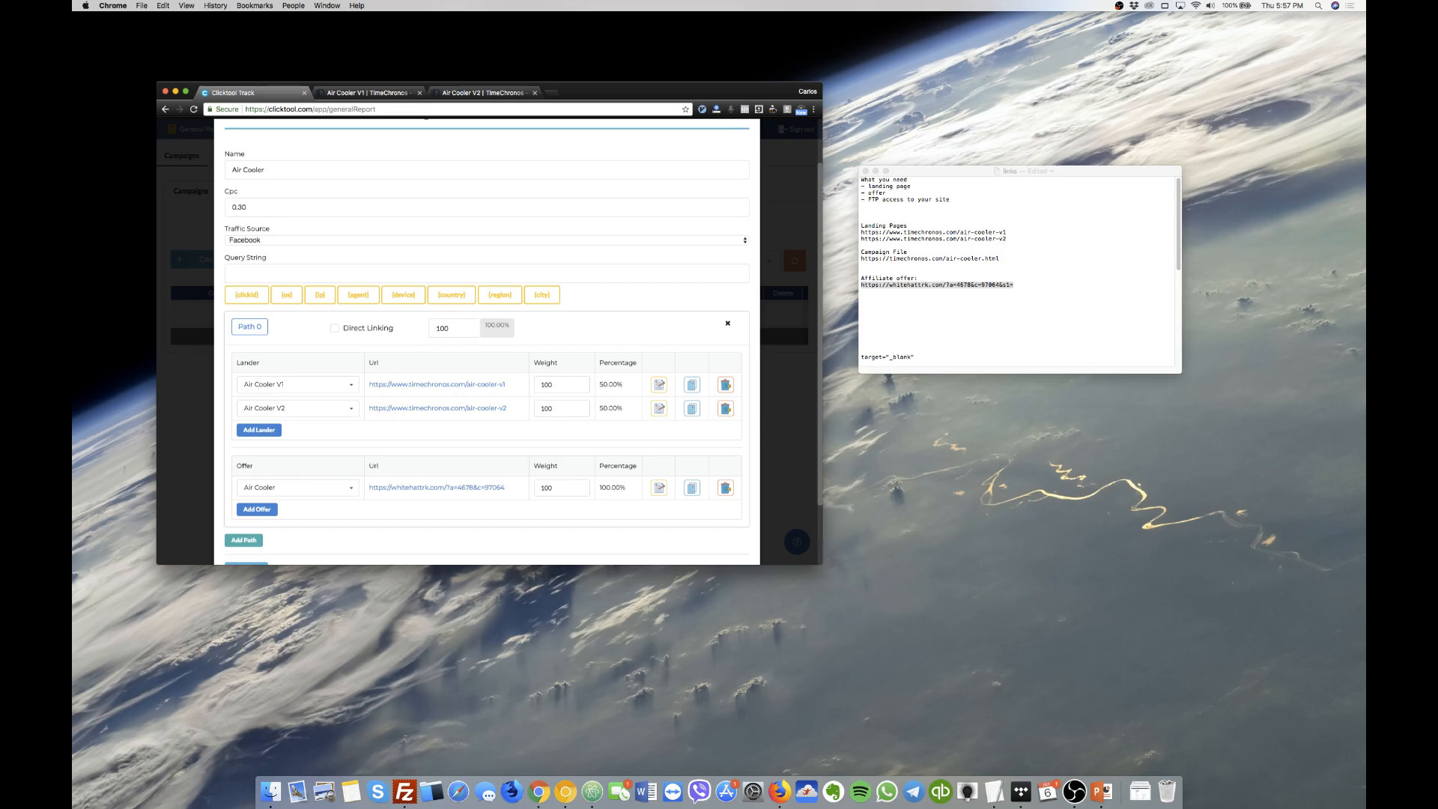
Bring the Affiliati Network dashboard window into view for reference and move it back off the campaign form.
drag(1366, 292, 541, 147)
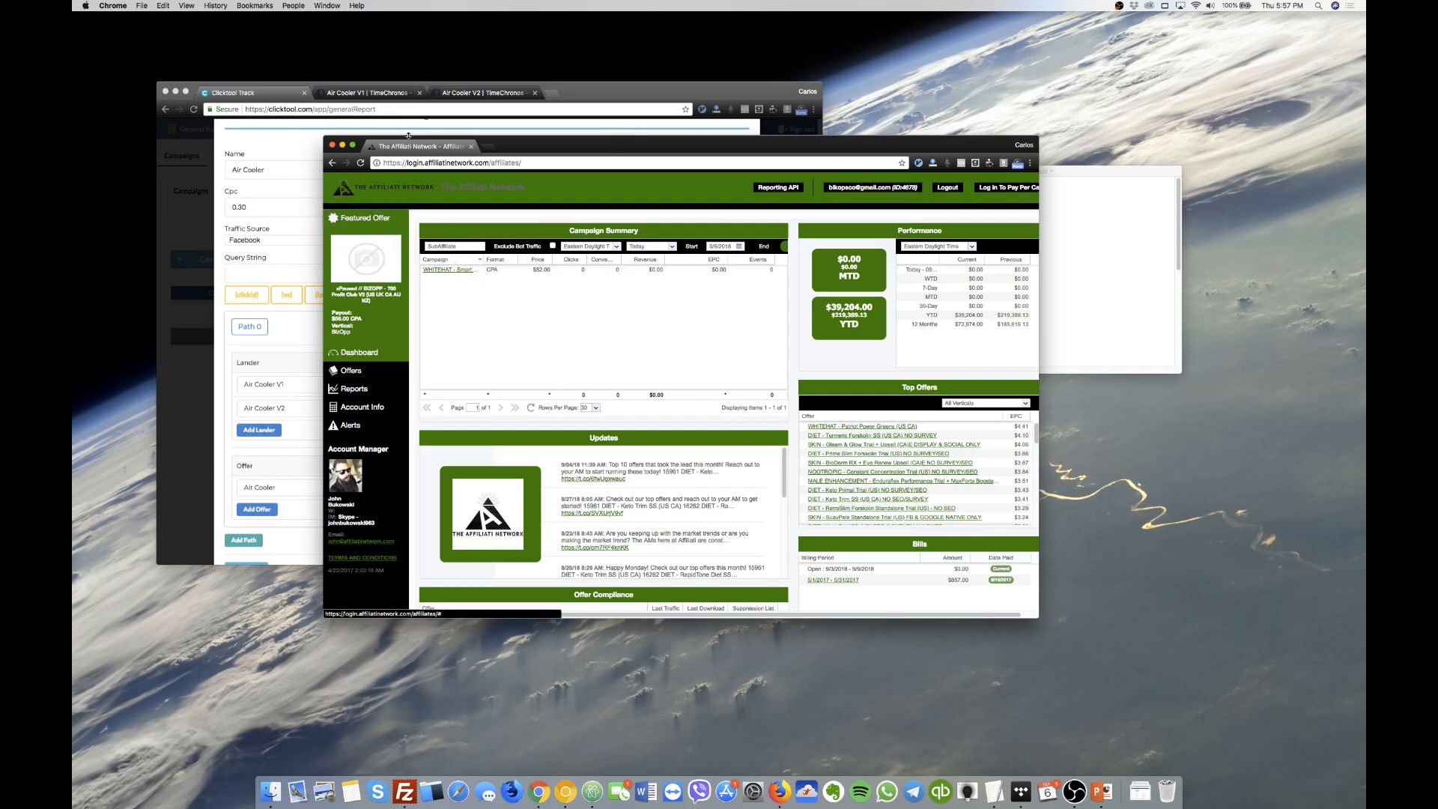
drag(519, 148, 1380, 206)
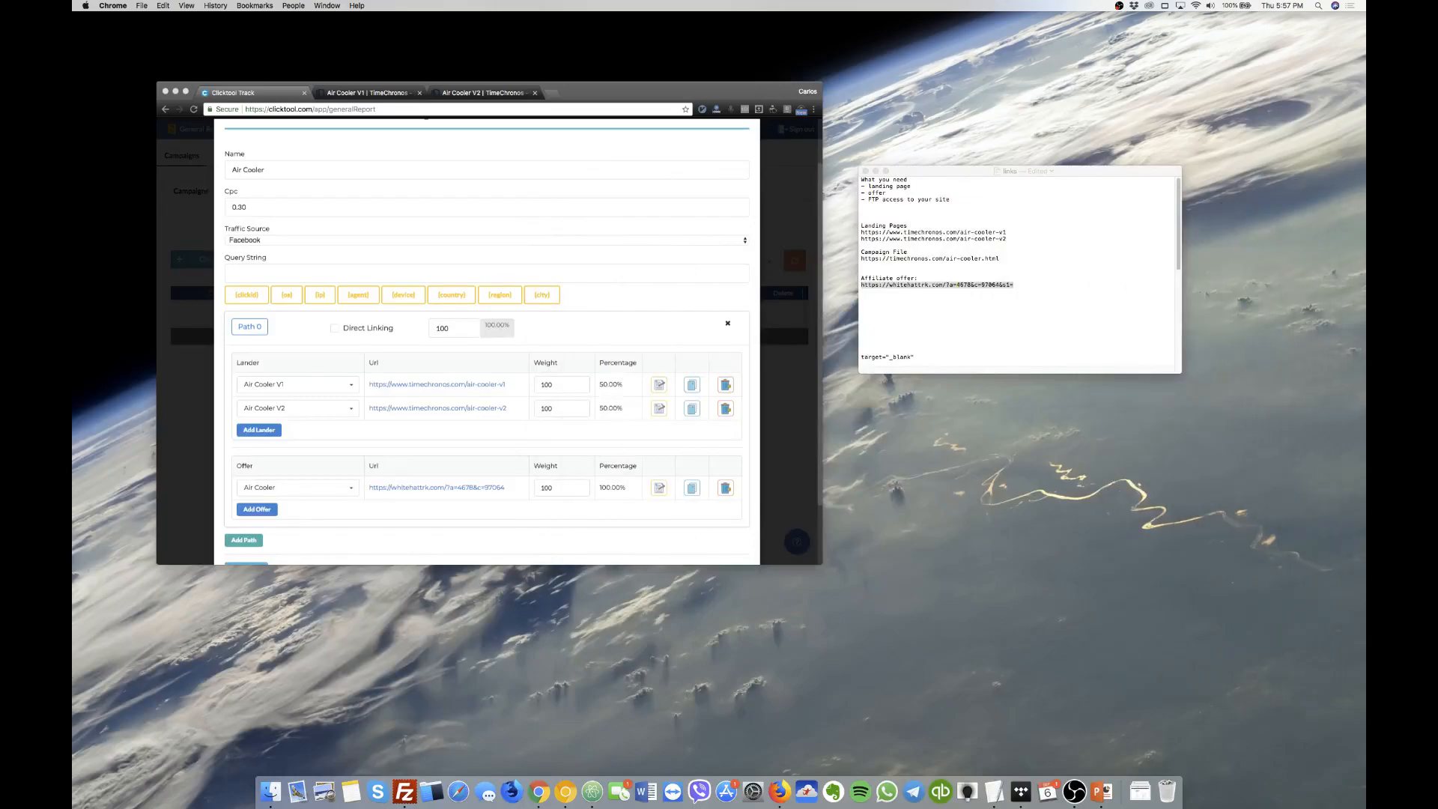
Set the campaign's query string to s2={clickid}, using the click ID token as the value.
click(297, 274)
text(s2=)
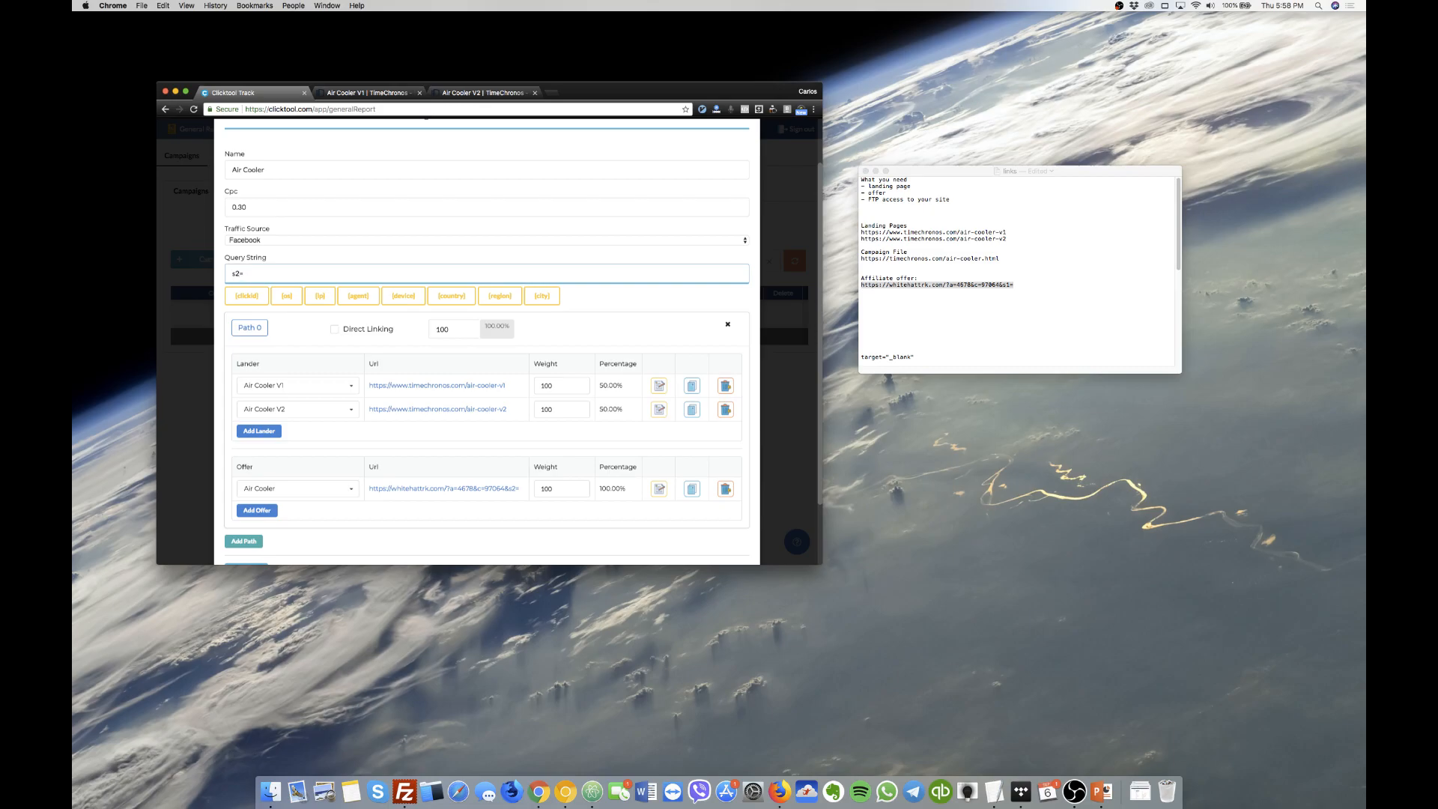
drag(241, 273, 230, 273)
click(248, 296)
drag(242, 273, 274, 275)
click(251, 273)
triple_click(236, 274)
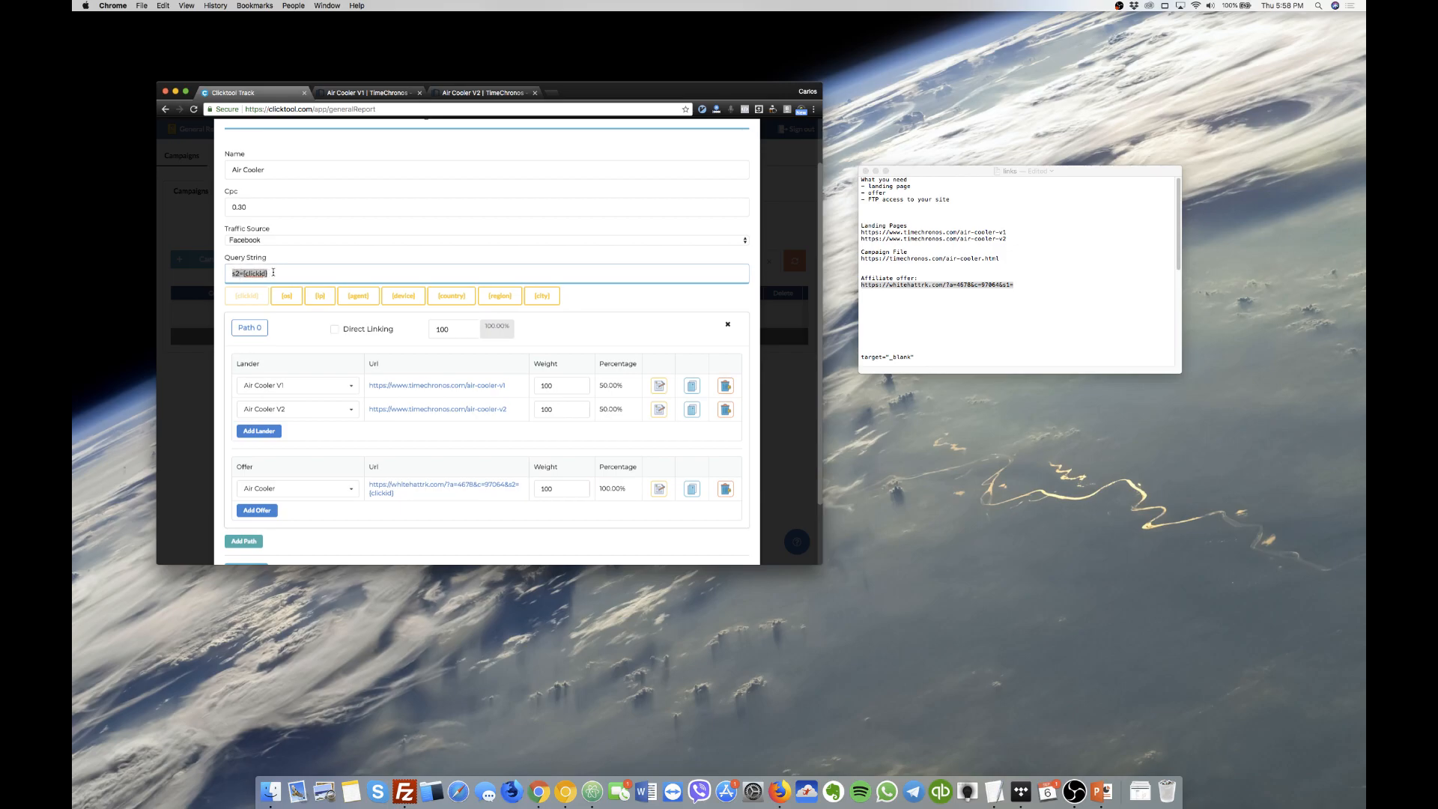
click(270, 274)
drag(232, 273, 285, 273)
Submit the new Air Cooler campaign and download its HTML campaign file from the campaigns list.
scroll(313, 269, down, 1)
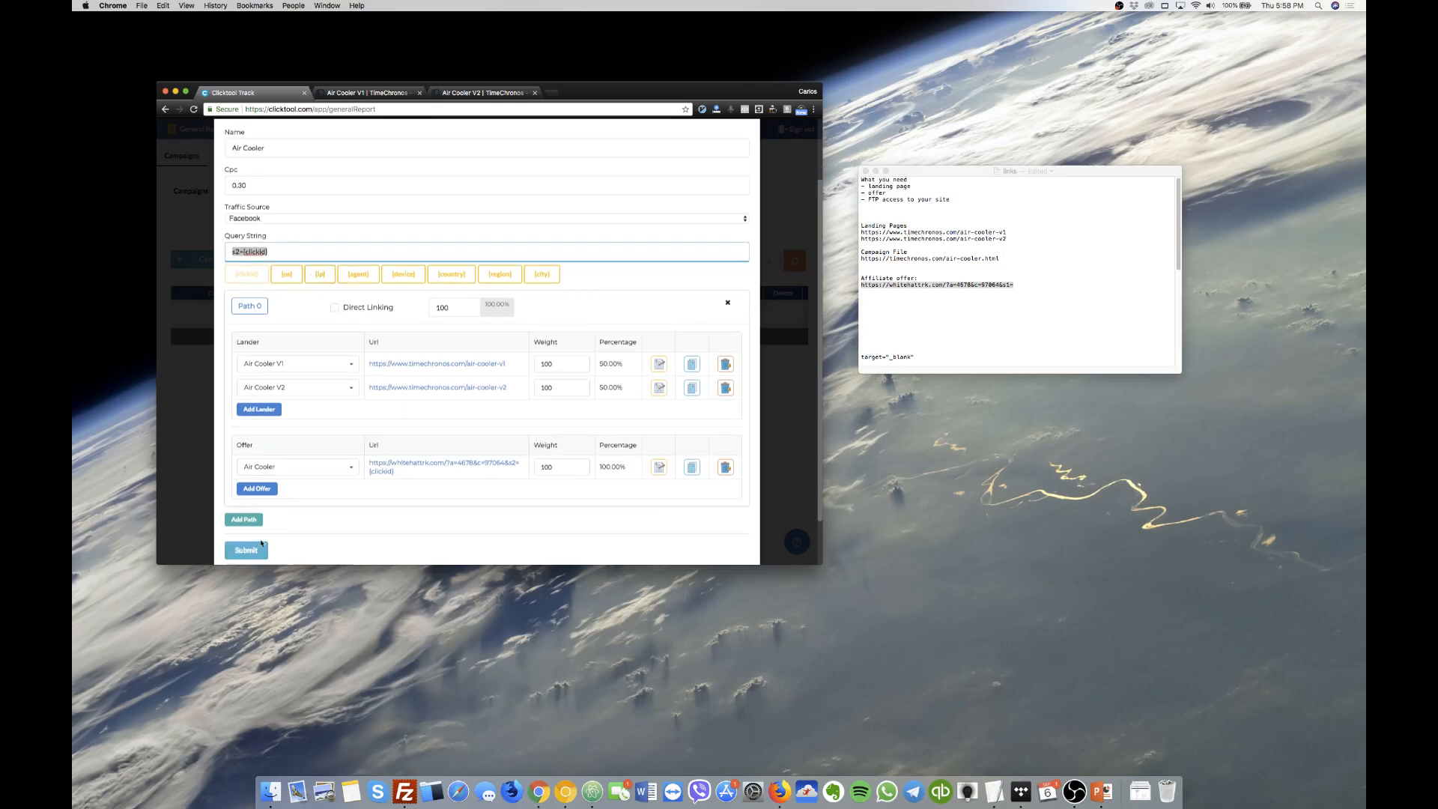
scroll(345, 392, up, 3)
scroll(344, 392, down, 3)
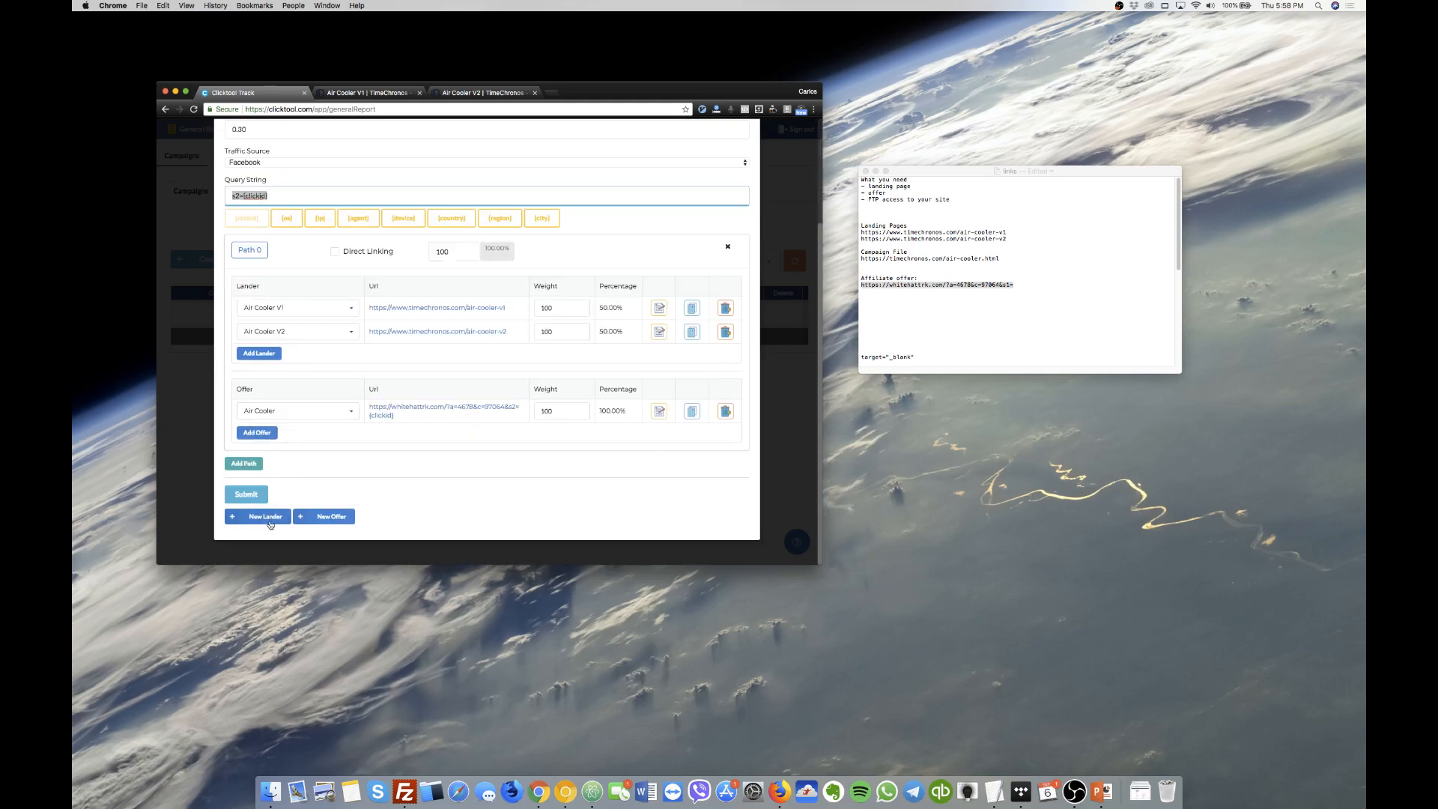
click(254, 494)
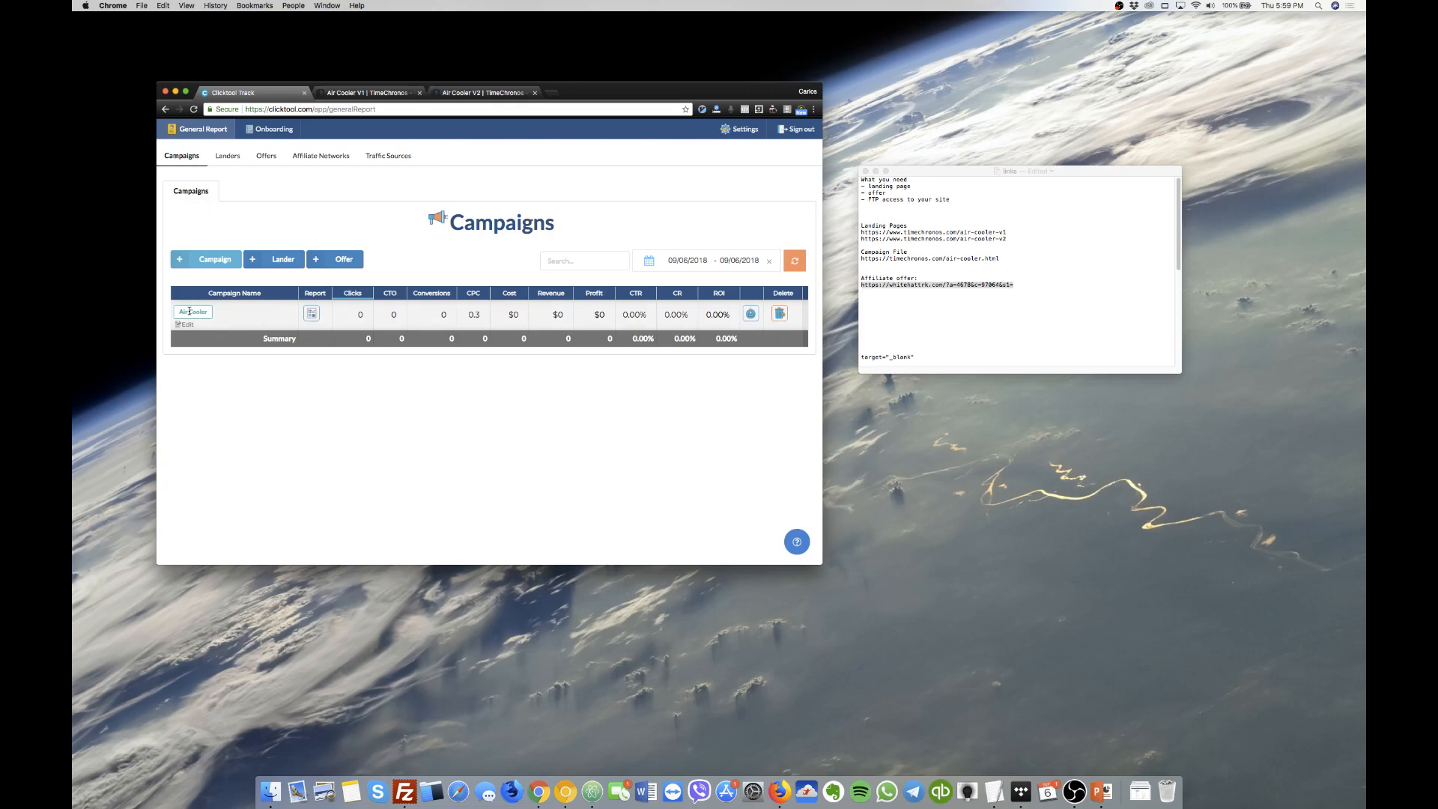
click(753, 317)
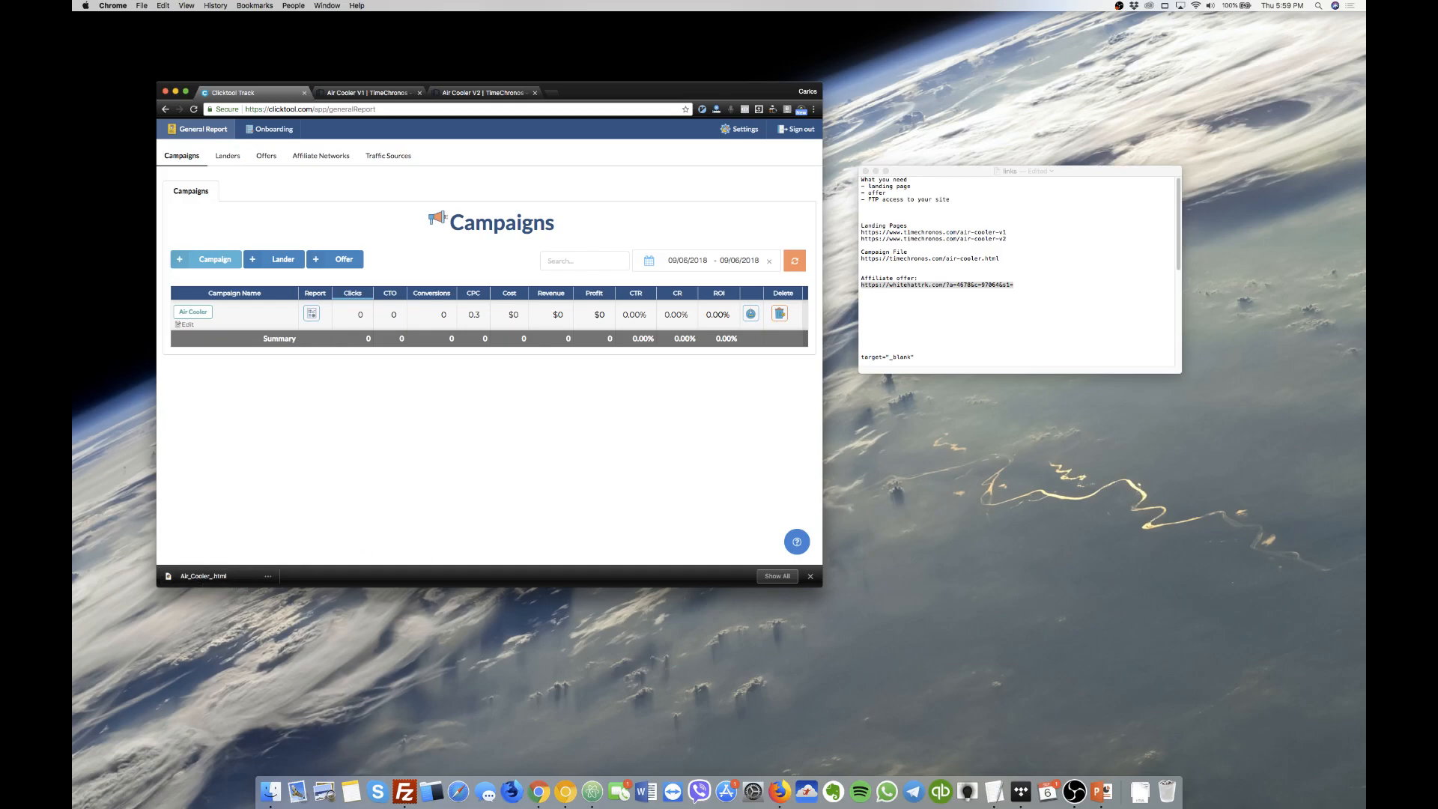
Switch to FileZilla and upload the downloaded Air_Cooler_.html file to the remote /var/www/html folder.
click(414, 786)
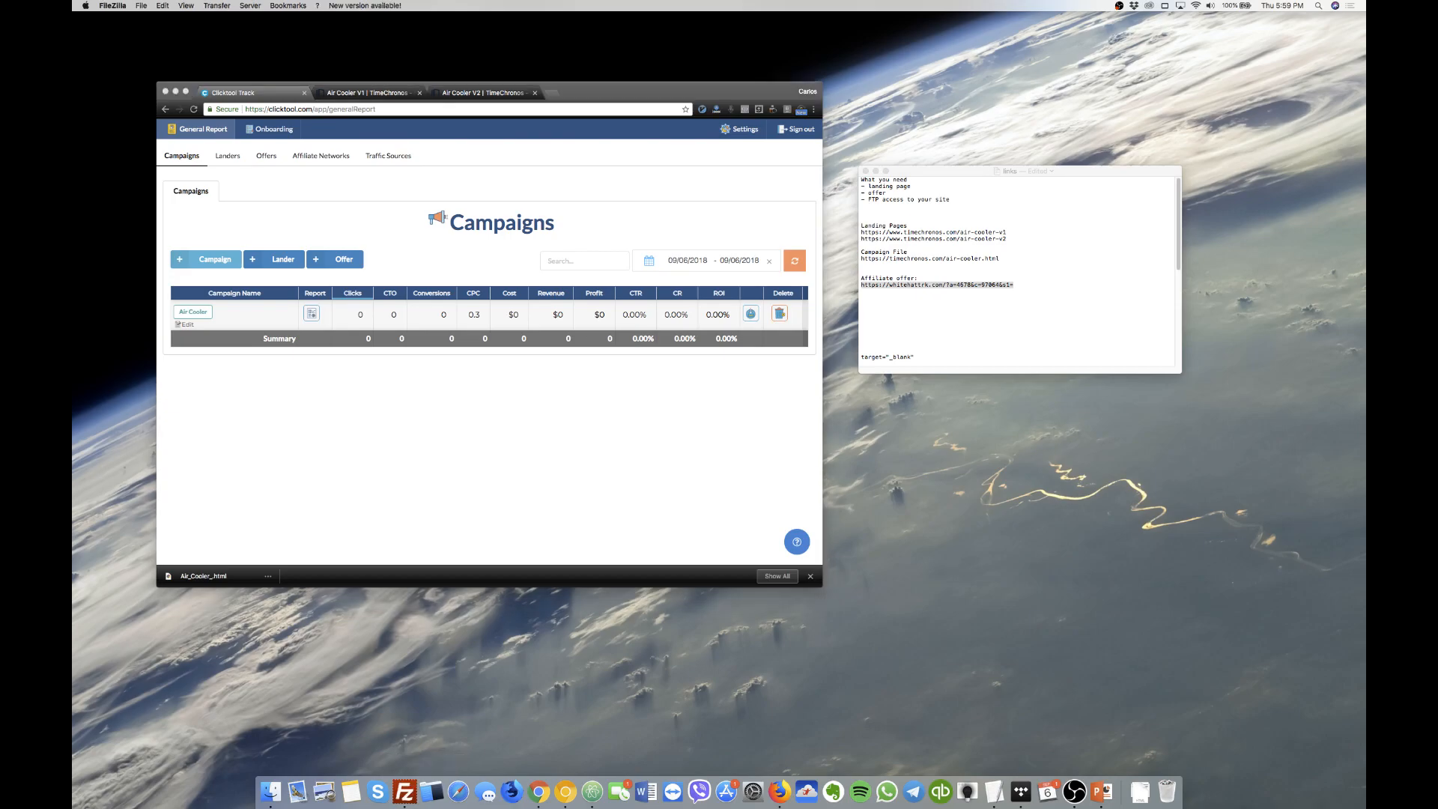
drag(925, 206, 797, 196)
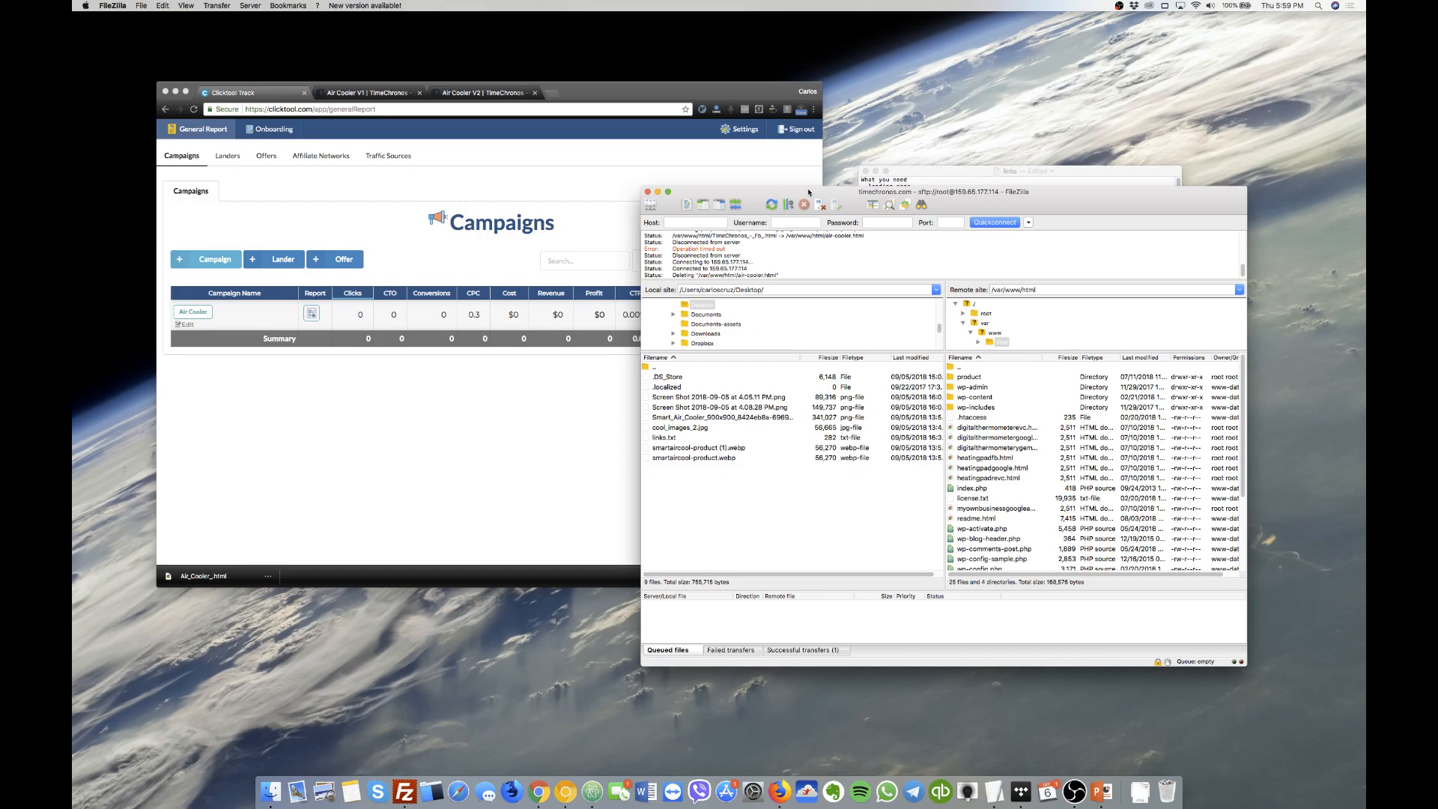
drag(809, 193, 787, 185)
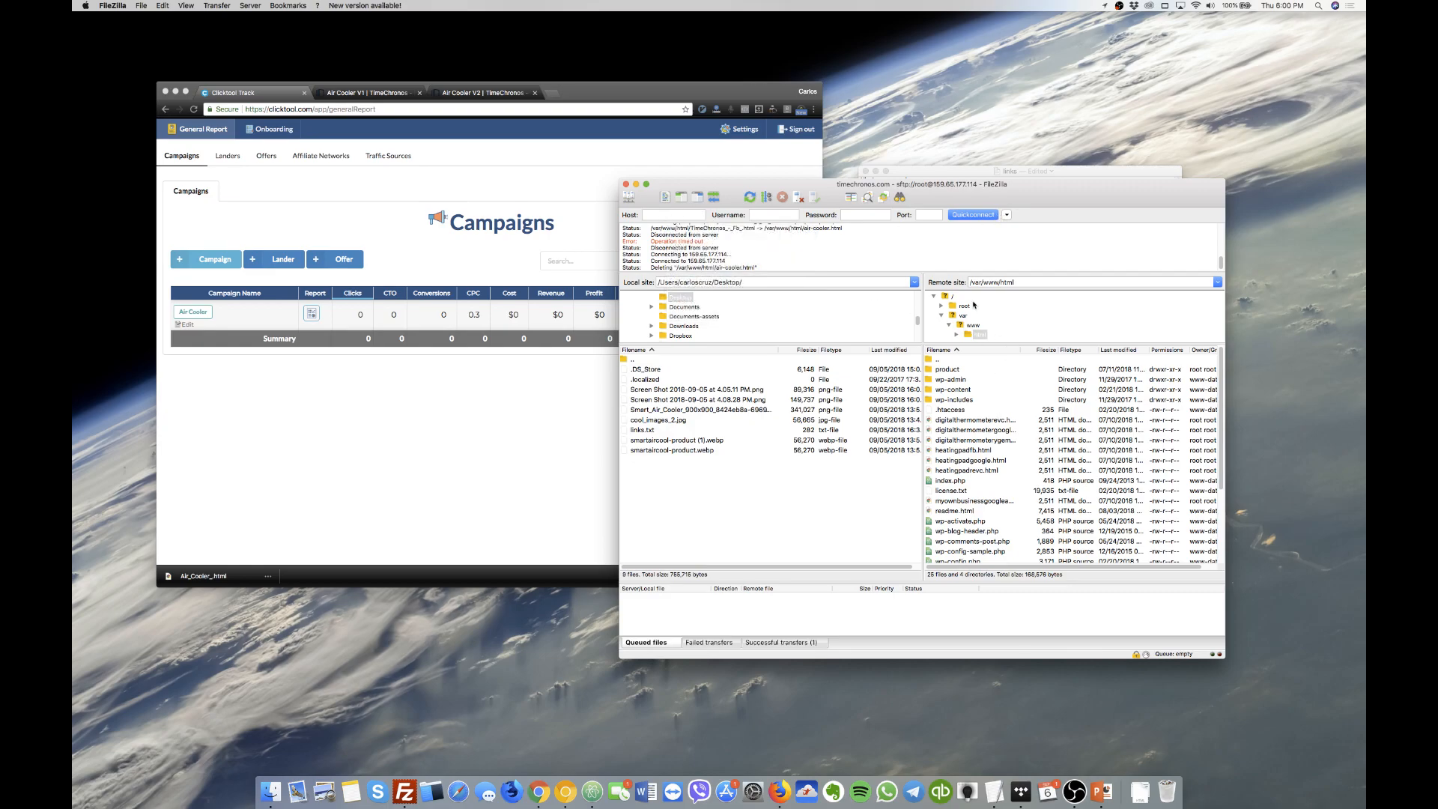
click(1018, 283)
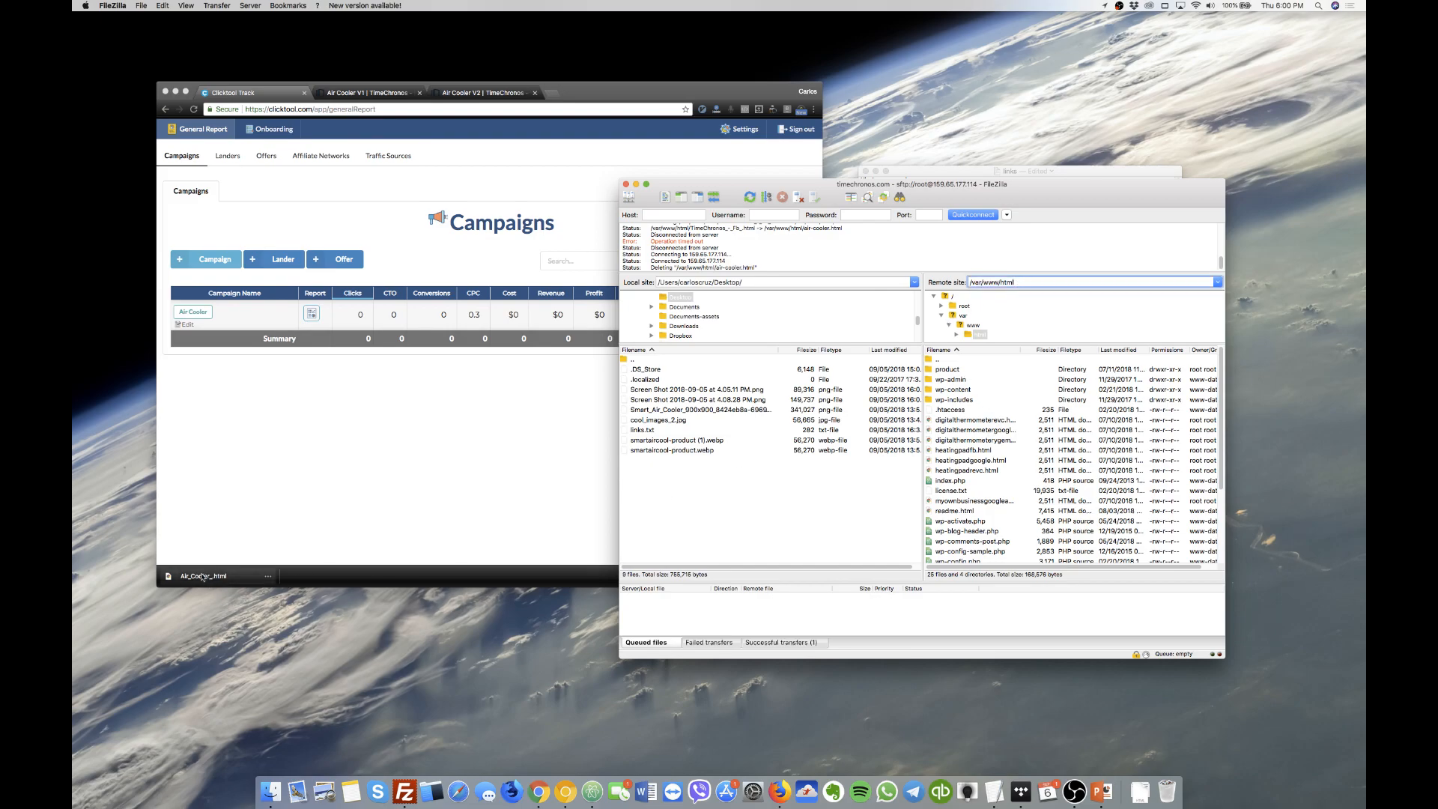
drag(986, 436, 986, 436)
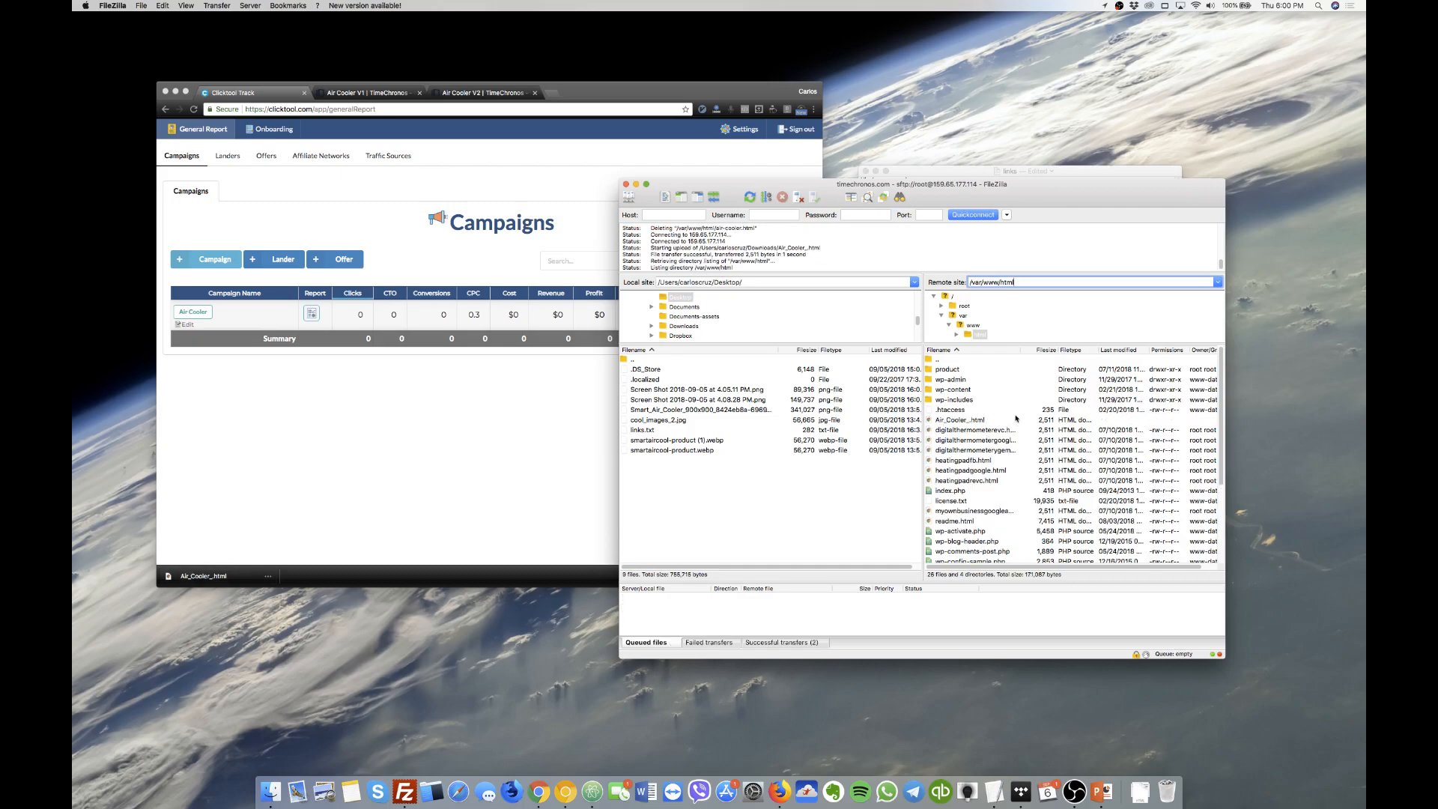
Rename the uploaded Air_Cooler_.html file on the remote site to aircooler.html.
click(955, 422)
click(964, 422)
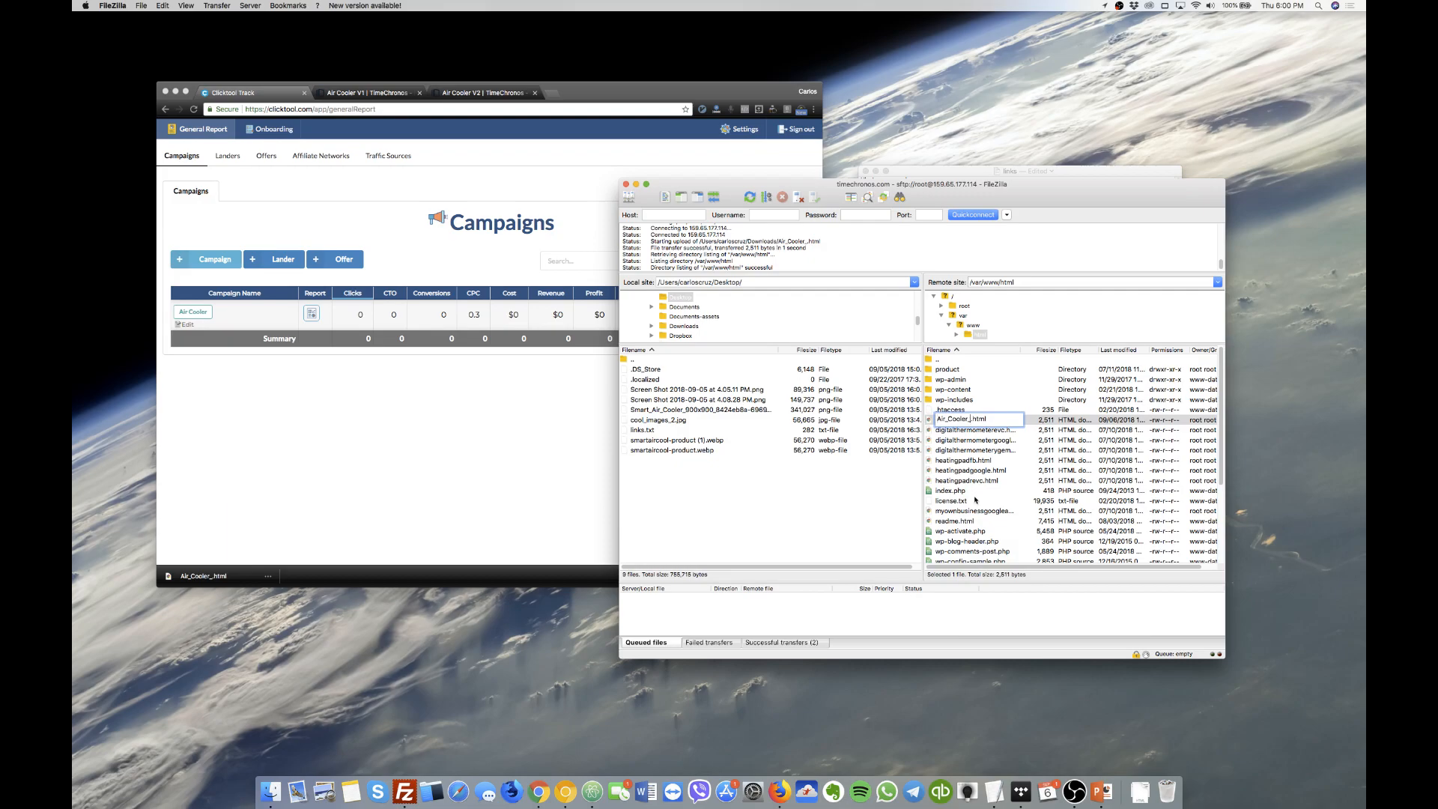
key(BackSpace)
key(BackSpace)
key(BackSpace)
key(BackSpace)
key(BackSpace)
key(BackSpace)
key(BackSpace)
key(BackSpace)
key(BackSpace)
key(BackSpace)
key(BackSpace)
text(aircooler)
key(Return)
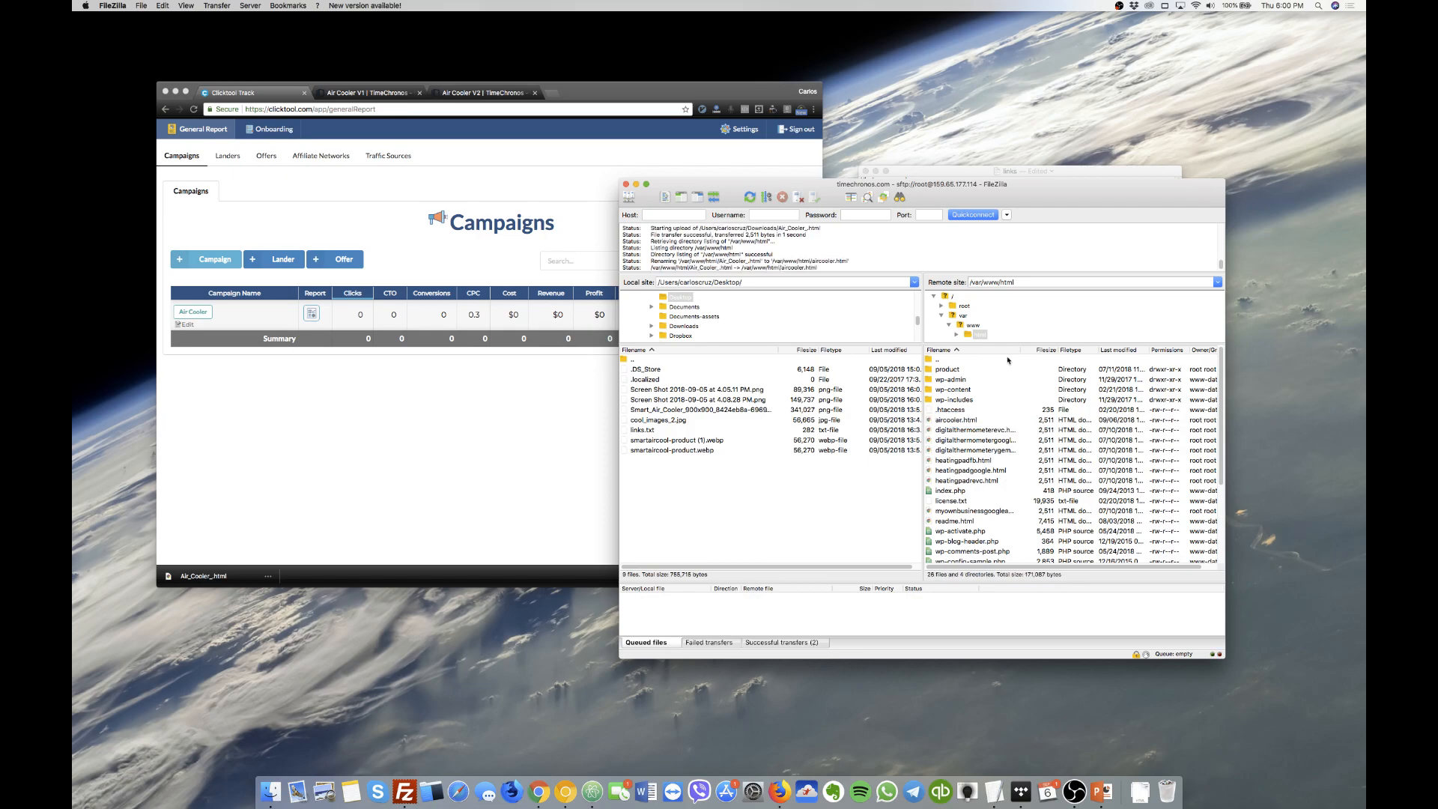
click(954, 177)
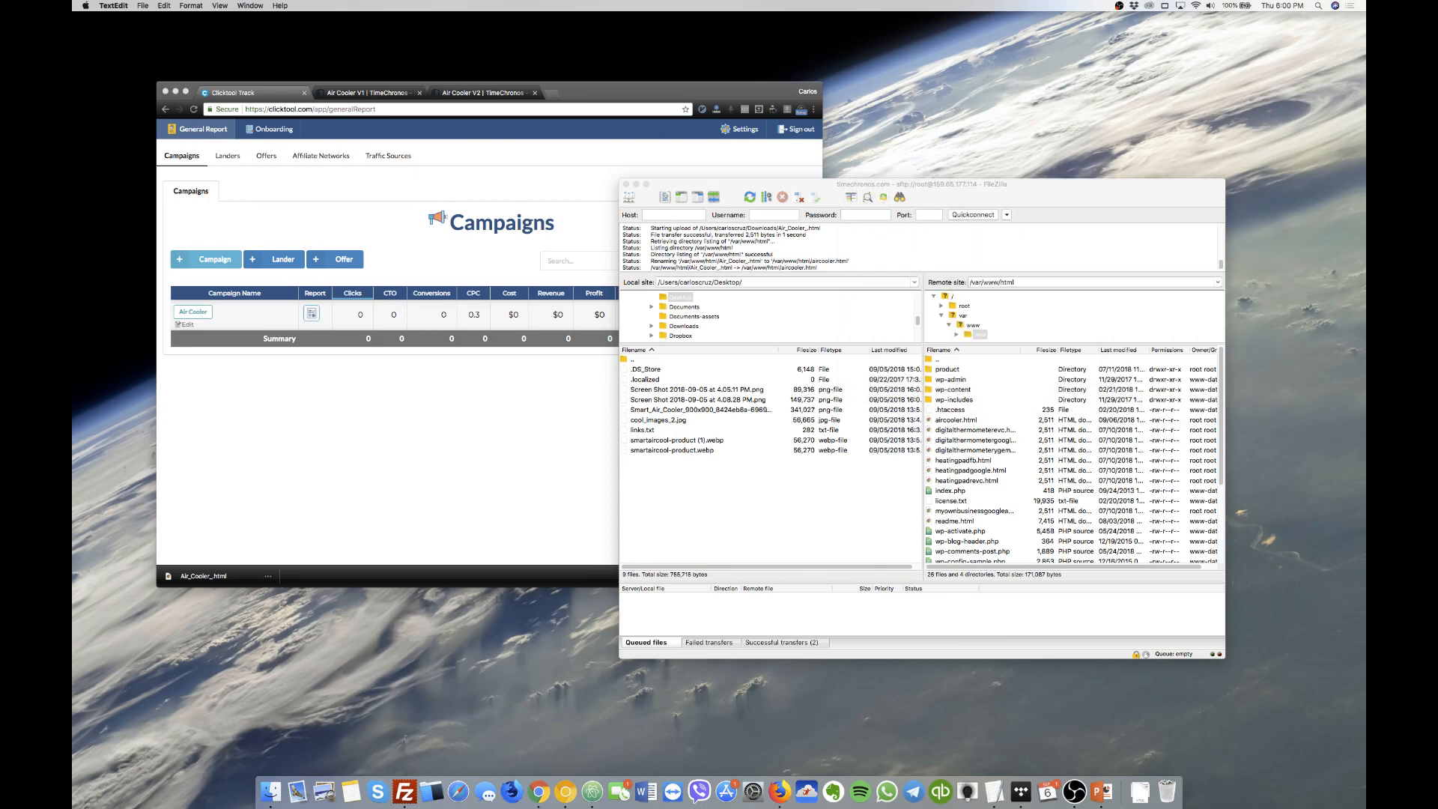
drag(1148, 264, 918, 209)
key(BackSpace)
drag(896, 297, 753, 300)
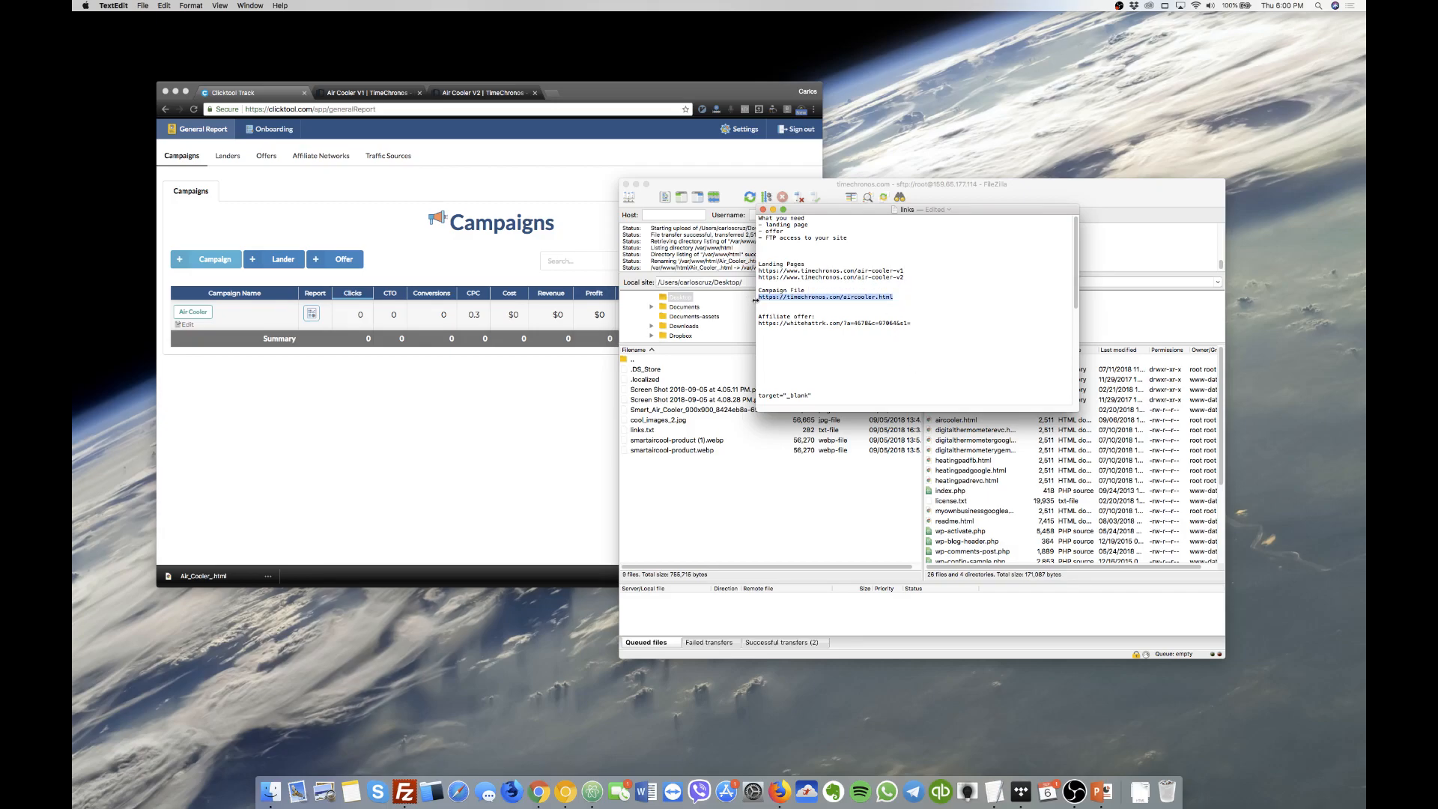
drag(844, 299, 918, 298)
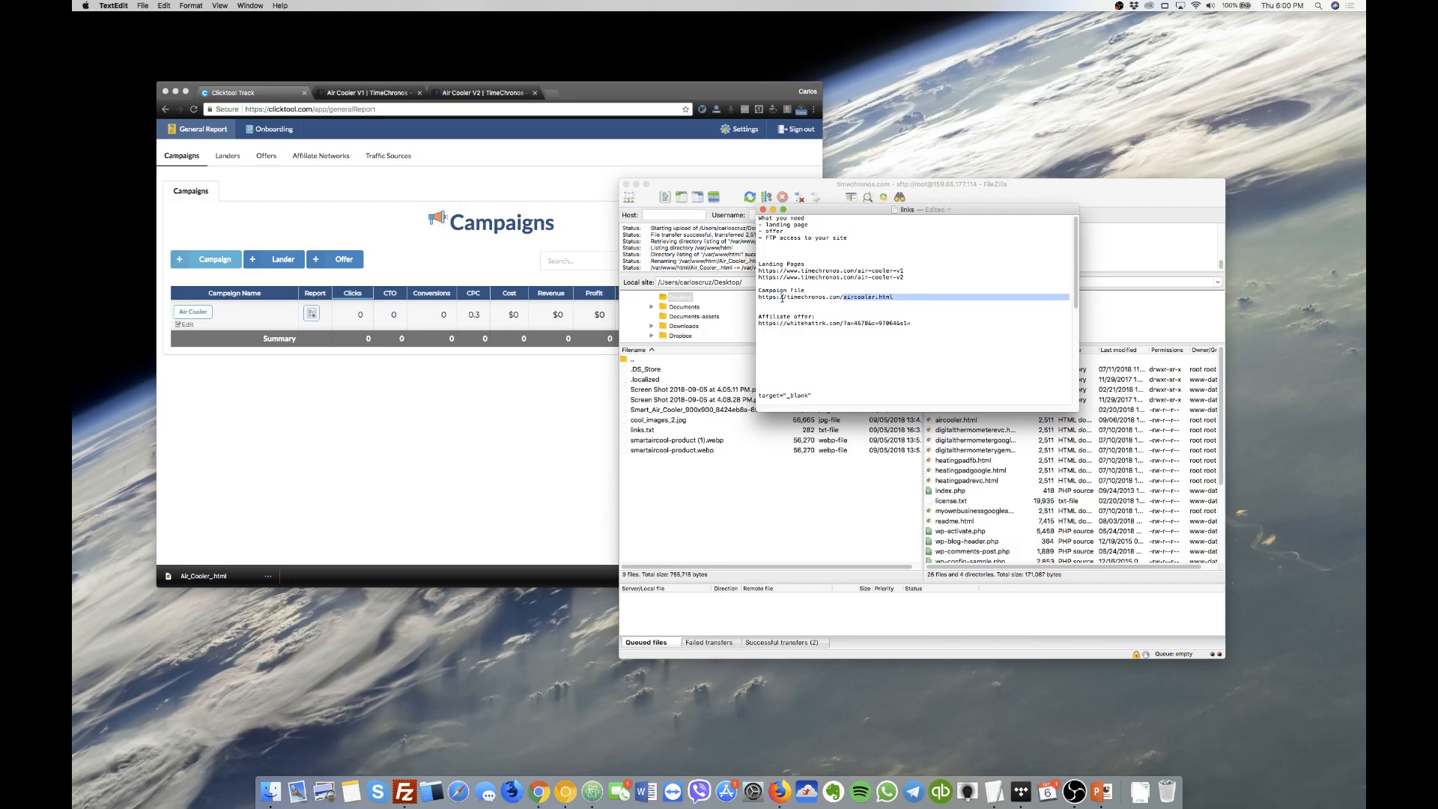
click(895, 297)
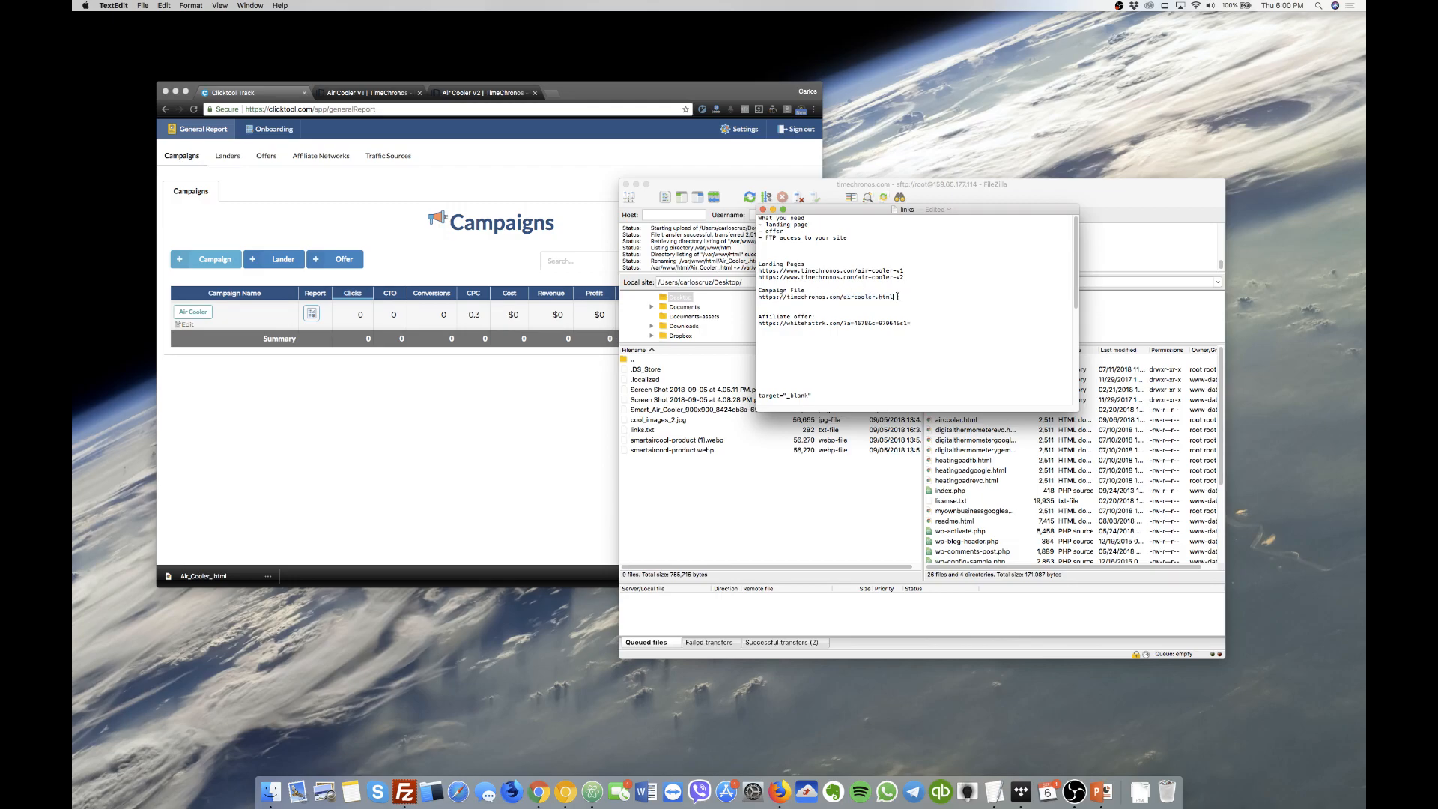
drag(894, 298, 750, 298)
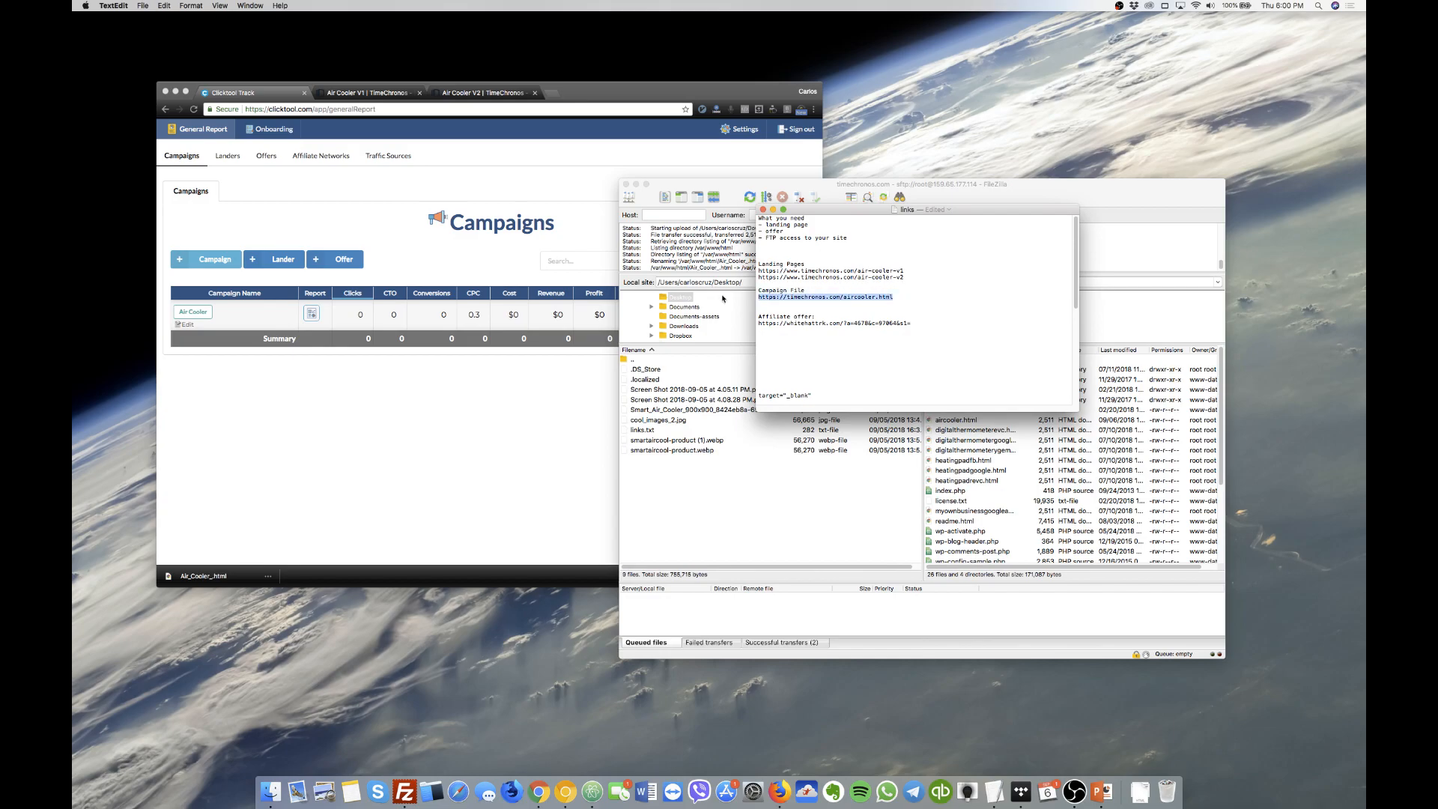
key(super+Tab)
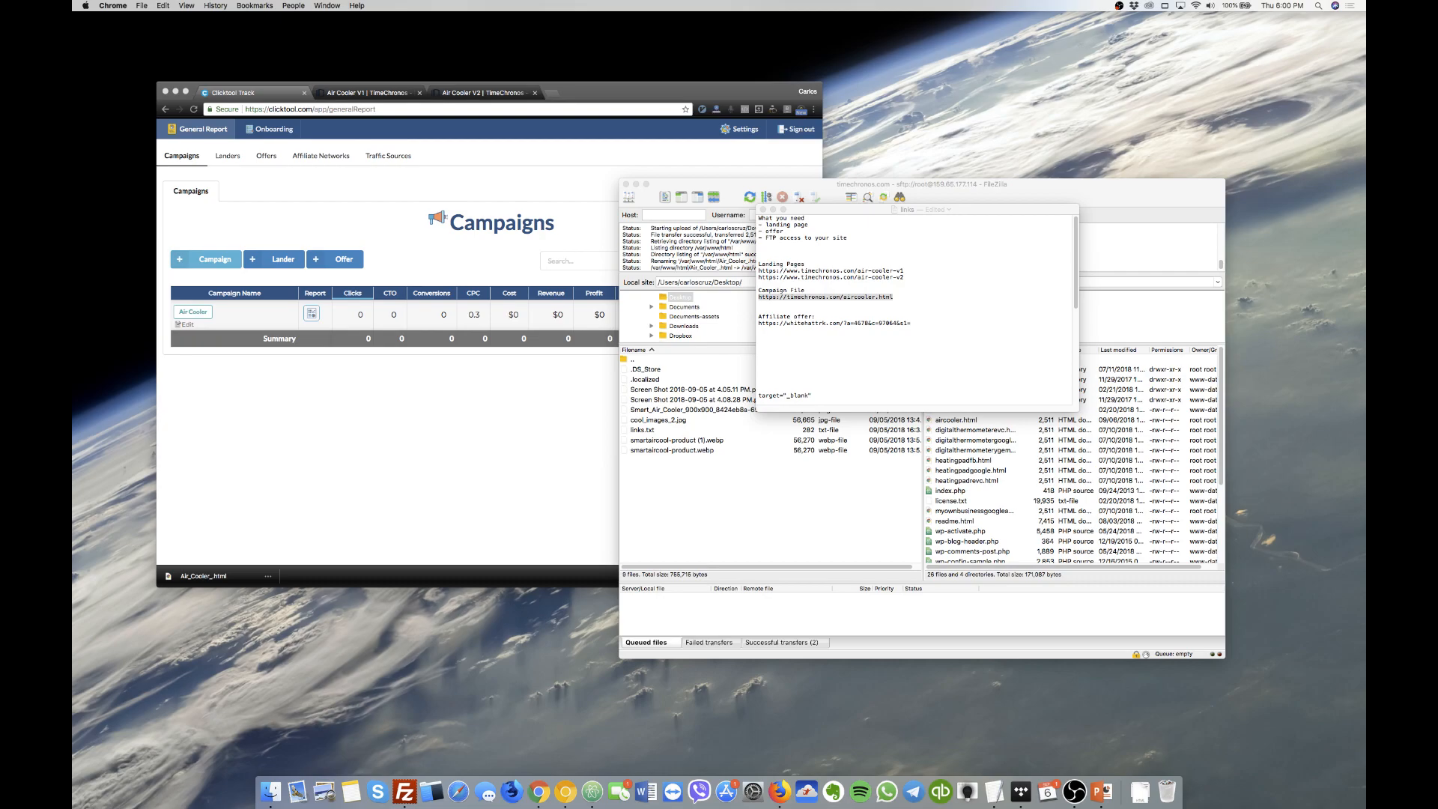
drag(1366, 225, 554, 112)
click(417, 173)
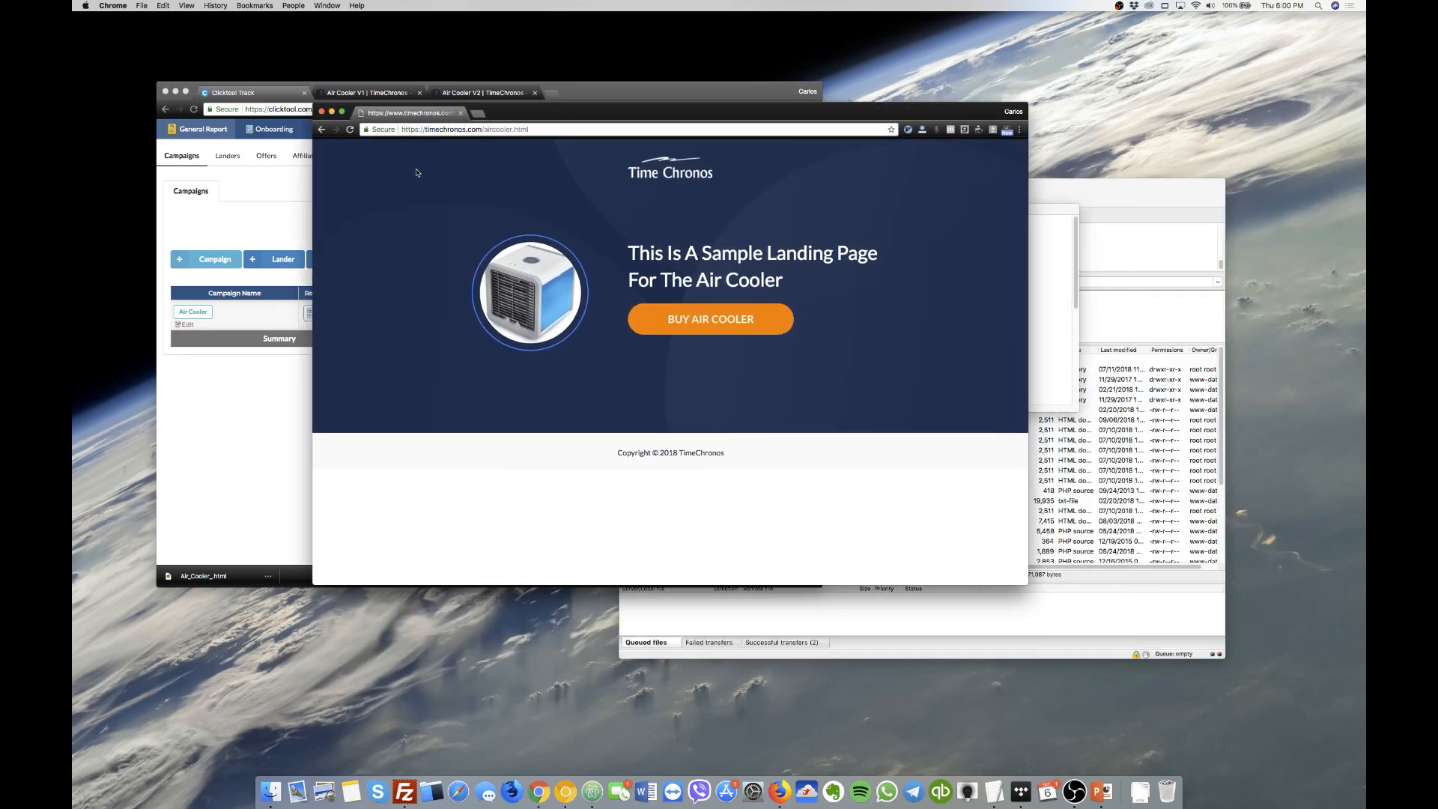
Reload the aircooler.html campaign page repeatedly to check the rotation between the two Air Cooler landers.
click(479, 133)
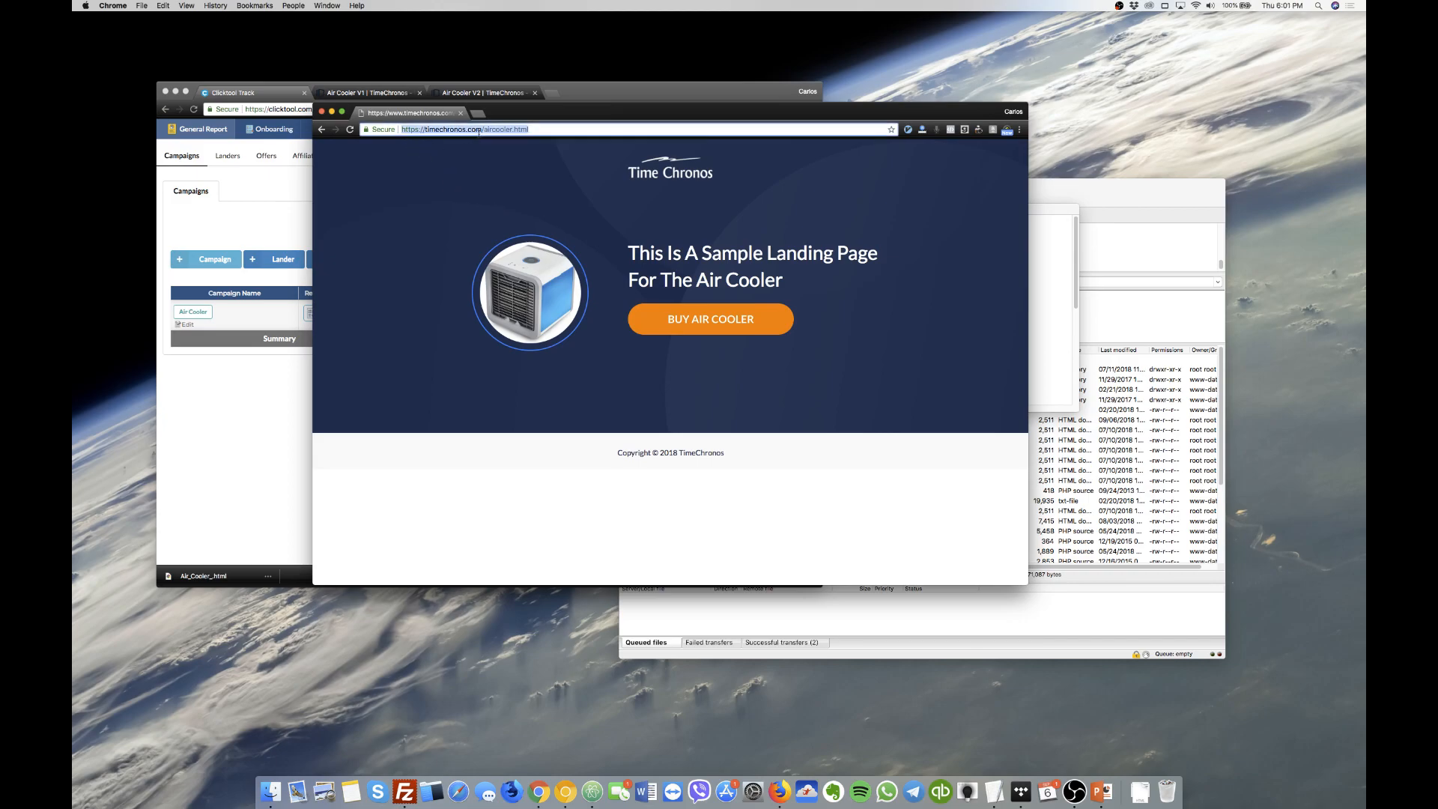
click(544, 234)
key(super+r)
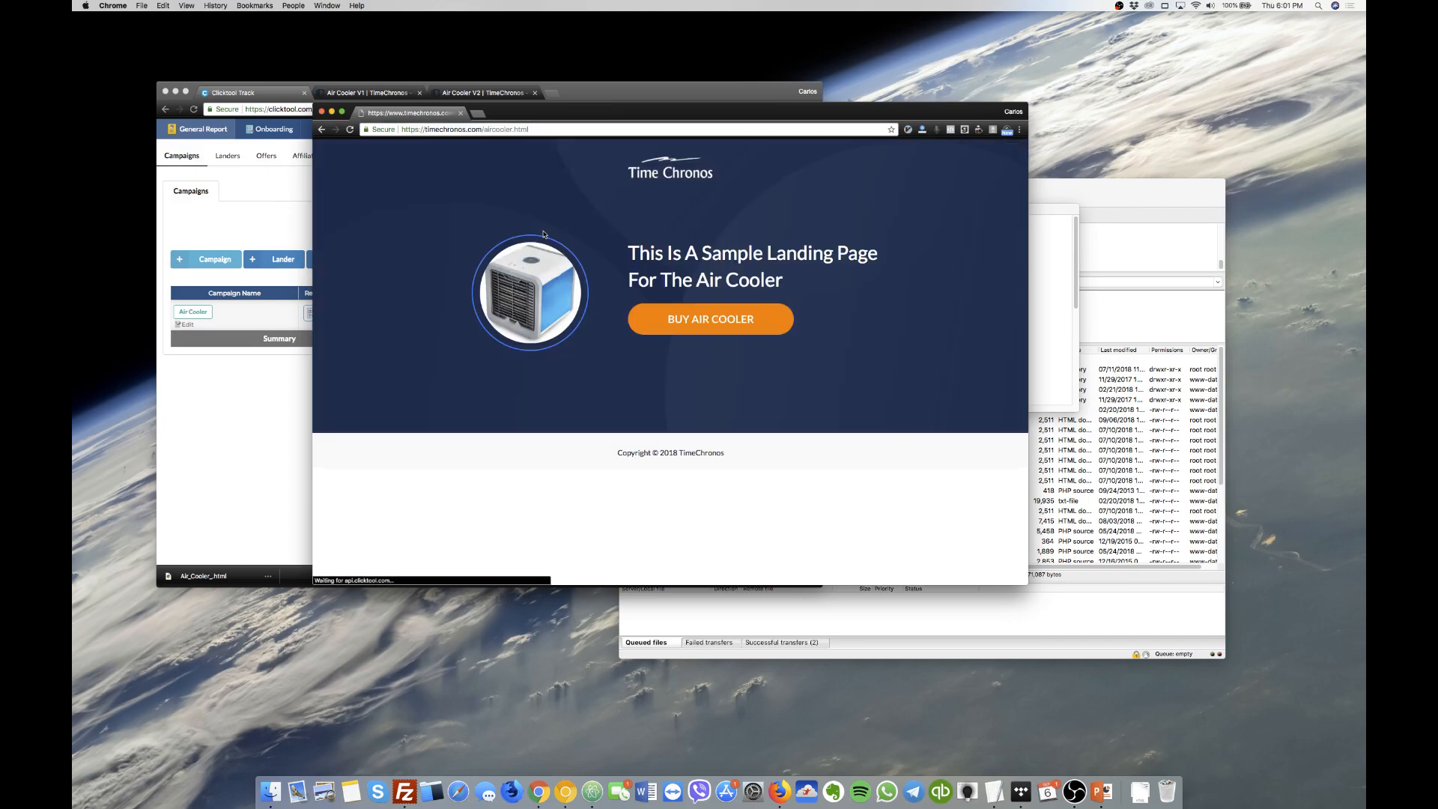
key(super+r)
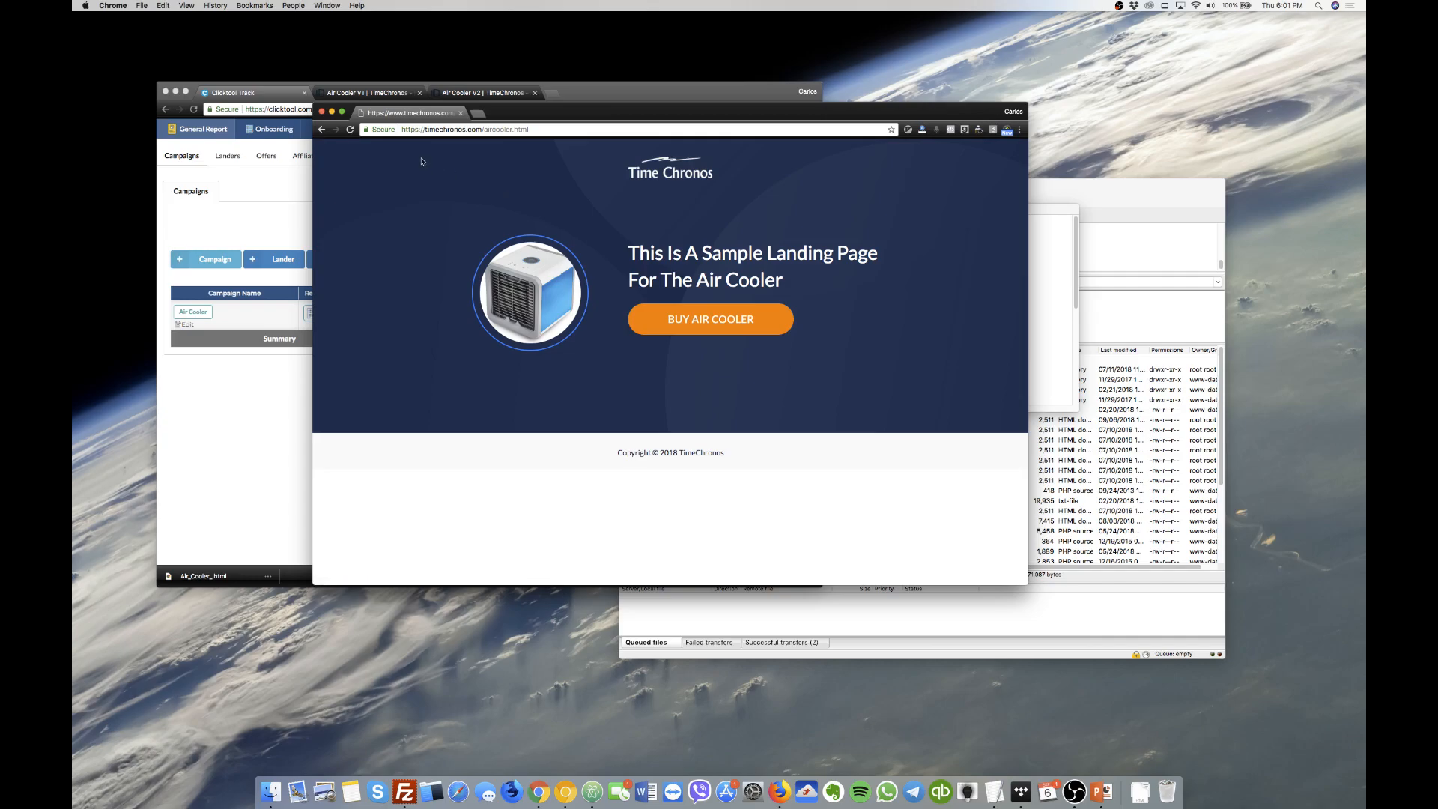
key(super+r)
key(super+r)
key(super+r)
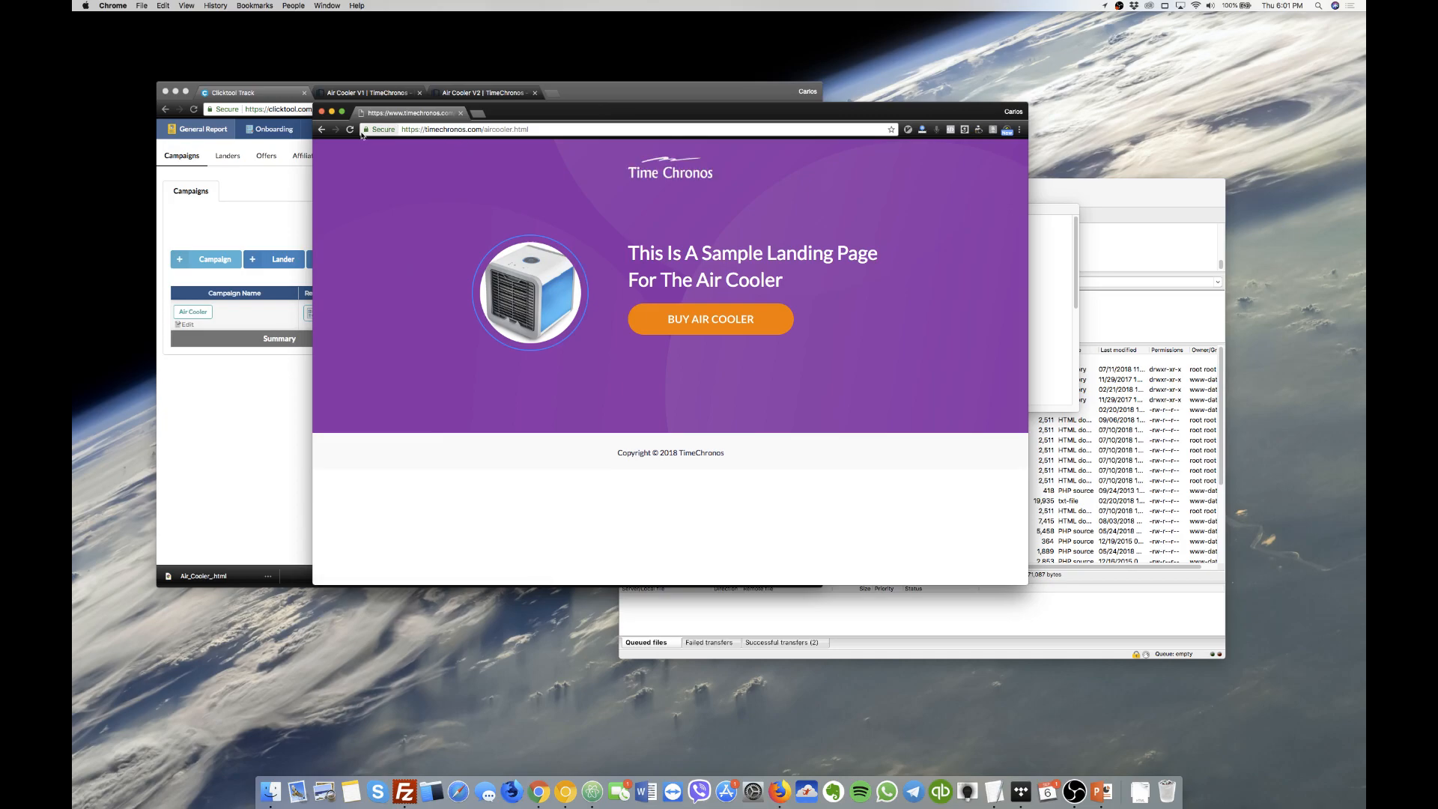
key(super+r)
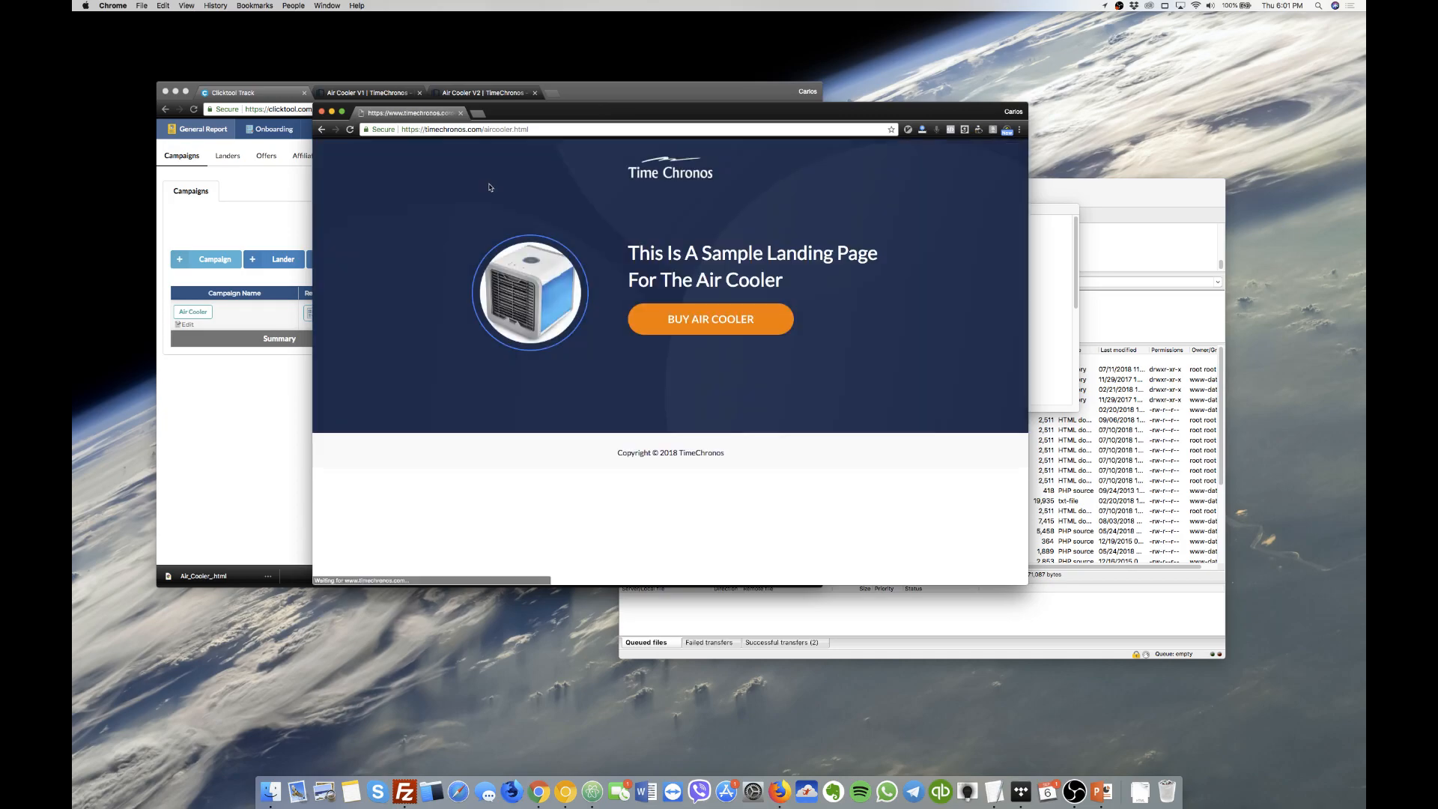
key(super+r)
key(super+r)
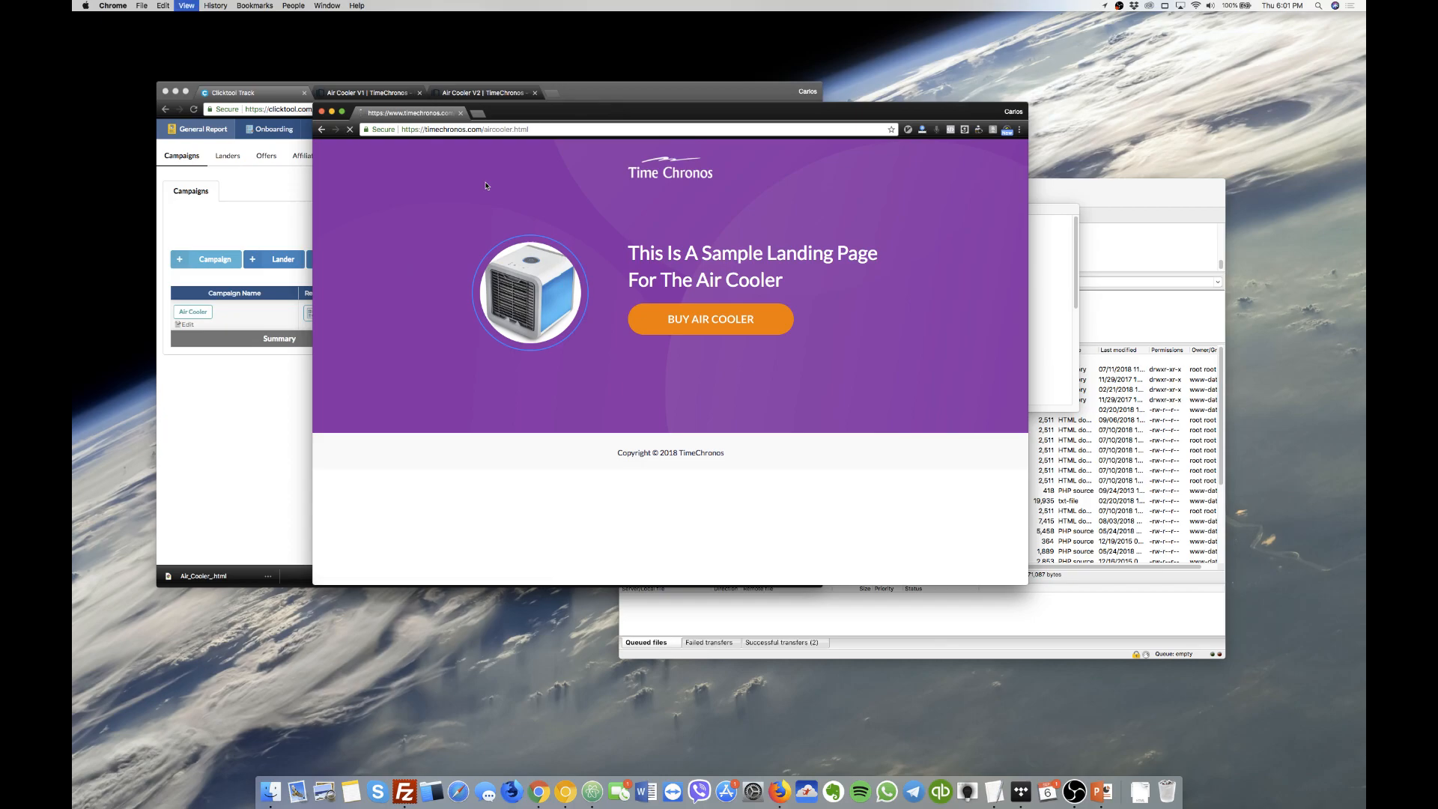
key(super+r)
key(super+r)
key(super+r)
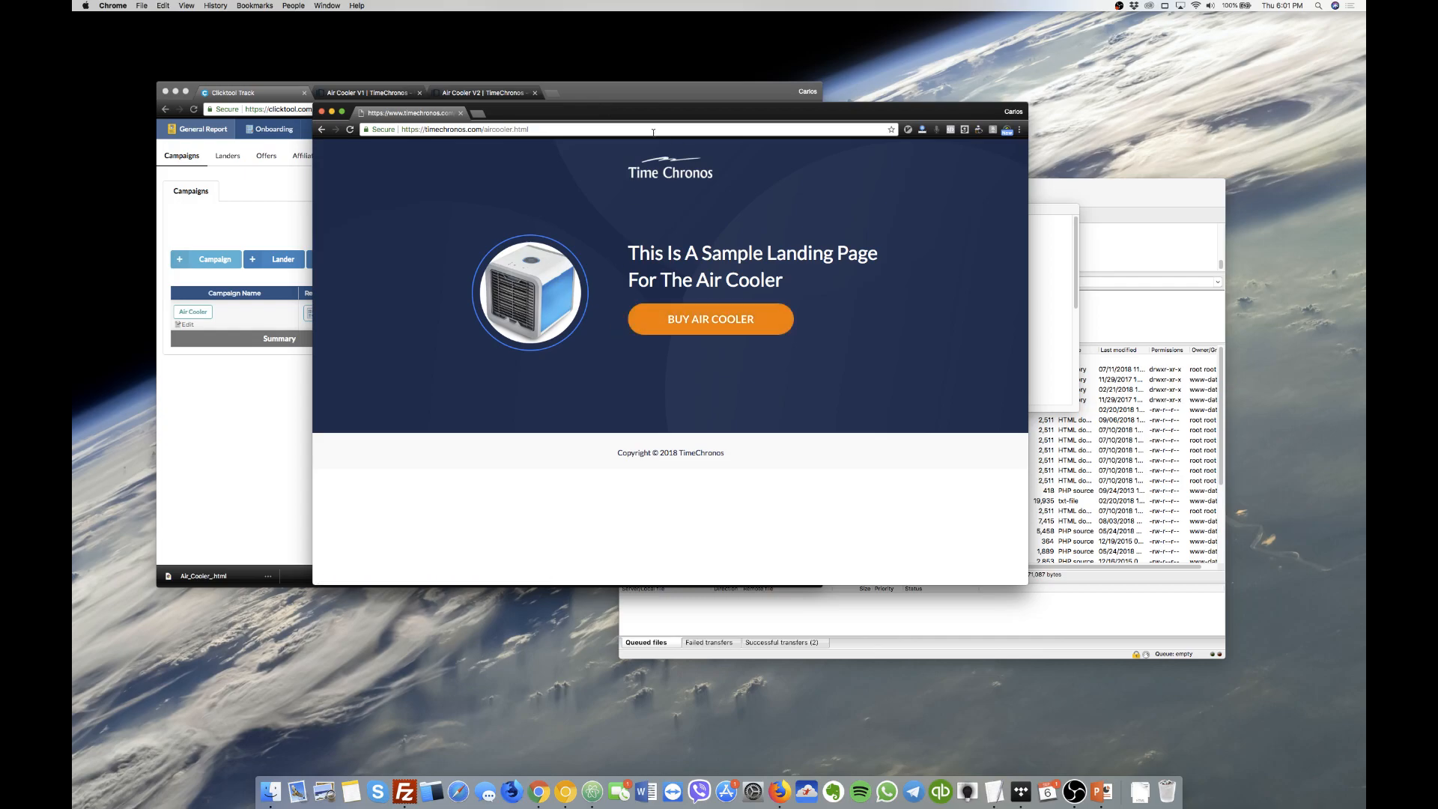
Arrange the test page and notes windows around the campaigns list, select the affiliate offer link in the notes, and return to Clicktool.
drag(620, 113, 650, 130)
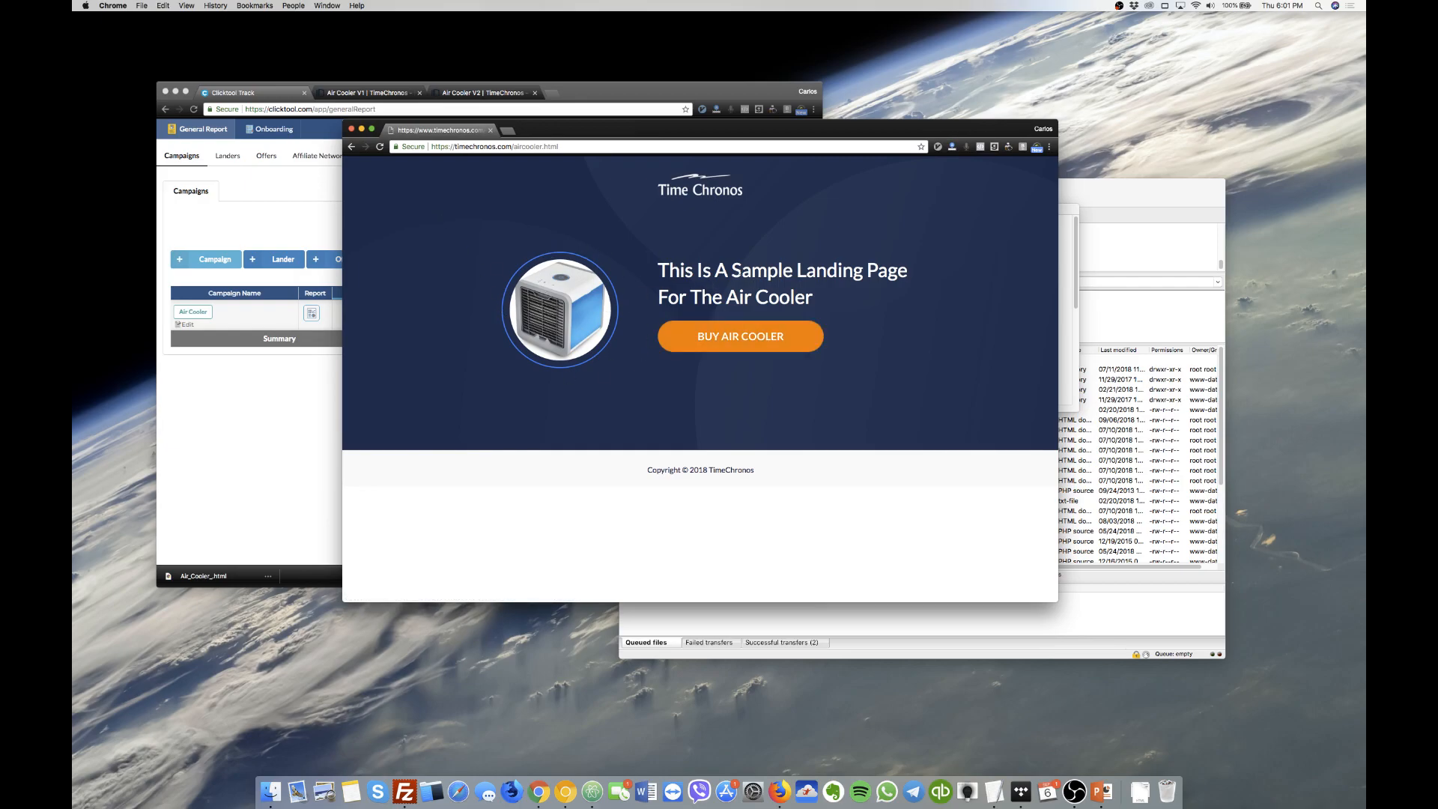
drag(614, 130, 624, 300)
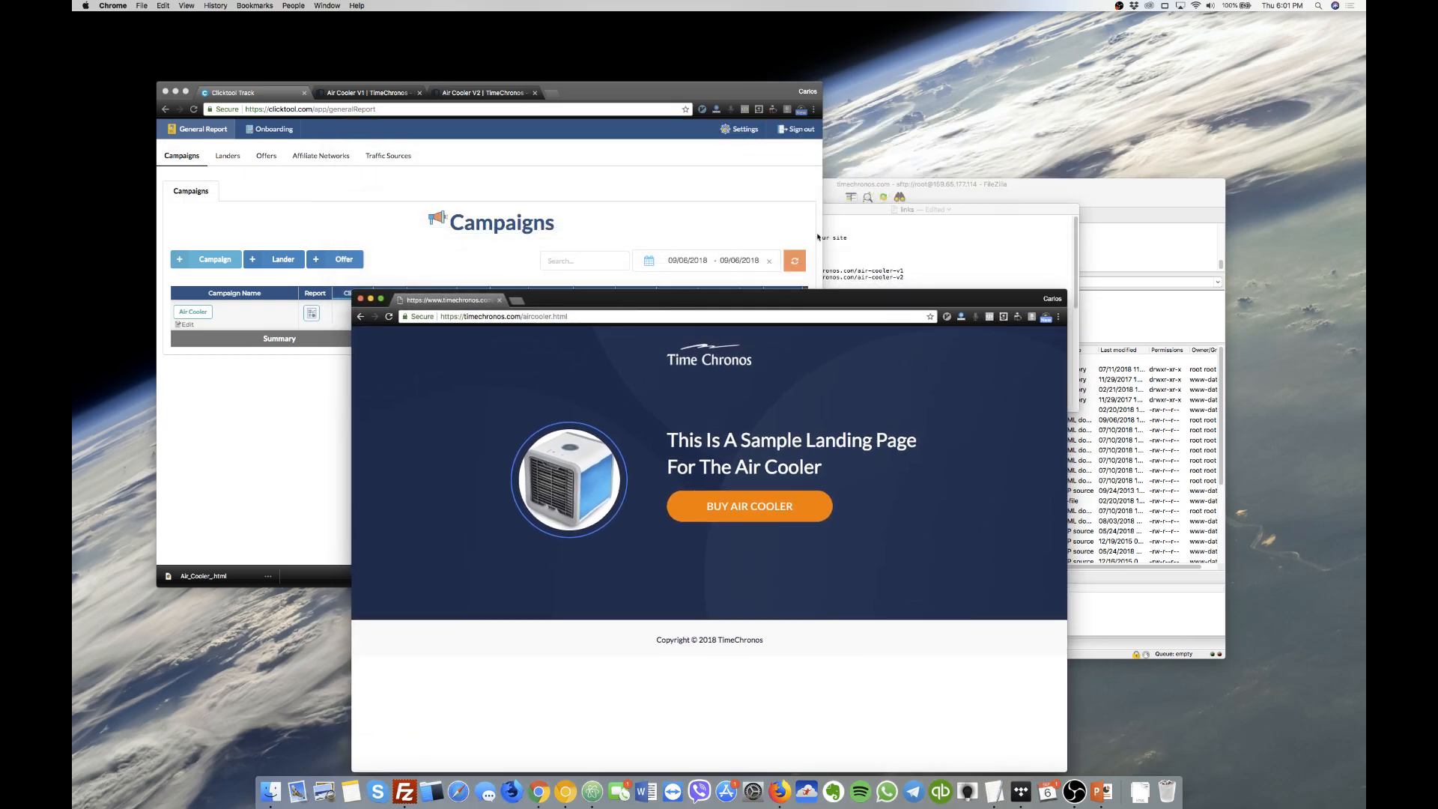
drag(895, 204, 1051, 41)
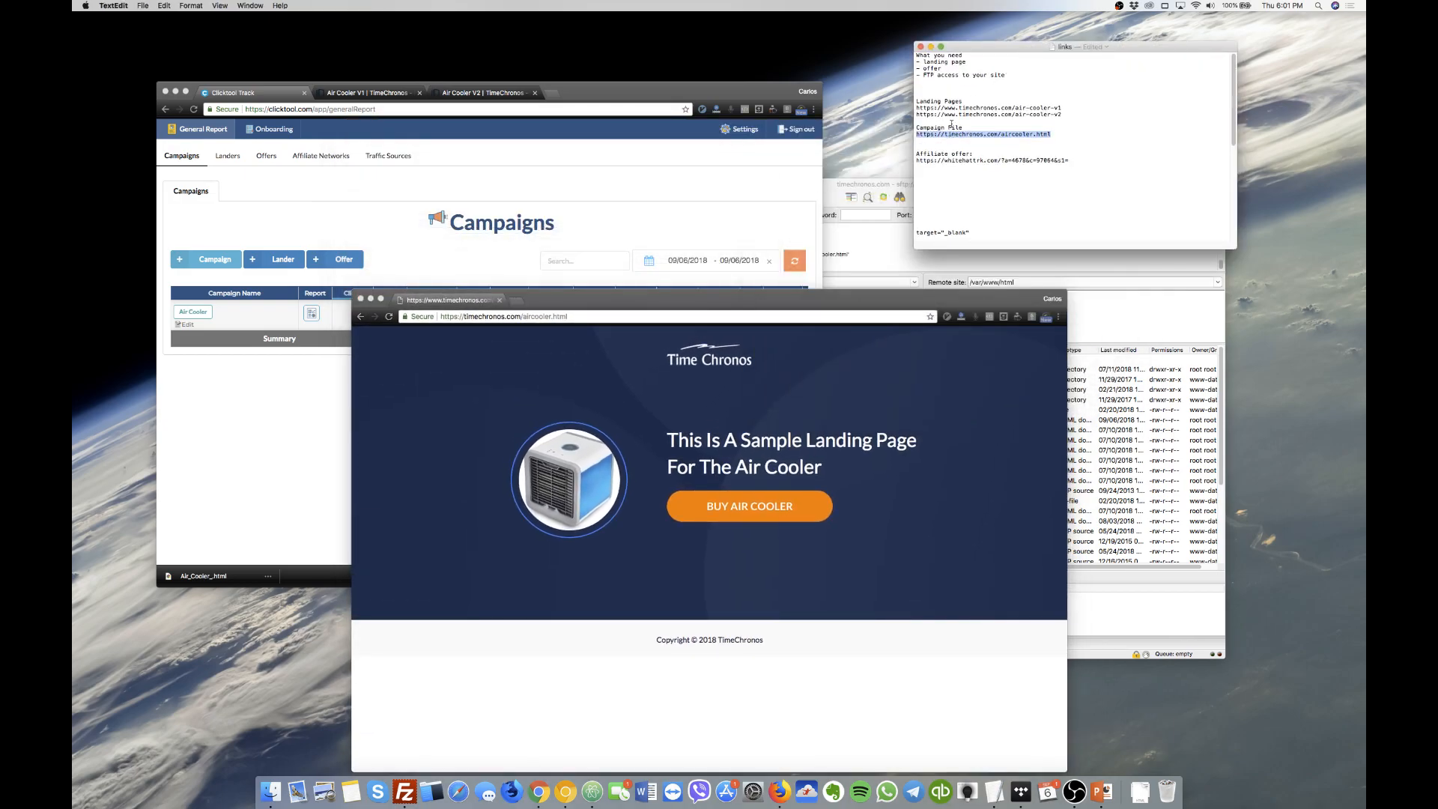
triple_click(979, 161)
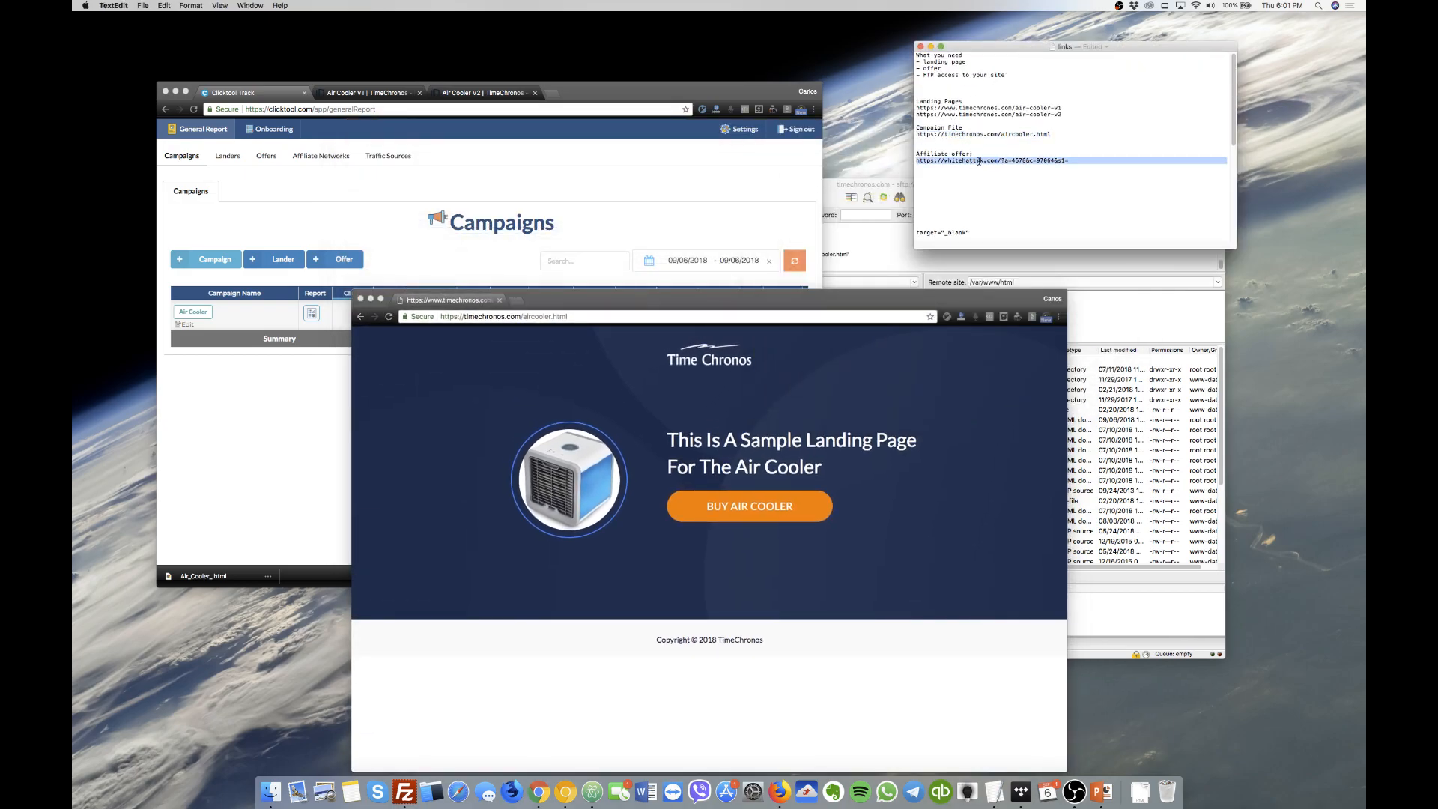
click(298, 215)
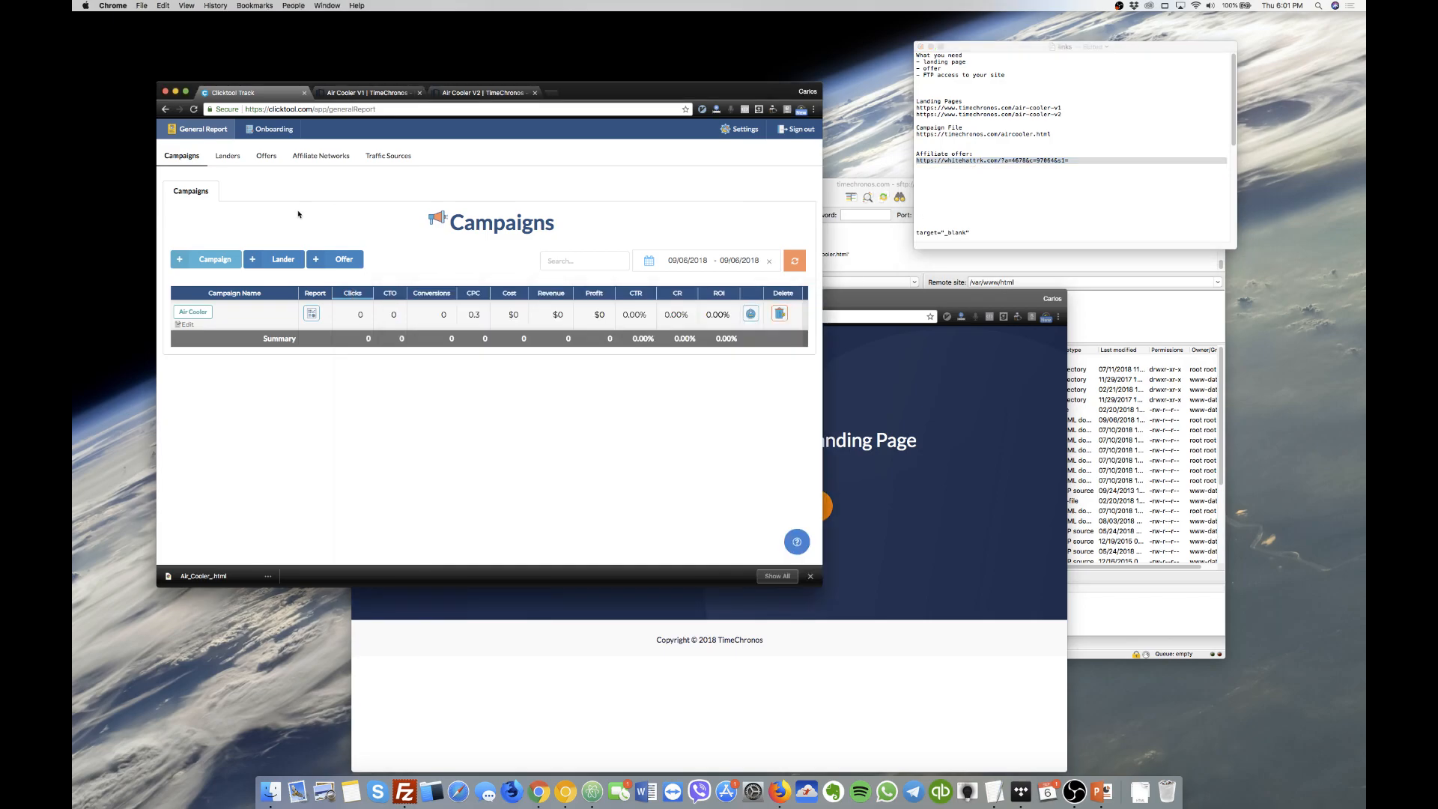
Bring the test page forward briefly, return to the Clicktool window and open the account settings with the tracking URLs.
click(841, 472)
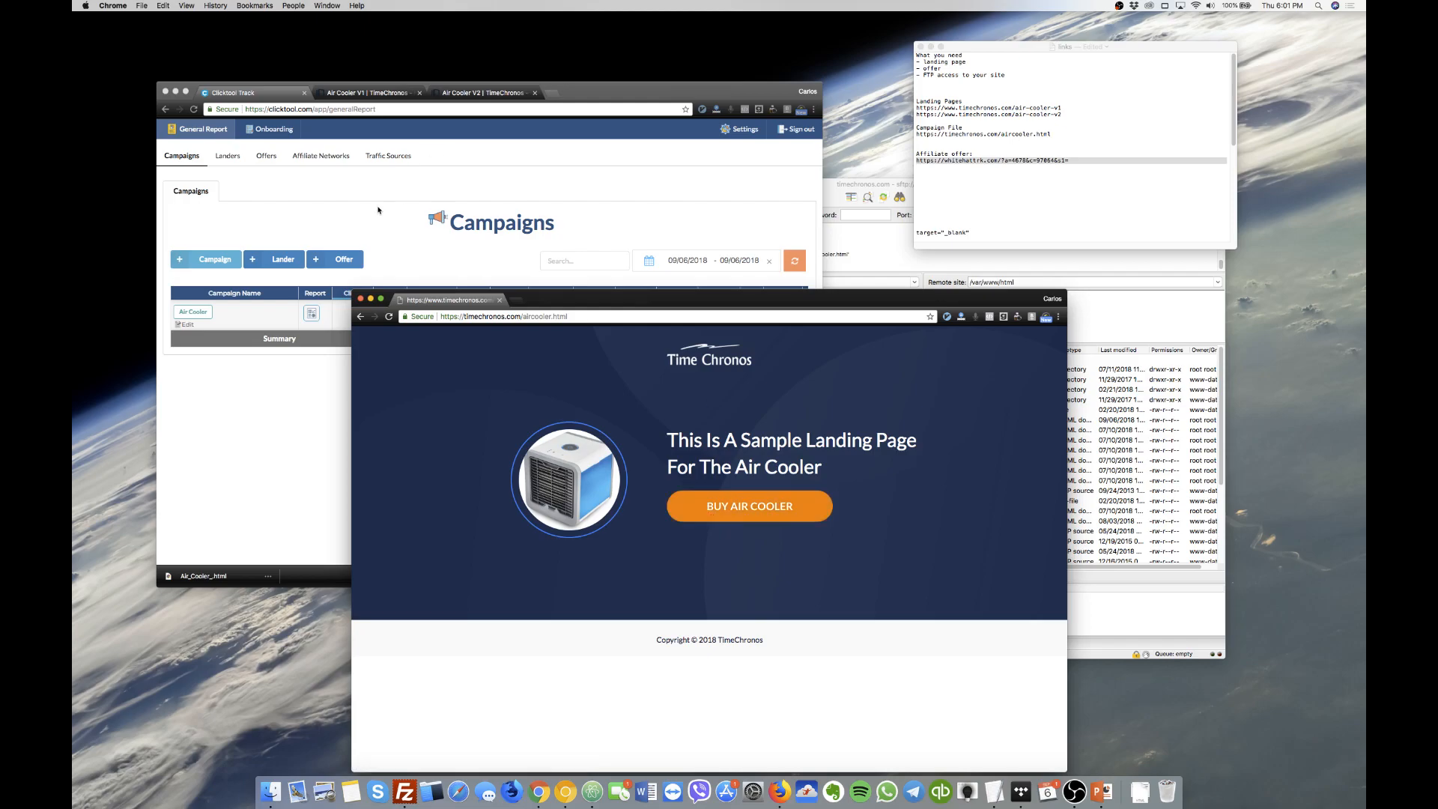
click(351, 217)
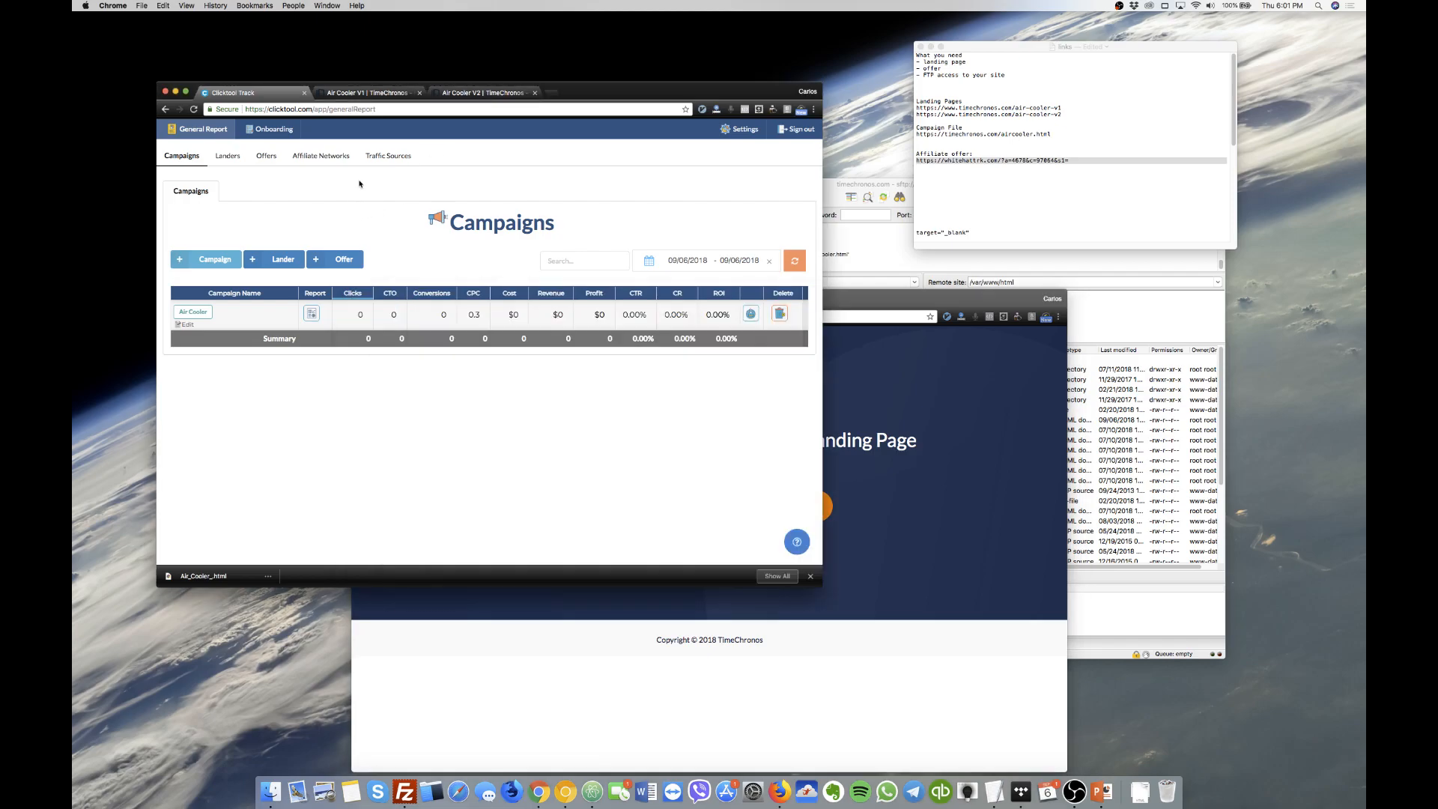
click(735, 135)
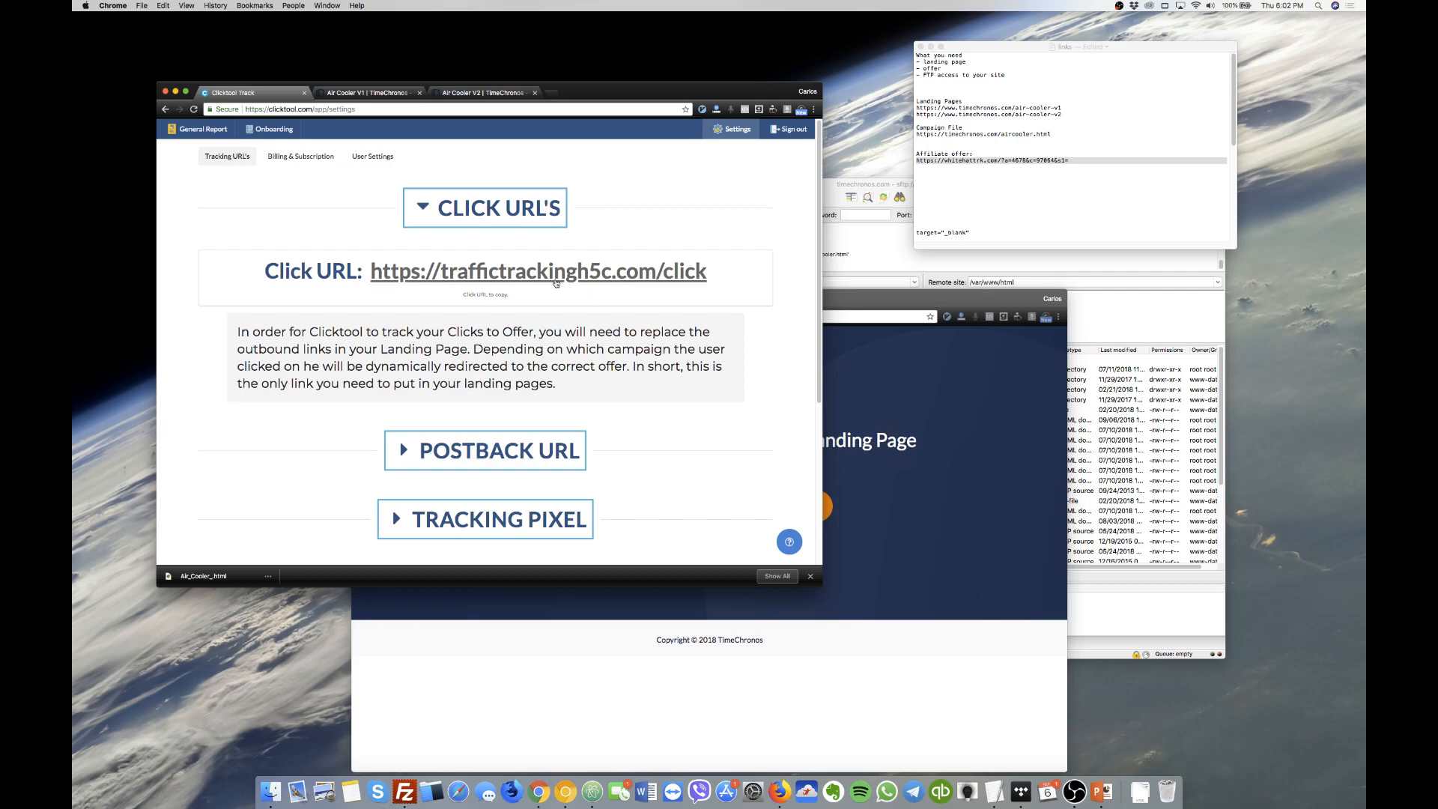
Select the Buy Air Cooler button in the Air Cooler V1 page builder, return to Clicktool and copy the Click URL.
click(352, 93)
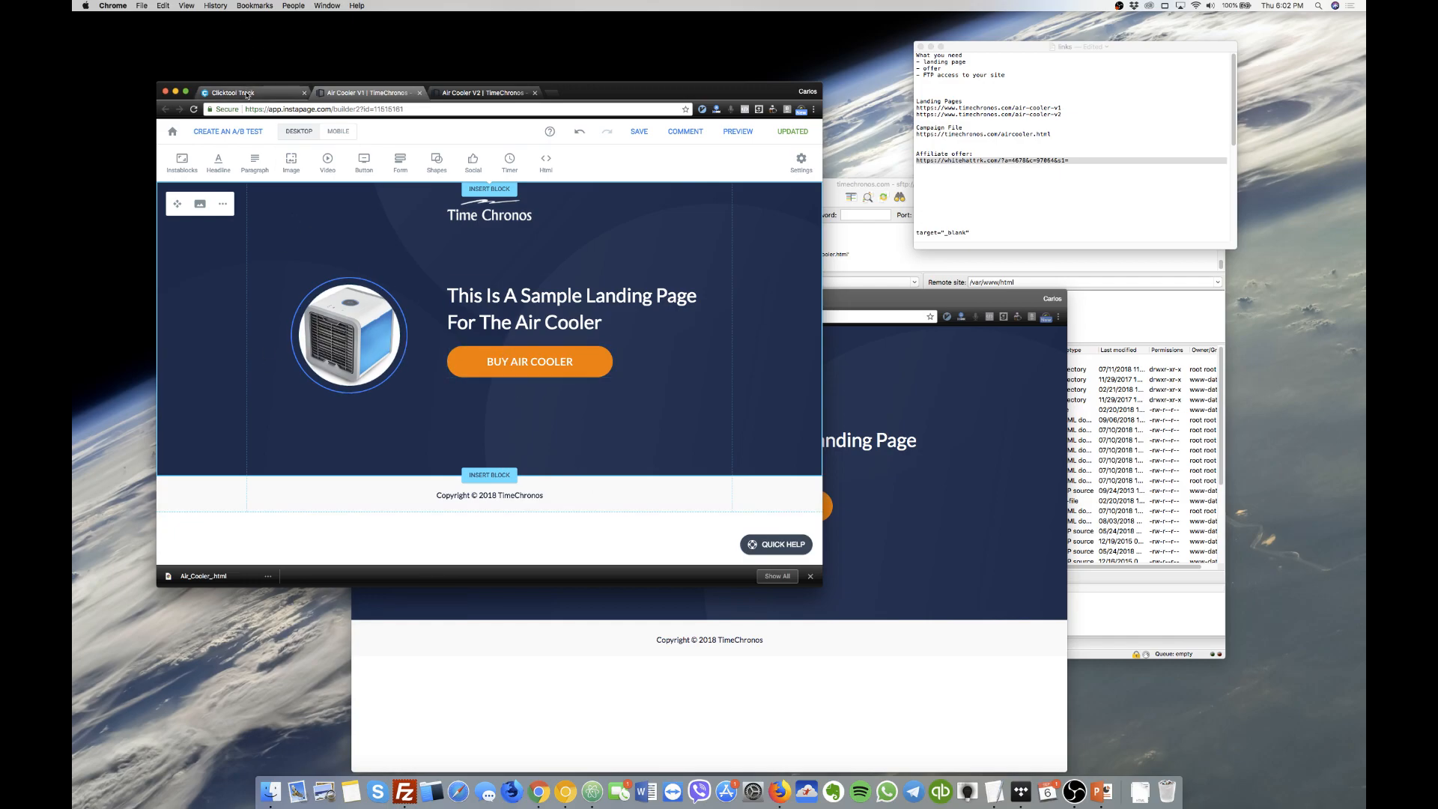
click(494, 360)
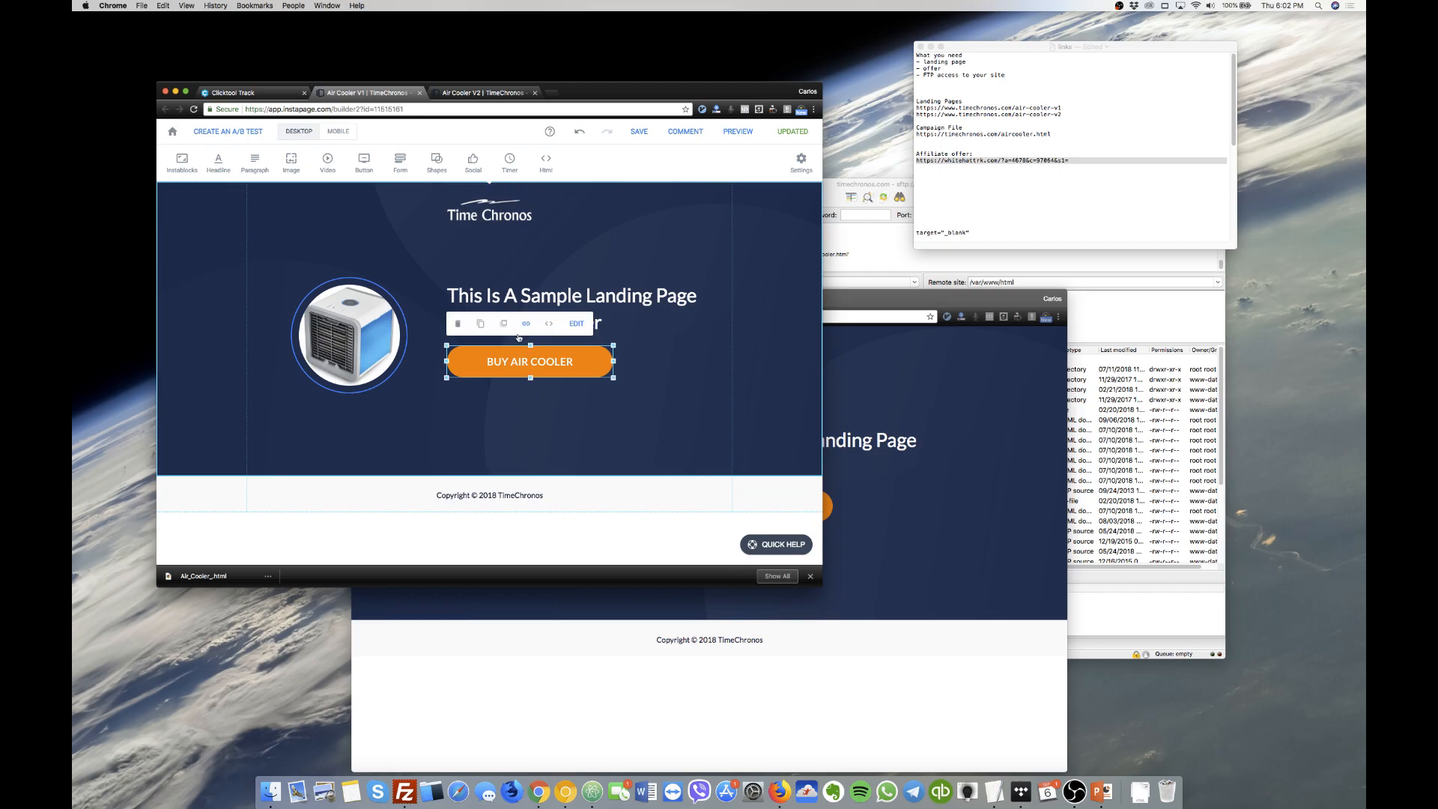
click(241, 93)
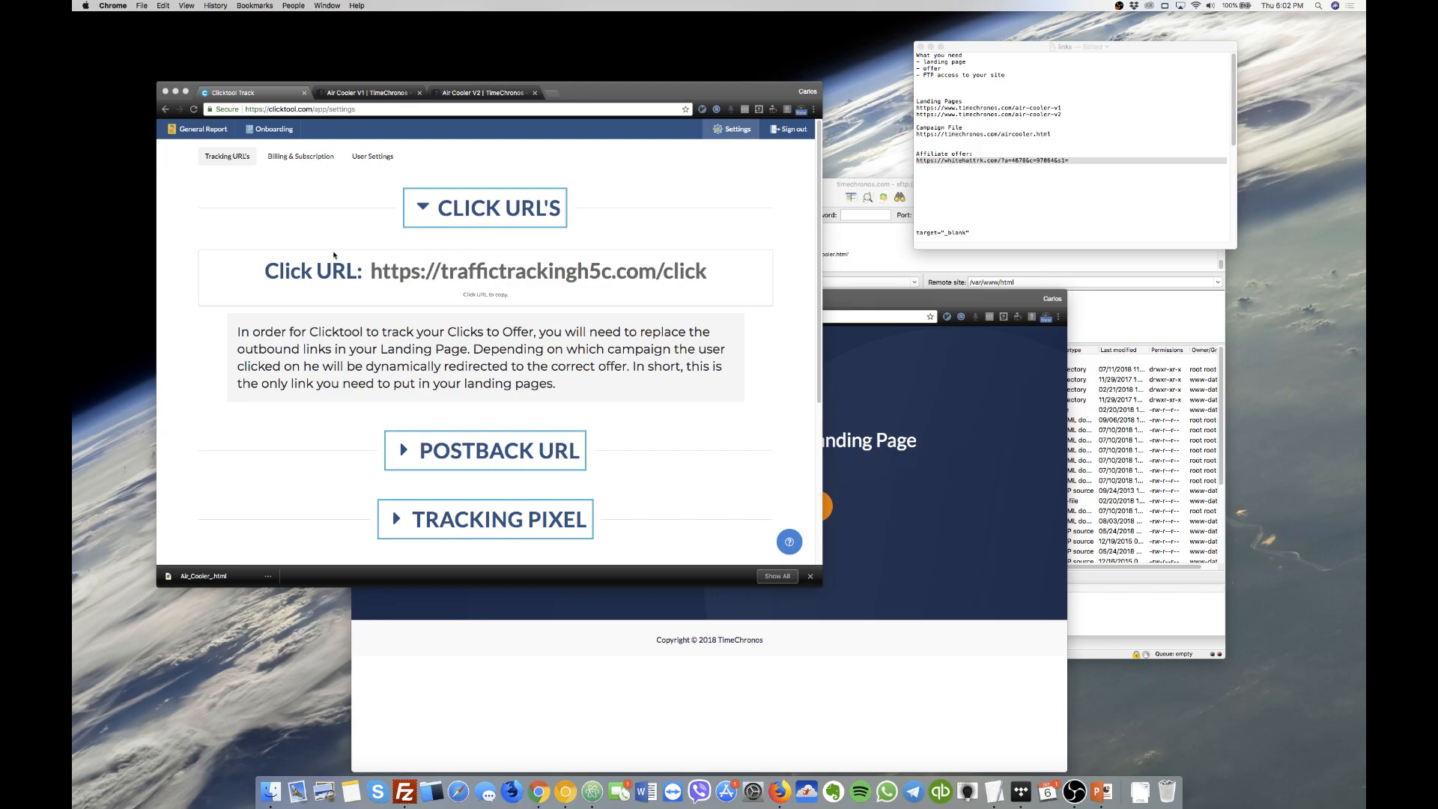
click(424, 271)
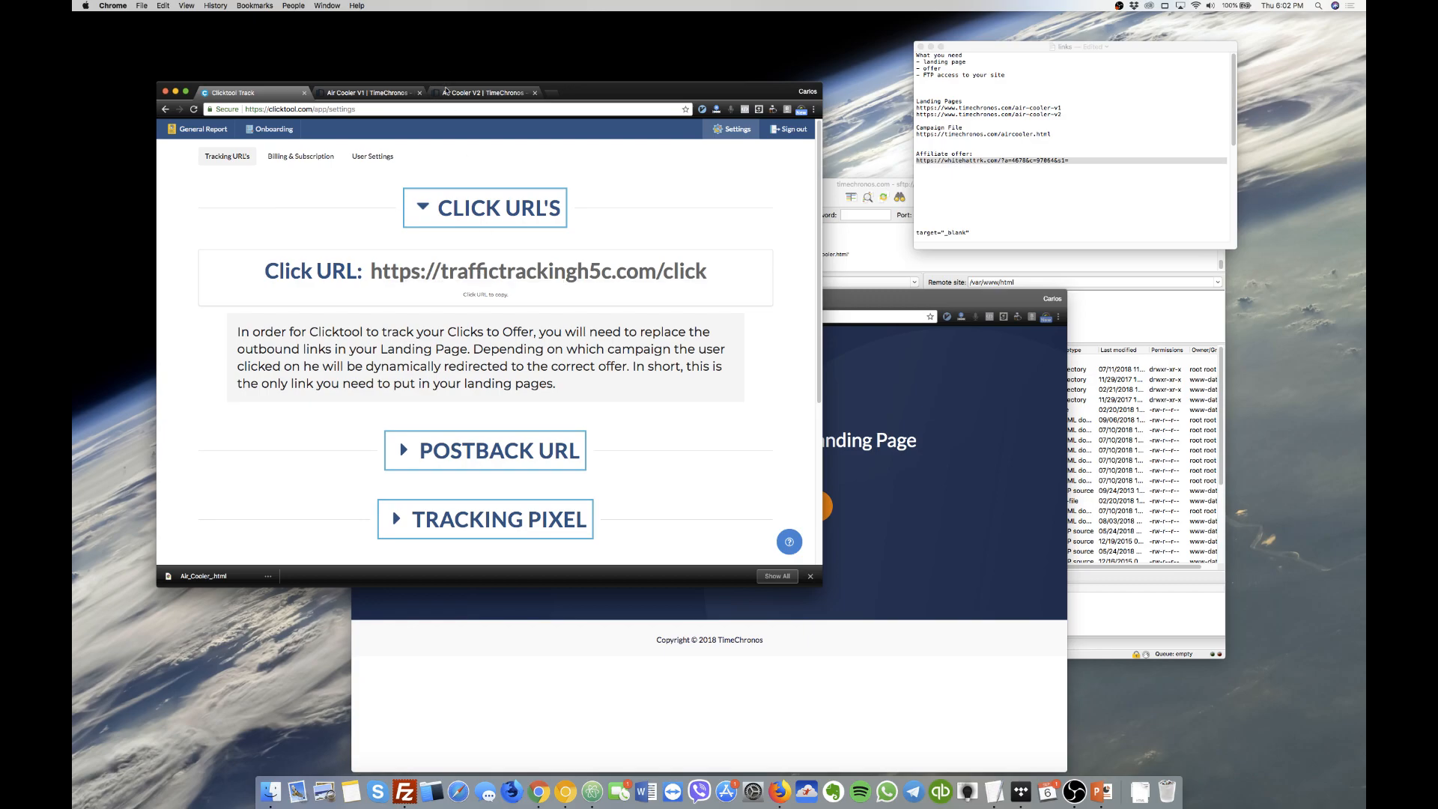
Move the aircooler.html test page over the Clicktool window and compare its campaign address with the Click URL settings.
drag(860, 305, 811, 227)
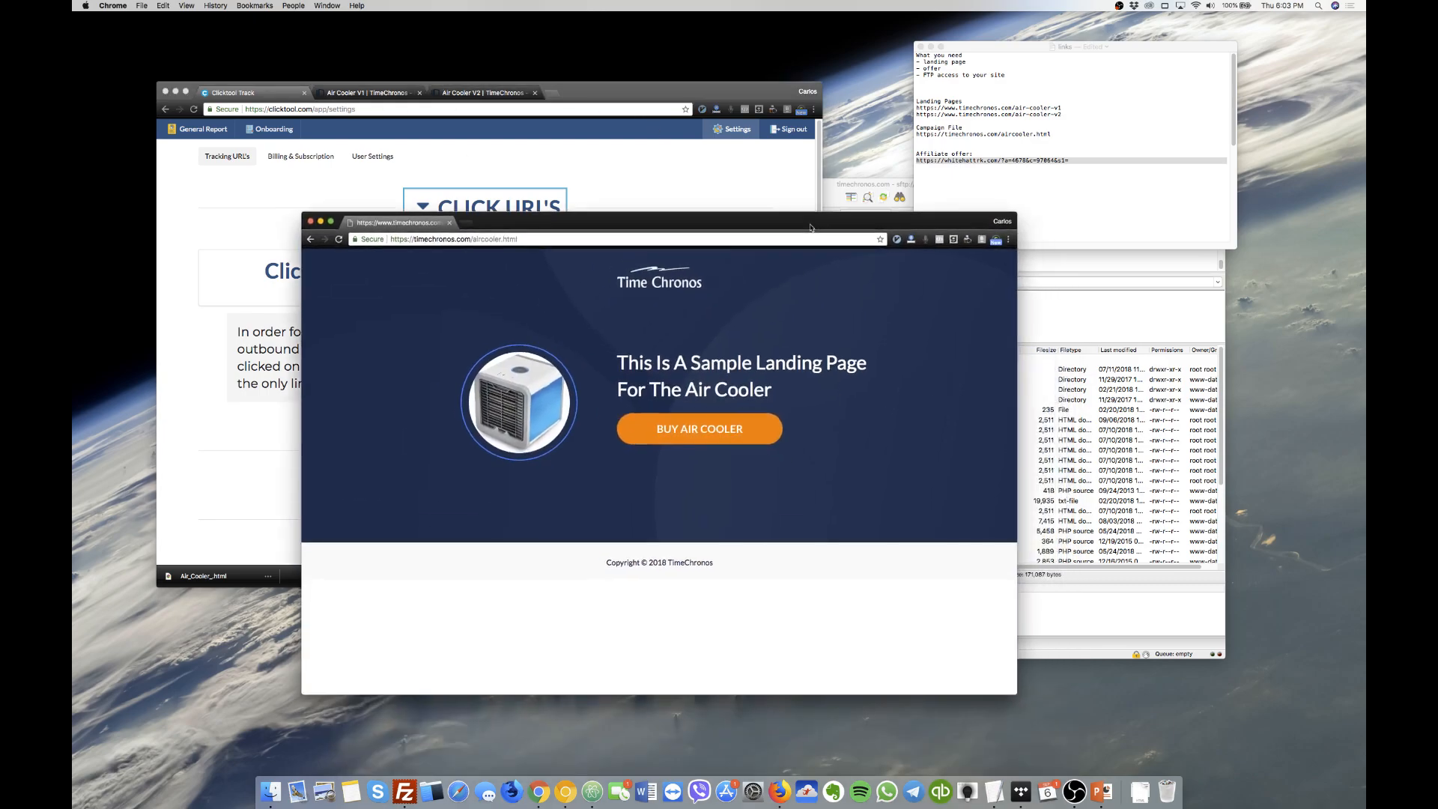
drag(473, 239, 516, 239)
click(265, 321)
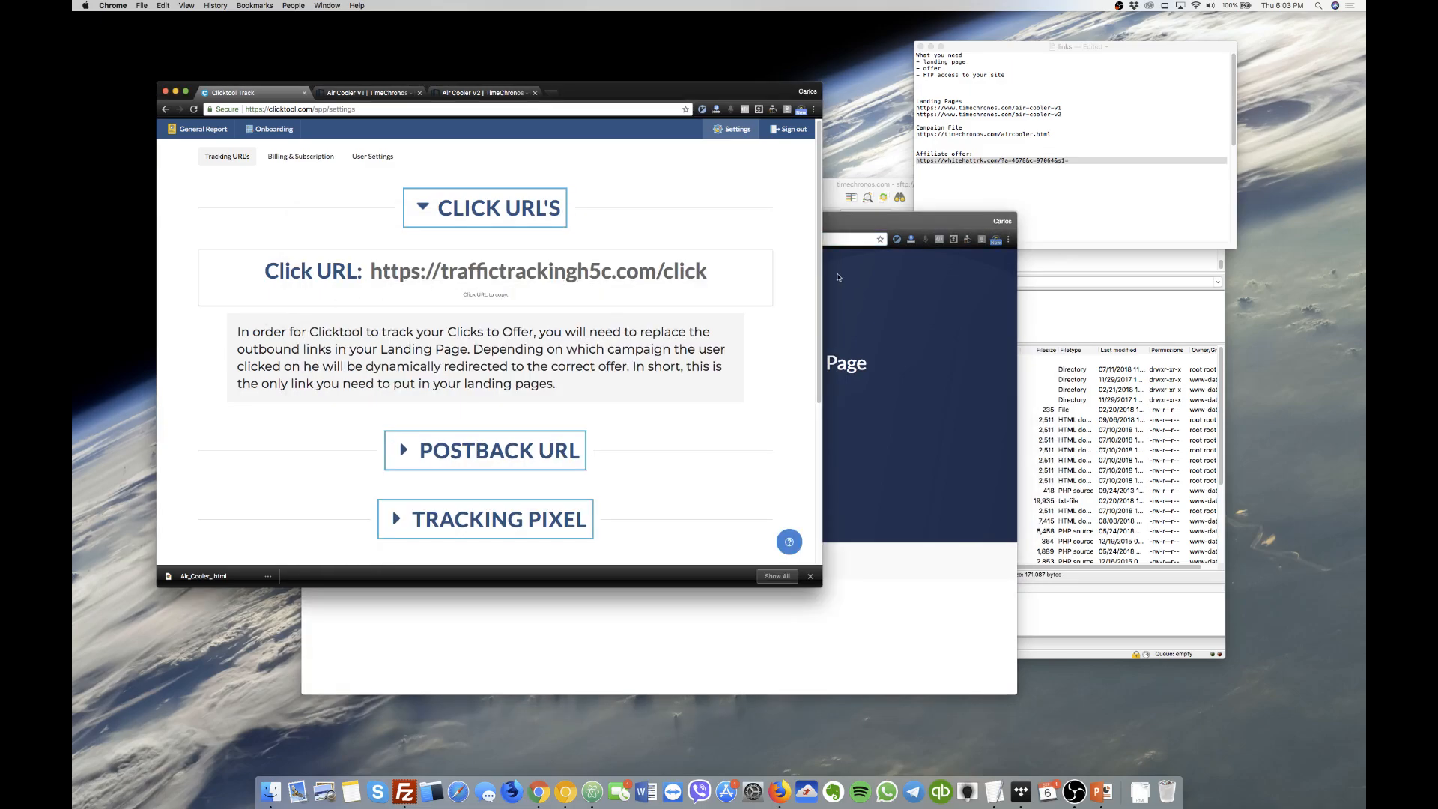
click(929, 292)
click(477, 239)
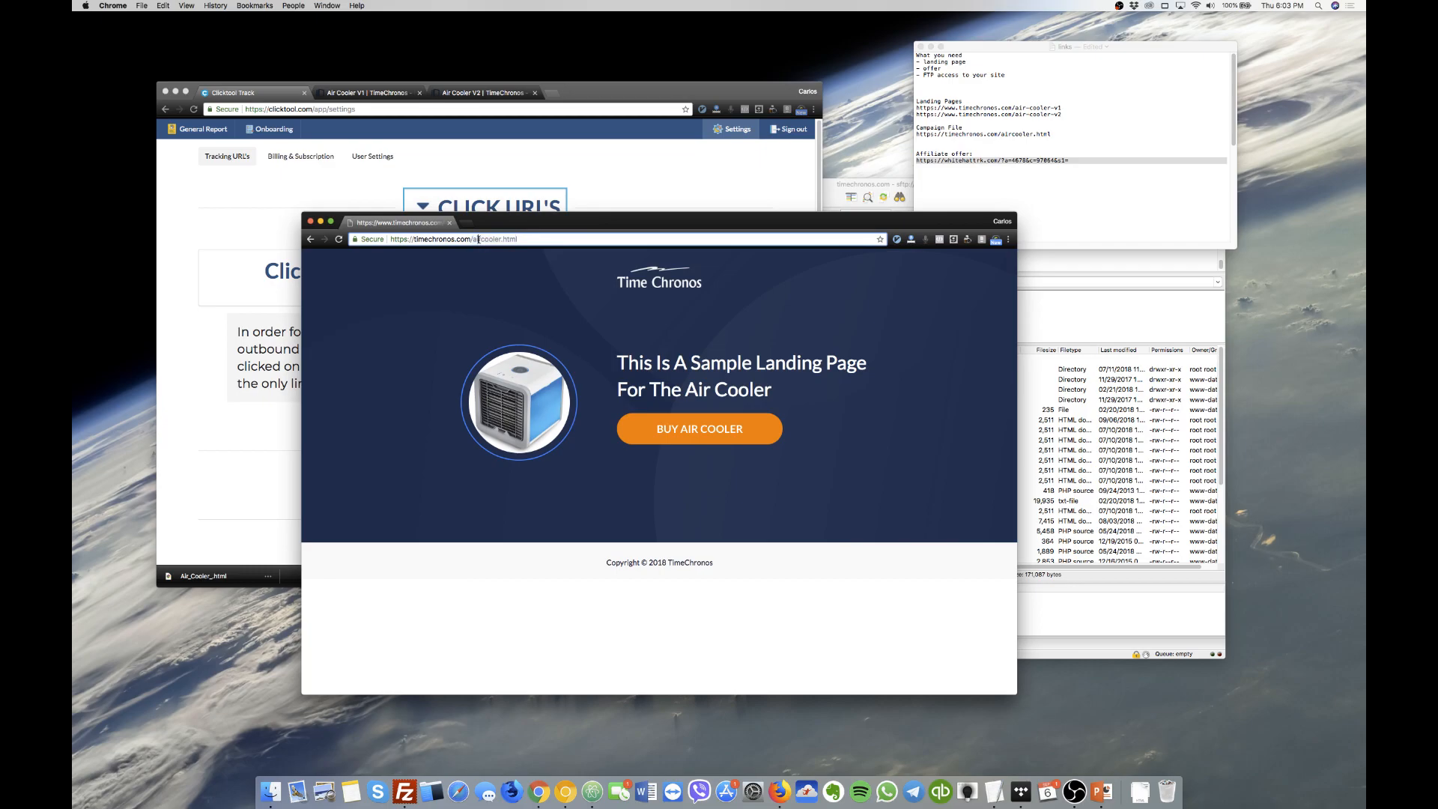
click(388, 134)
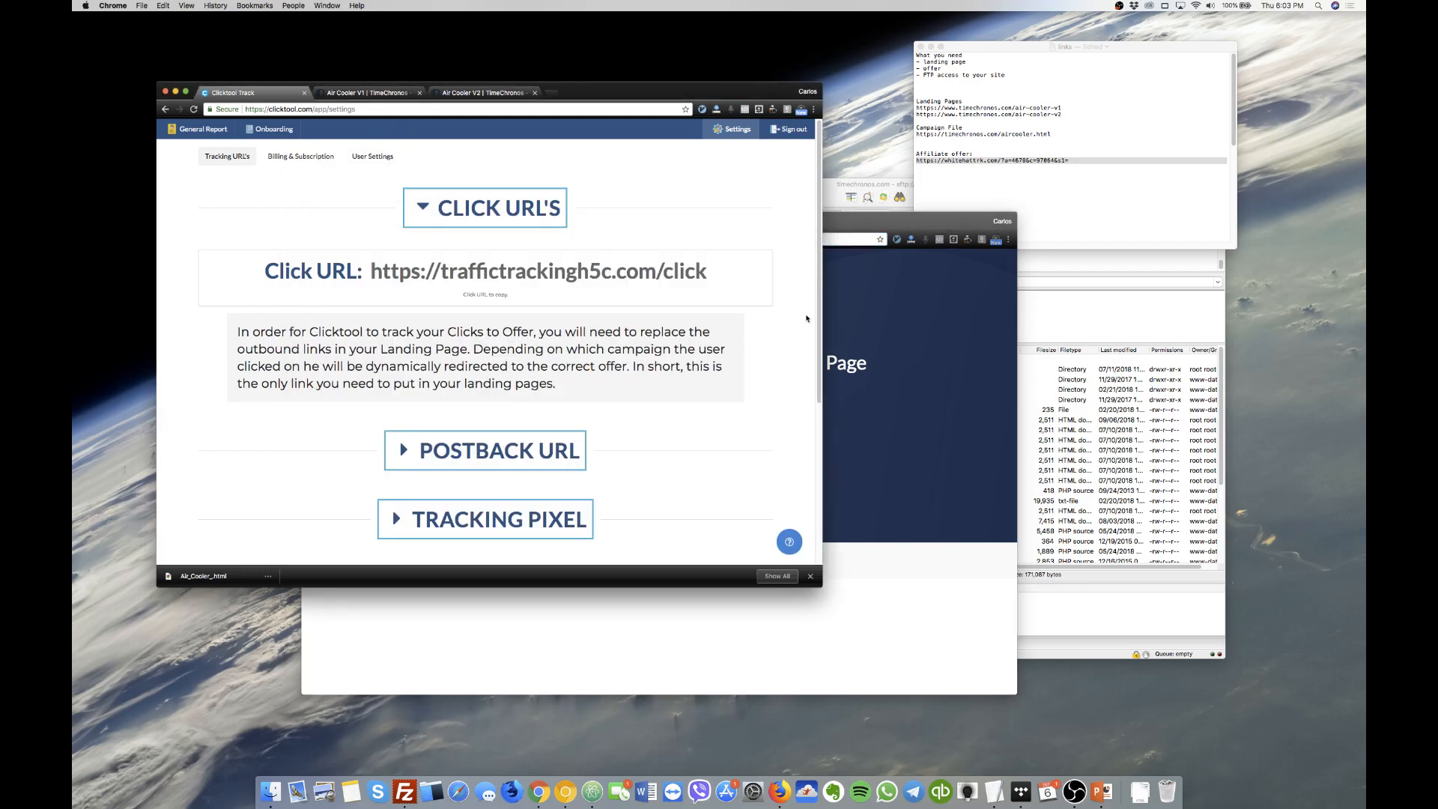
click(874, 266)
triple_click(945, 109)
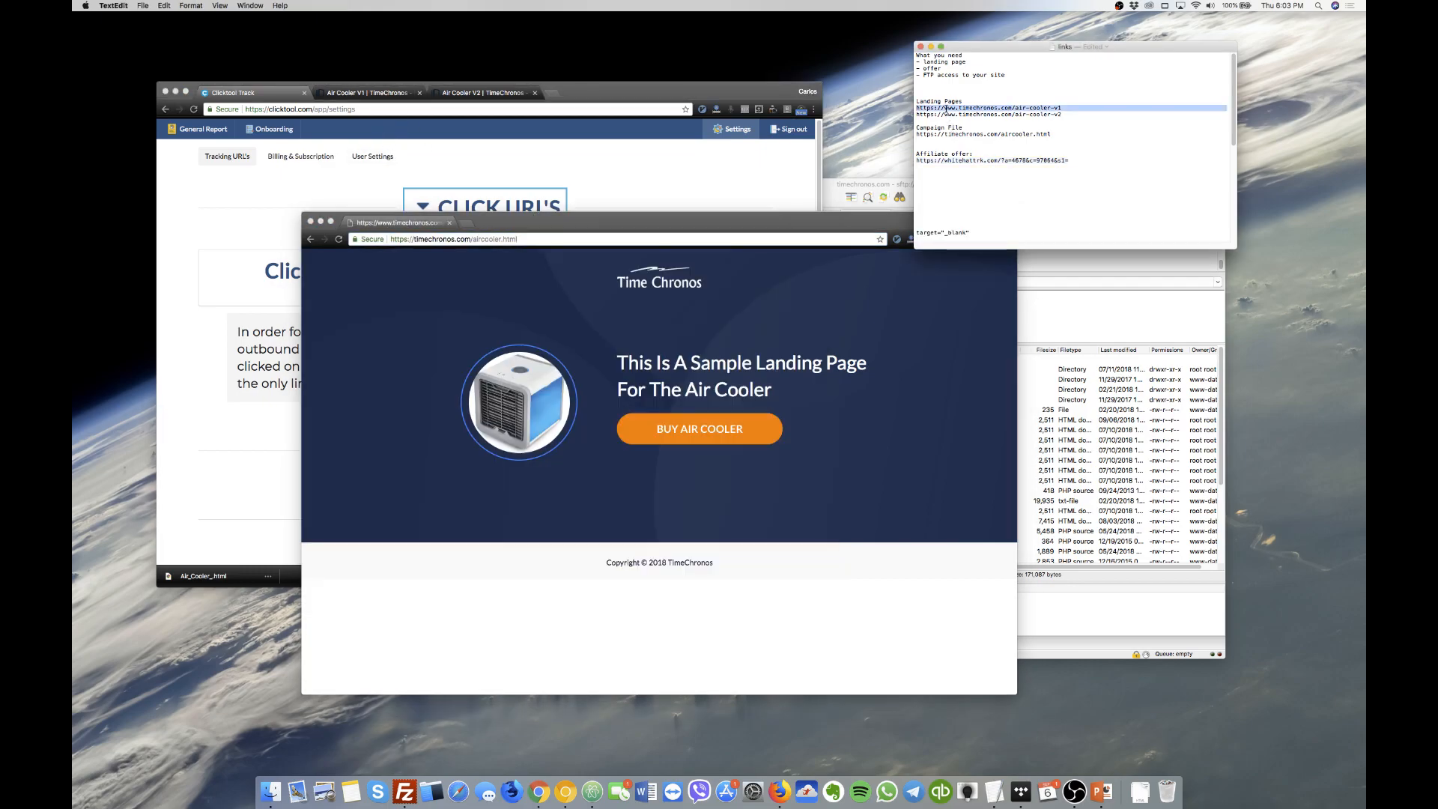
click(692, 261)
key(super+n)
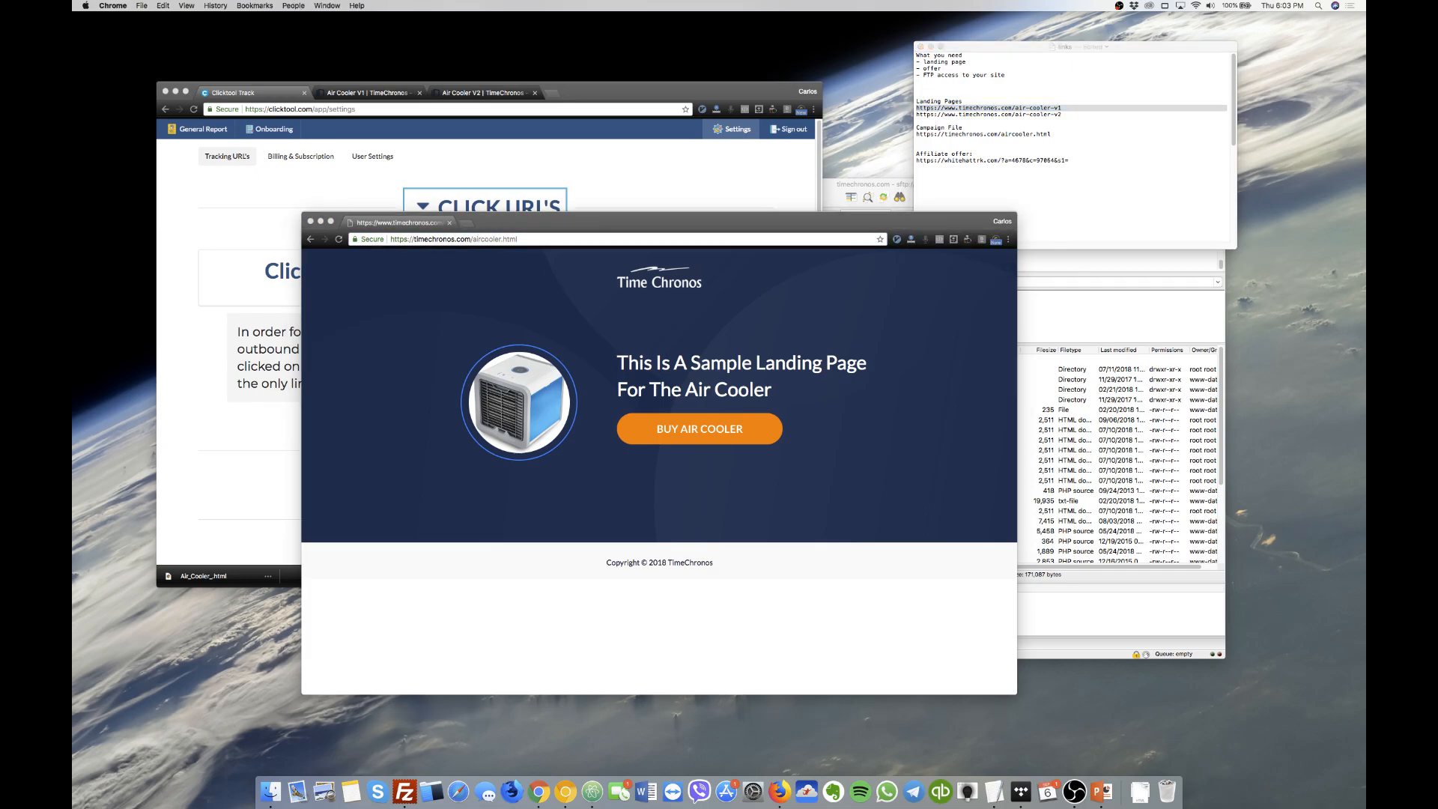
drag(1364, 232, 538, 251)
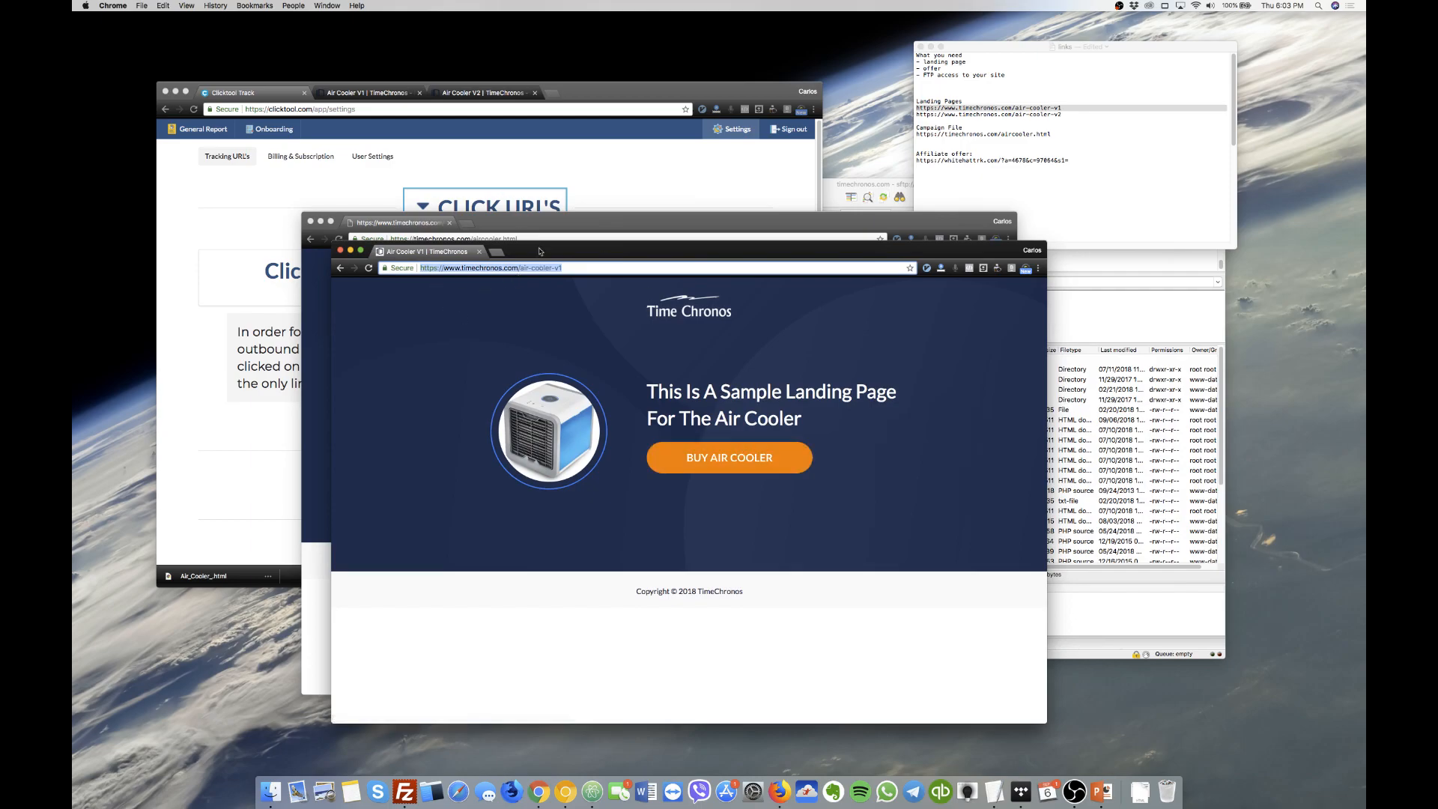
Arrange the air-cooler-v1 and aircooler.html windows to compare the direct landing page address with the campaign file address.
drag(556, 253, 403, 289)
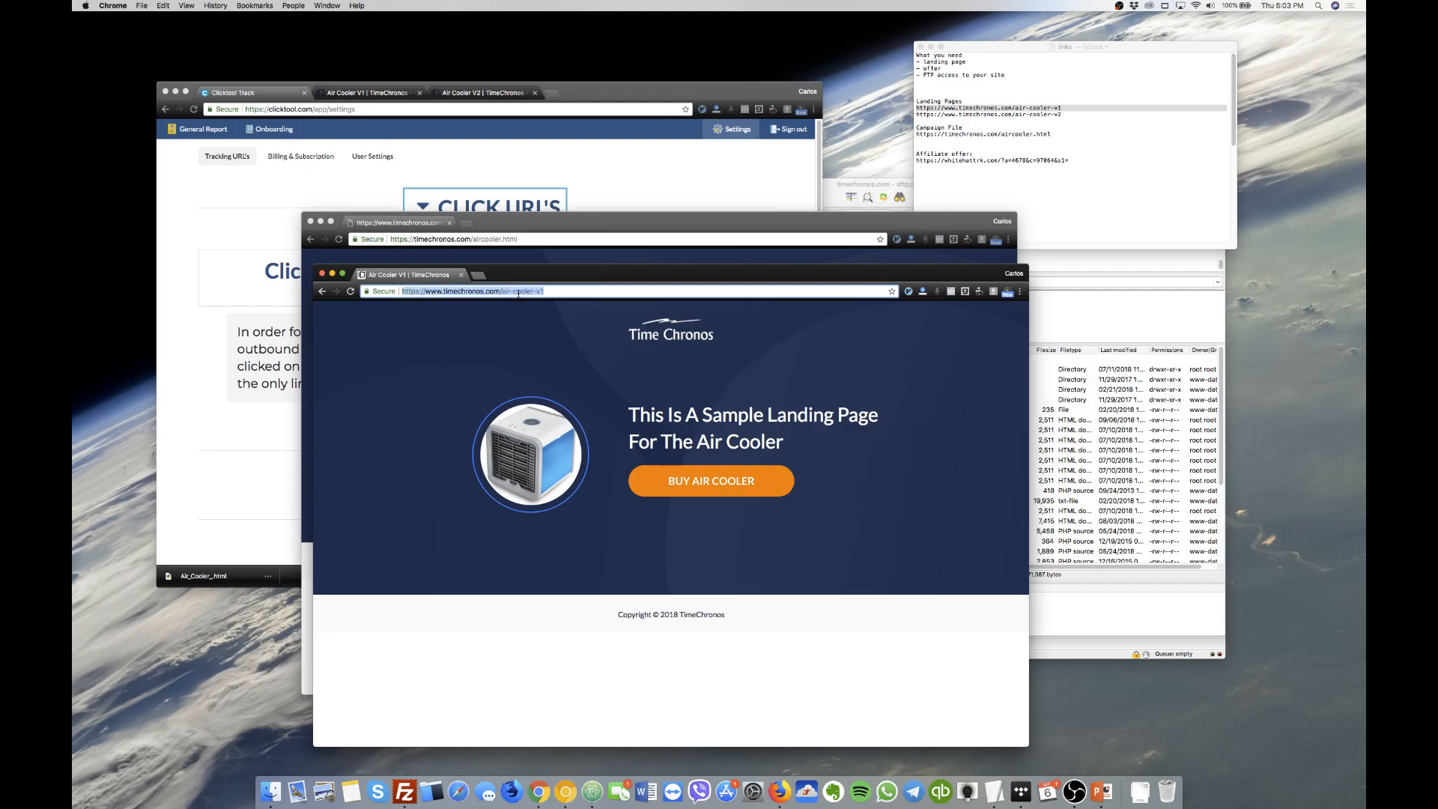
click(552, 292)
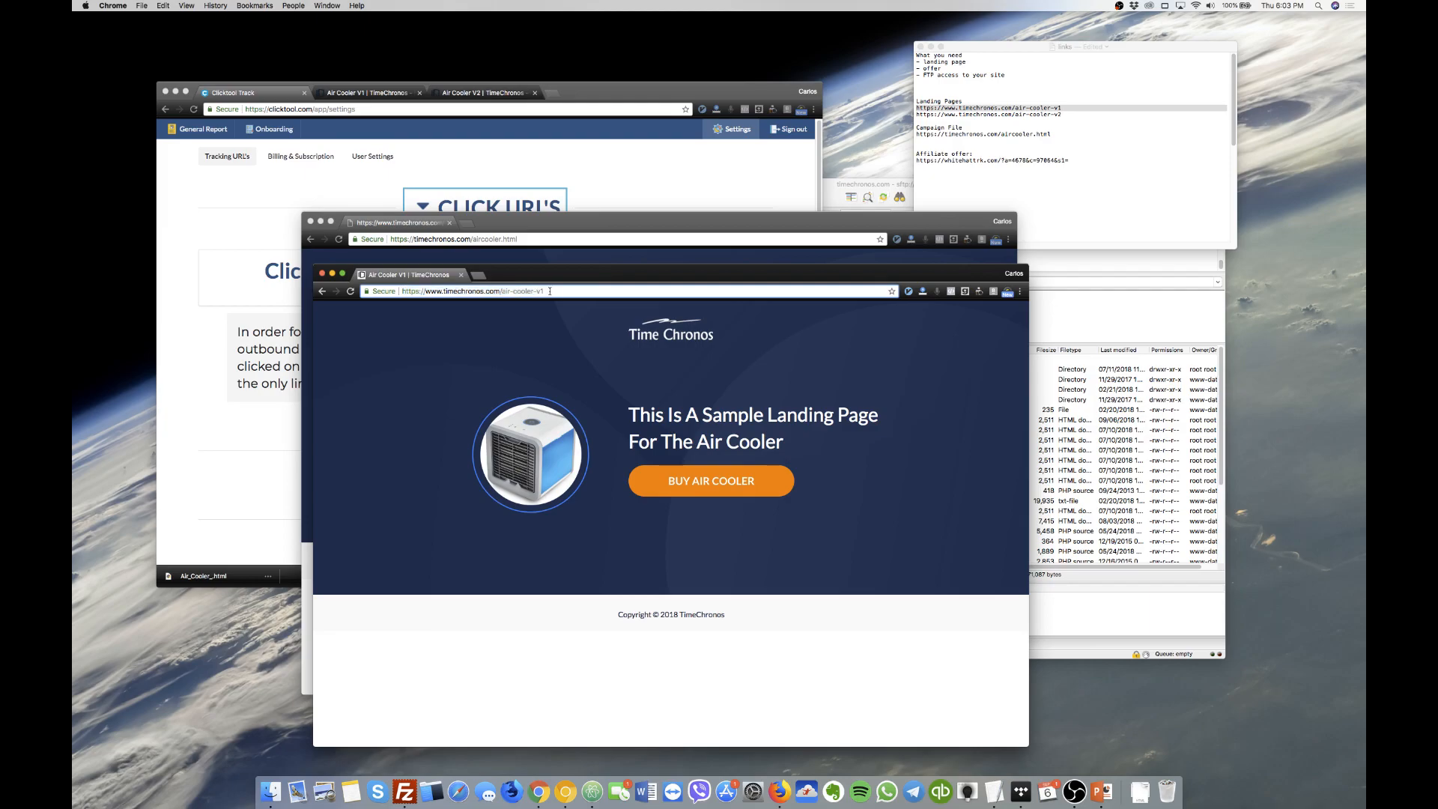
drag(550, 292, 502, 291)
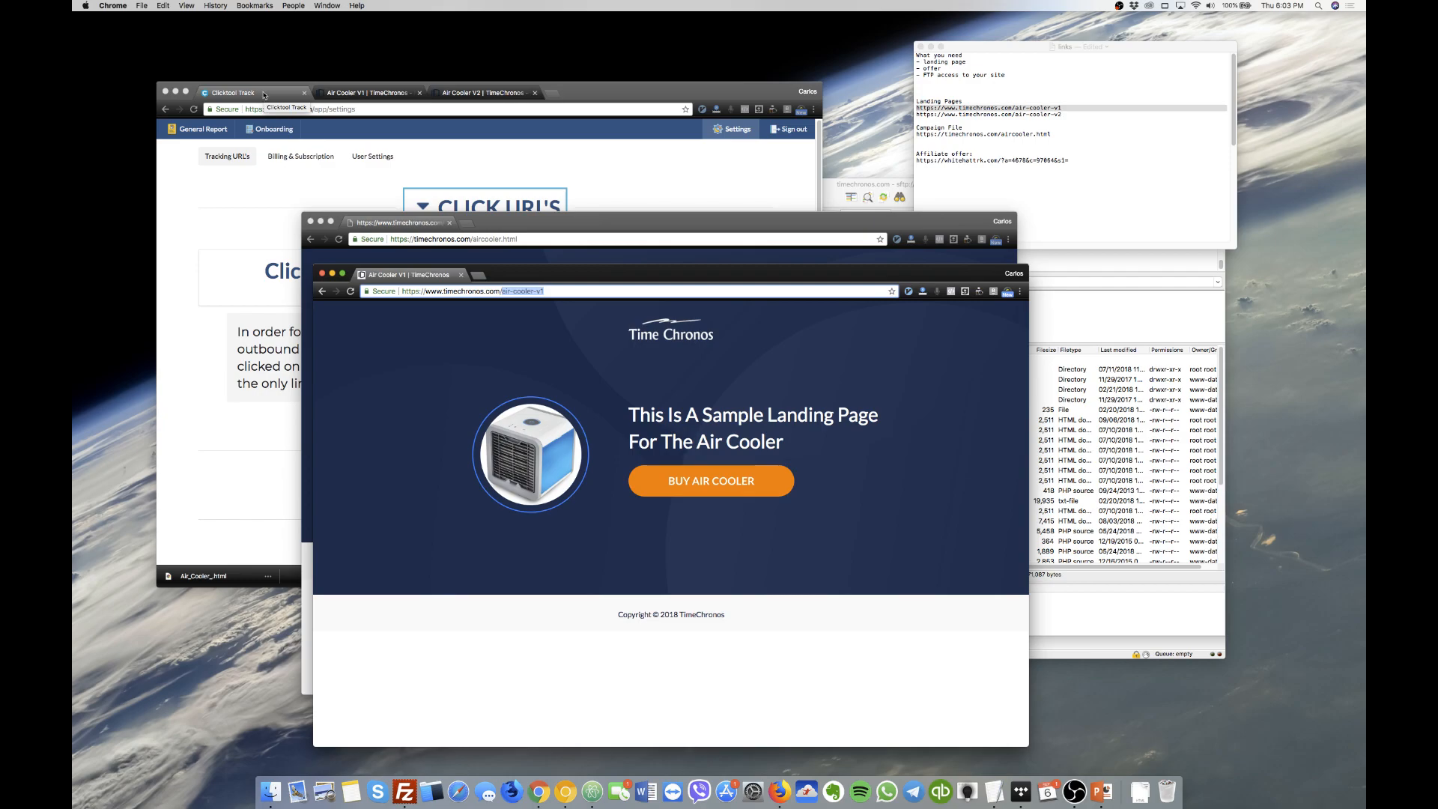
click(518, 227)
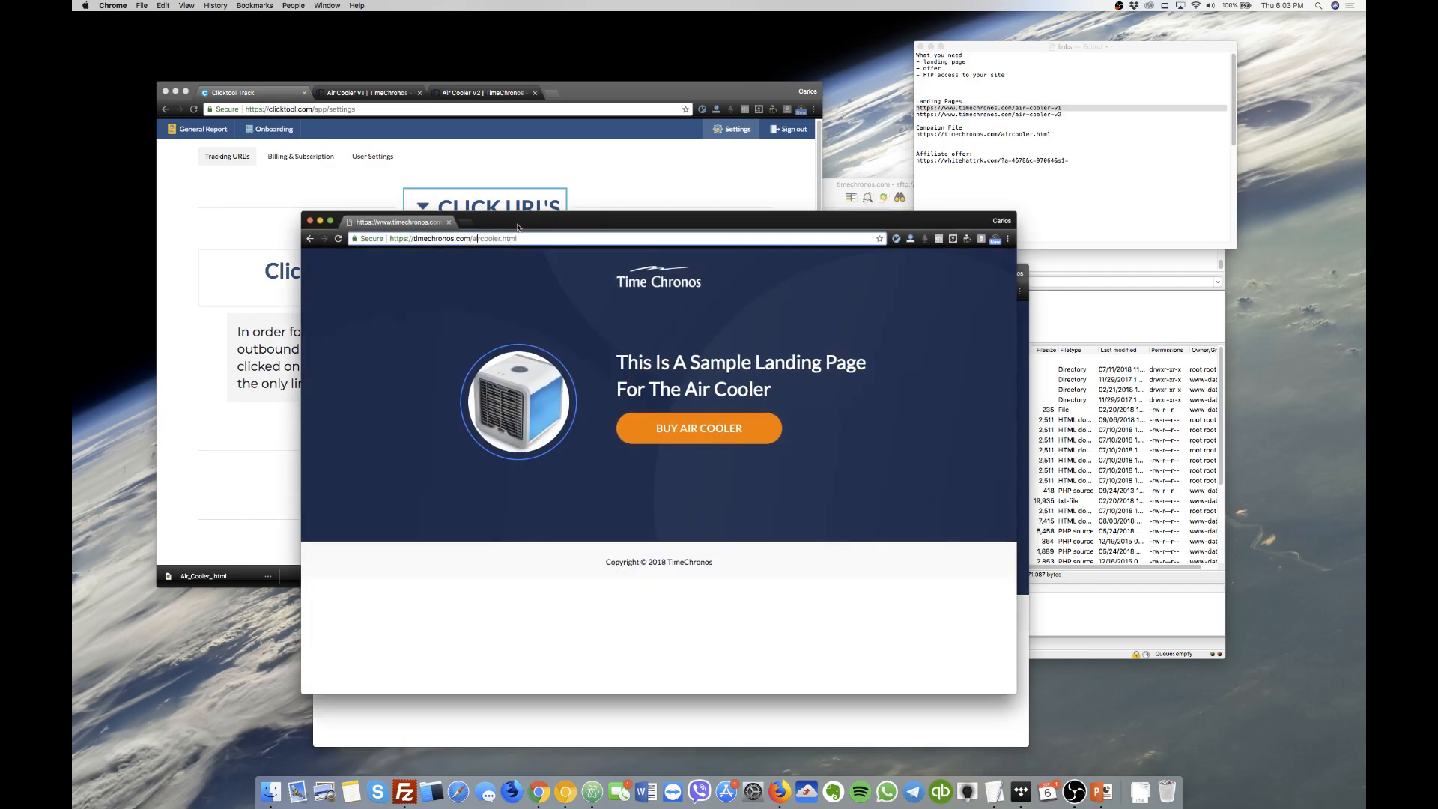
click(509, 239)
drag(547, 230, 454, 121)
click(931, 401)
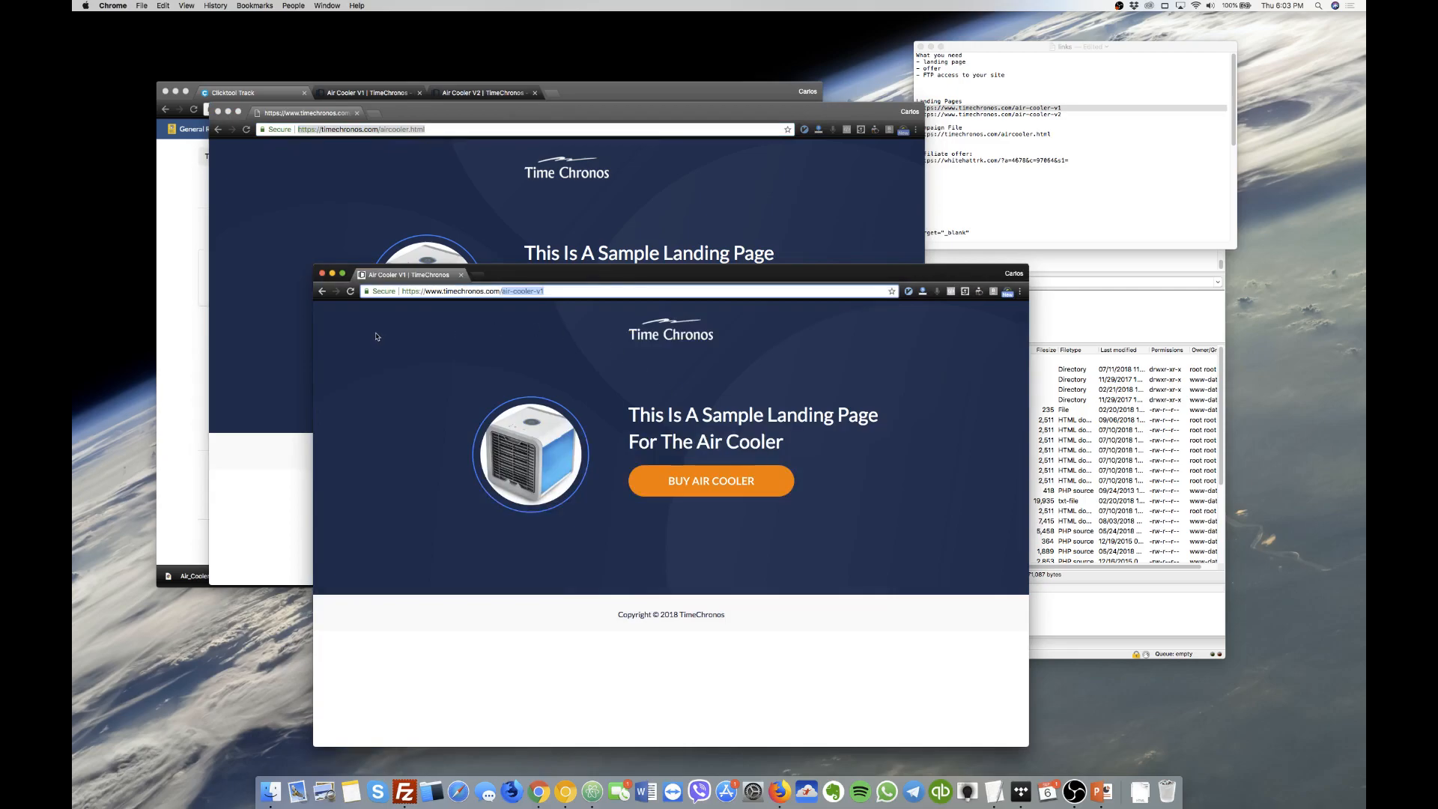
click(505, 292)
Move the direct air-cooler-v1 window out of the way, reposition the aircooler.html test page and return to Clicktool.
drag(492, 272, 1364, 218)
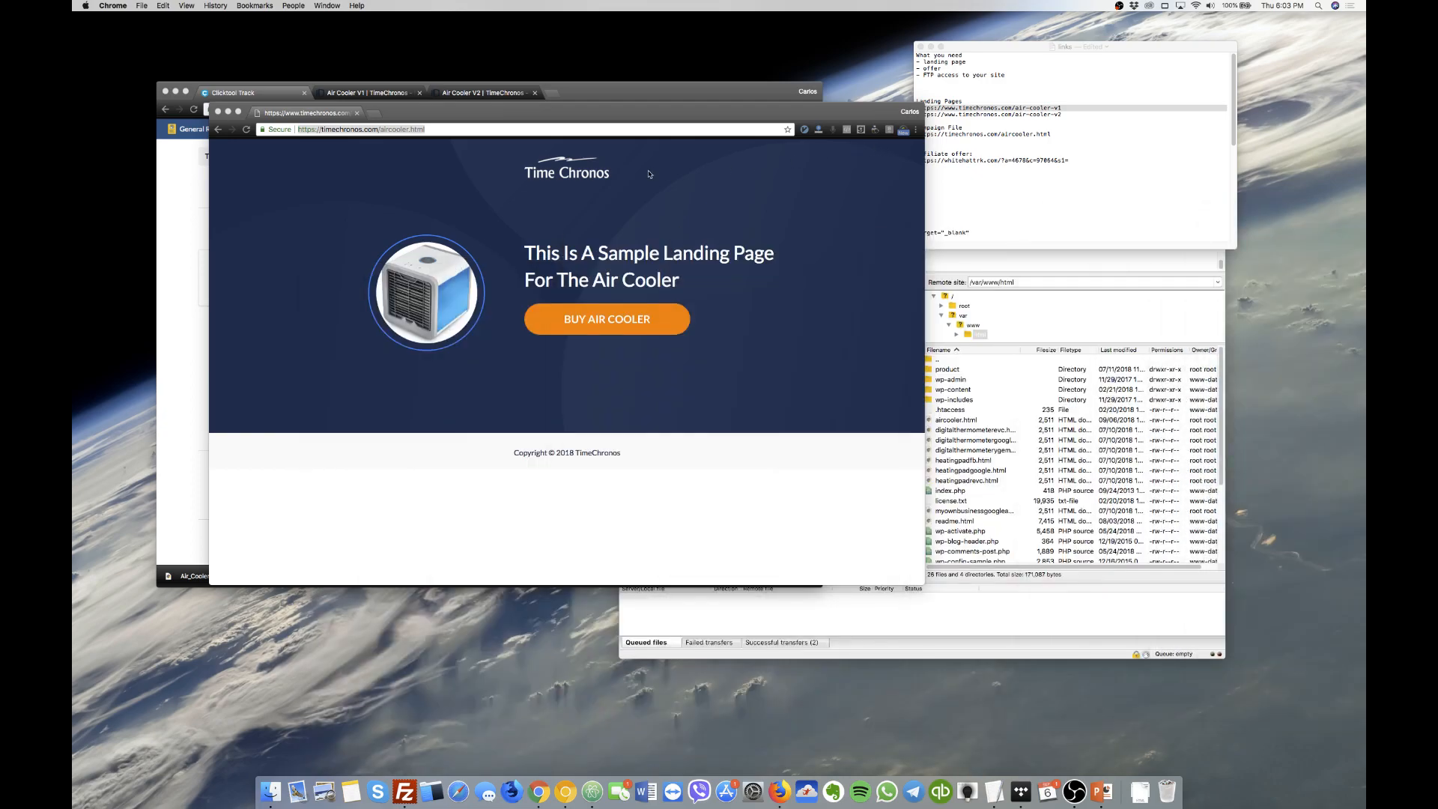
drag(616, 113, 817, 233)
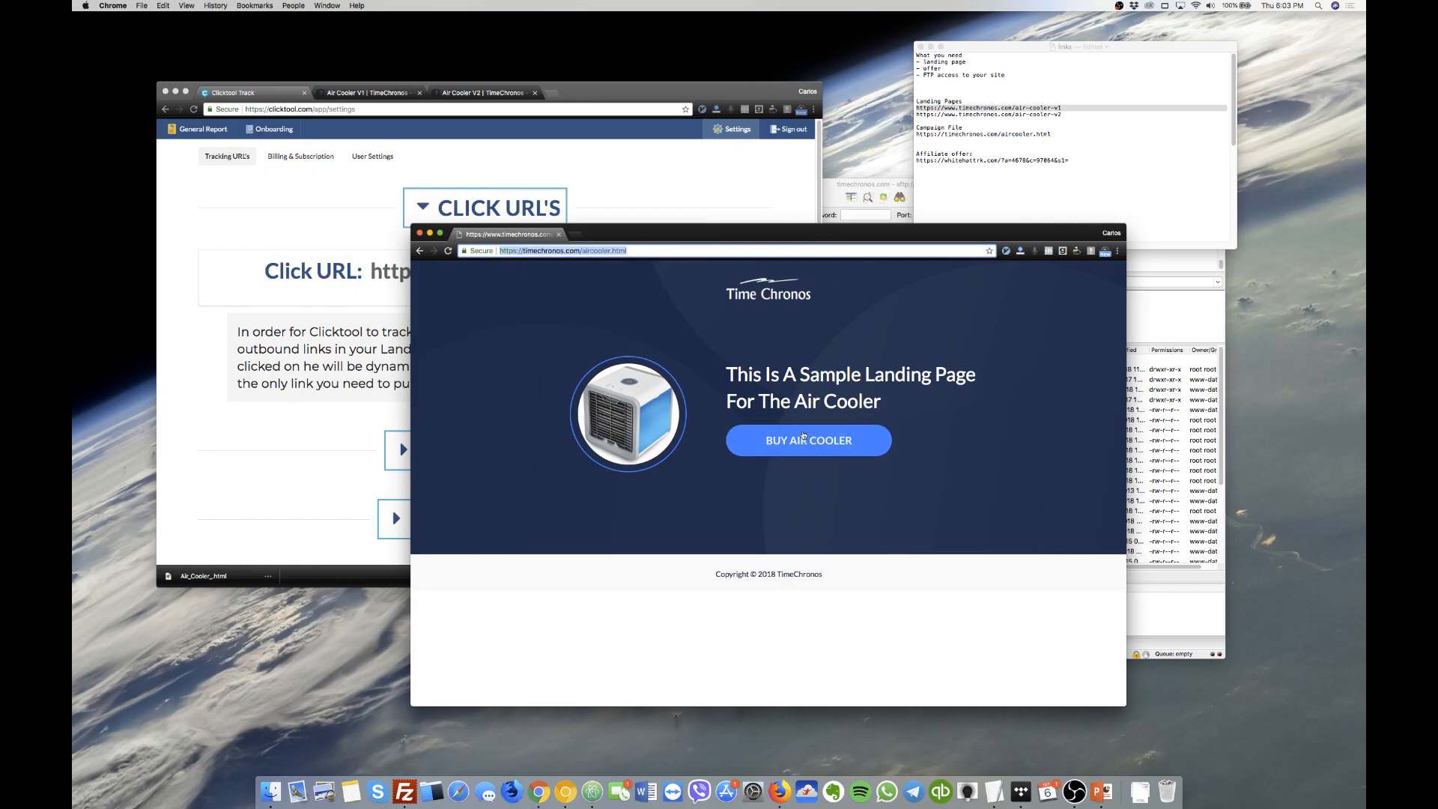
click(313, 226)
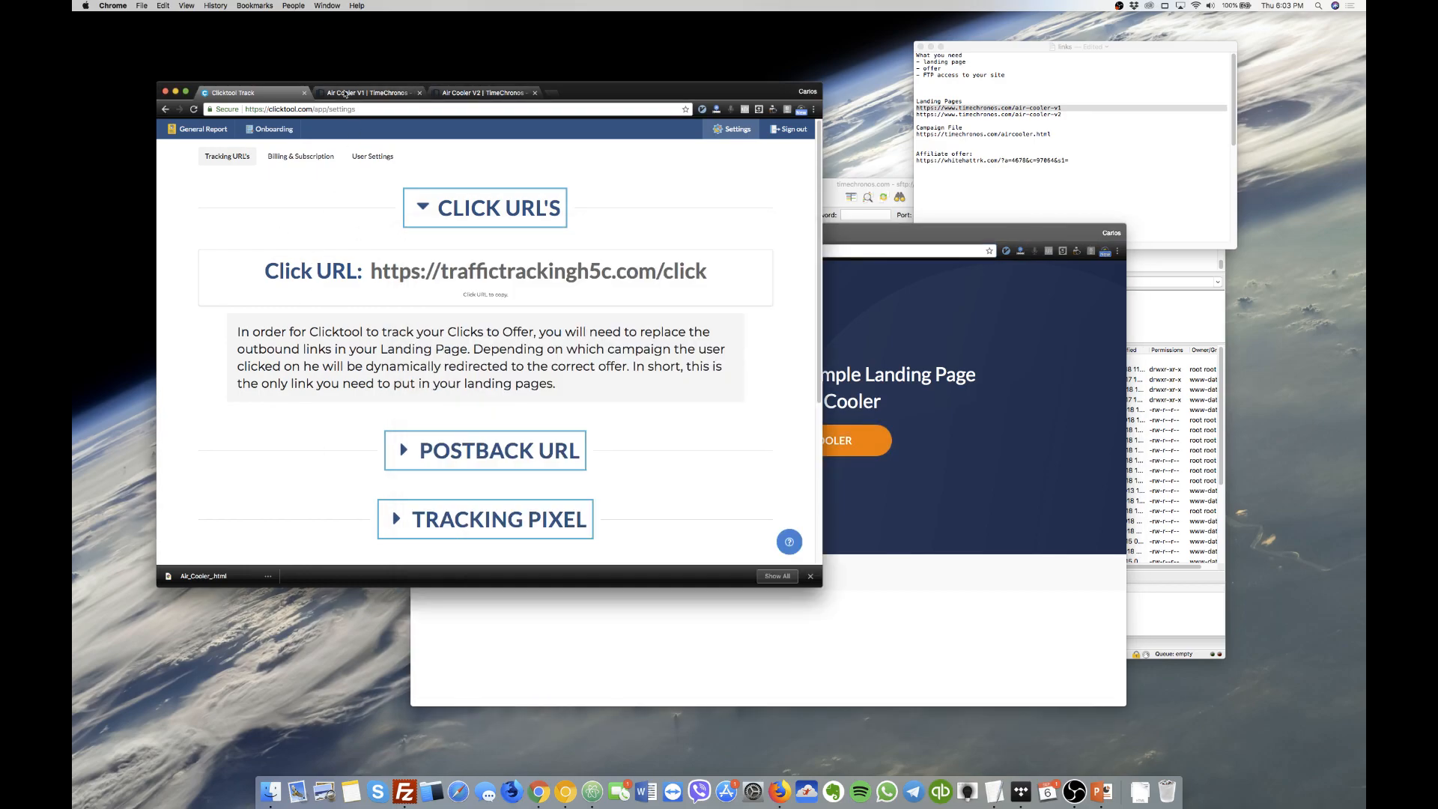
click(363, 92)
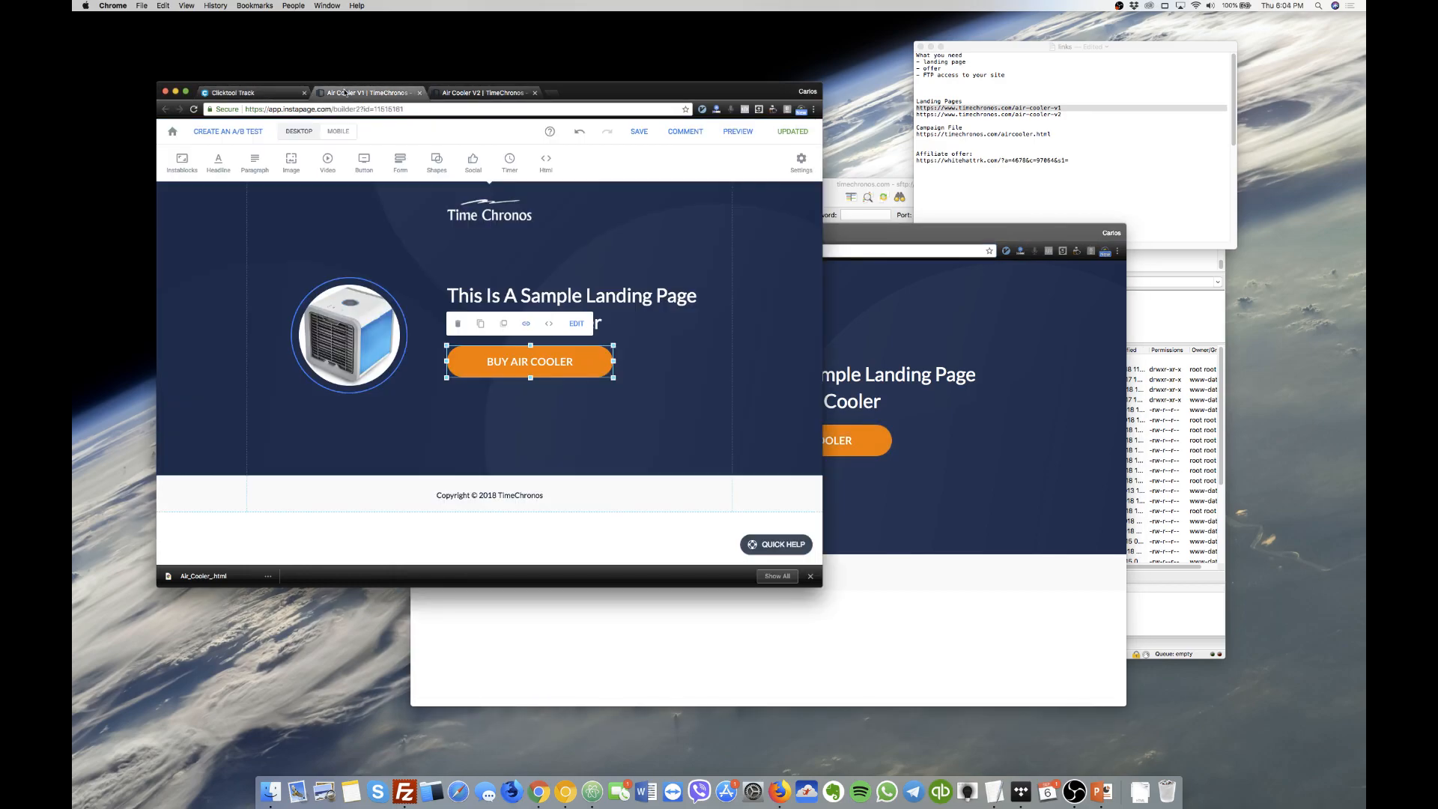
click(526, 323)
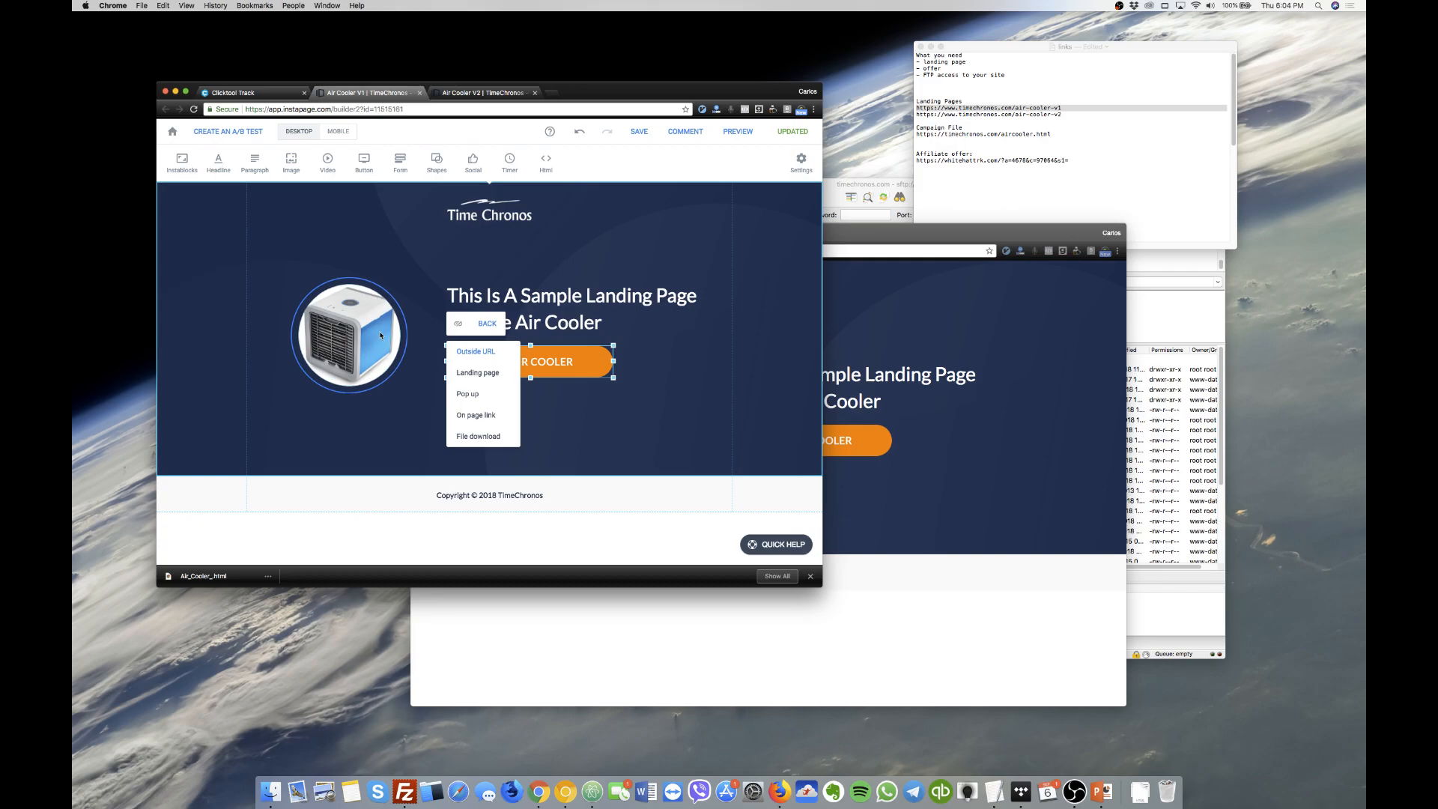
click(460, 358)
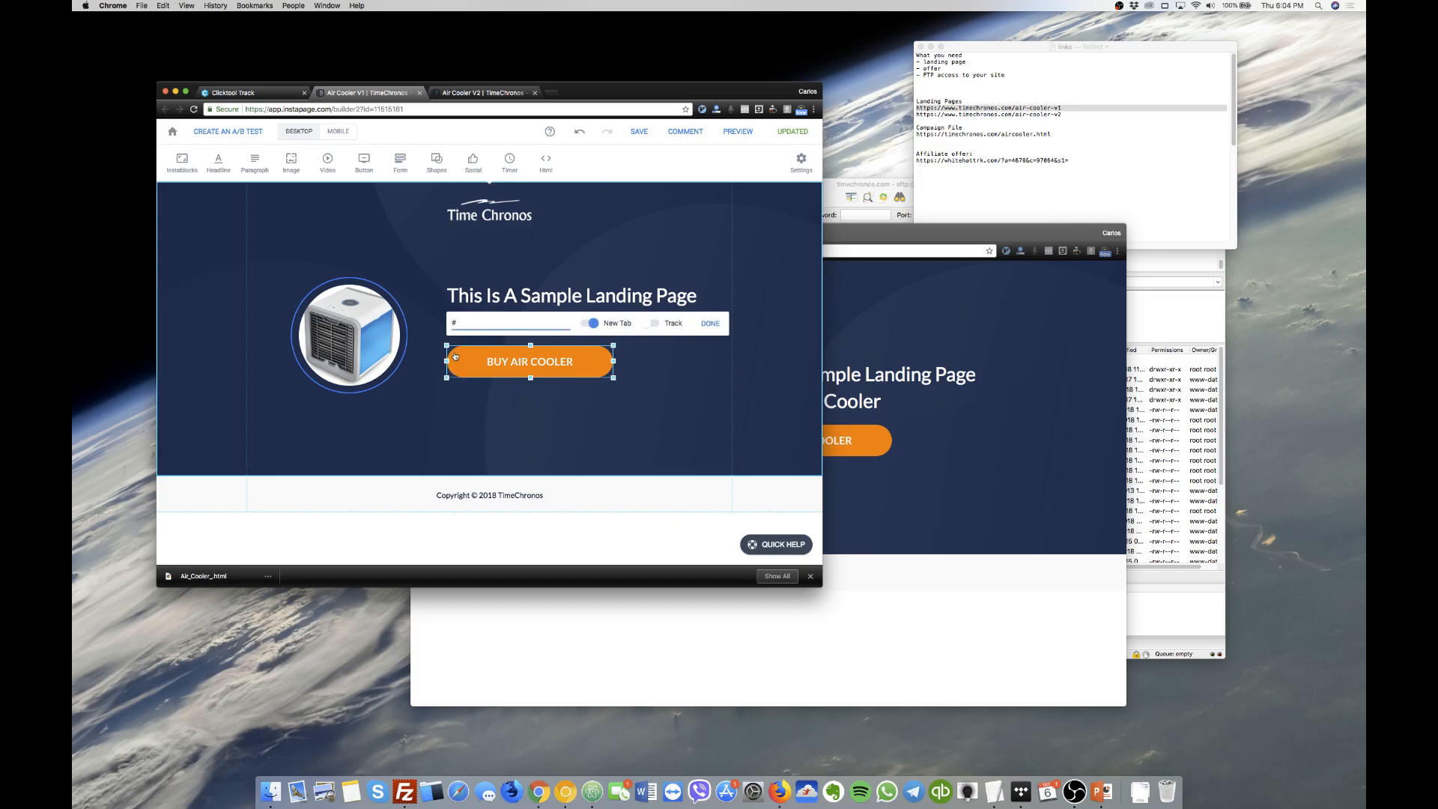
text(https://www.timechronos.com/air-cooler-v1)
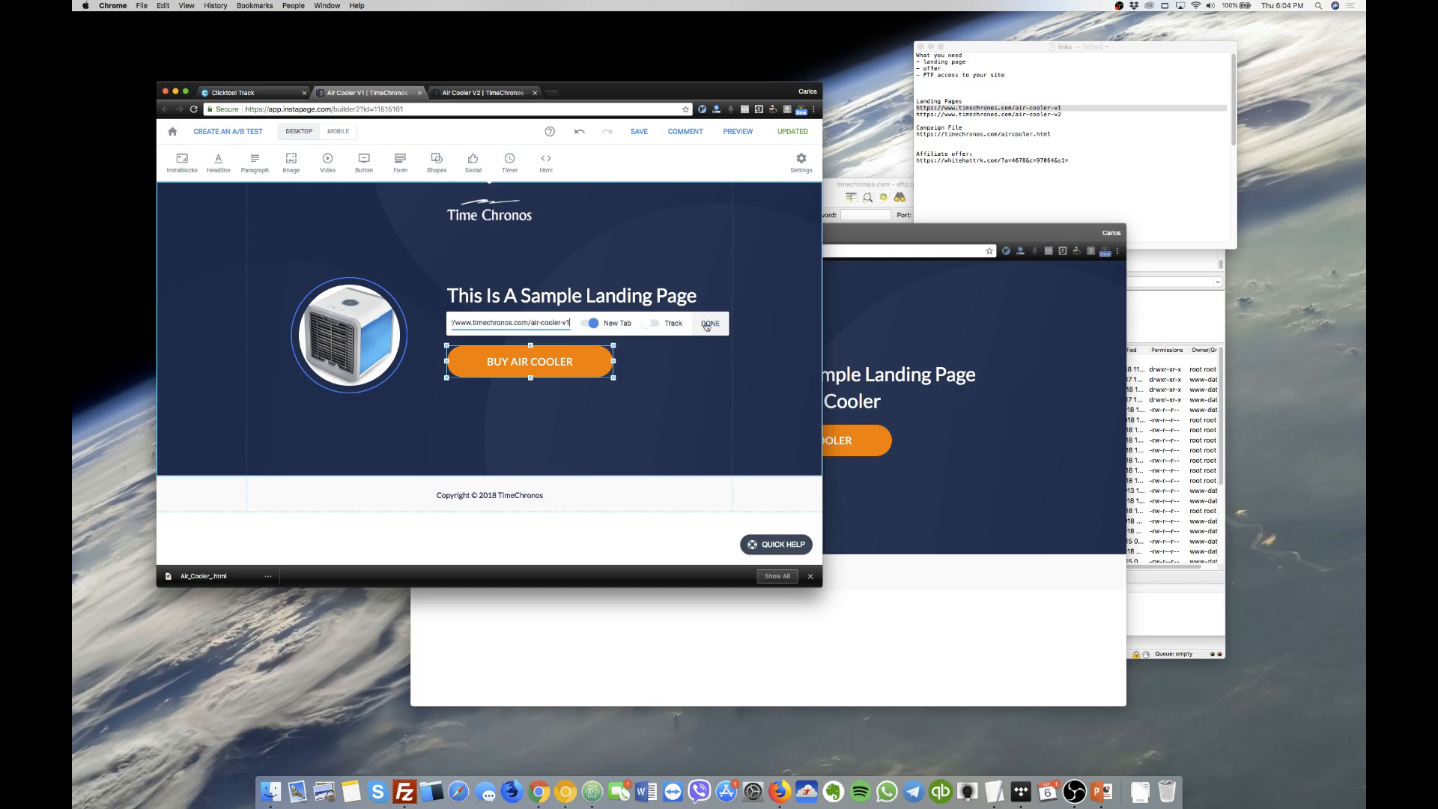
Highlight the target="_blank" attribute in the notes and compare it with the button's new-tab link setting.
click(956, 155)
scroll(959, 157, down, 2)
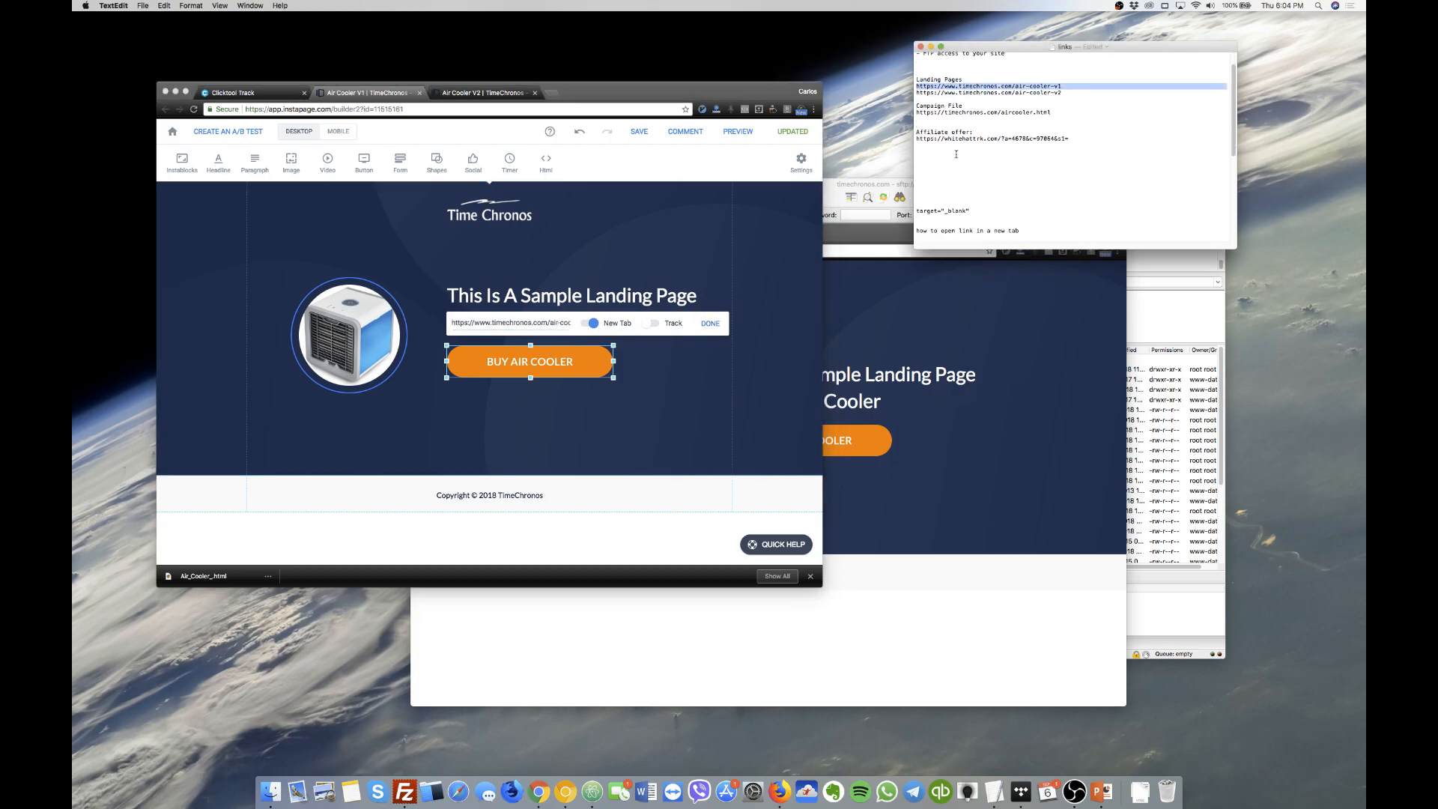
click(970, 215)
drag(970, 215, 918, 214)
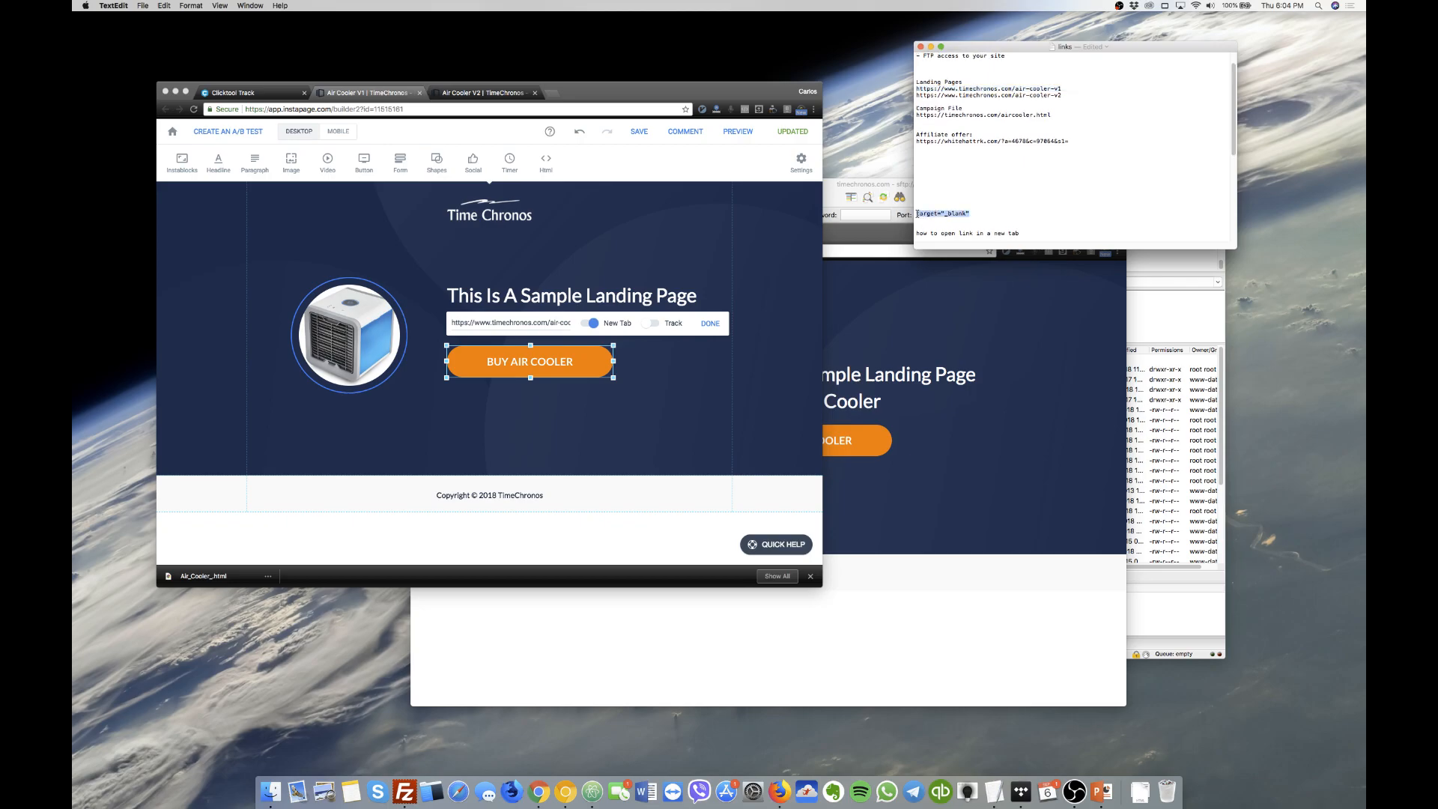
click(470, 323)
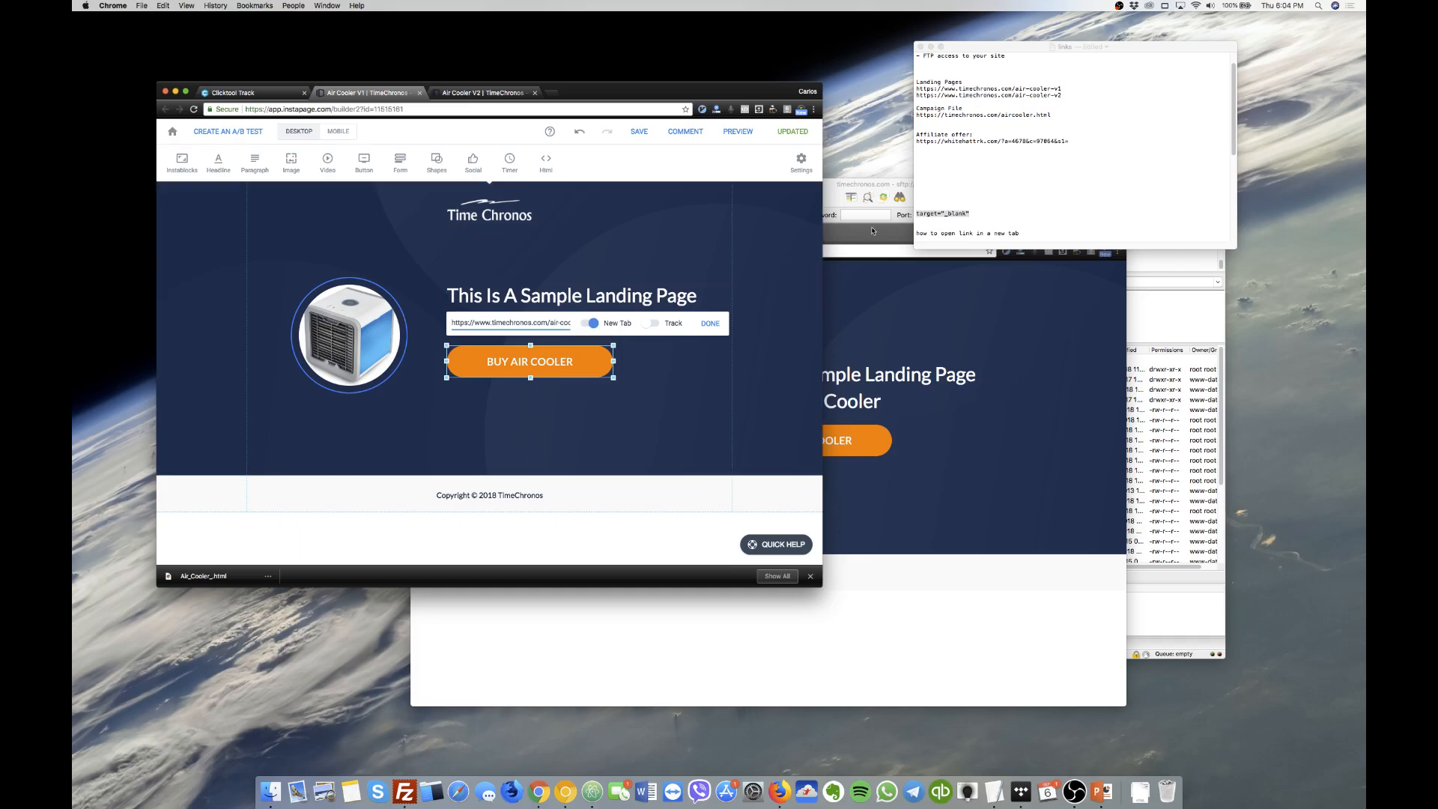
click(927, 213)
drag(972, 214, 914, 216)
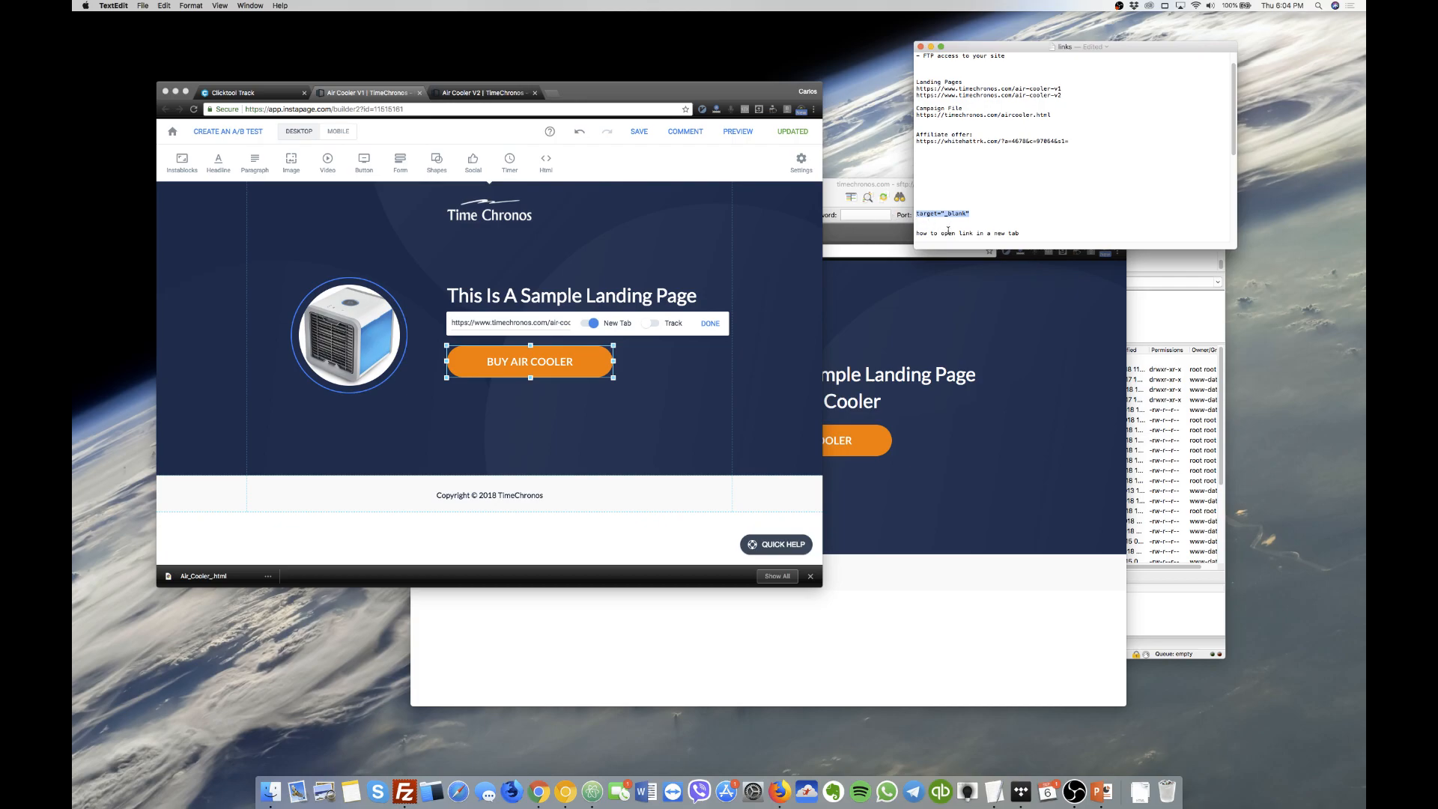
Extend the note's search phrase to "How to open link in a new tab html" and select the target="_blank" line.
triple_click(946, 233)
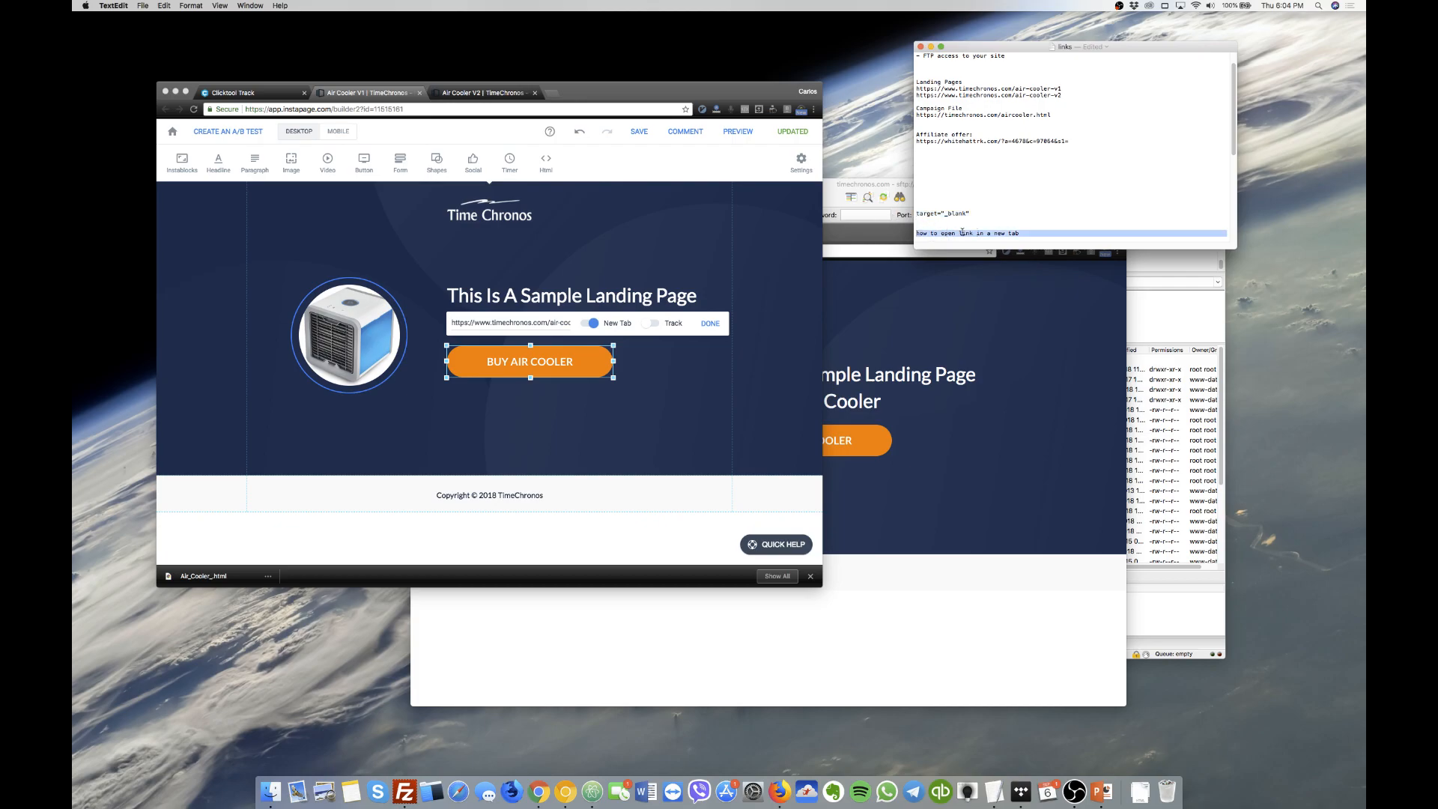
click(1022, 234)
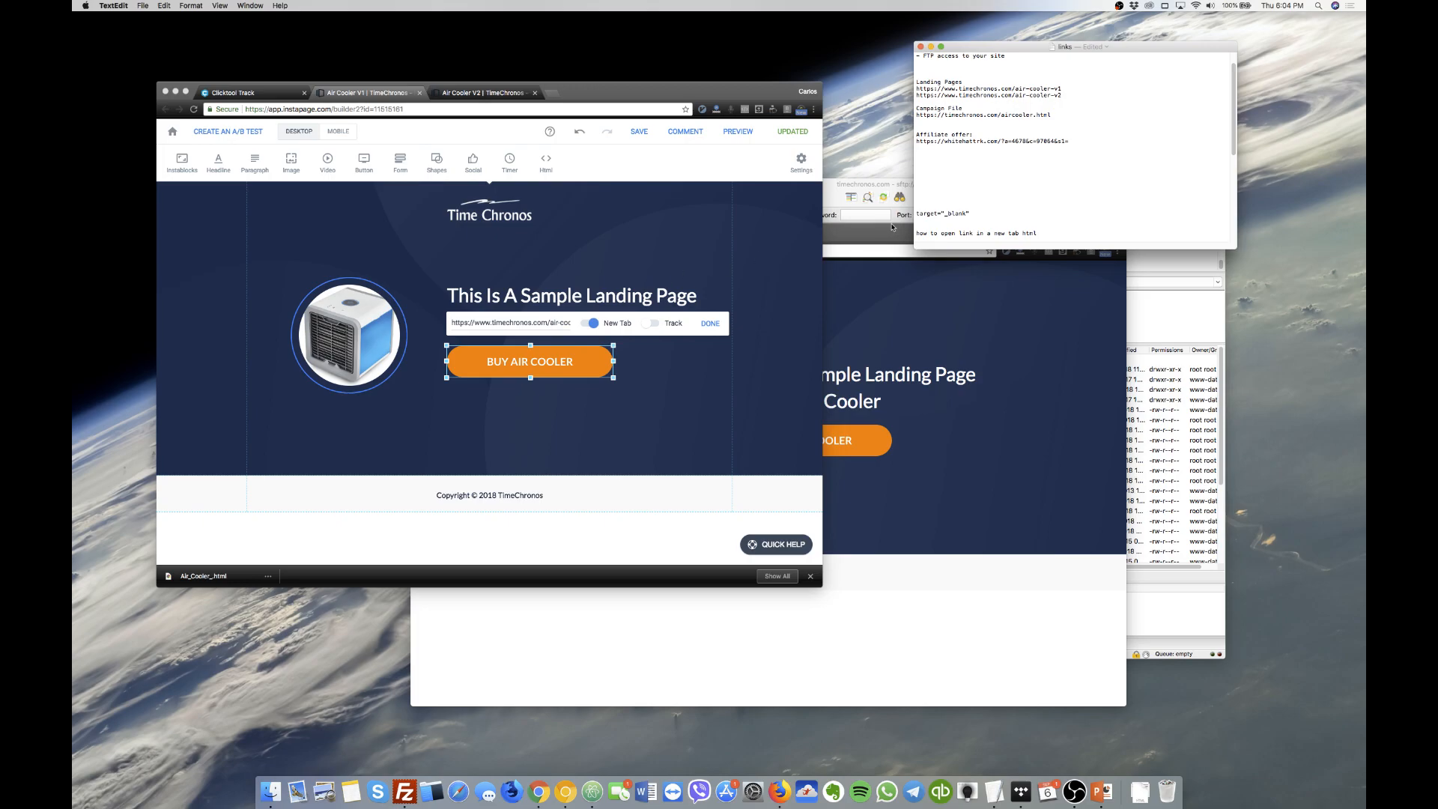
drag(969, 215, 916, 213)
Confirm the Buy Air Cooler button's link on Air Cooler V1 and publish the changes to the live page.
click(683, 299)
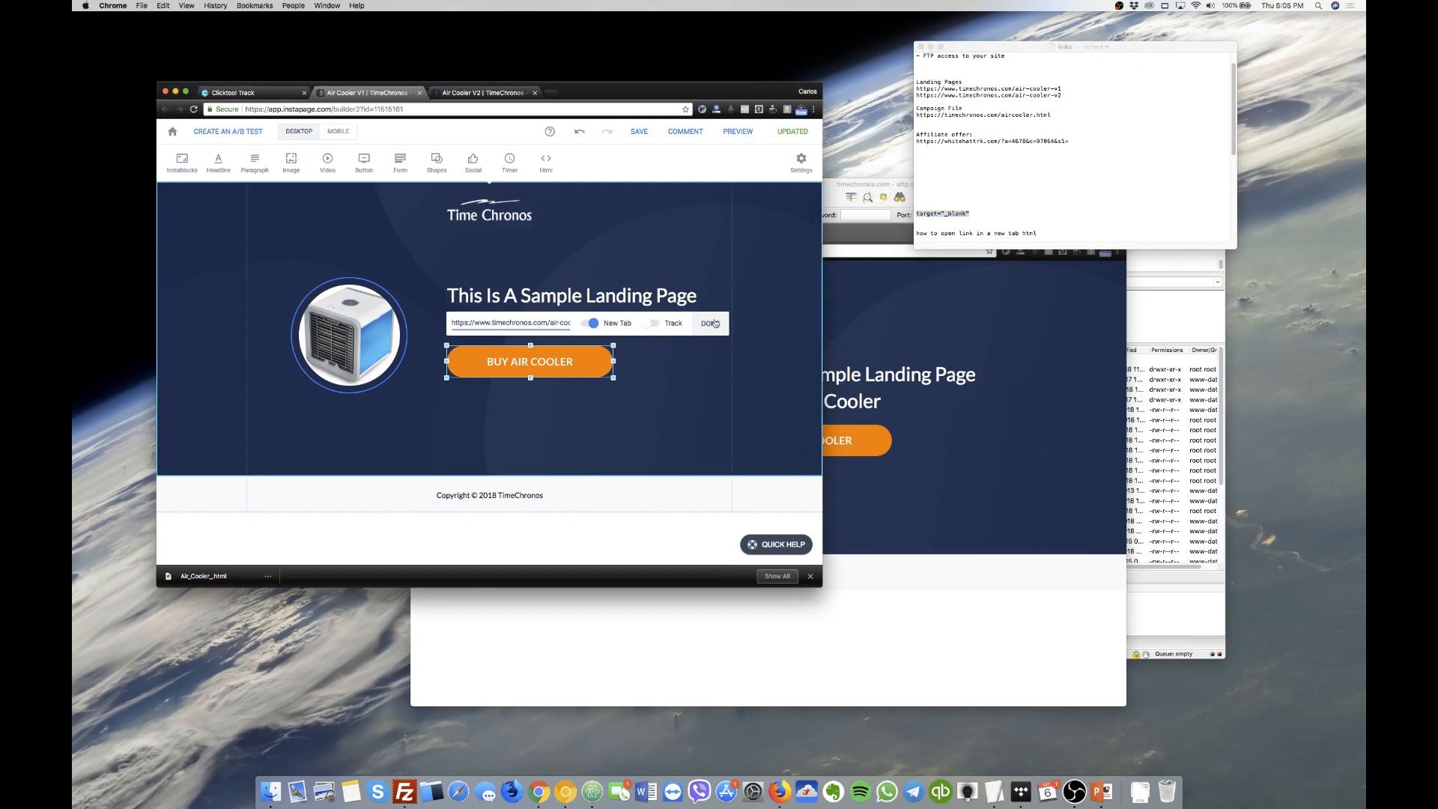
click(710, 323)
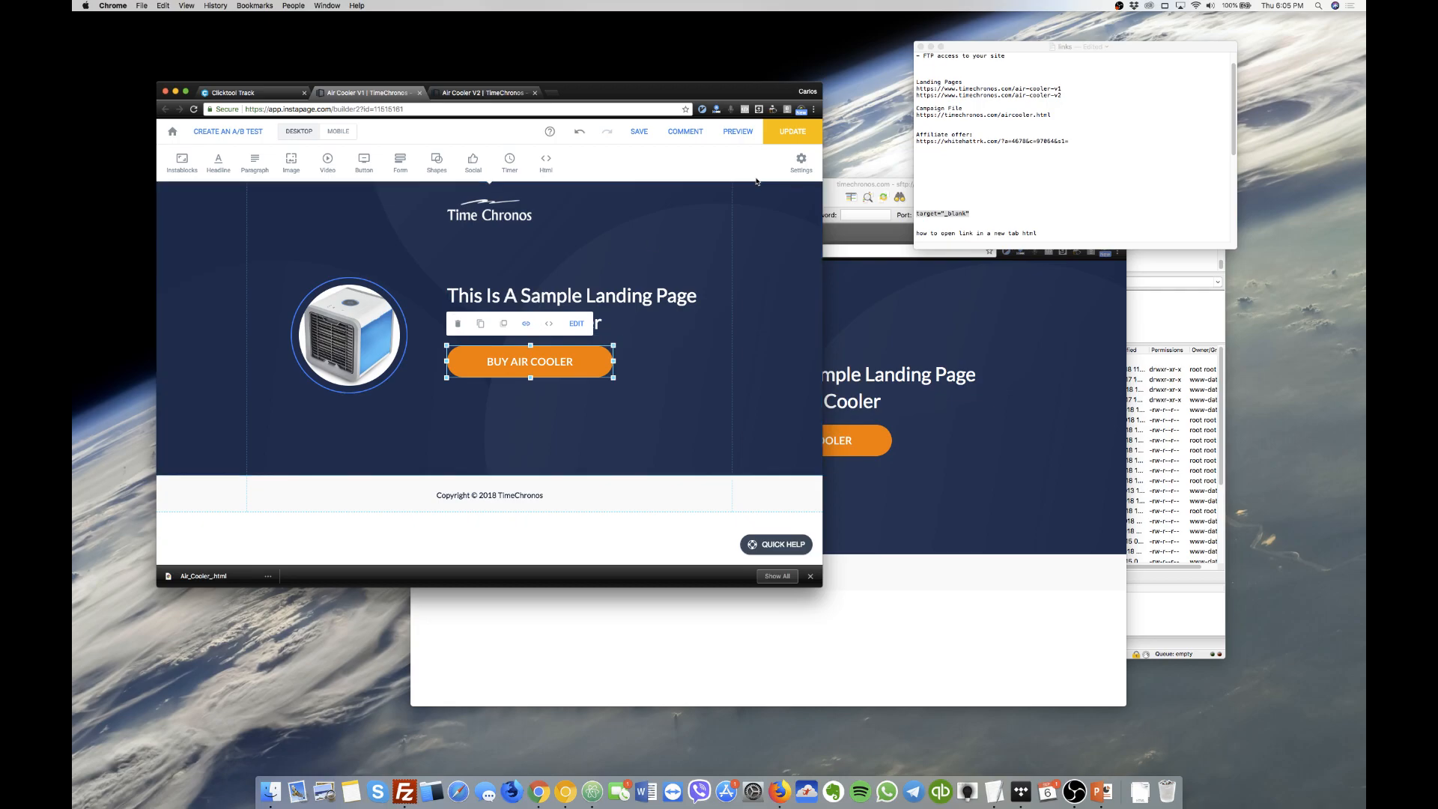
click(789, 133)
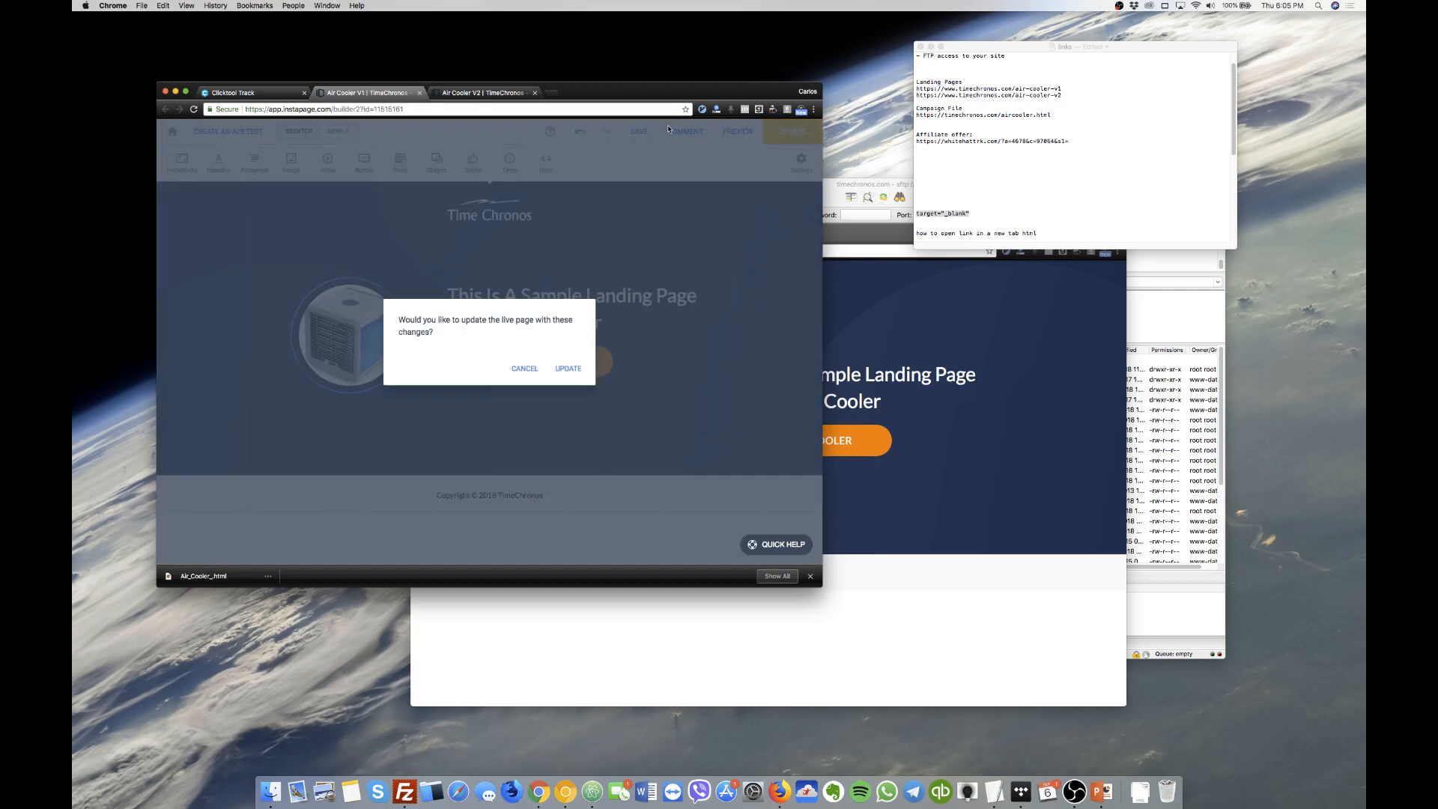
click(567, 370)
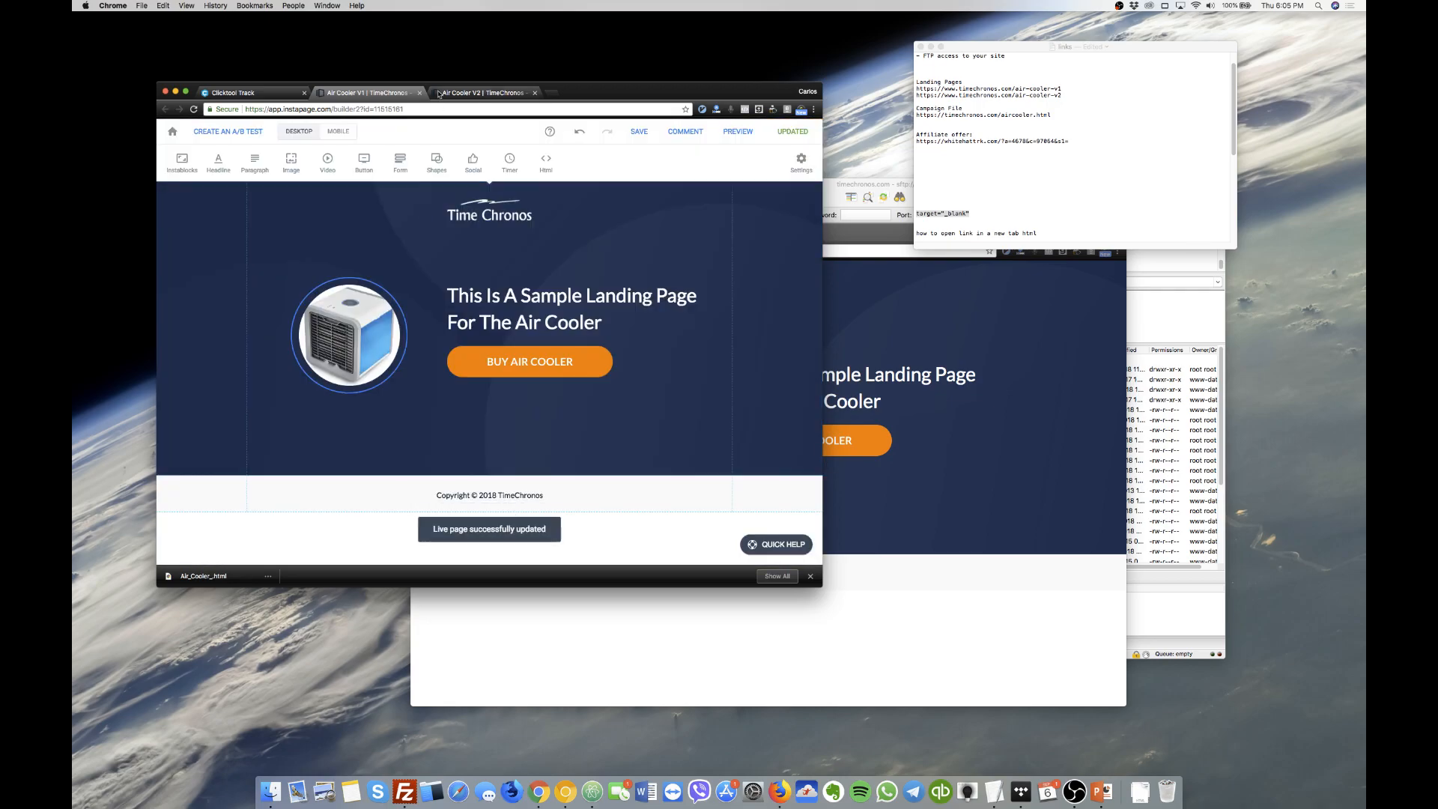
click(437, 92)
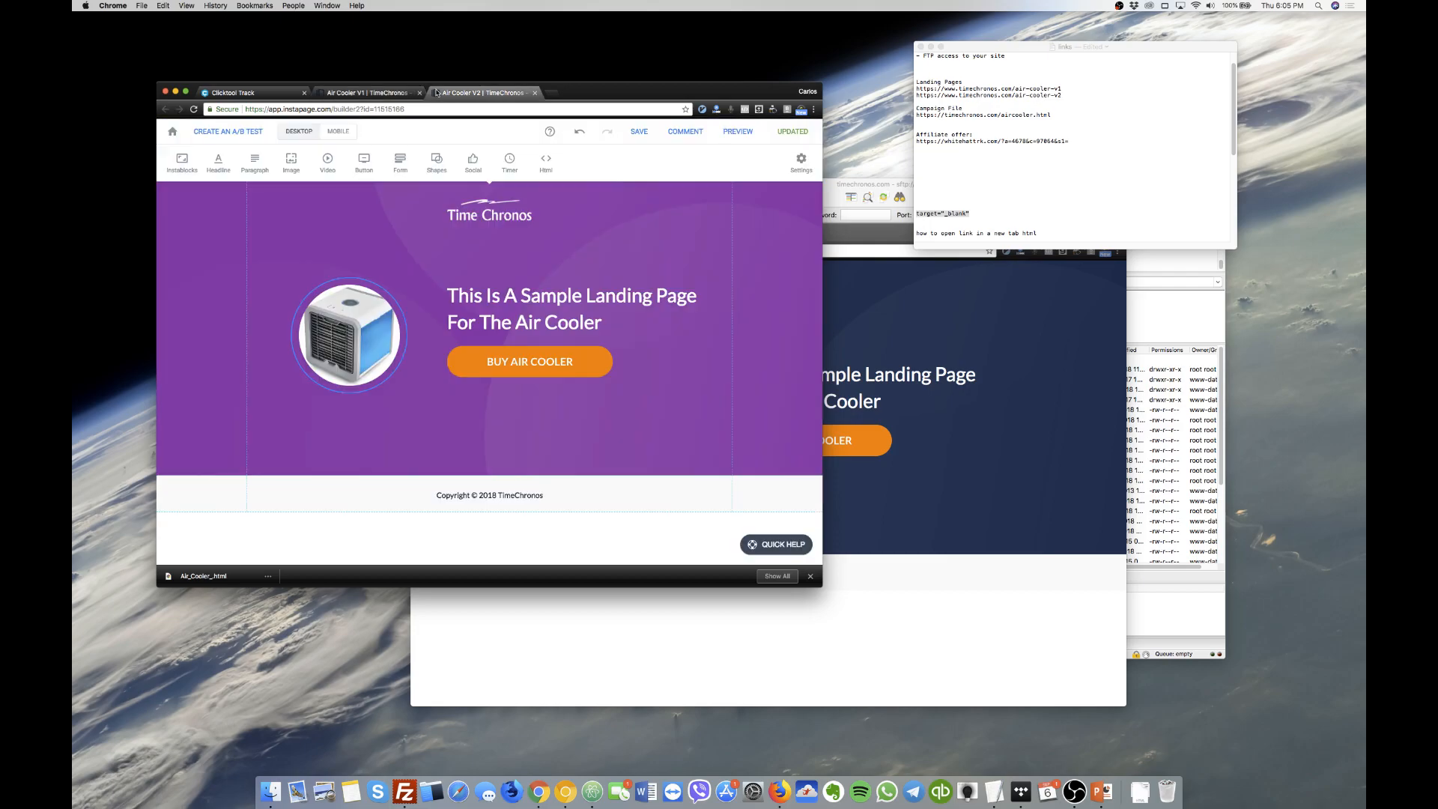
click(517, 361)
click(516, 323)
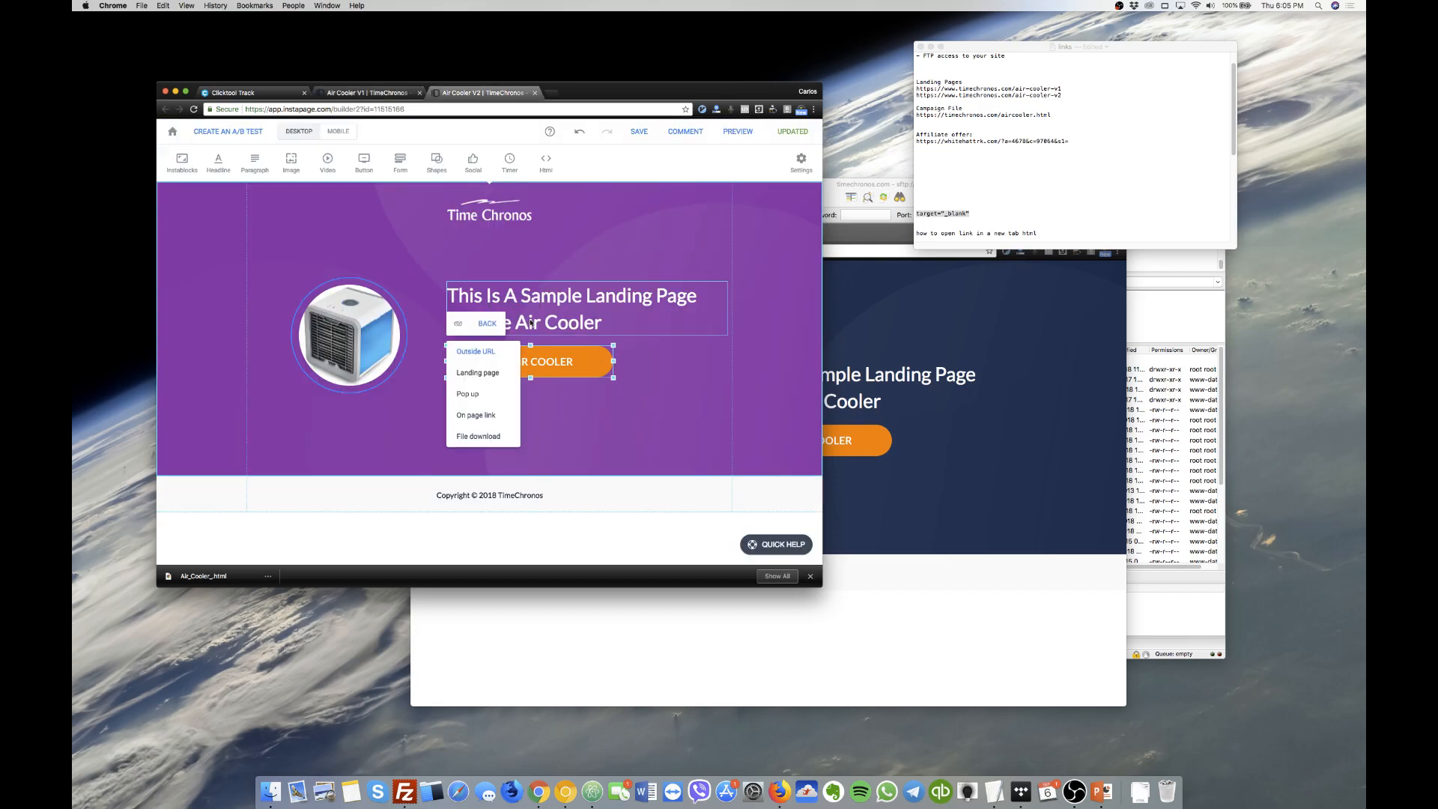
click(501, 360)
text(https://www.timechronos.com/air-cooler-v1)
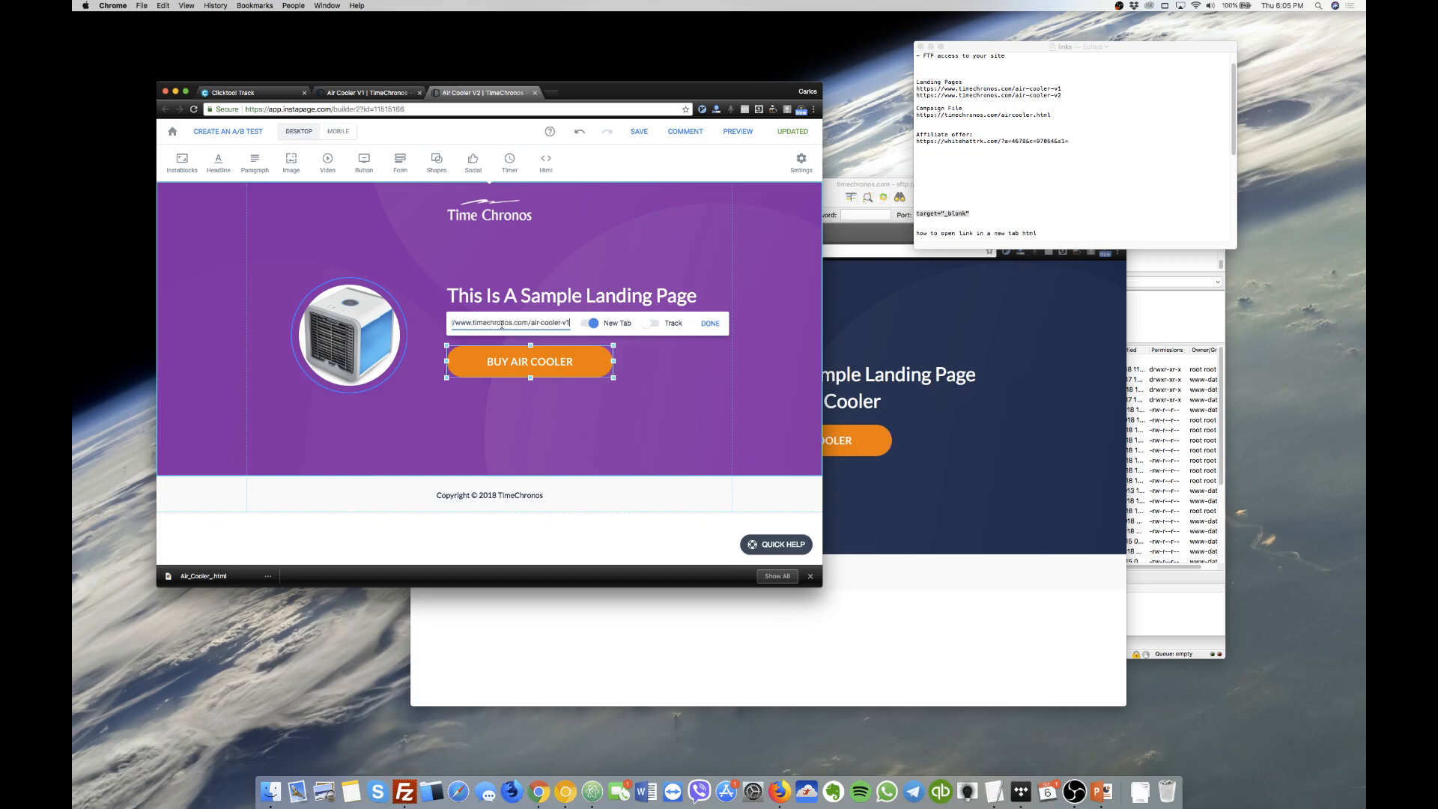
click(709, 324)
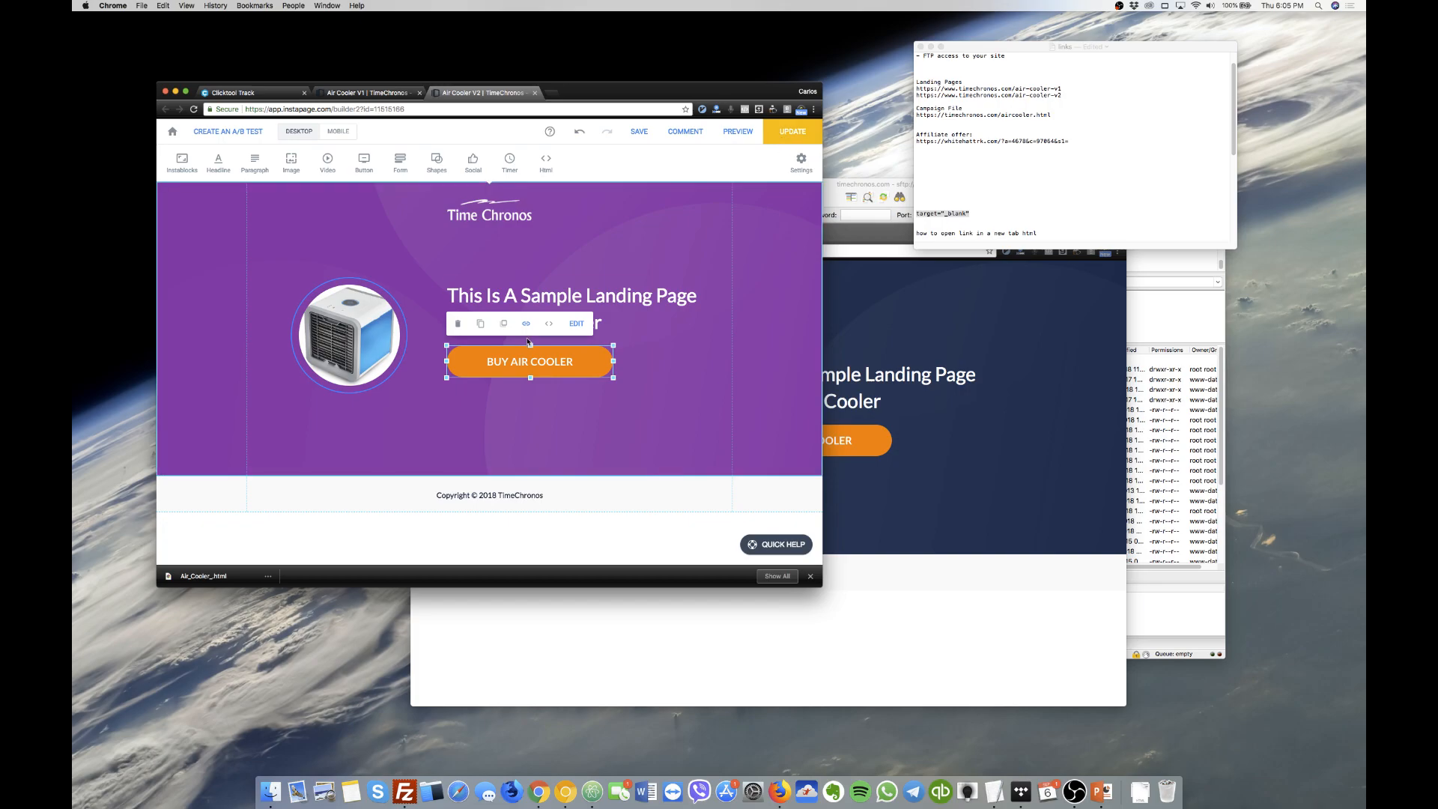
Recheck the V2 button's outside URL and new-tab setting, then publish the changes to the live page.
click(526, 323)
click(506, 348)
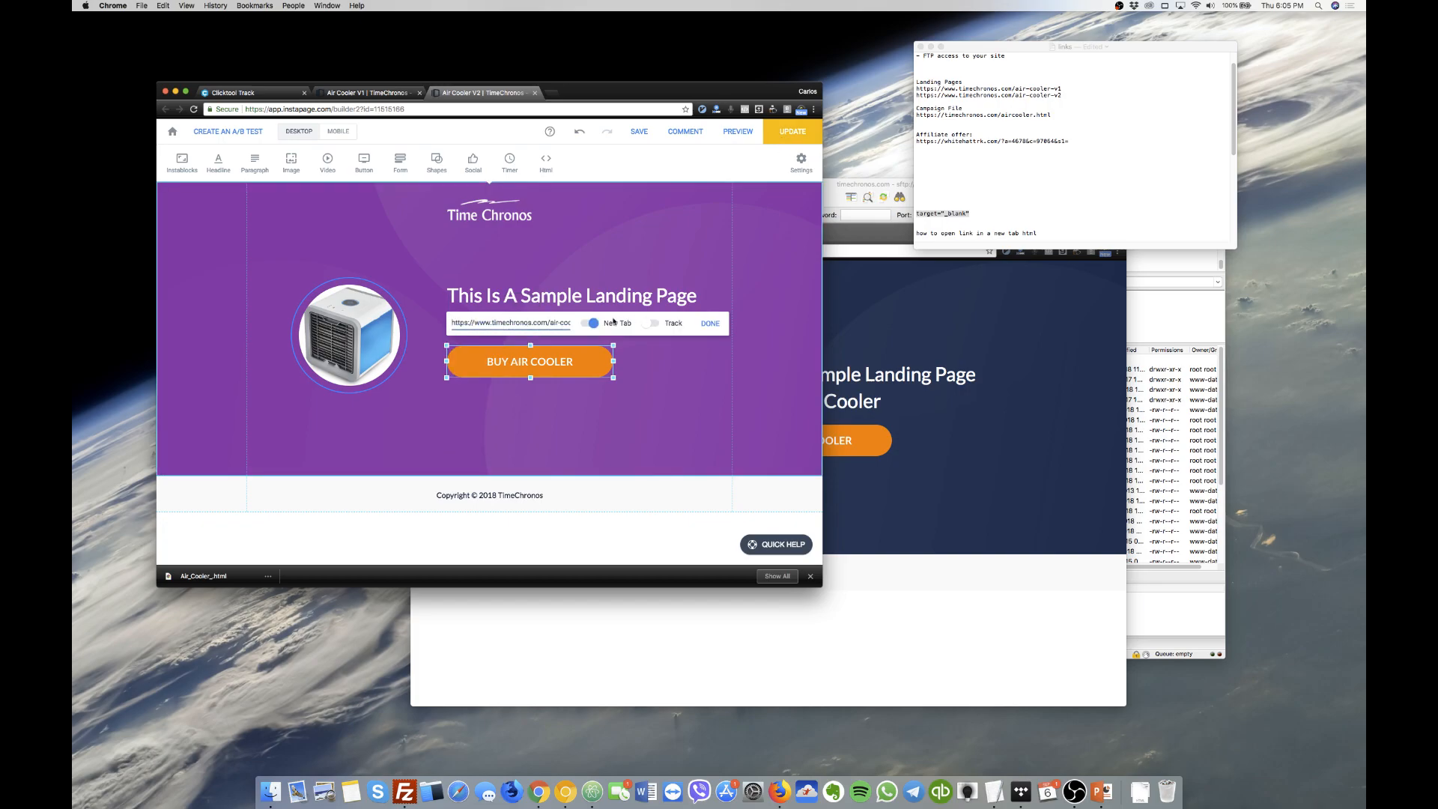
click(708, 323)
click(777, 139)
click(569, 369)
Reload the aircooler.html test page several times and follow the Buy Air Cooler button on the pages that open.
click(892, 300)
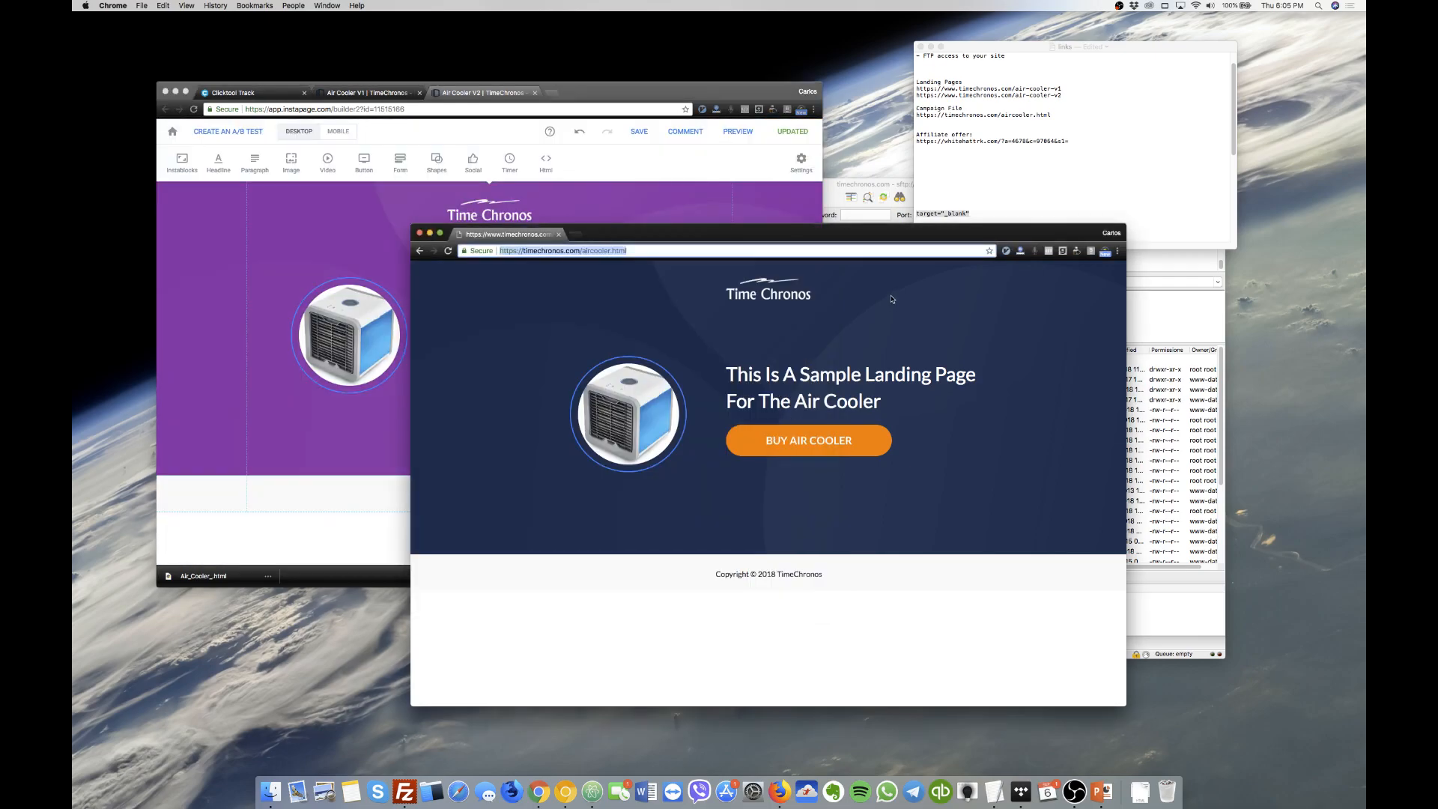
click(448, 250)
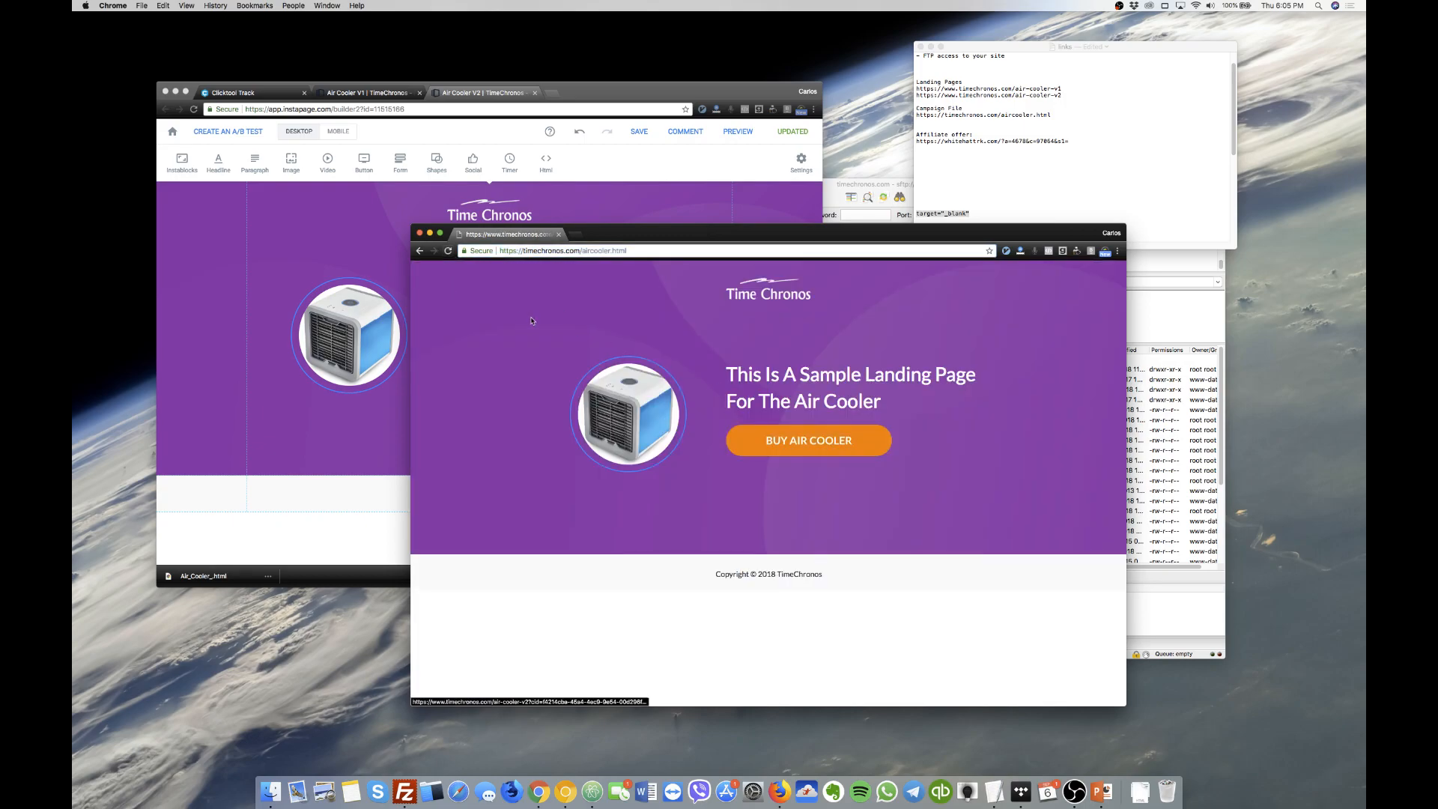
key(super+r)
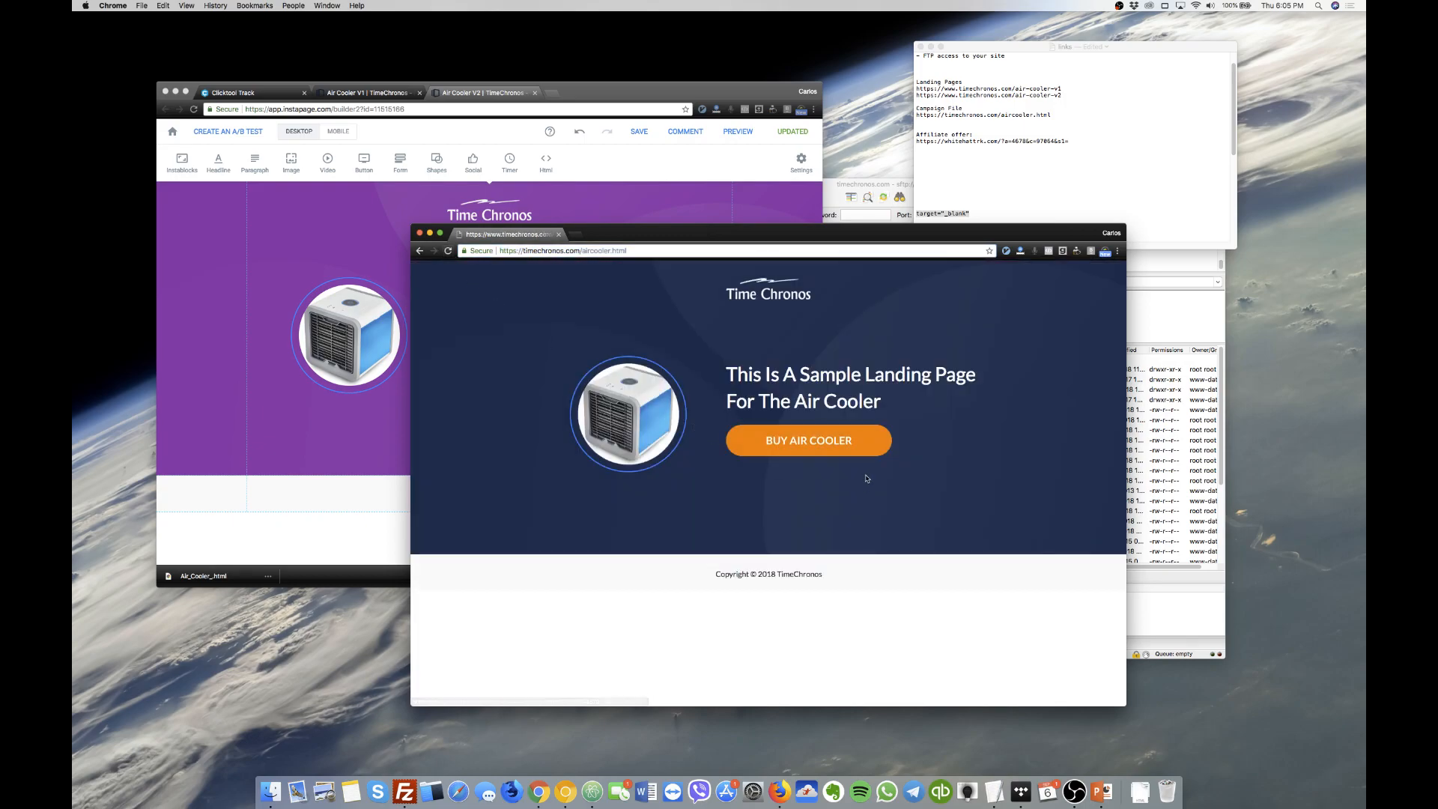
click(447, 251)
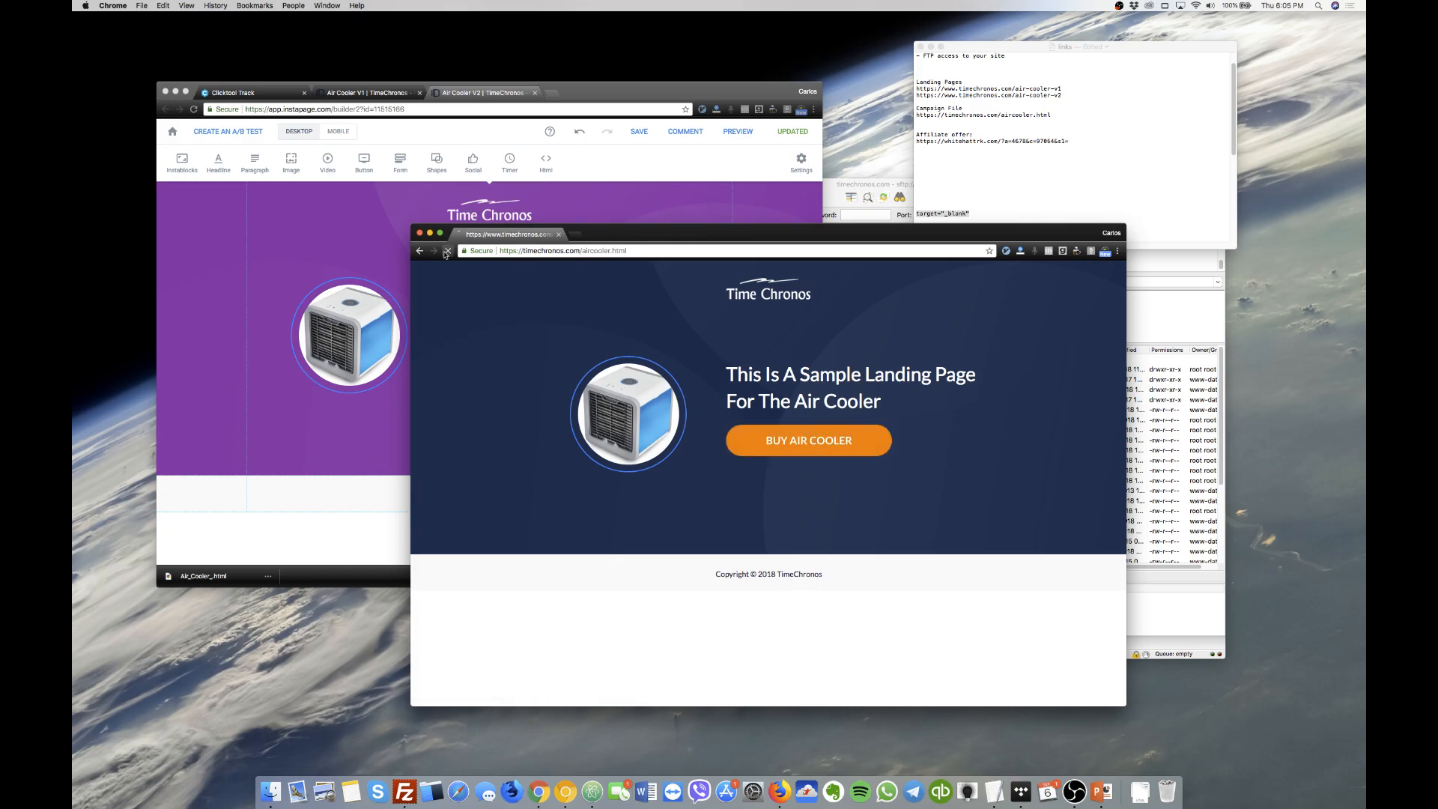
click(813, 444)
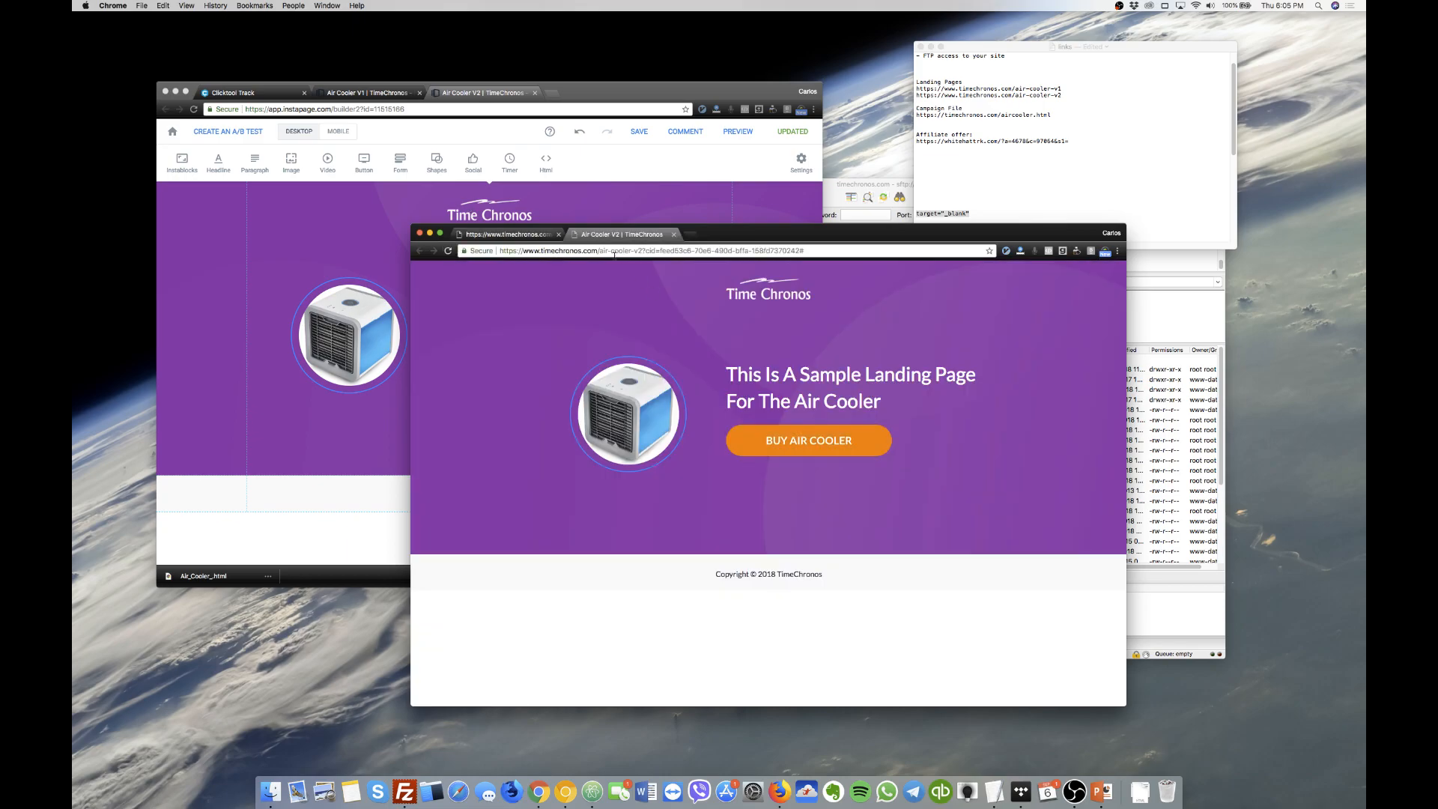
click(760, 441)
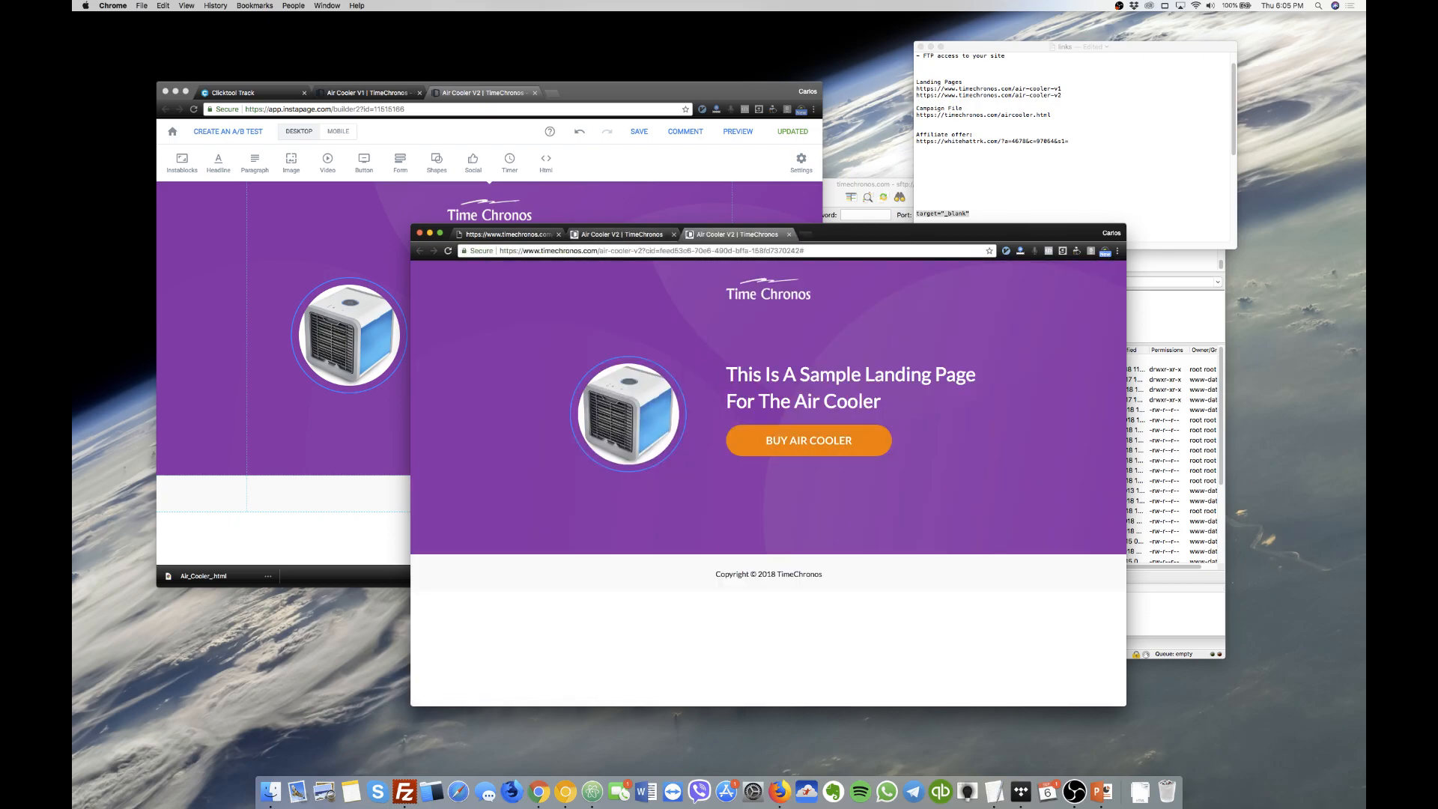
Bring the direct air-cooler-v1 window into view, reload it, test its Buy Air Cooler button and close the window.
drag(1365, 215, 537, 210)
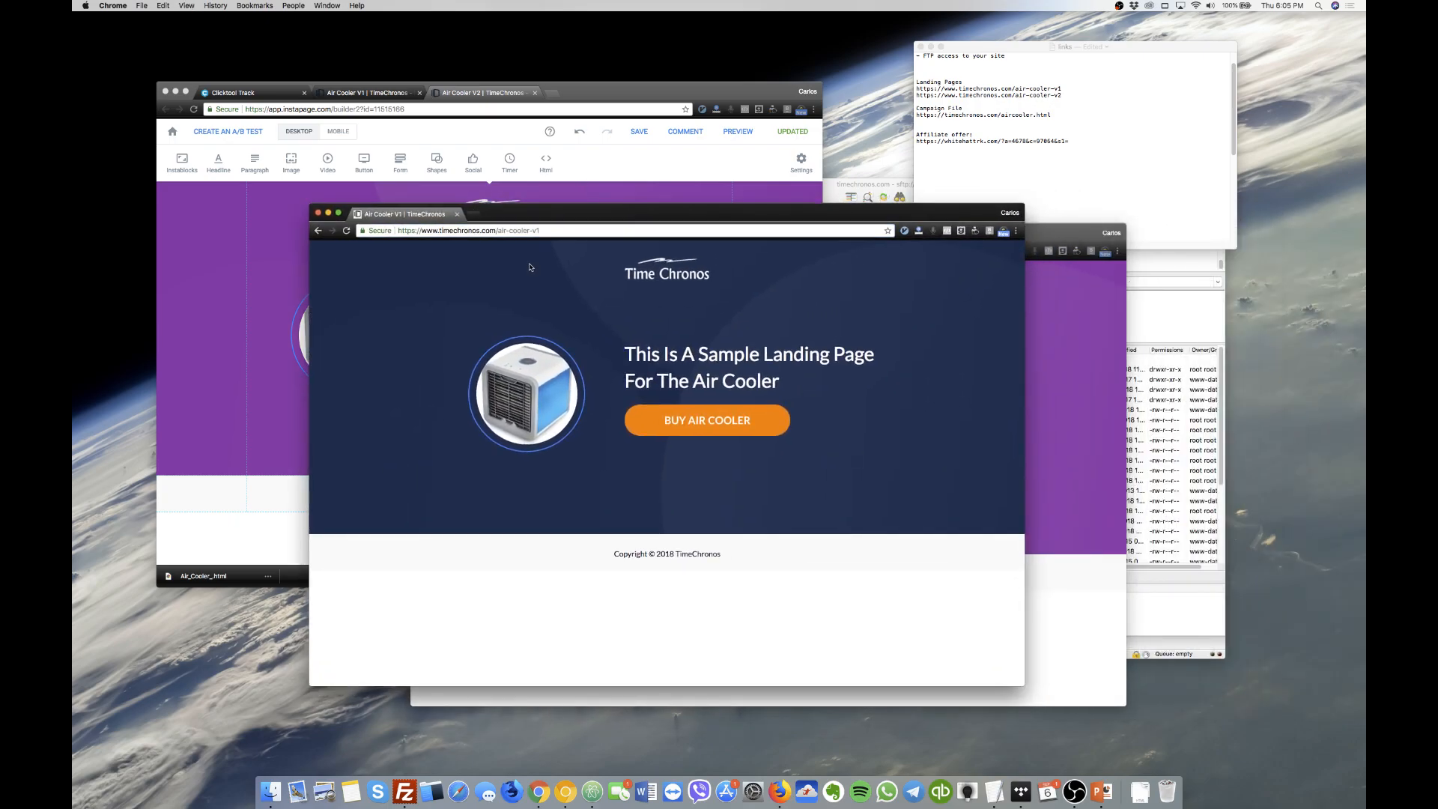
key(super+r)
key(super+r)
click(705, 432)
key(super+w)
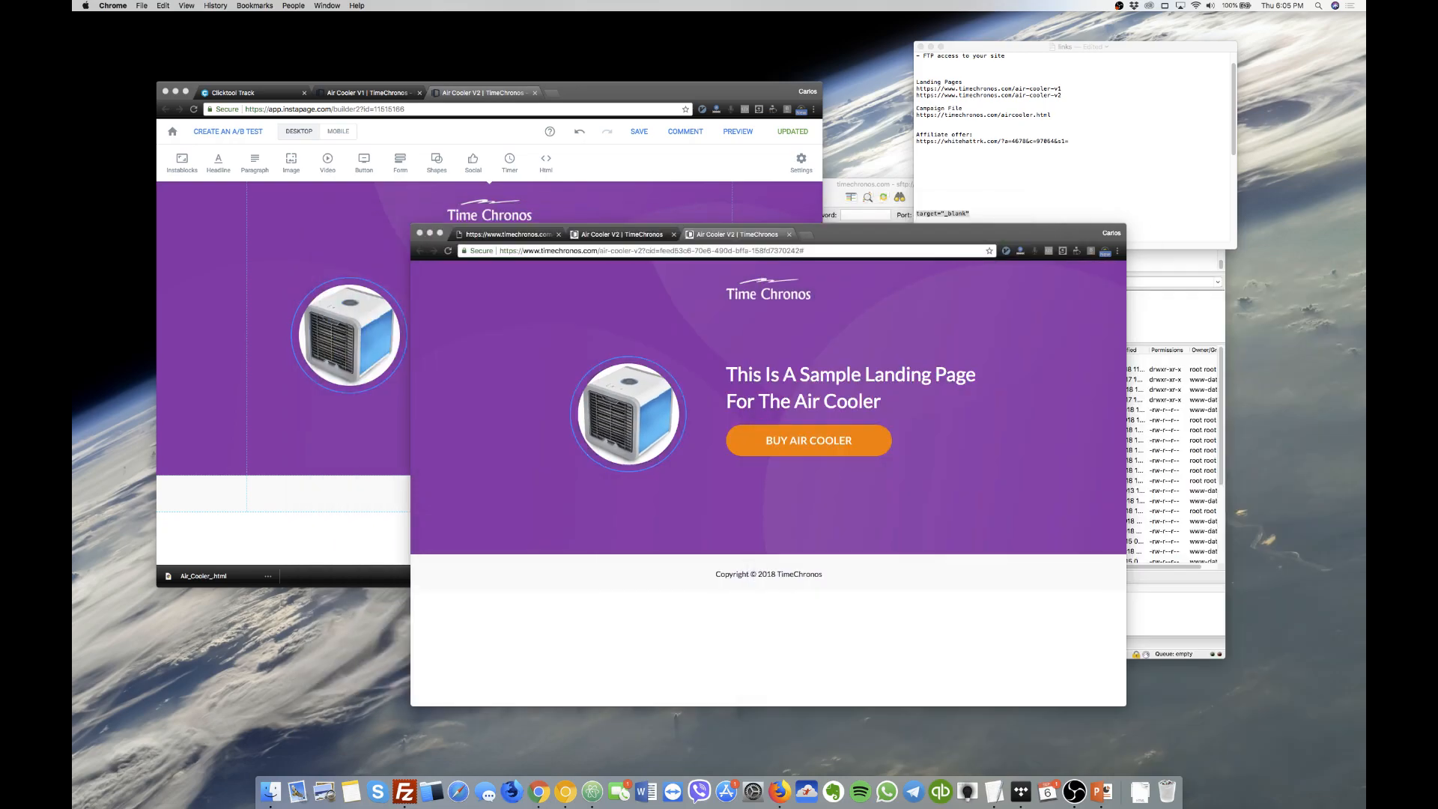
Compare the aircooler.html tab with the opened Air Cooler V2 tab, briefly opening and quitting Google Chrome Canary.
click(489, 230)
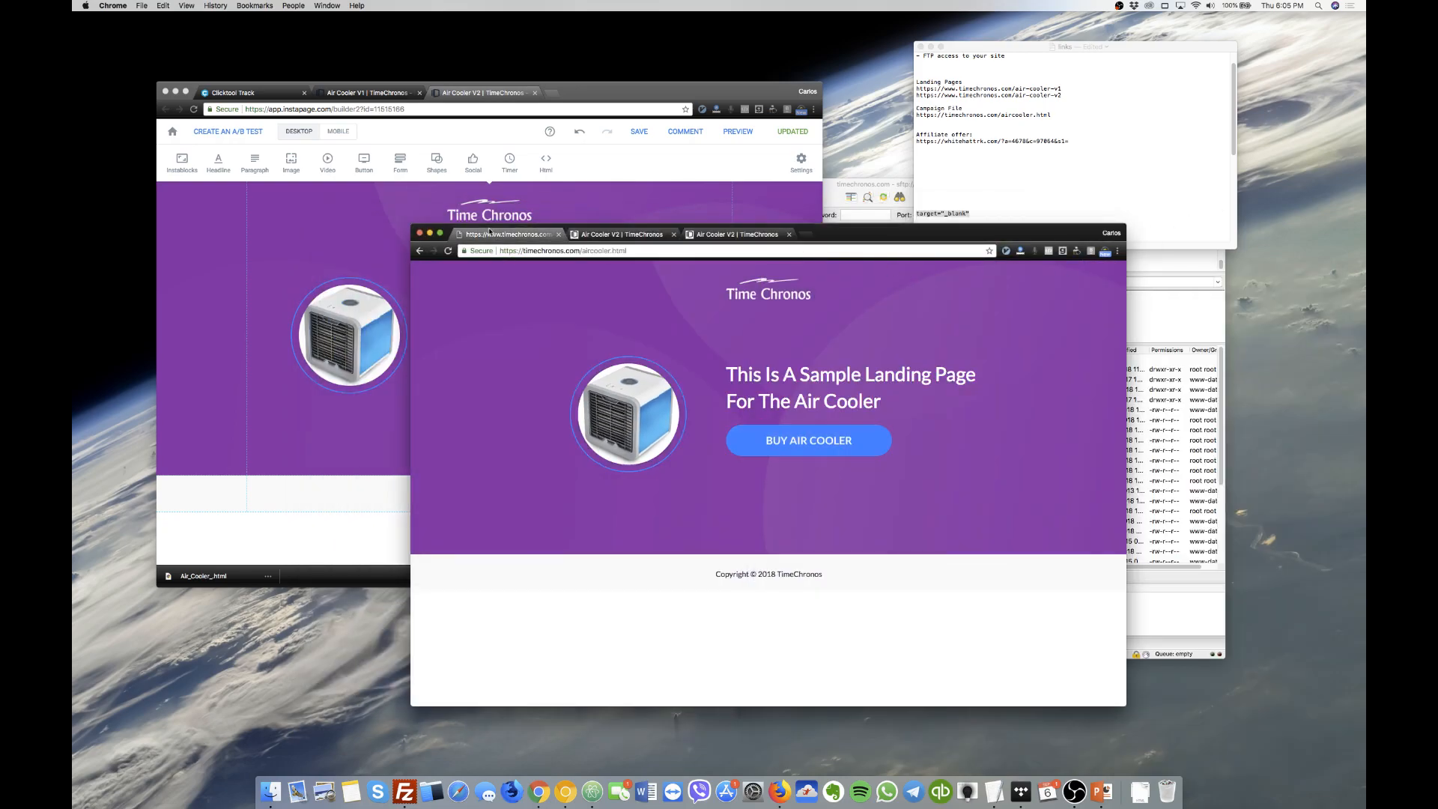
click(581, 235)
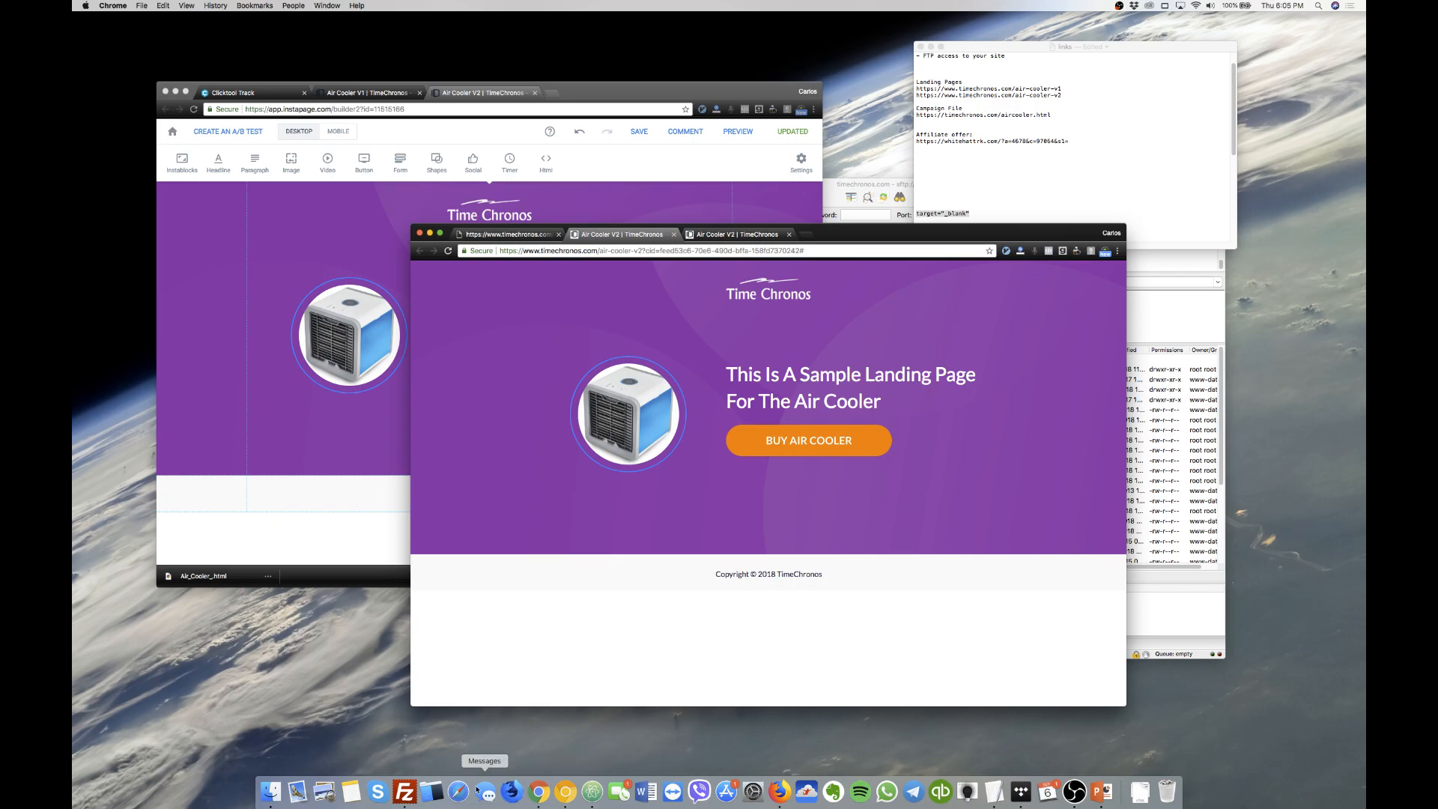
click(575, 786)
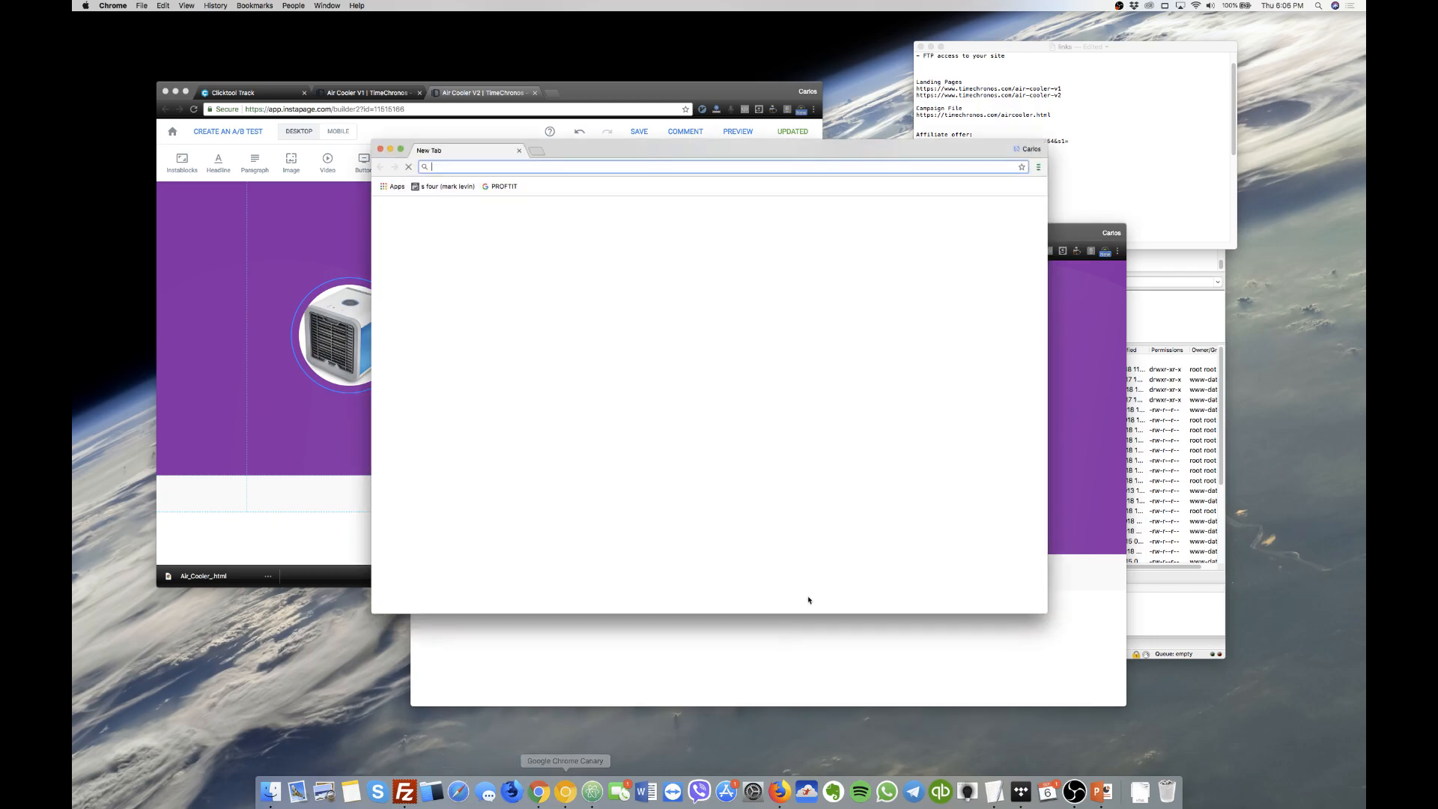
key(super+q)
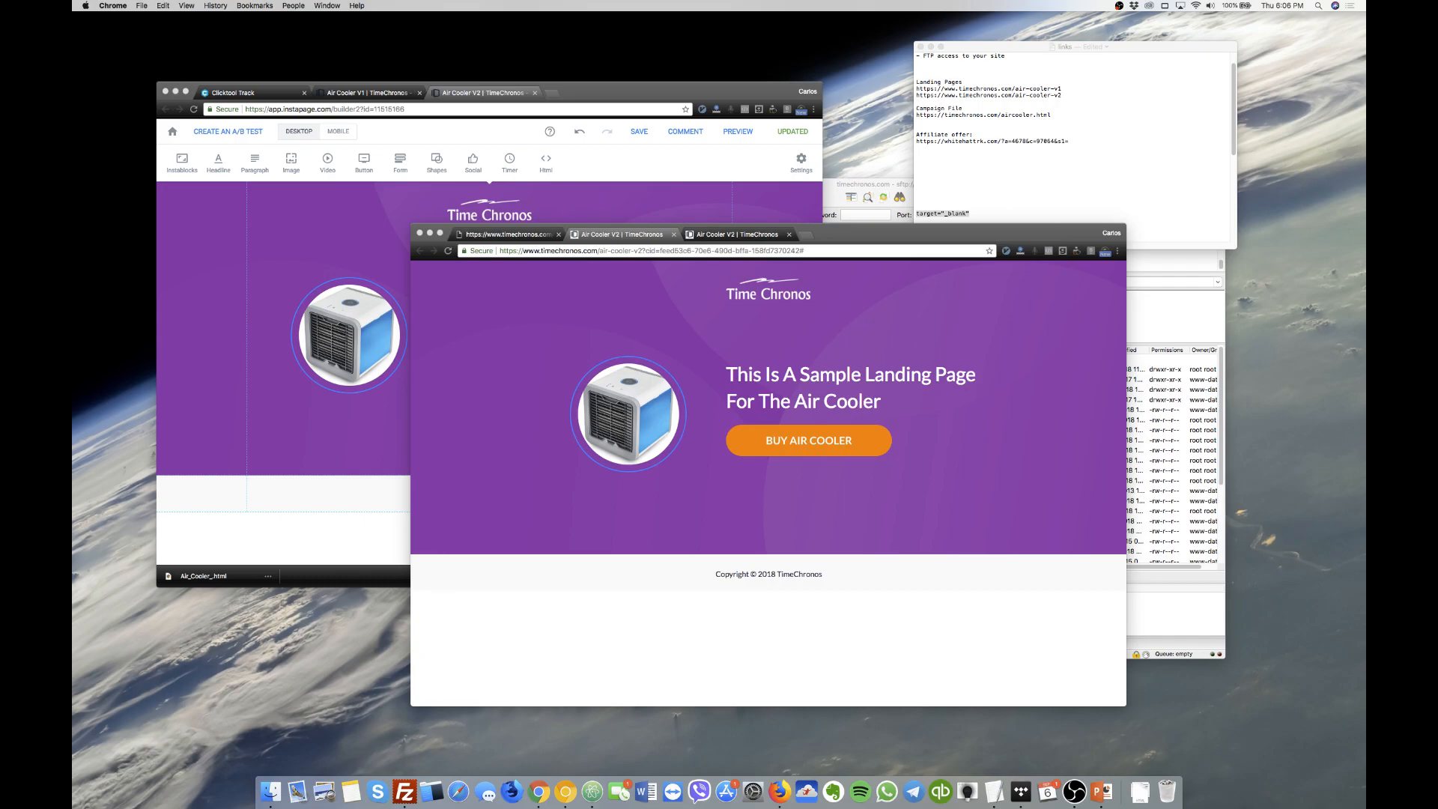
click(741, 433)
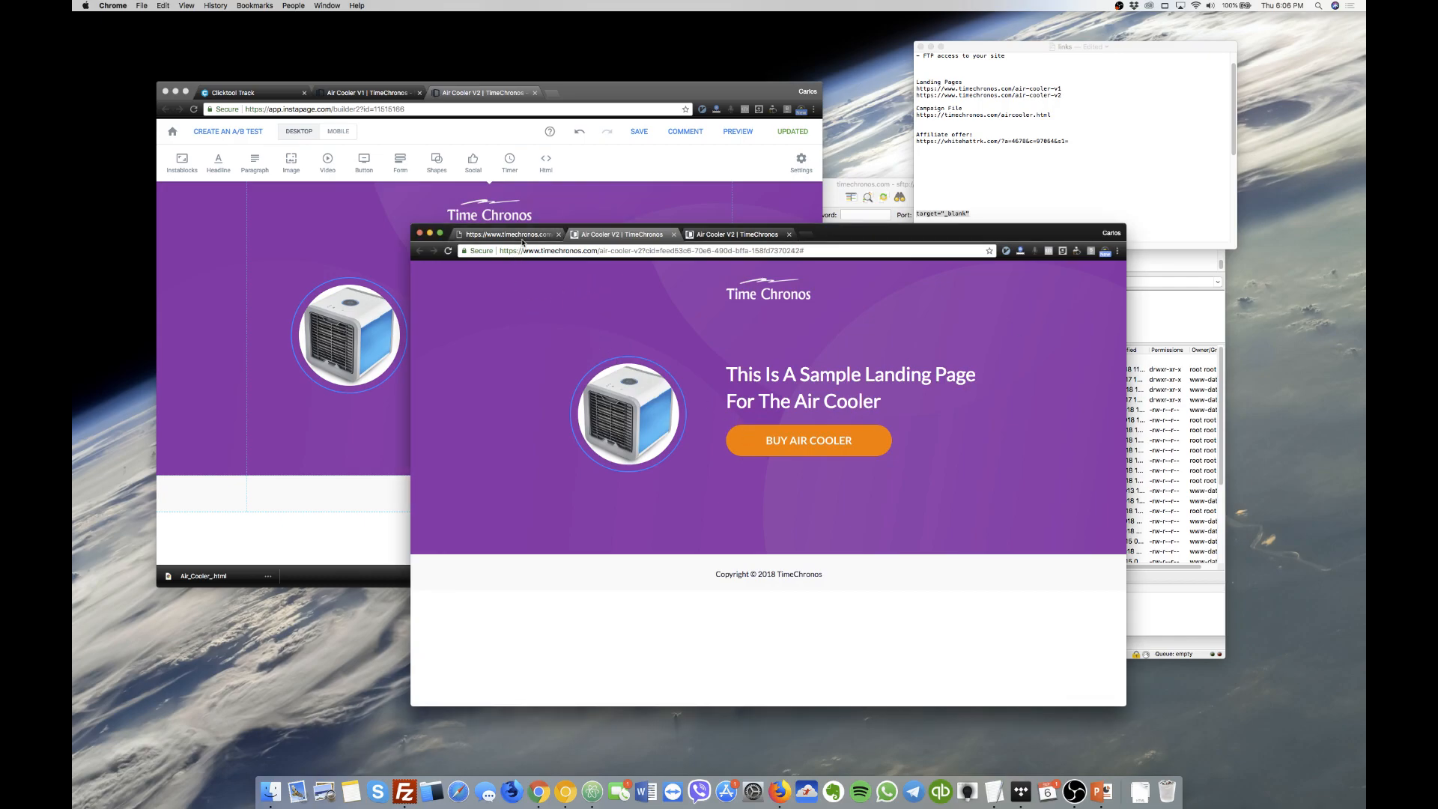
click(605, 251)
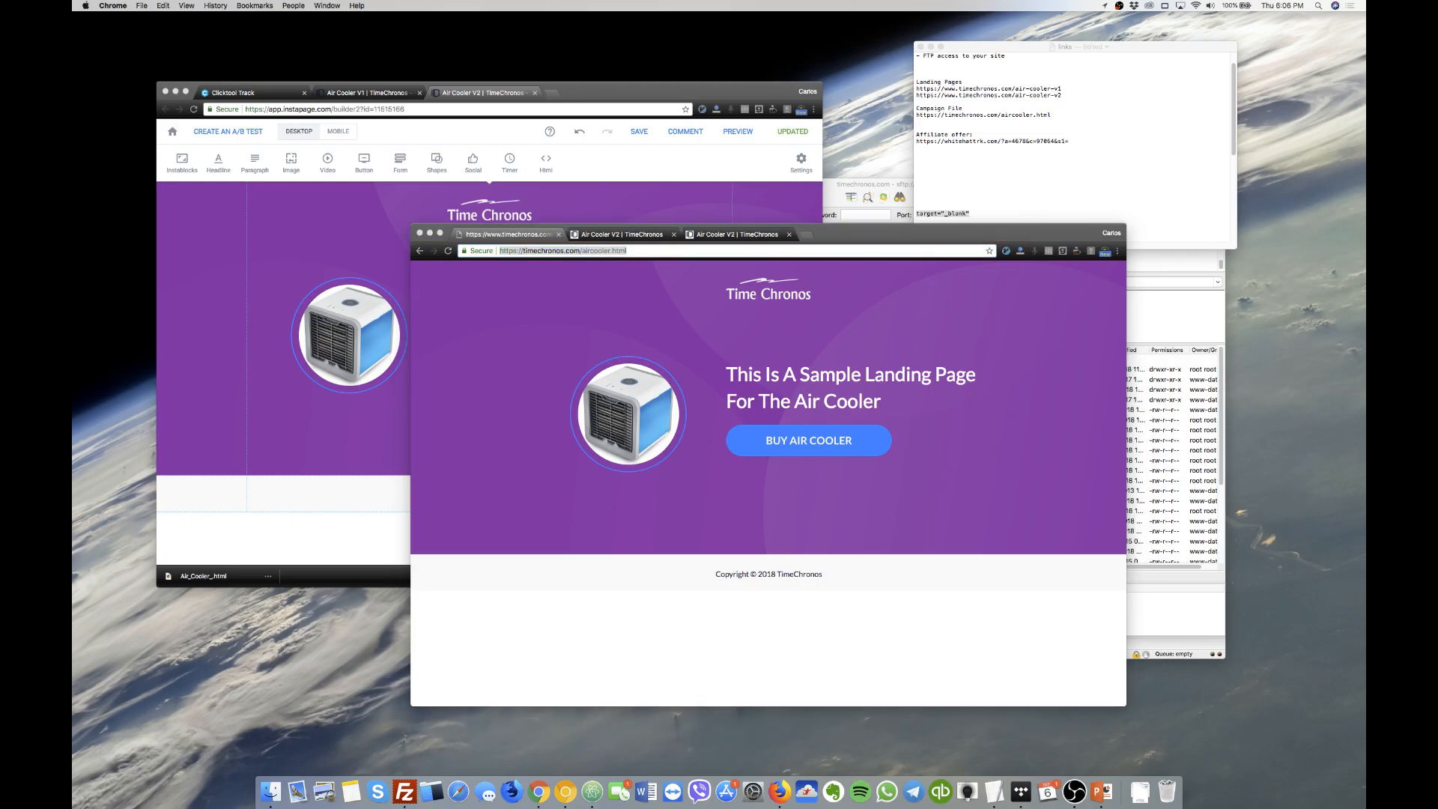
drag(940, 195, 627, 200)
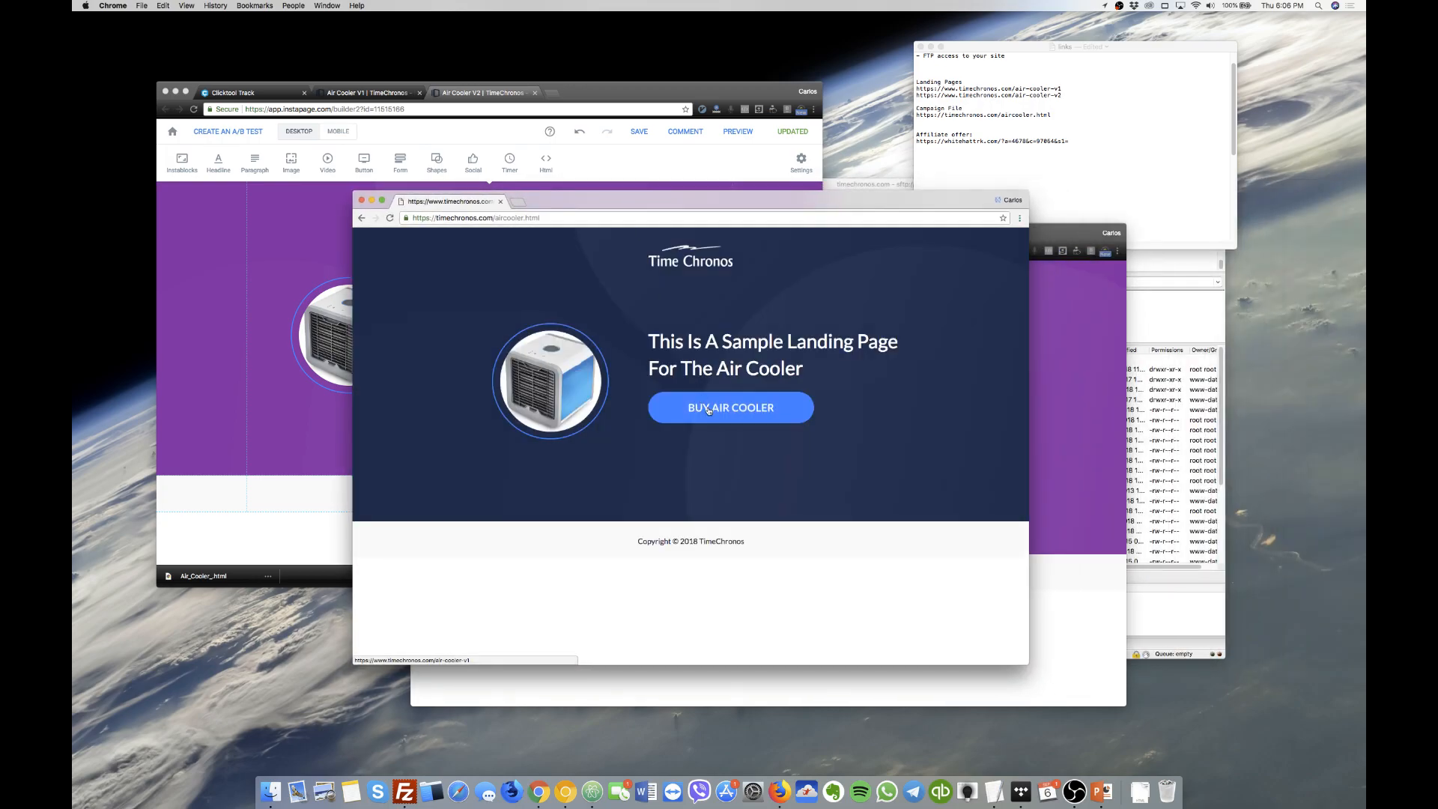
click(707, 410)
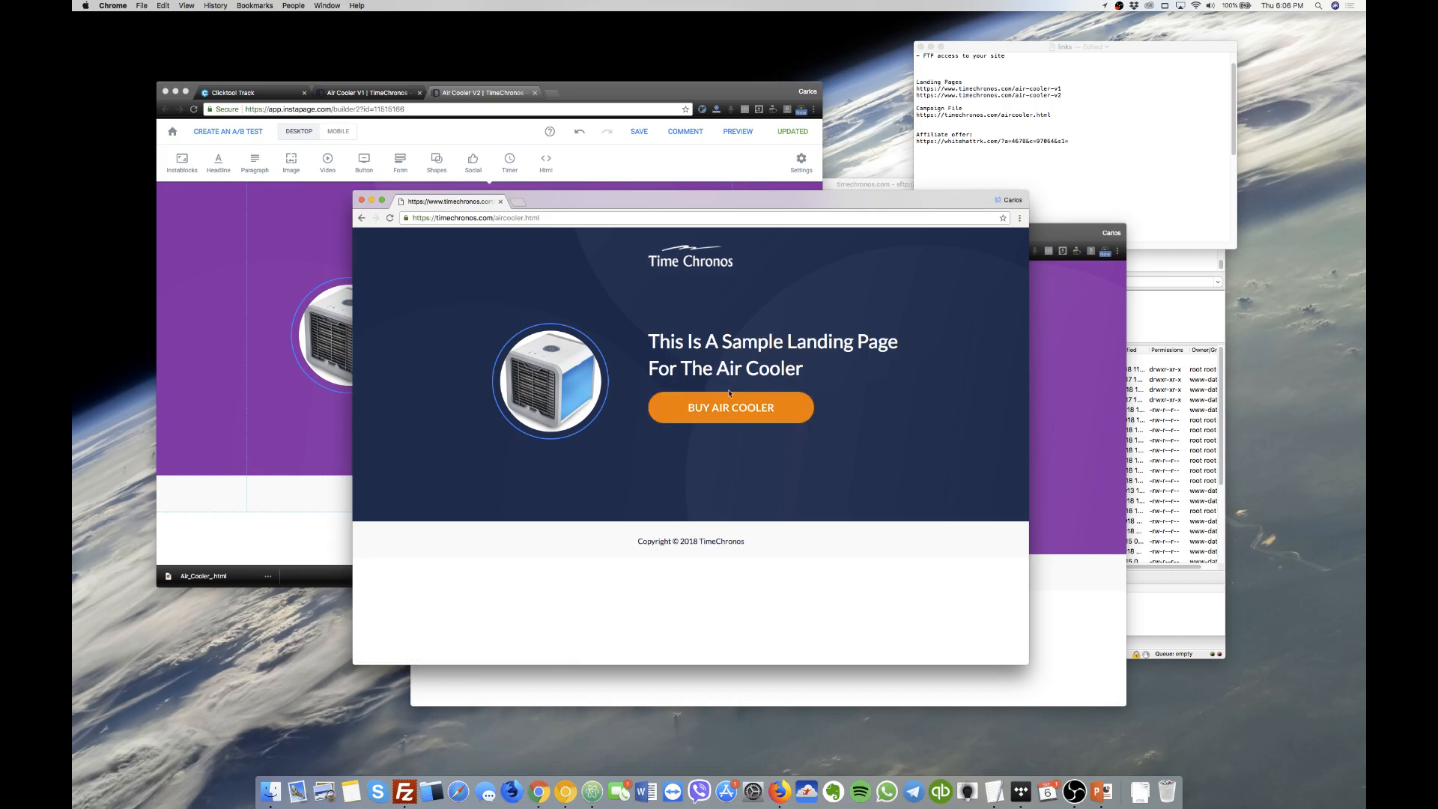
click(729, 416)
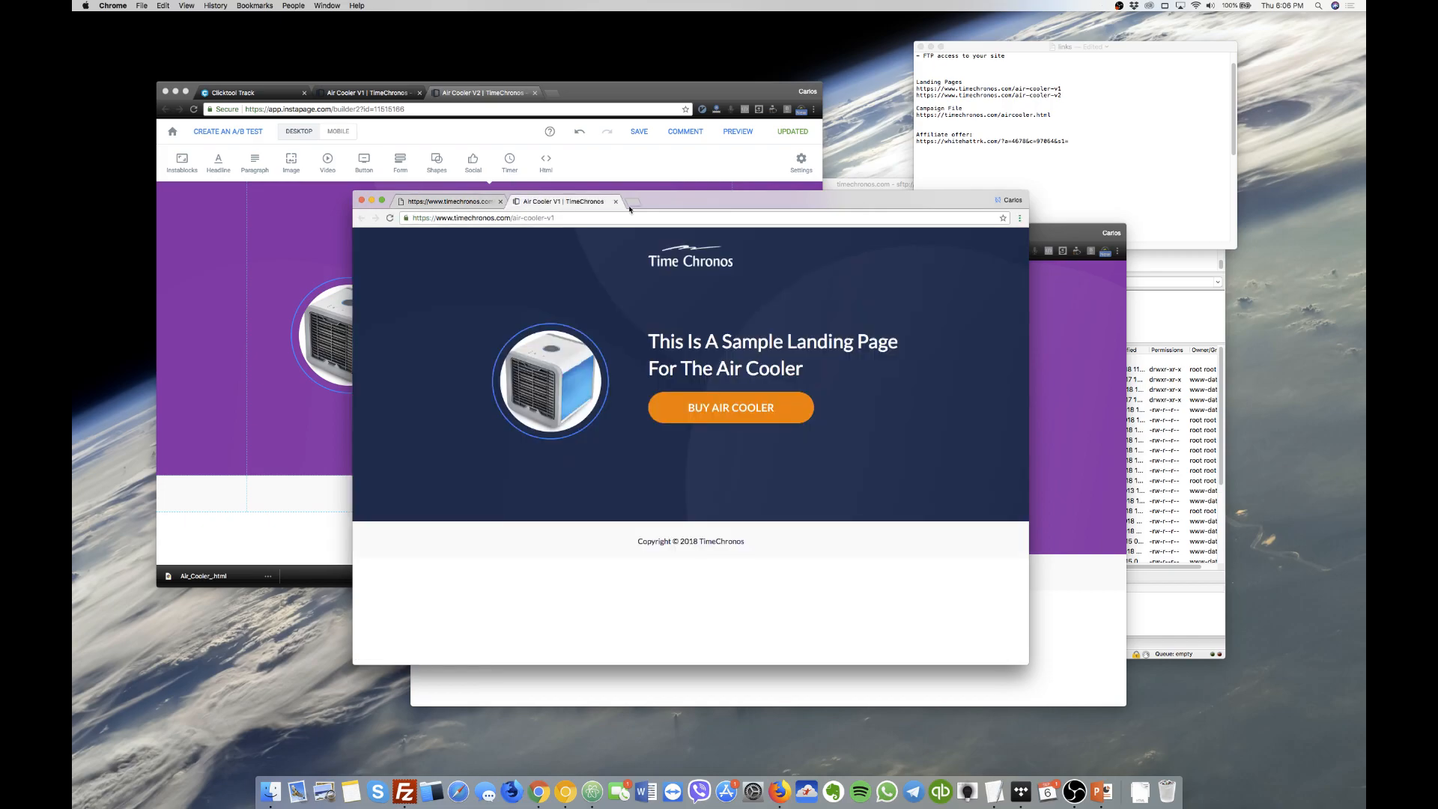
click(616, 201)
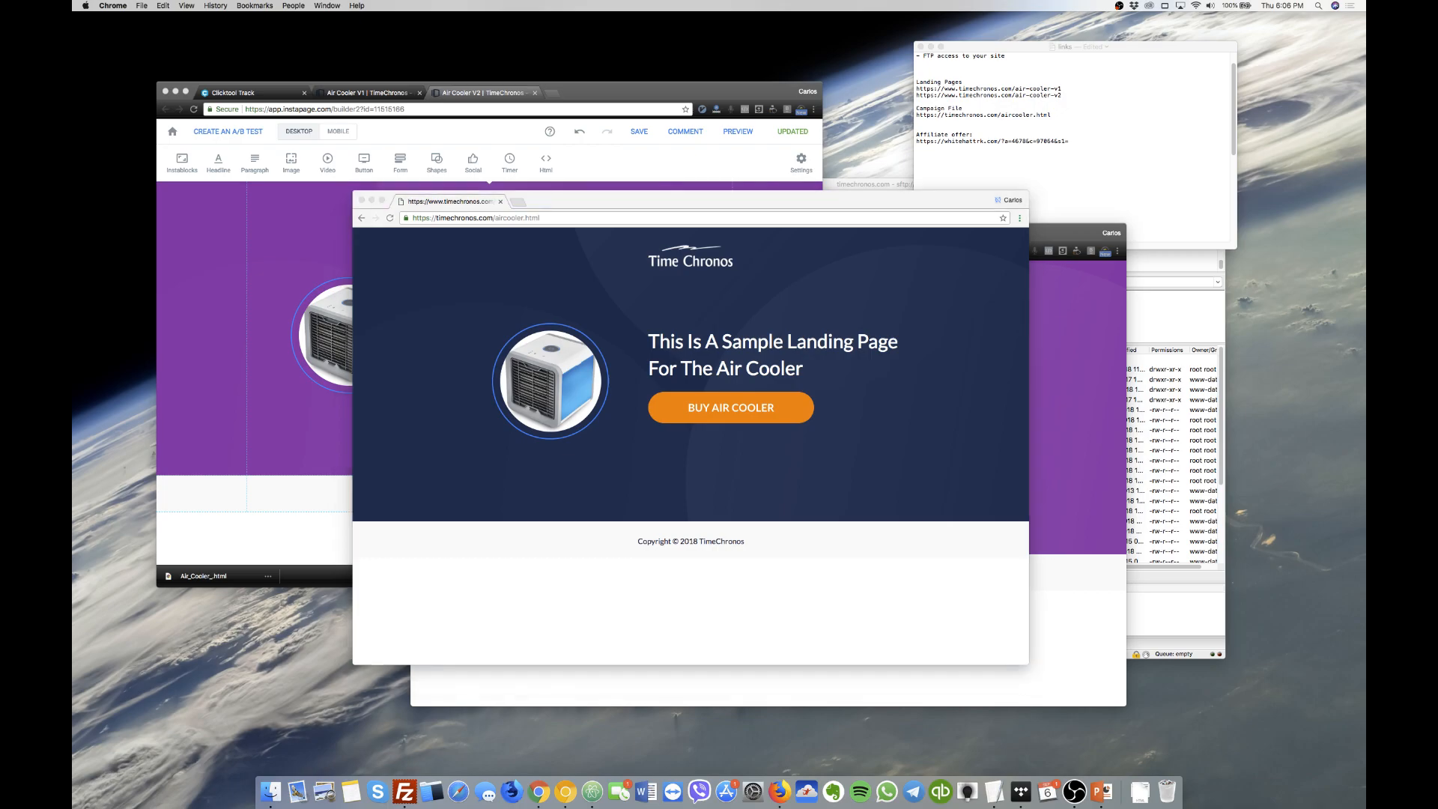
click(505, 219)
key(Return)
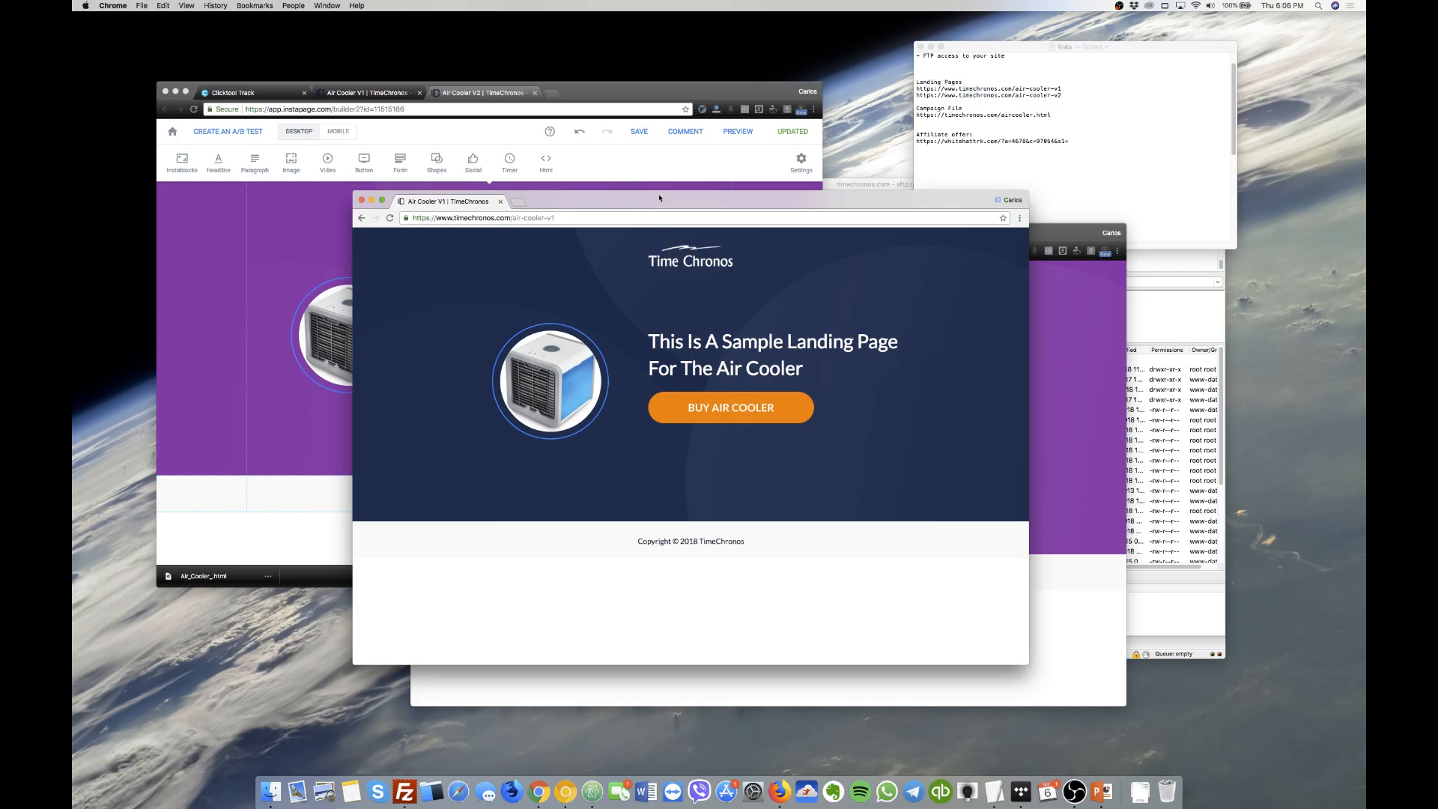
Clear the test browser's cookies, site data and cached files for all time, then close the settings tab.
click(113, 6)
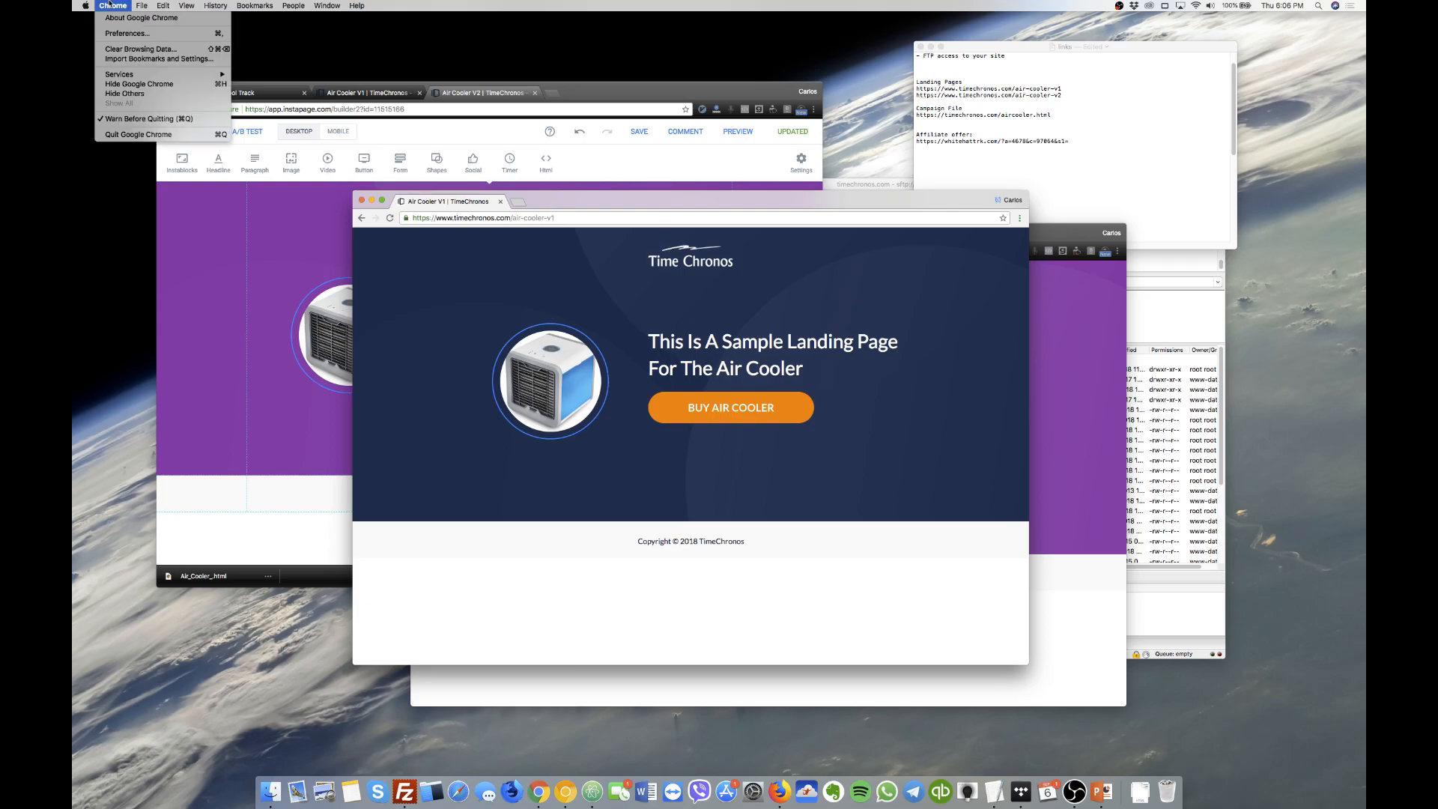
click(129, 48)
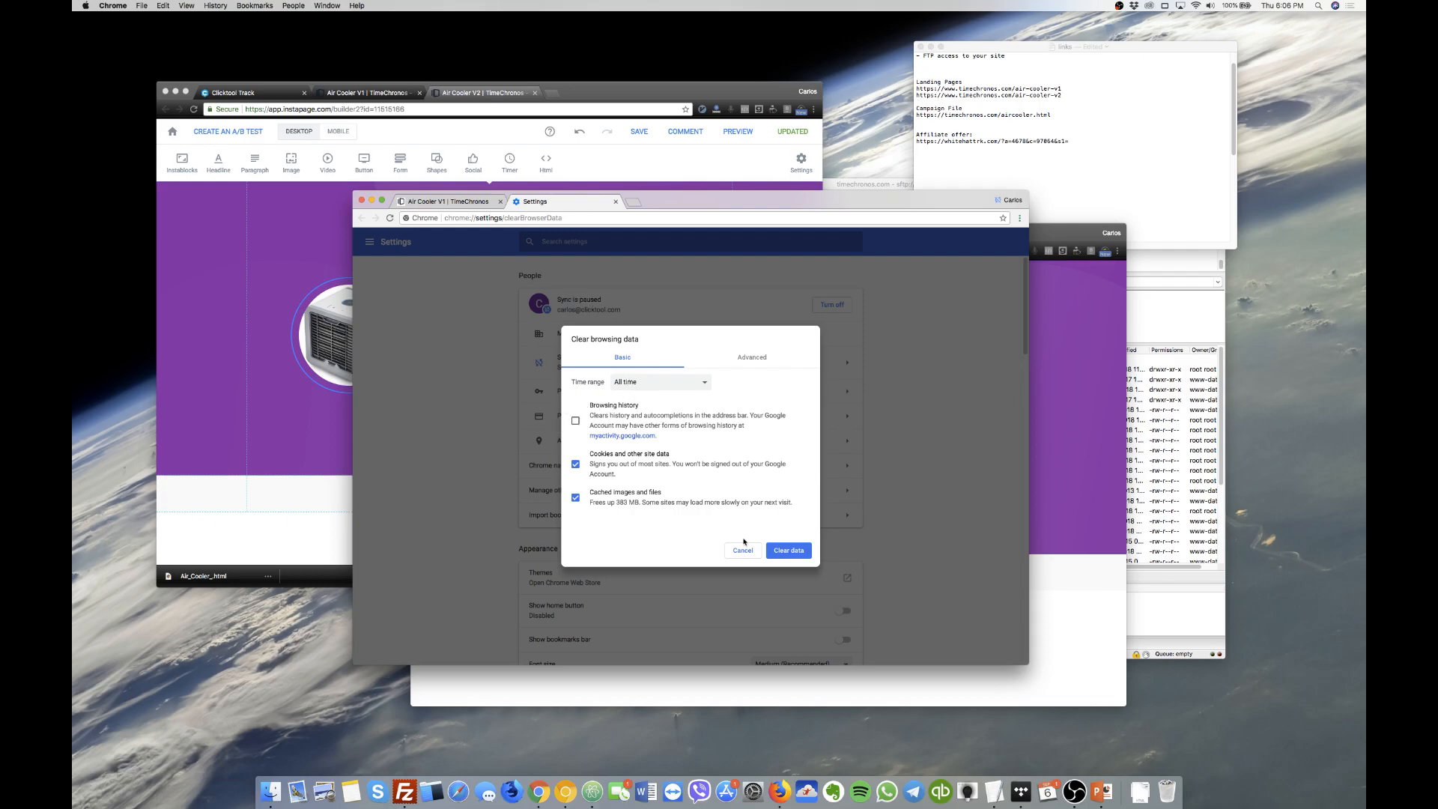
click(786, 550)
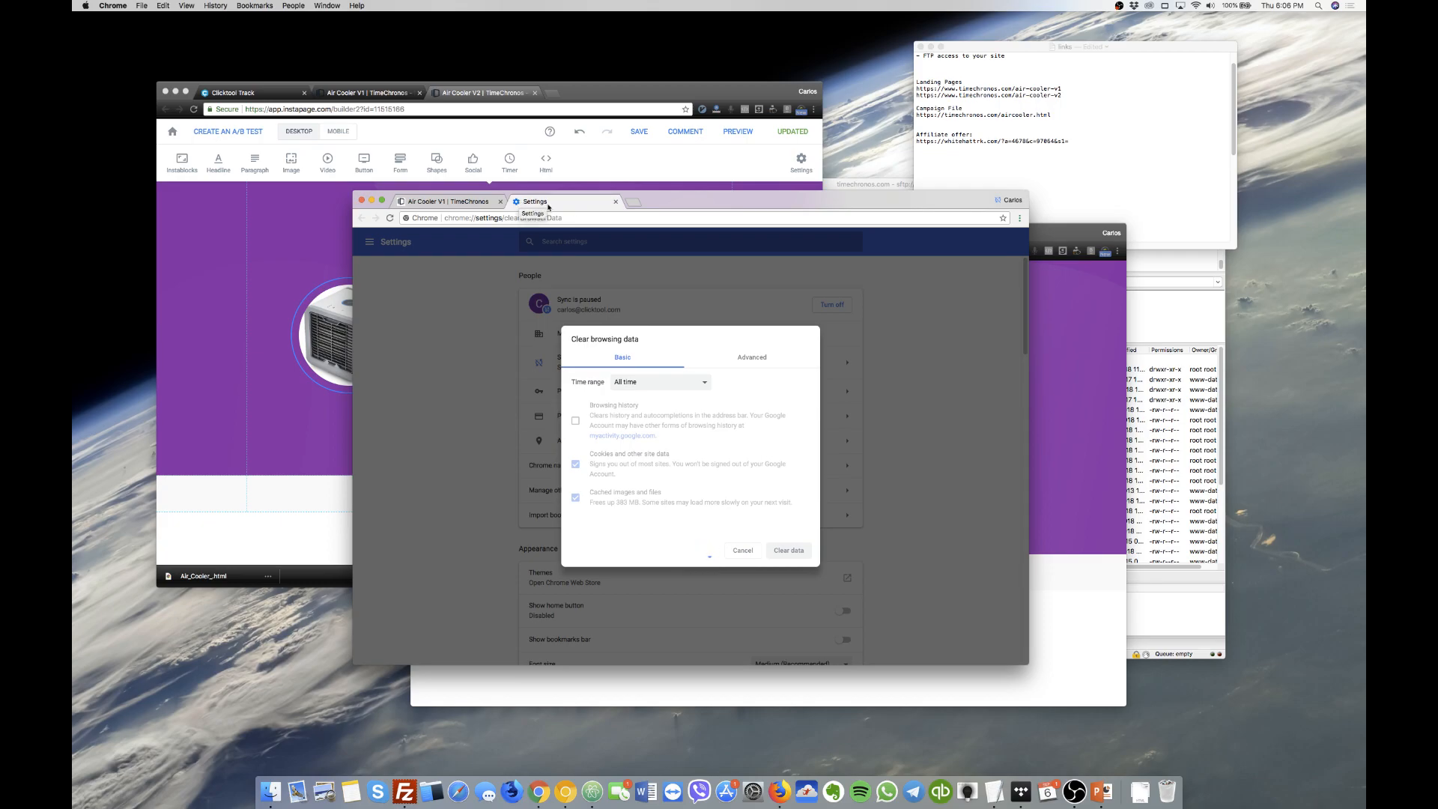
click(616, 202)
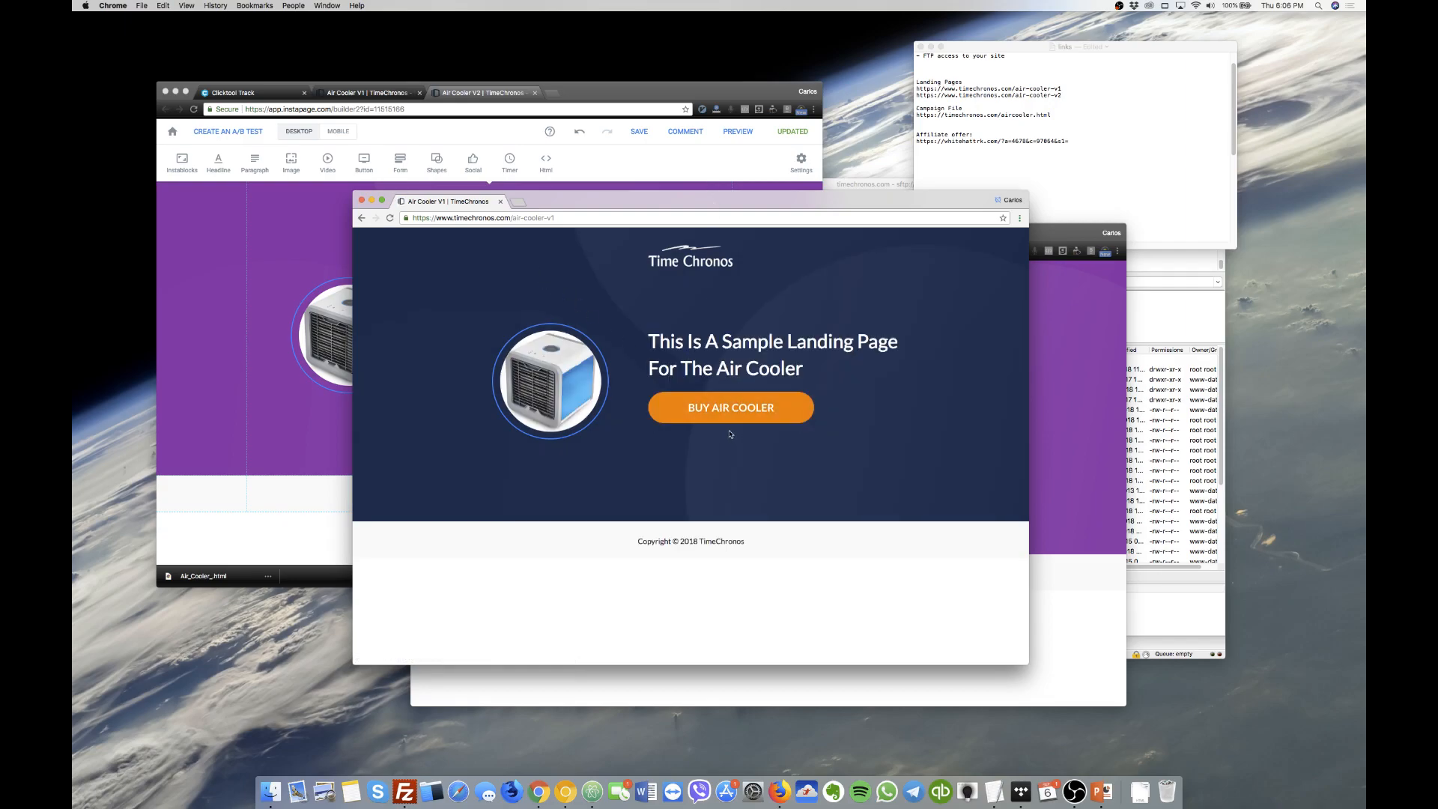
Test the Buy Air Cooler button again, close the opened tab and return to the Air Cooler V1 page builder.
click(726, 413)
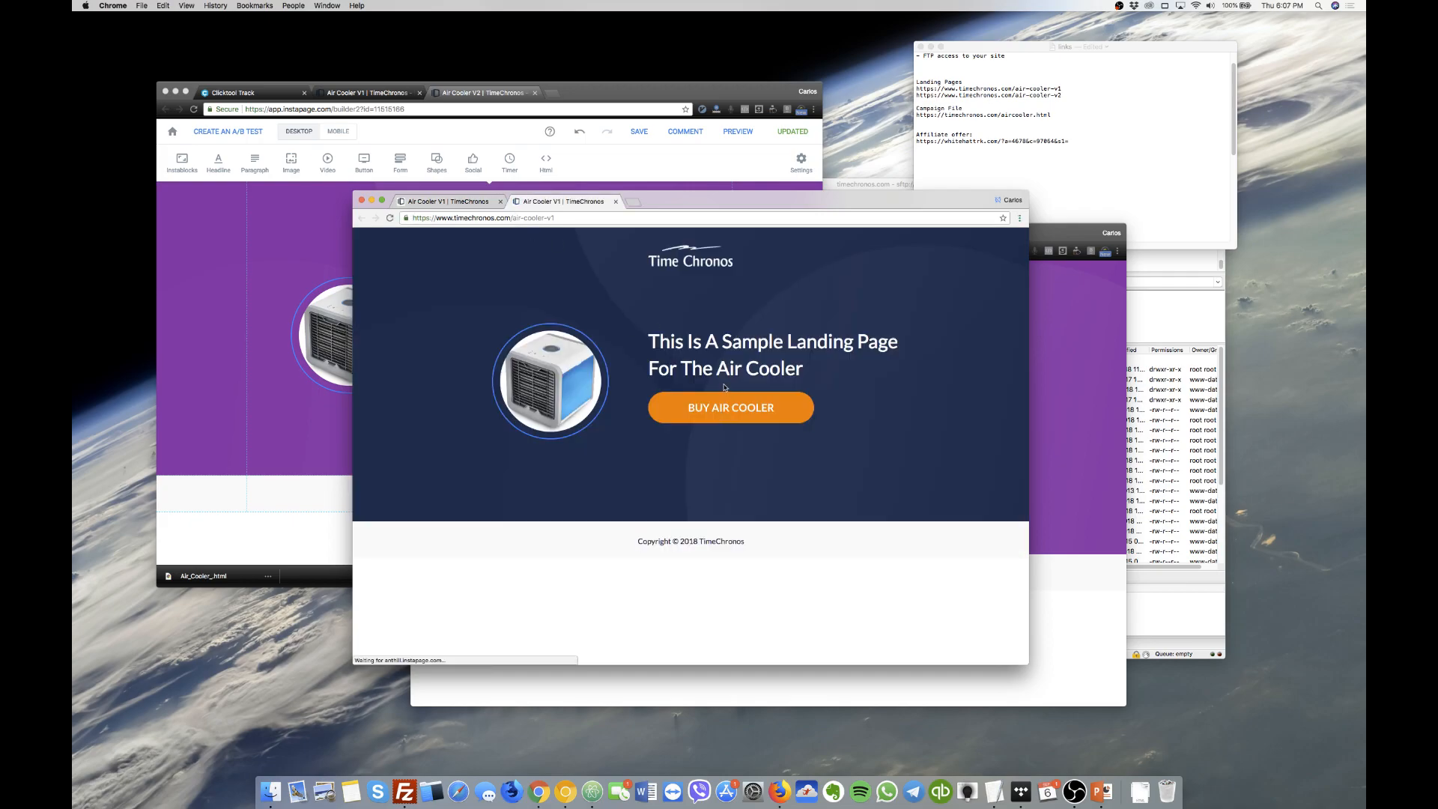
key(super+w)
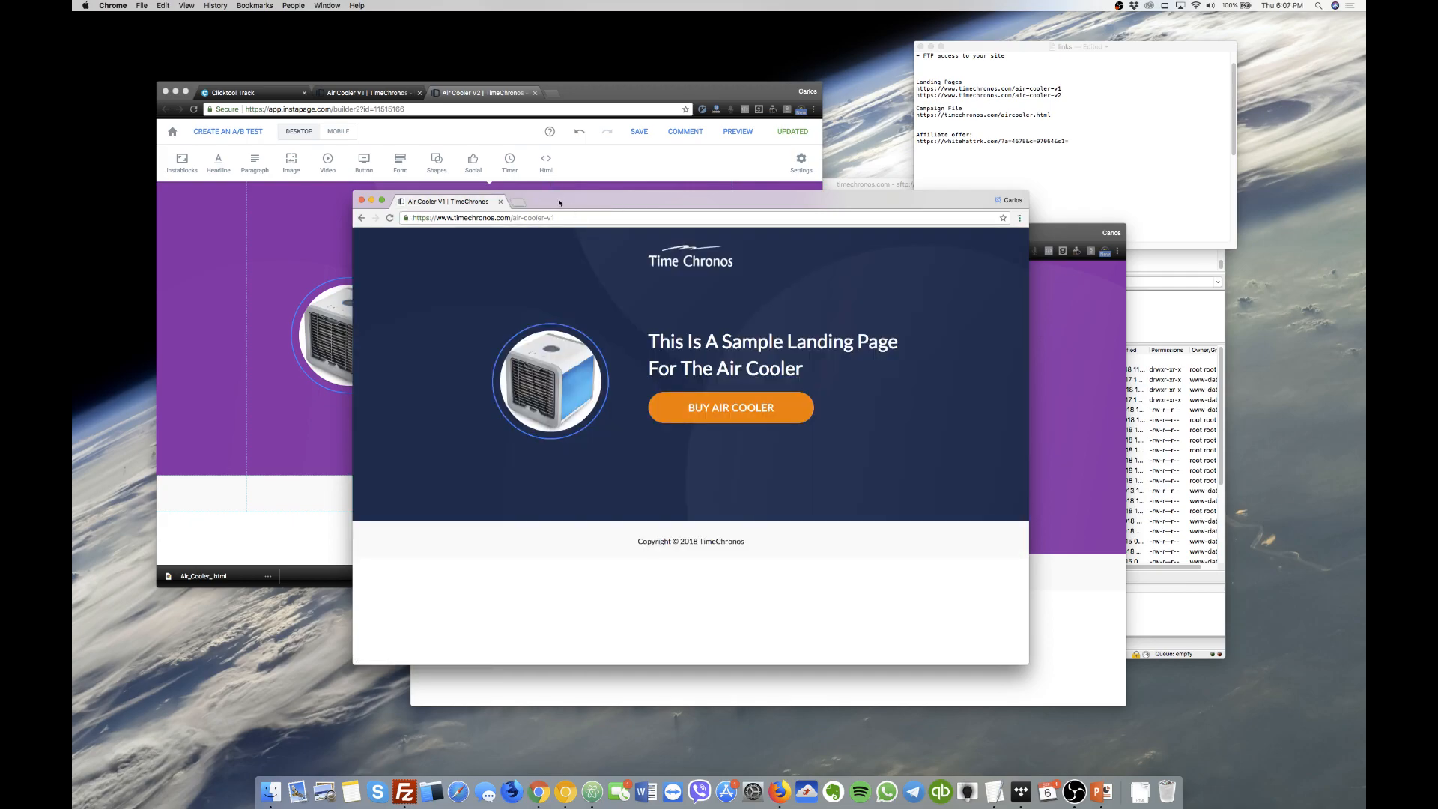
click(315, 227)
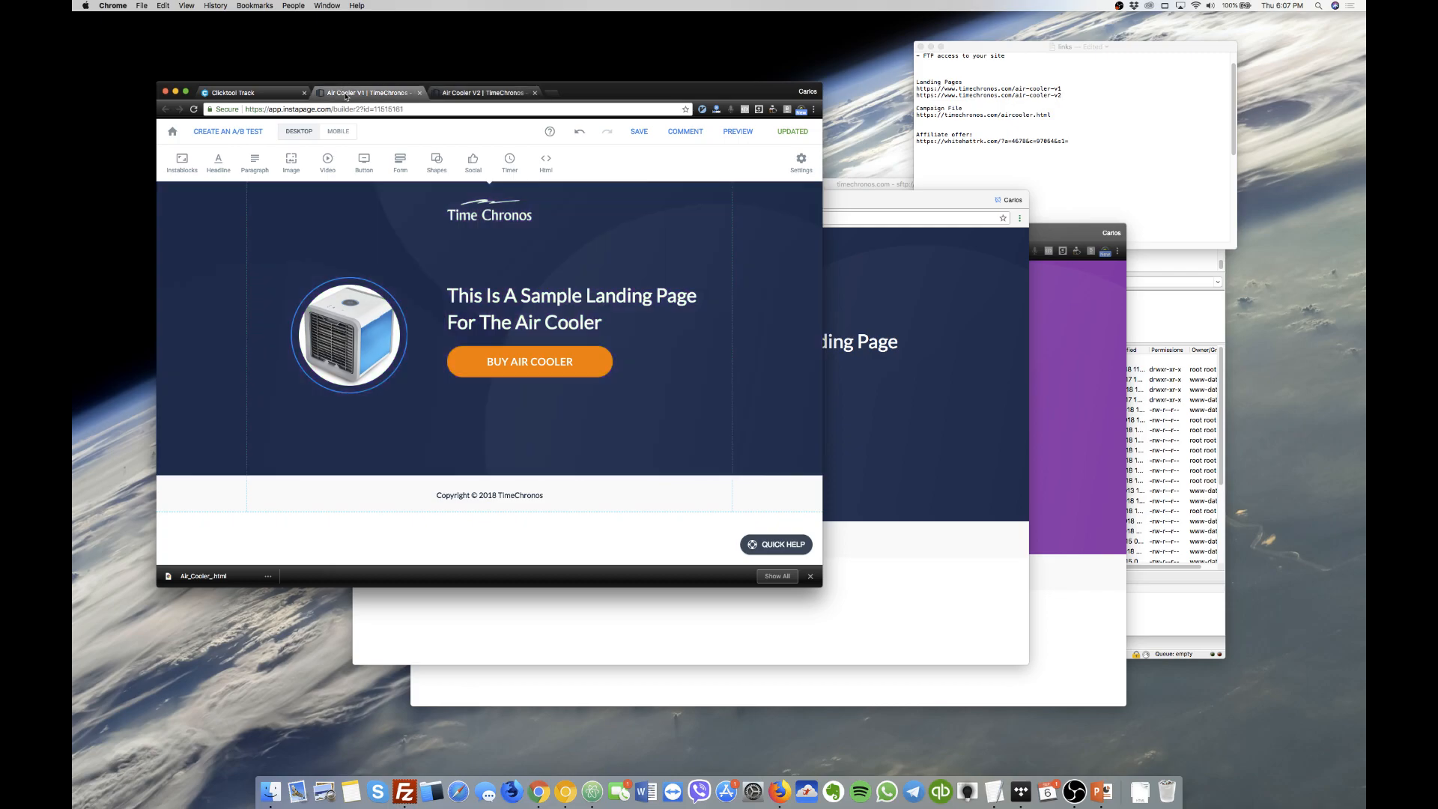
click(546, 365)
click(522, 322)
click(484, 358)
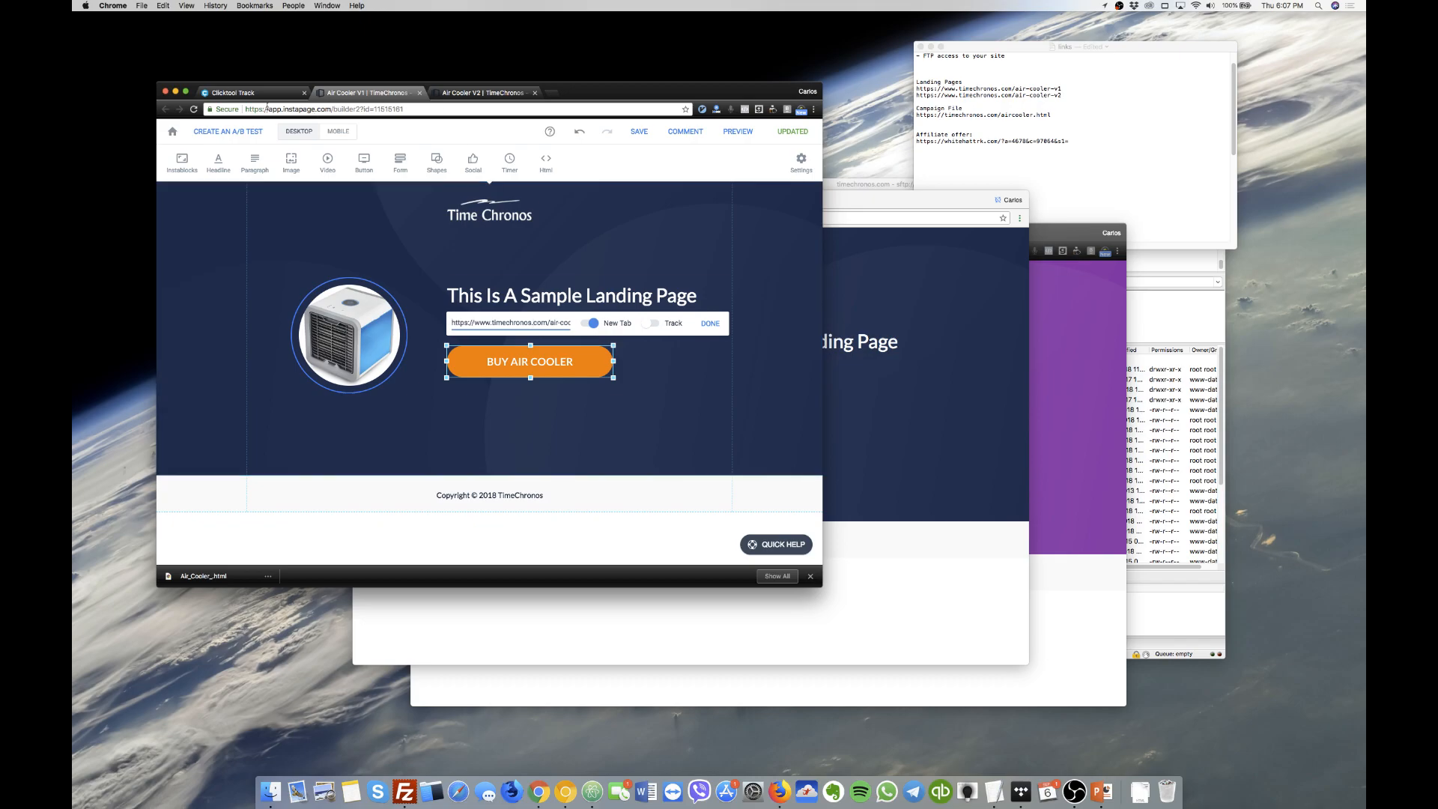
click(241, 92)
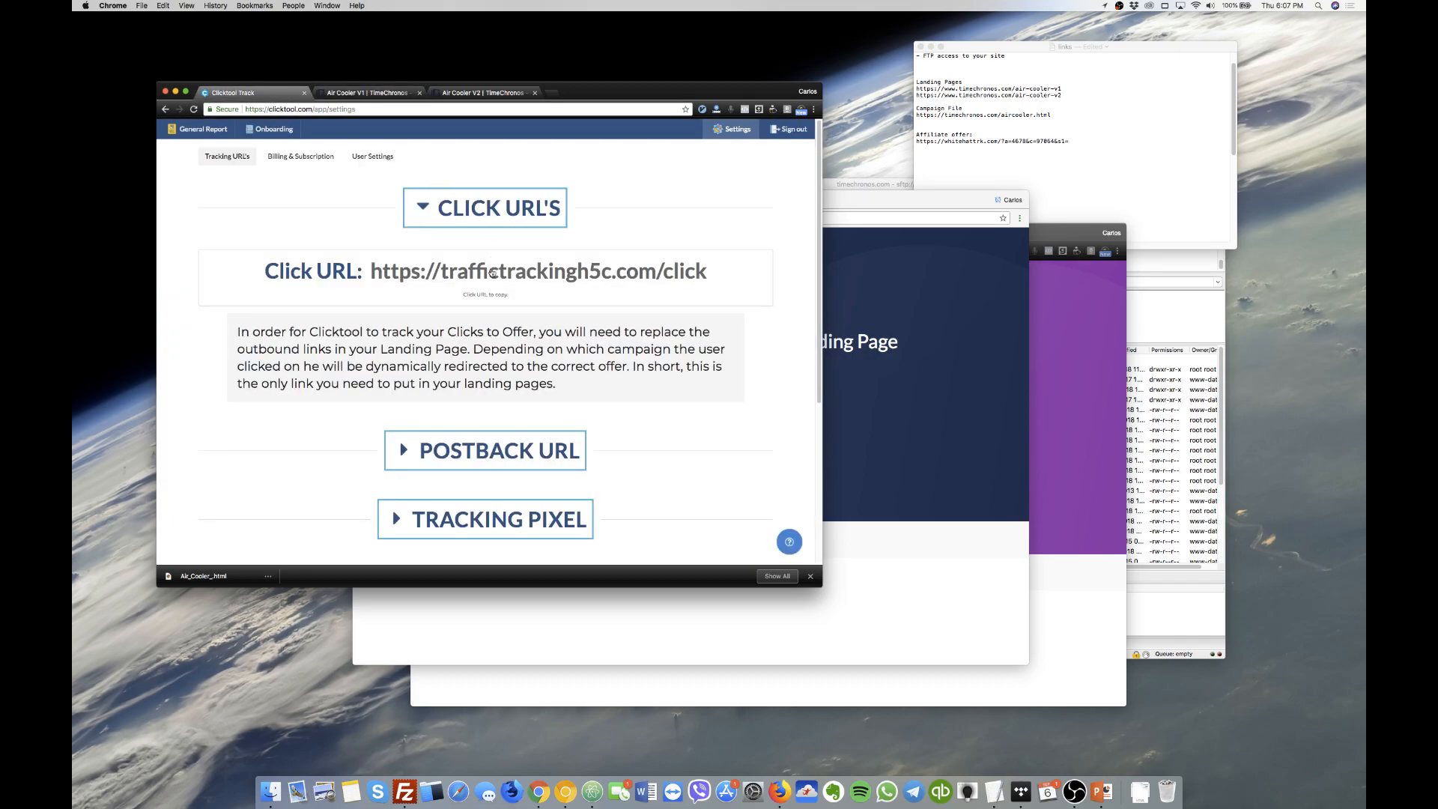
click(367, 92)
triple_click(499, 319)
text(https://traffictrackingh5c.com/click)
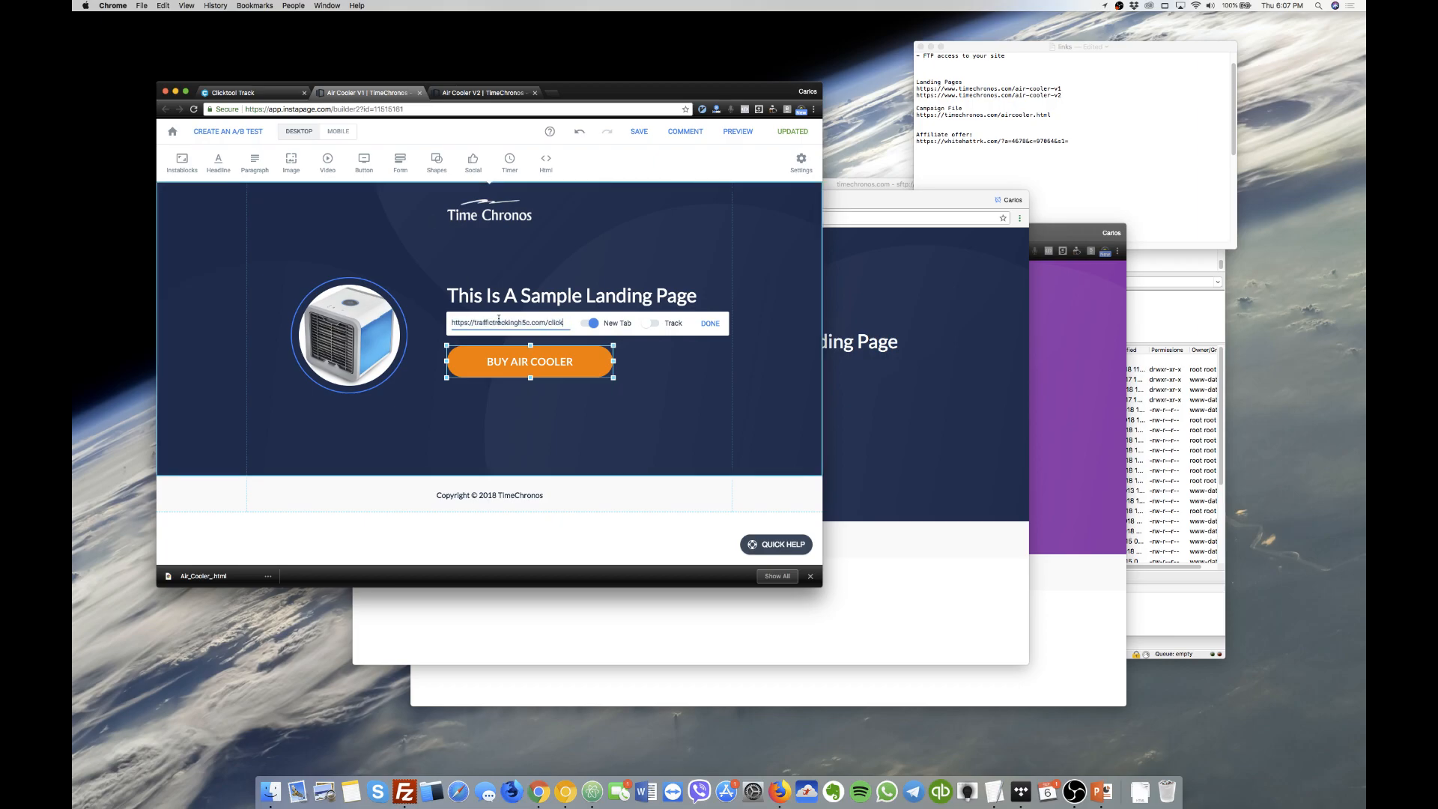
click(715, 326)
click(793, 131)
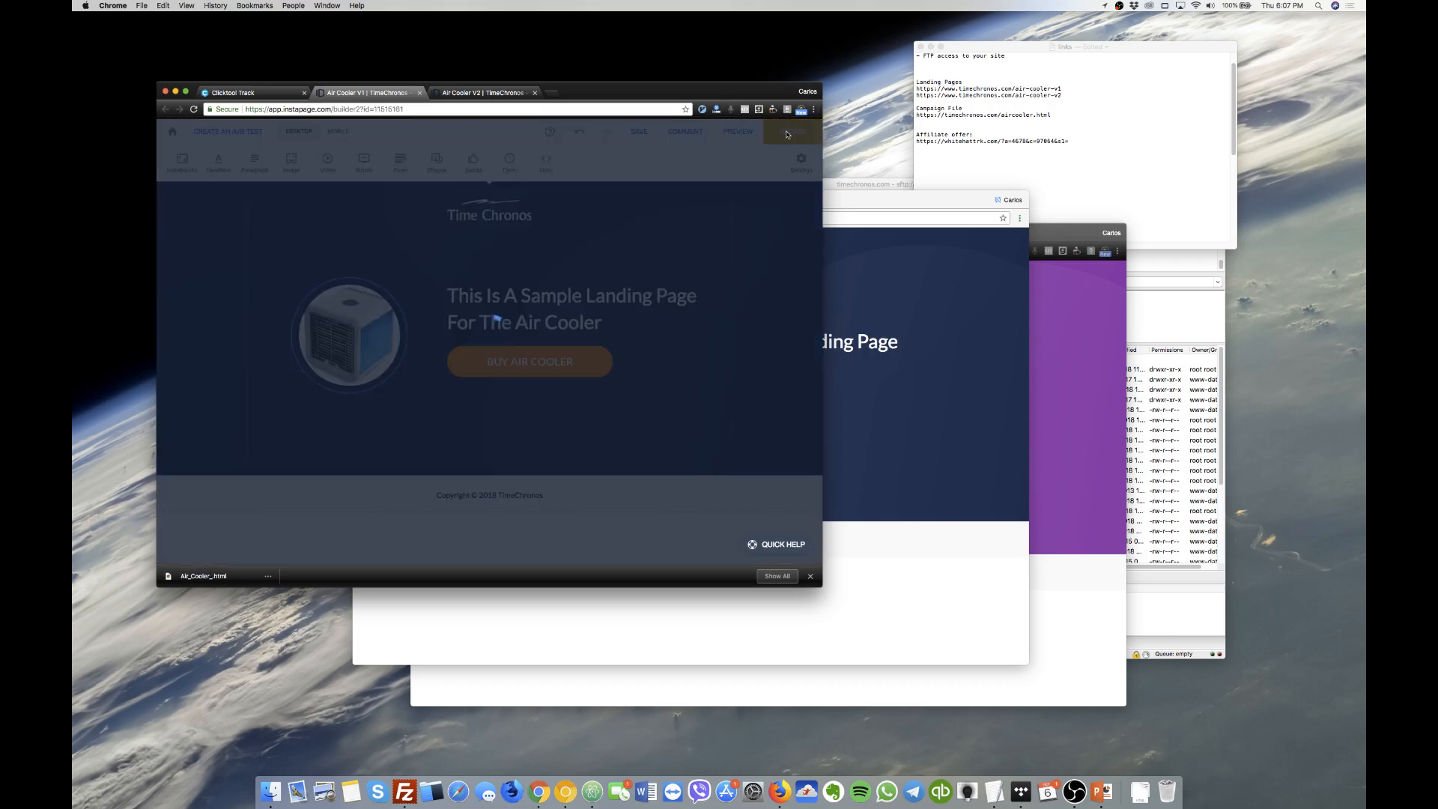
click(568, 368)
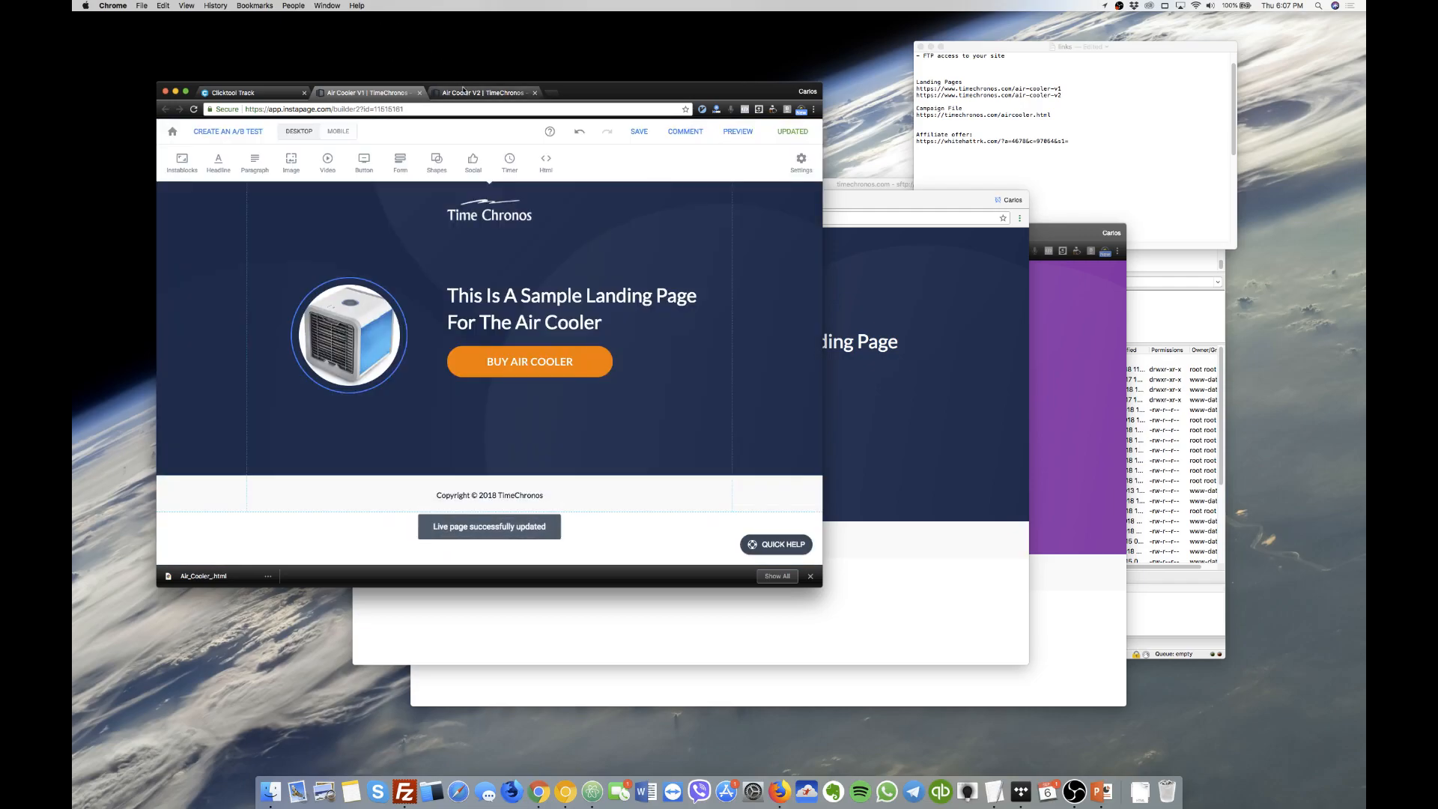
Link the Air Cooler V2 Buy Air Cooler button to the same Clicktool click URL and update that live page.
click(484, 92)
click(511, 364)
click(486, 323)
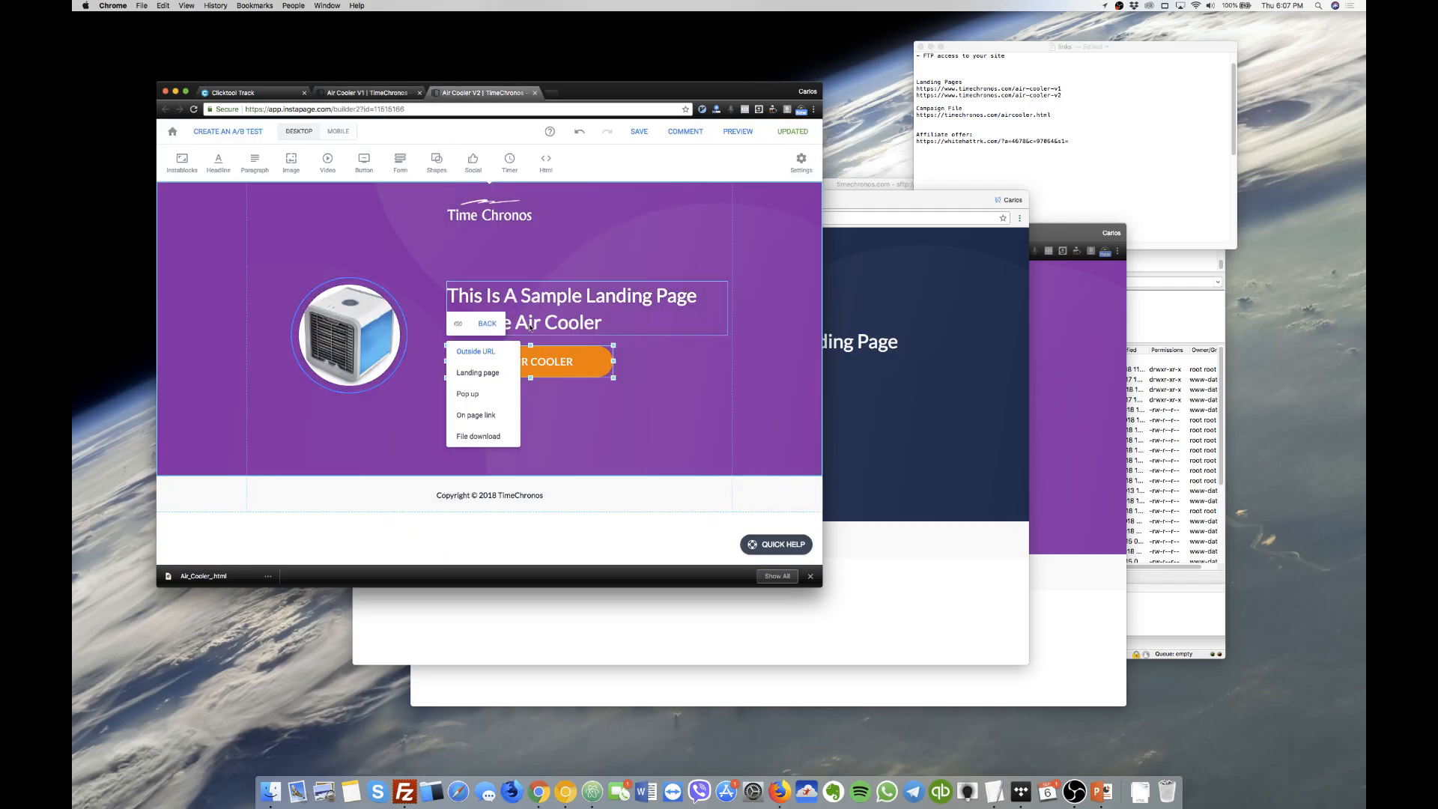
click(483, 359)
triple_click(531, 322)
key(super+v)
click(711, 325)
click(794, 132)
click(568, 371)
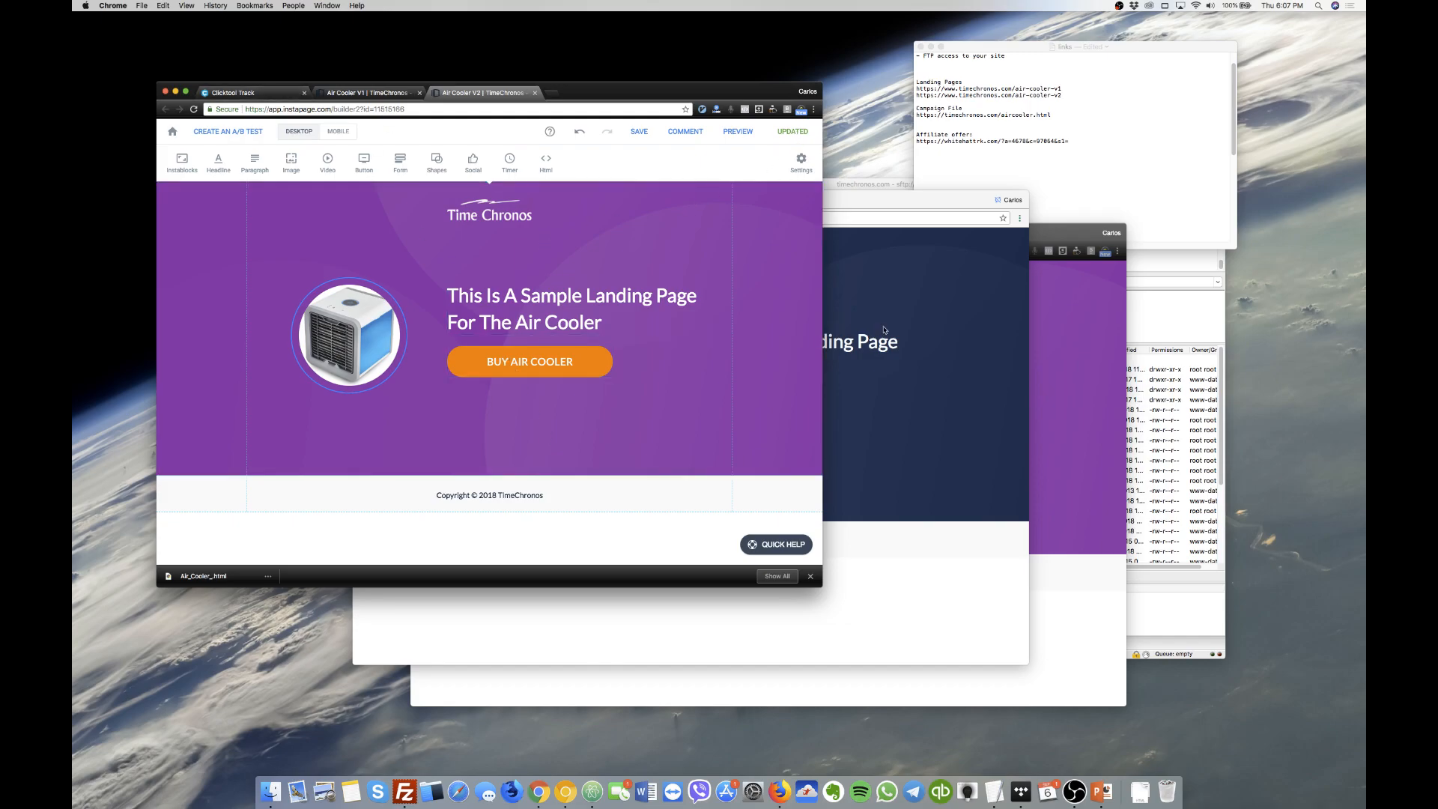
Test the V1 Buy Air Cooler button in the test browser, clear its browsing data and test the button again.
click(862, 302)
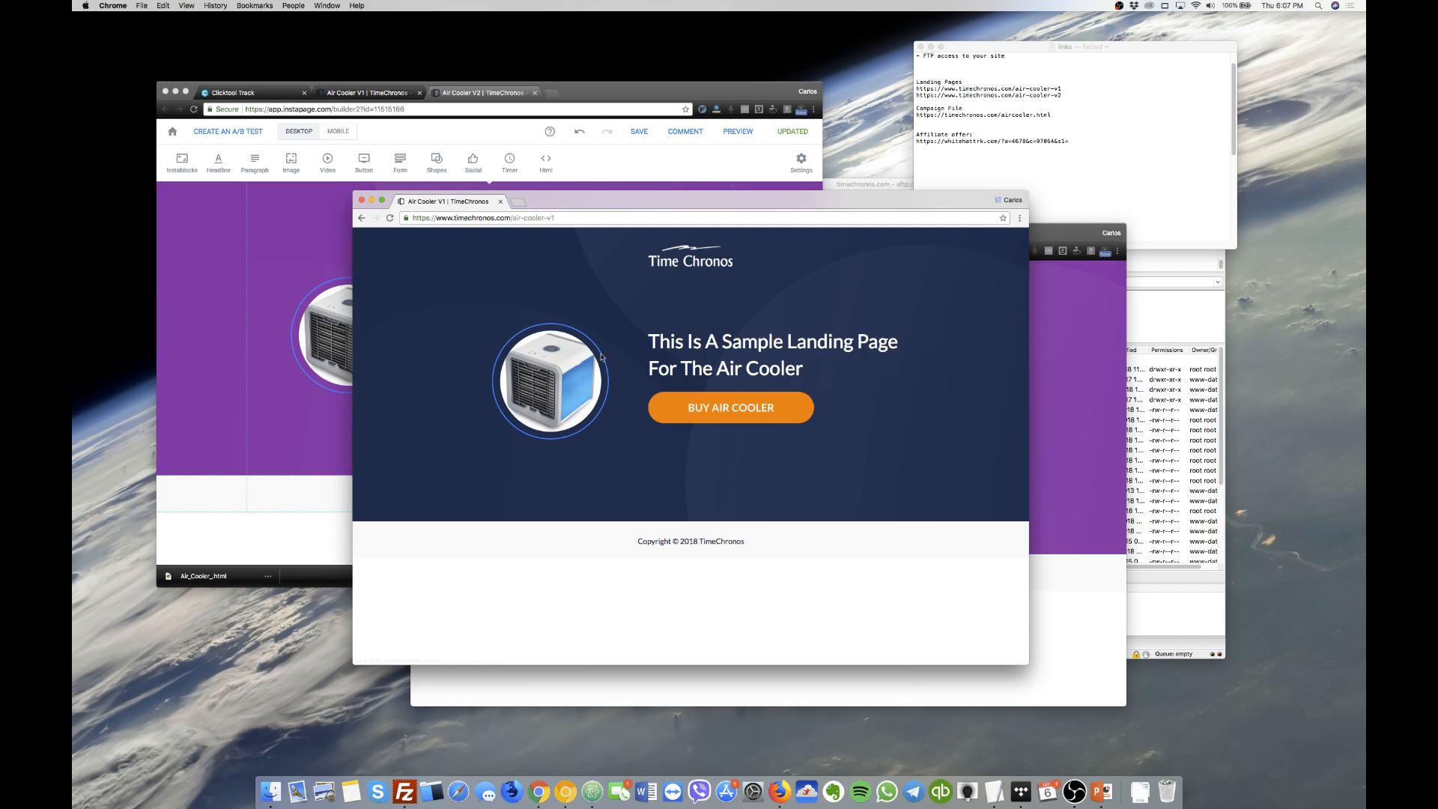
click(702, 420)
click(142, 6)
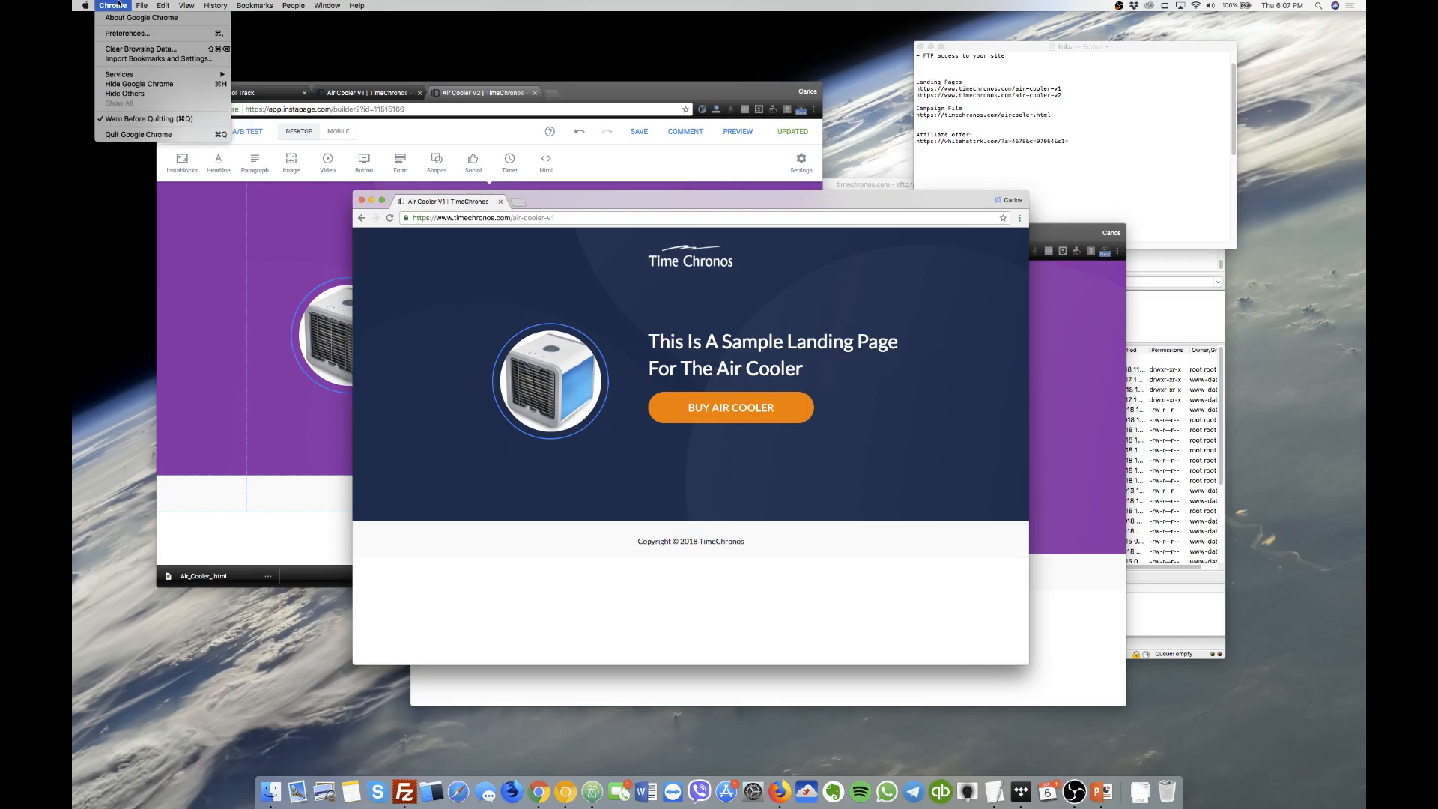
click(133, 49)
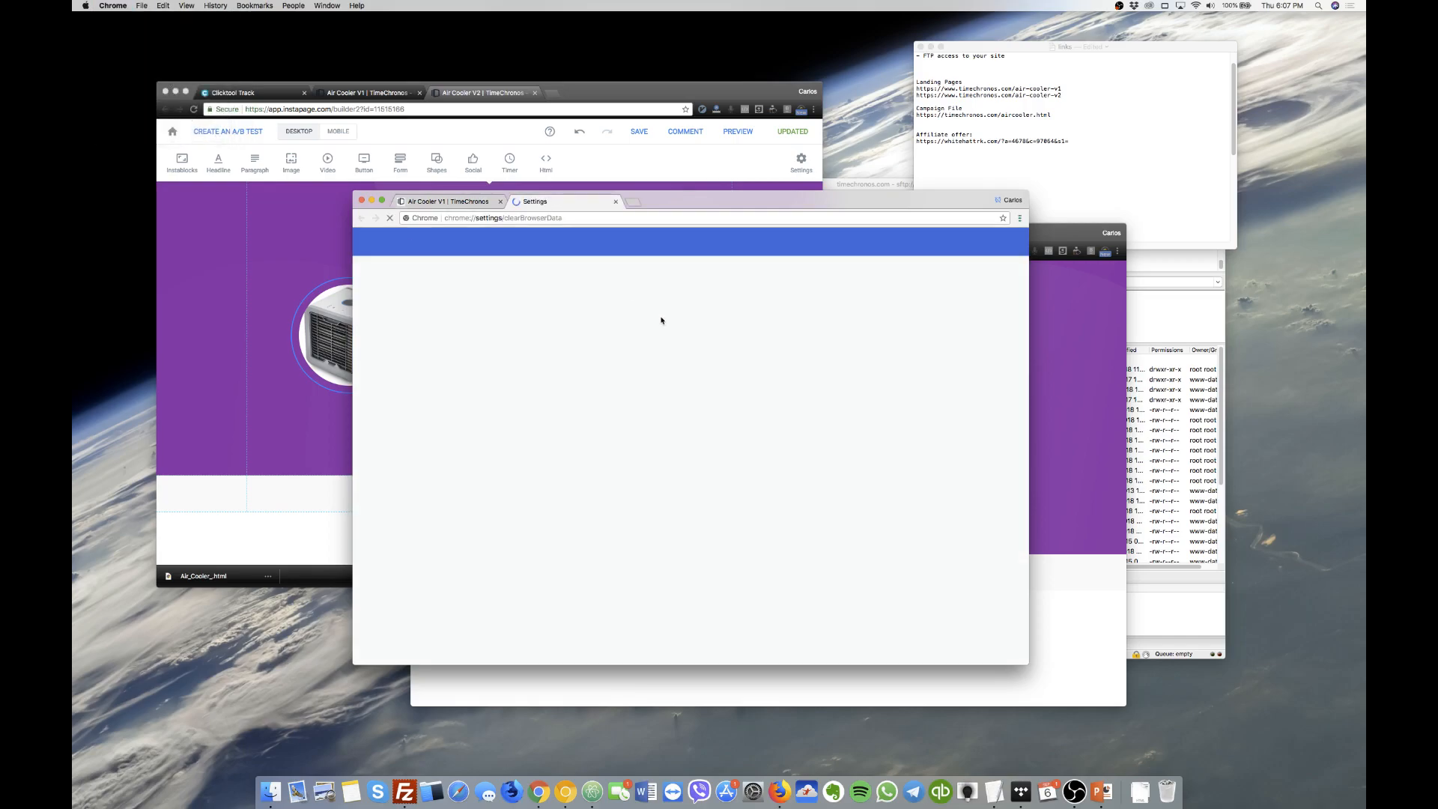
click(791, 553)
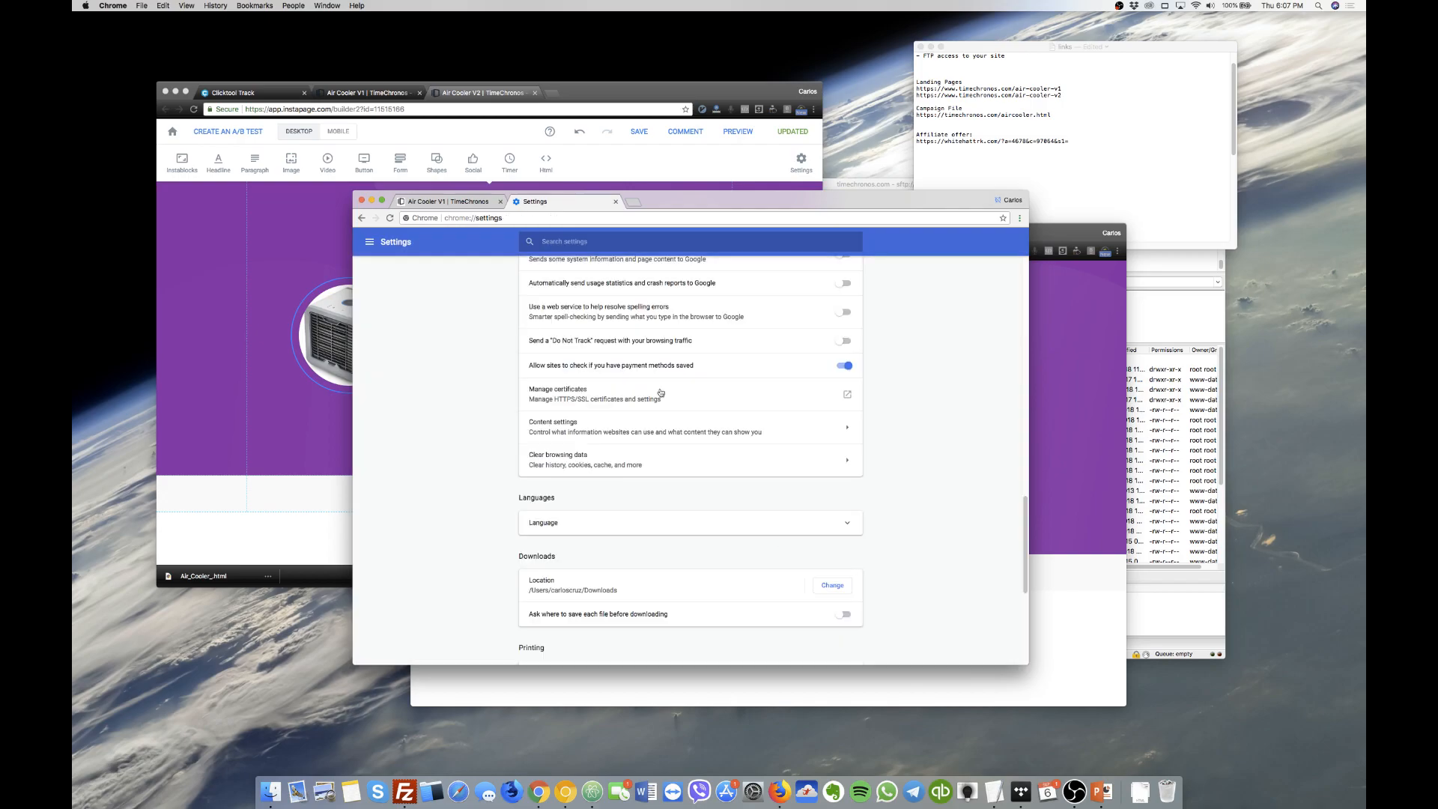
click(615, 201)
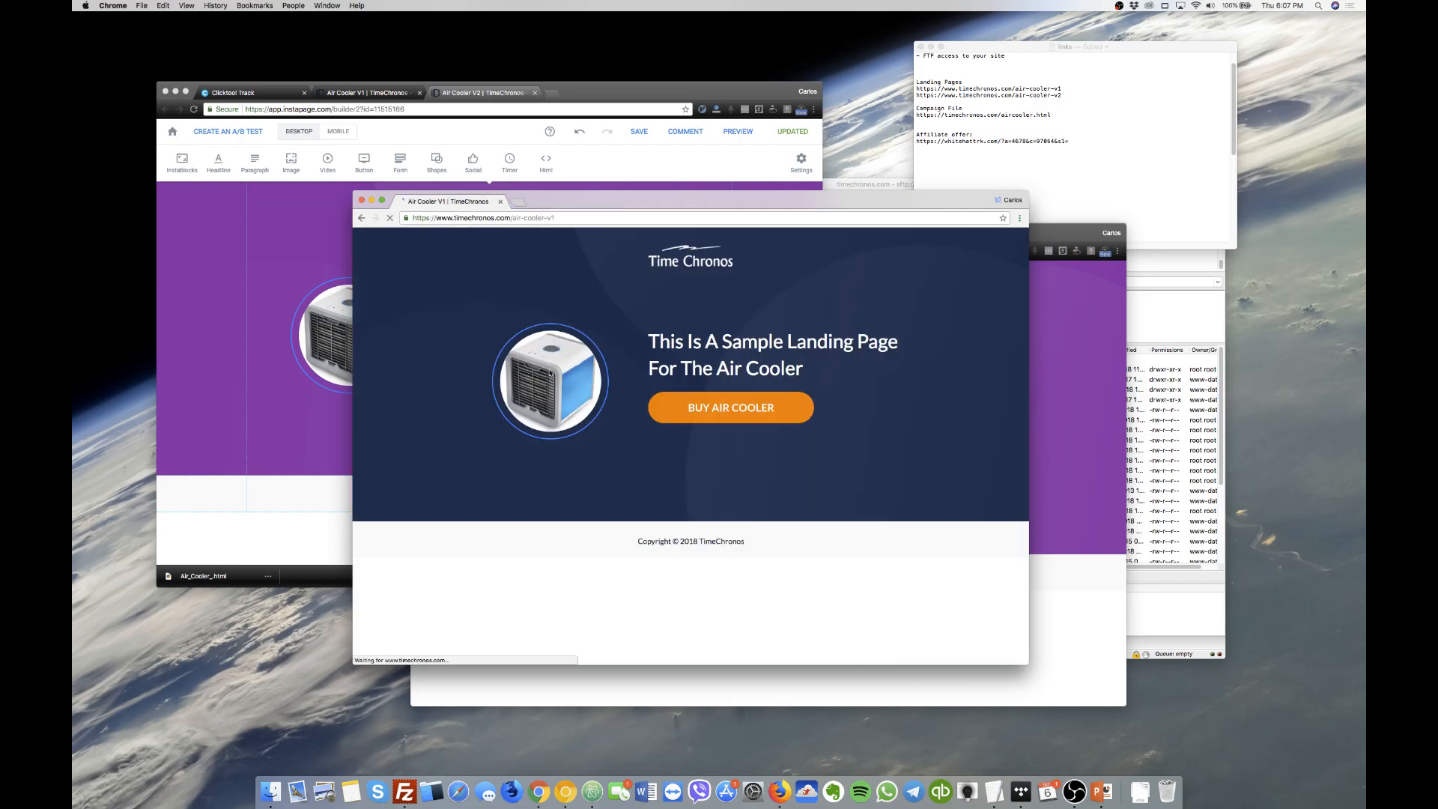
click(710, 410)
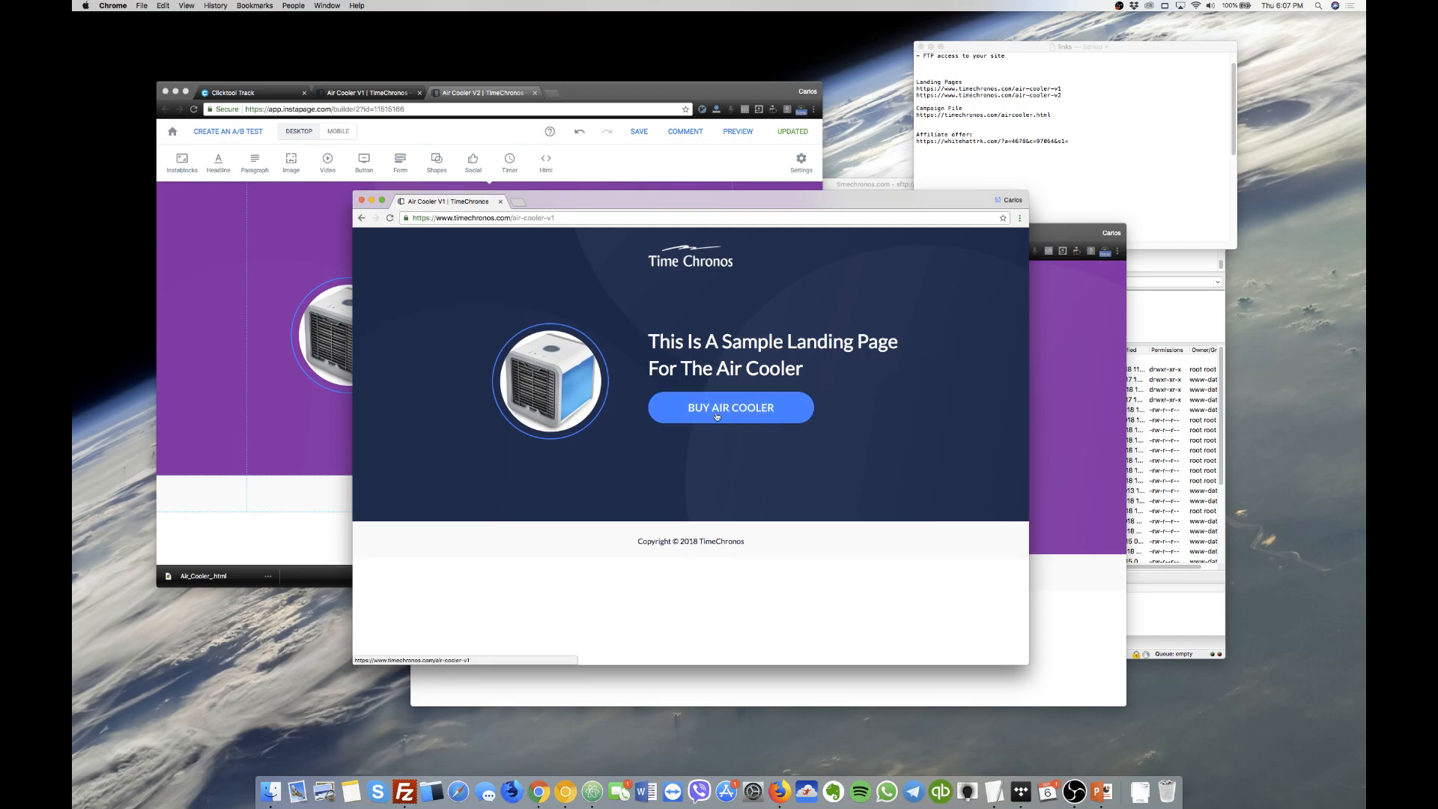
Return to the Air Cooler V1 page builder, reapply the Buy Air Cooler button's outside URL and update the live page again.
click(322, 85)
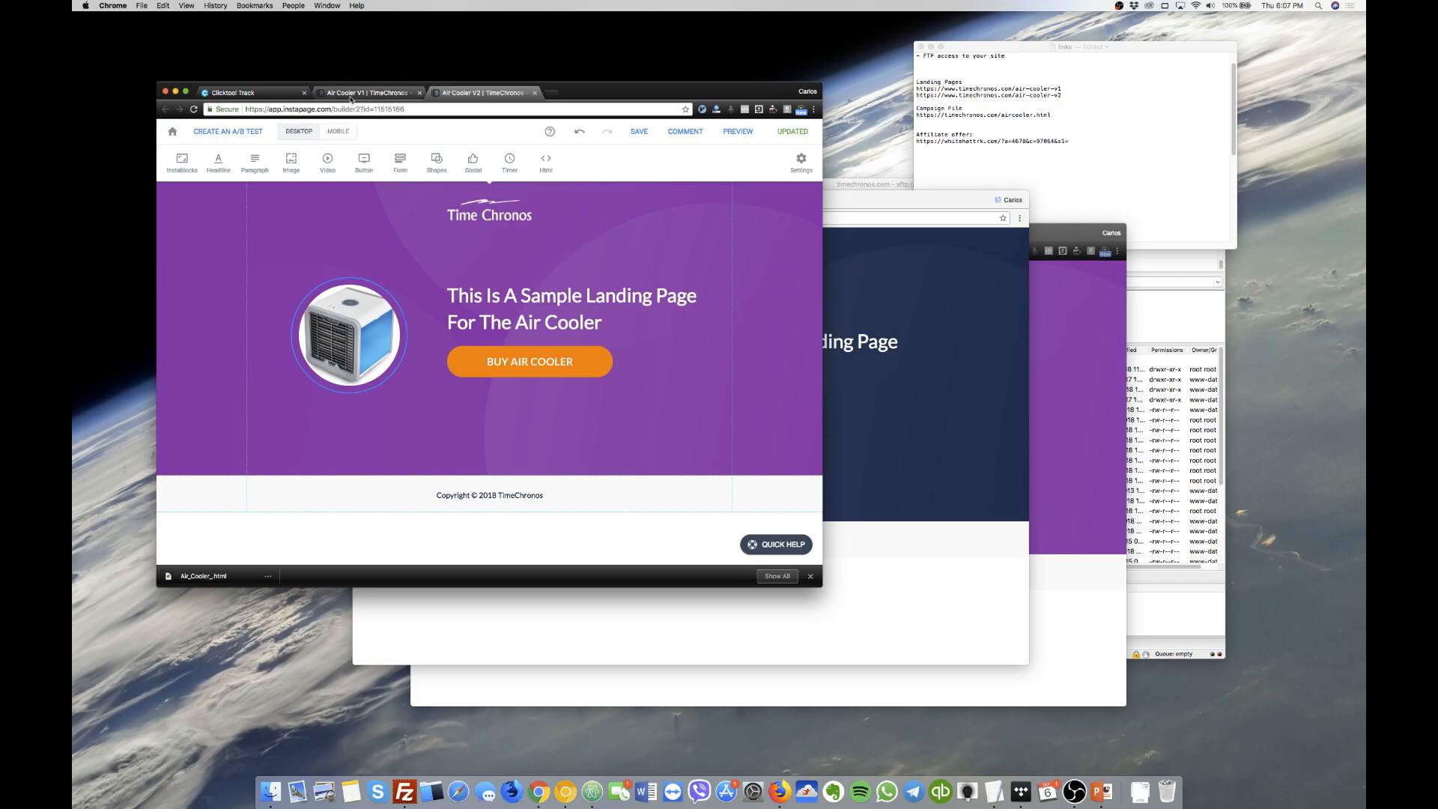
click(351, 99)
click(639, 131)
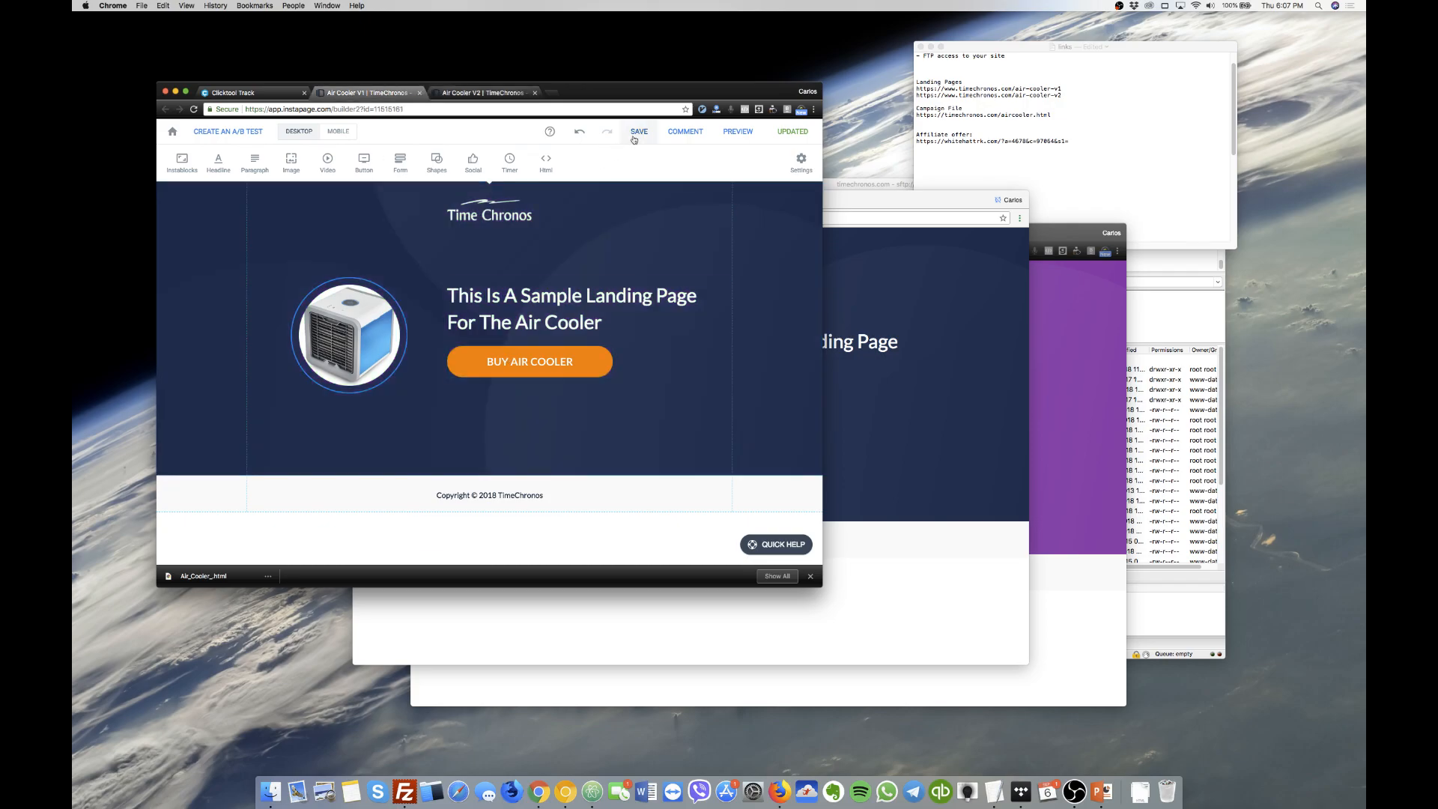
click(572, 359)
click(480, 322)
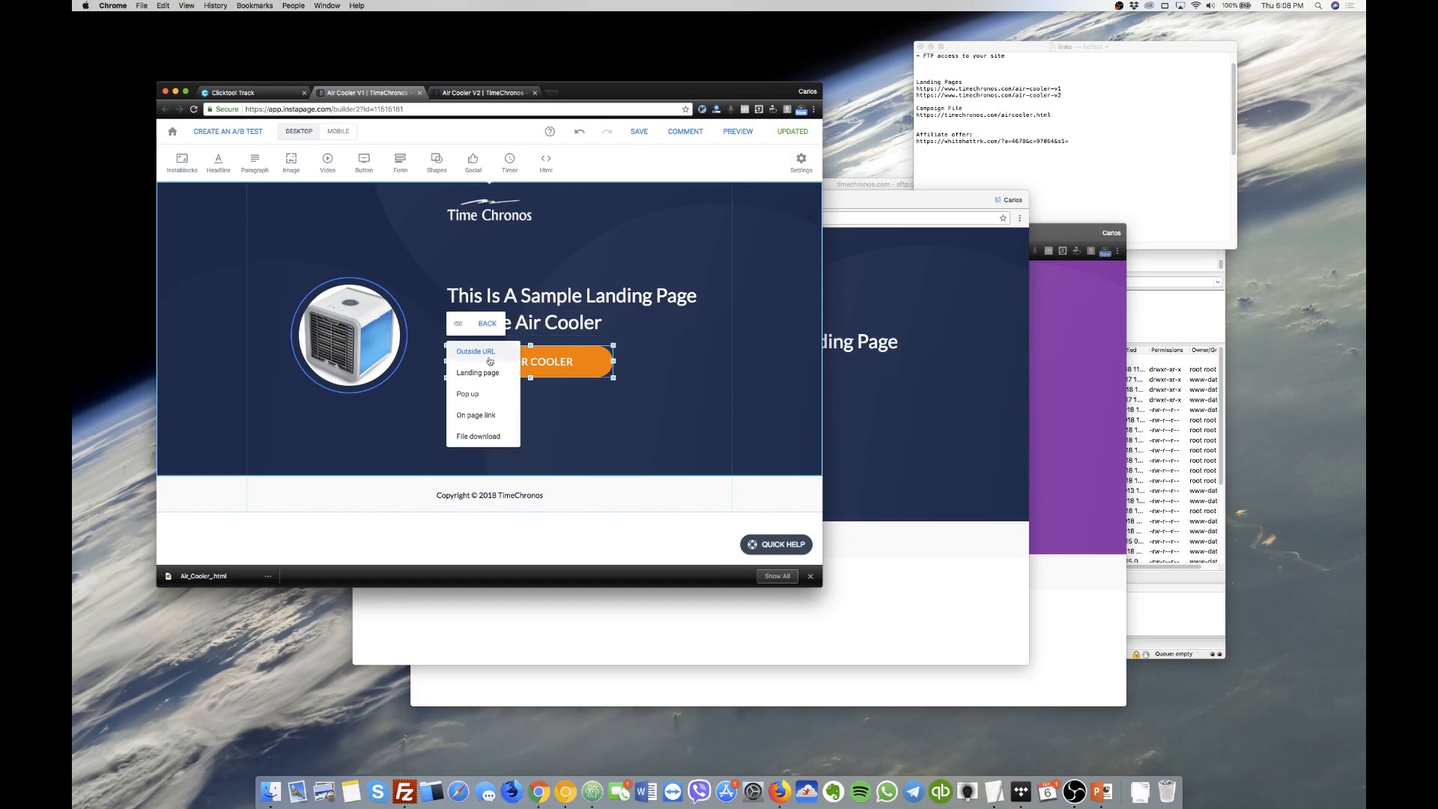
click(506, 345)
click(711, 324)
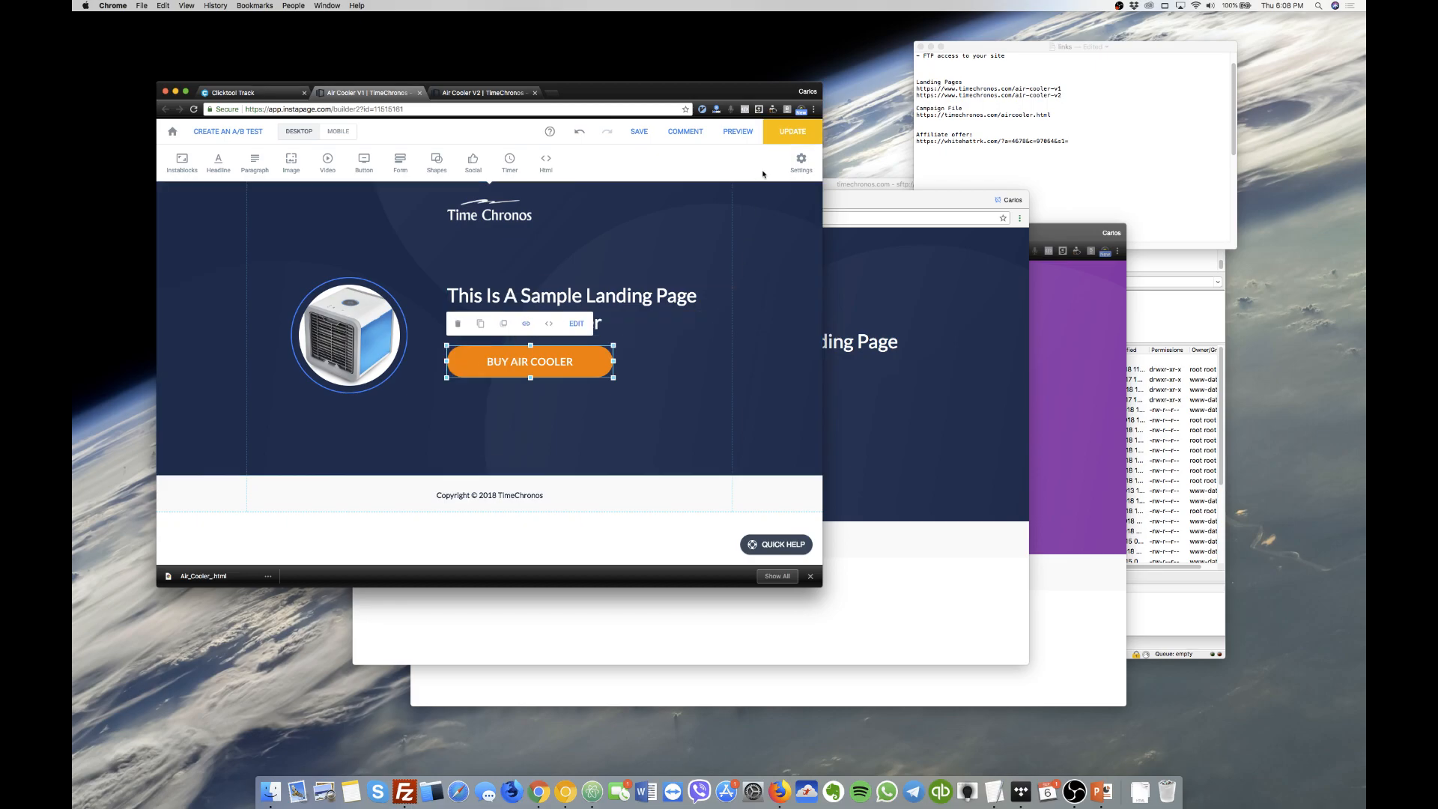
click(783, 137)
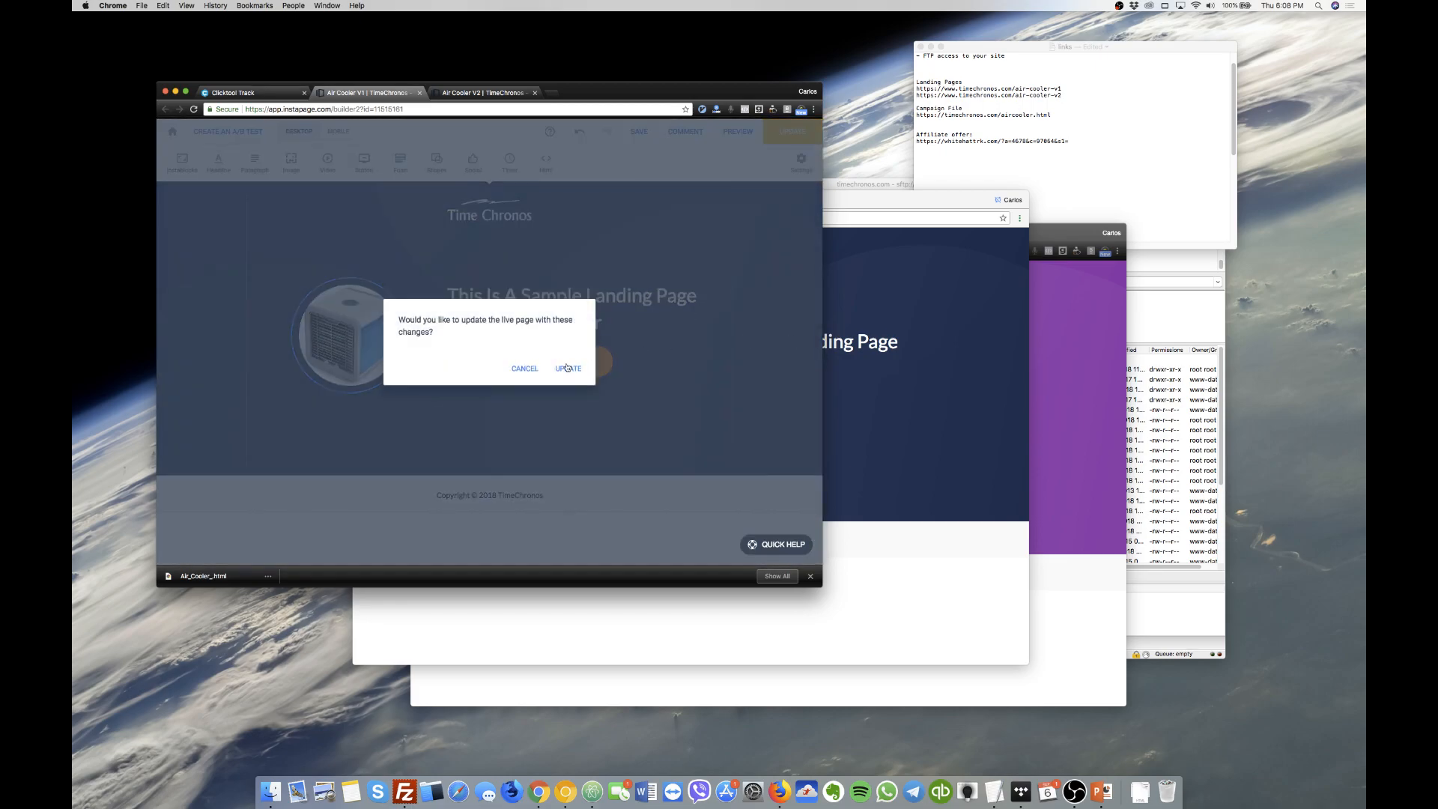
click(568, 368)
click(897, 350)
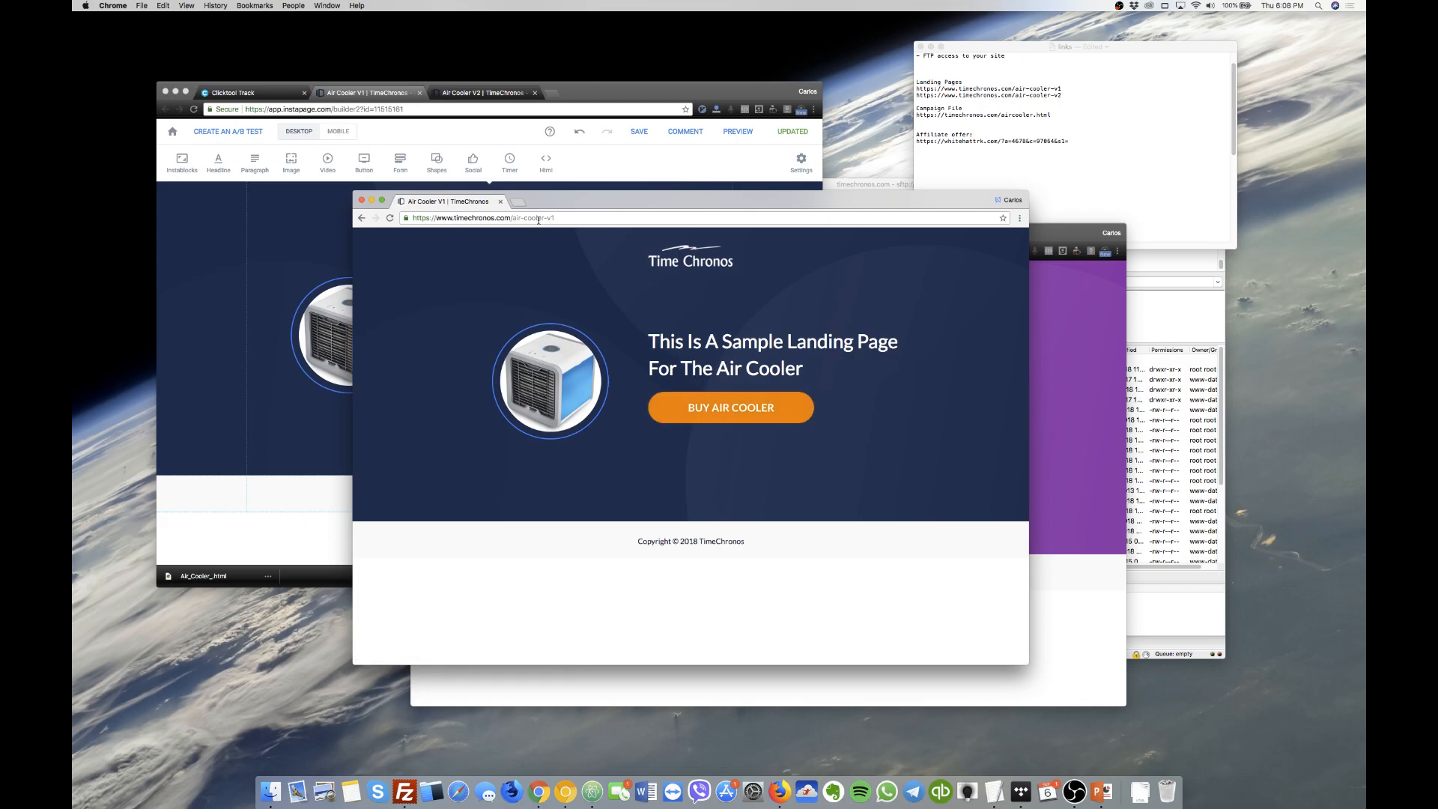
drag(561, 221, 512, 217)
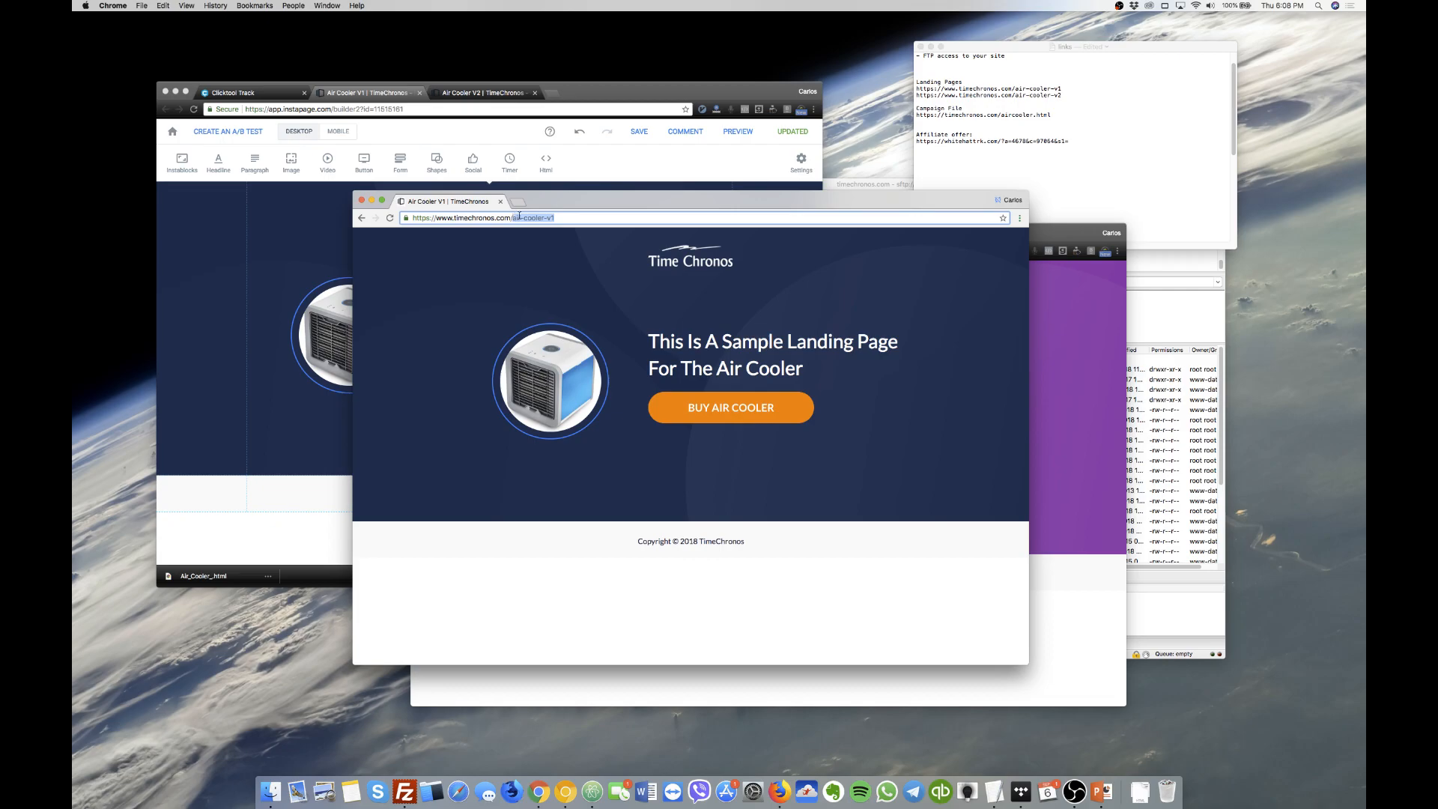
triple_click(990, 89)
triple_click(1015, 114)
key(super+c)
click(511, 218)
key(super+v)
key(Return)
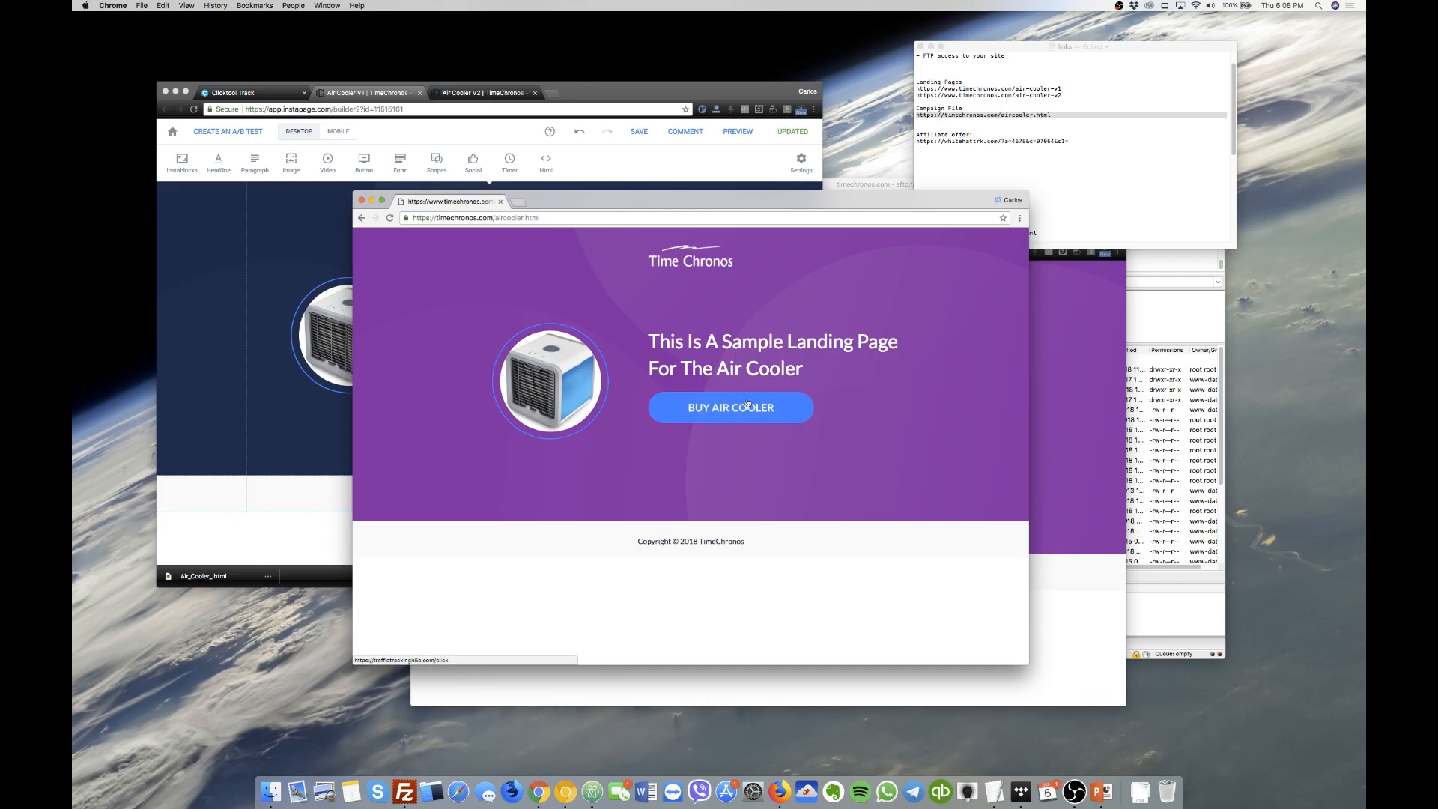
click(748, 405)
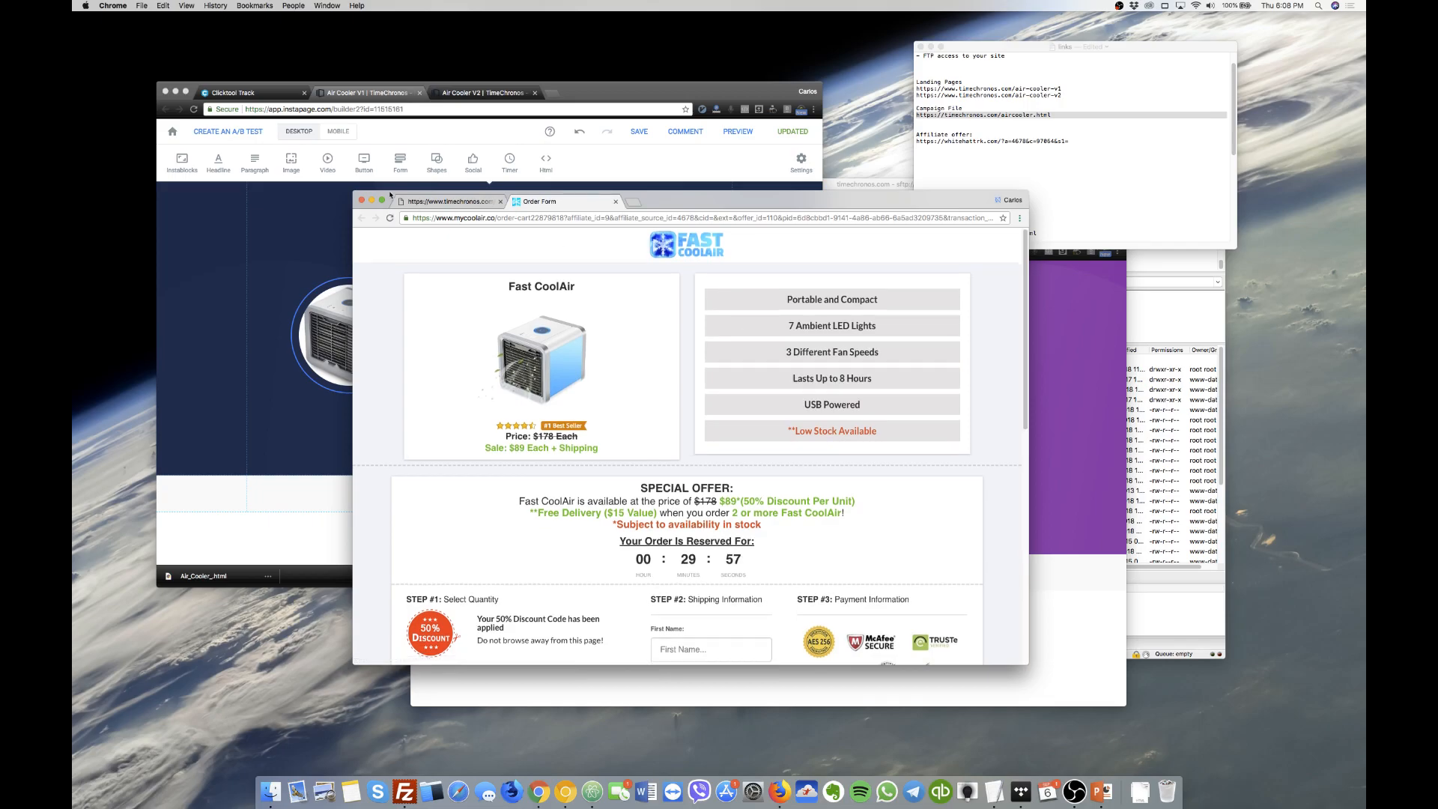
Open the General Report in Clicktool and compare the Air Cooler campaign's link with the aircooler.html address in the test browser.
click(238, 93)
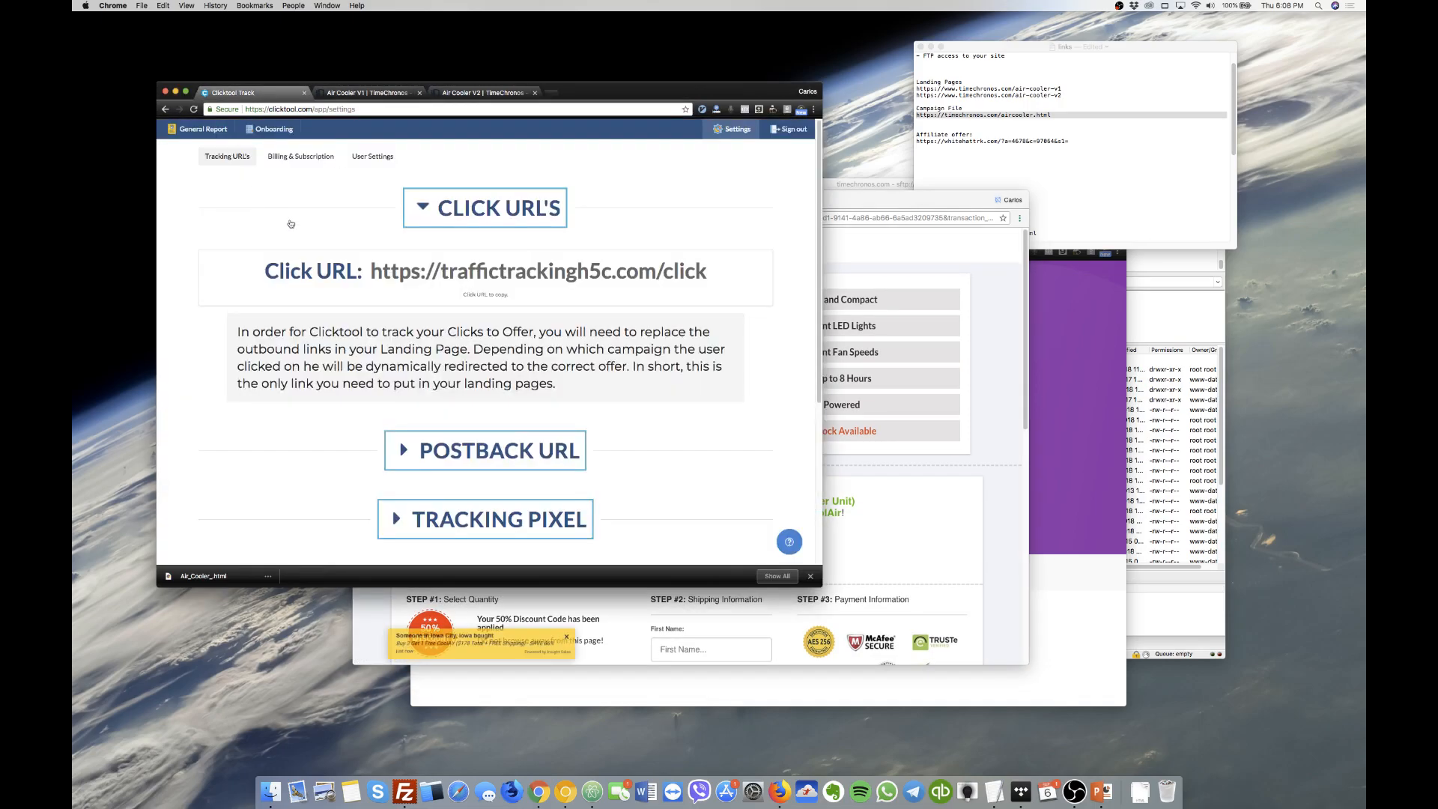
click(199, 135)
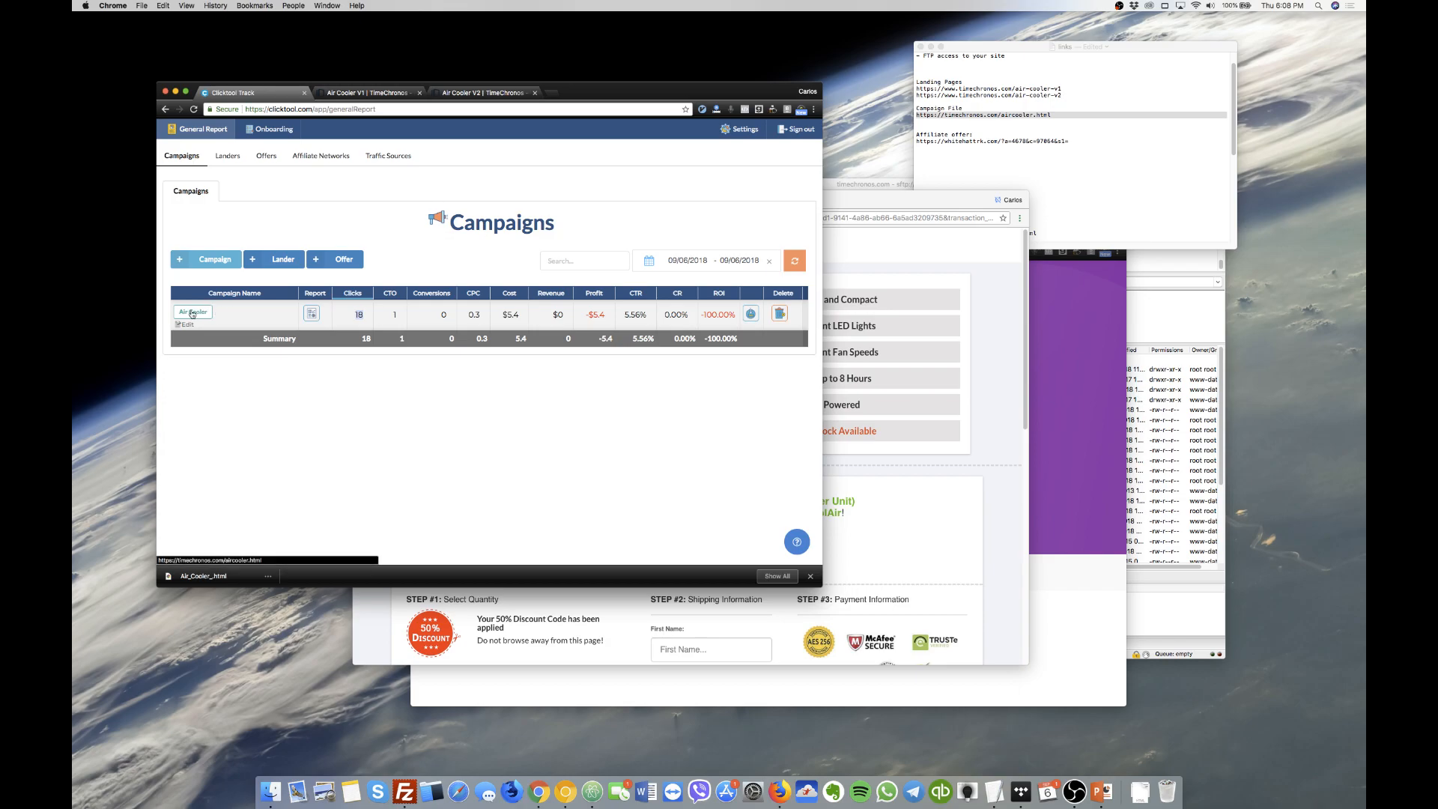
click(930, 239)
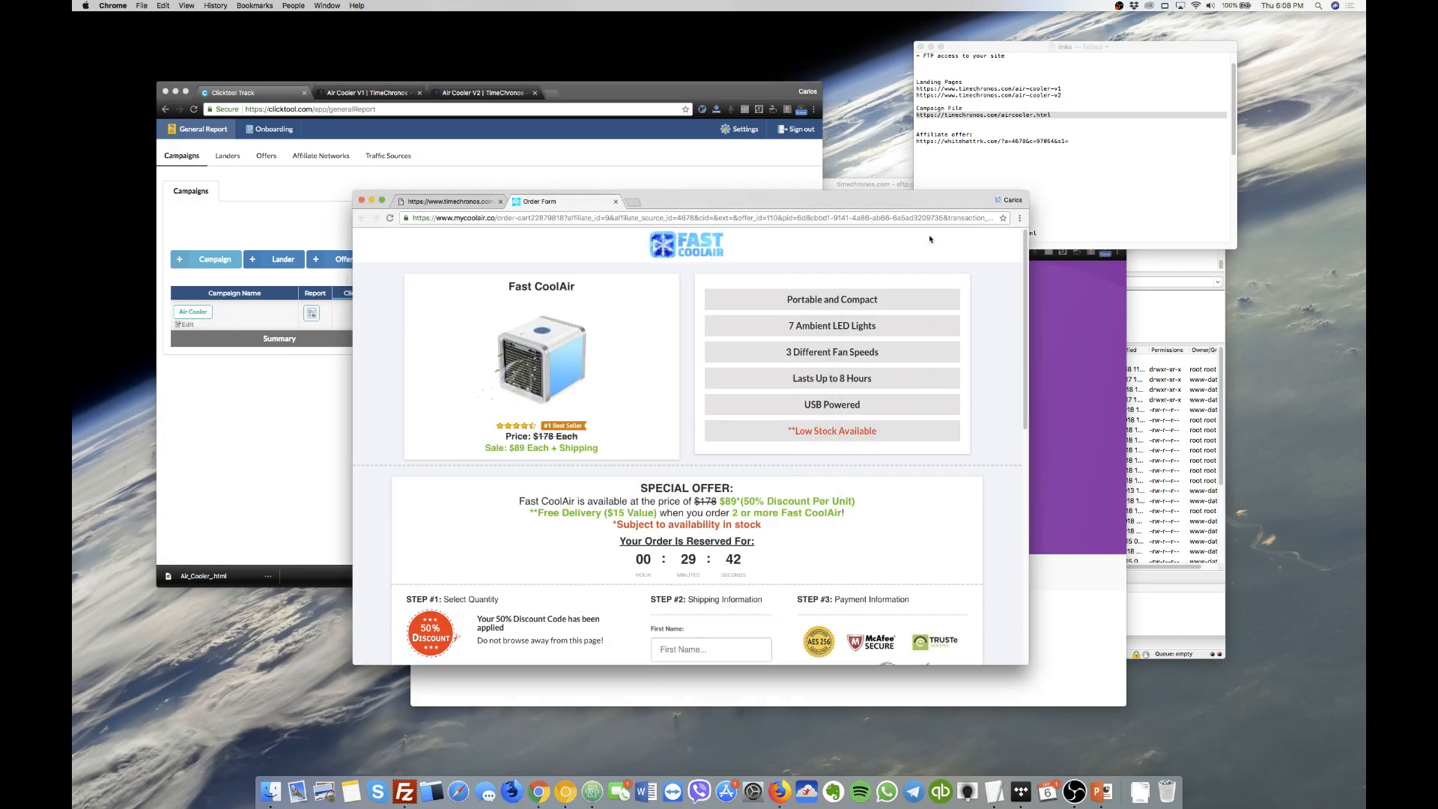
click(498, 202)
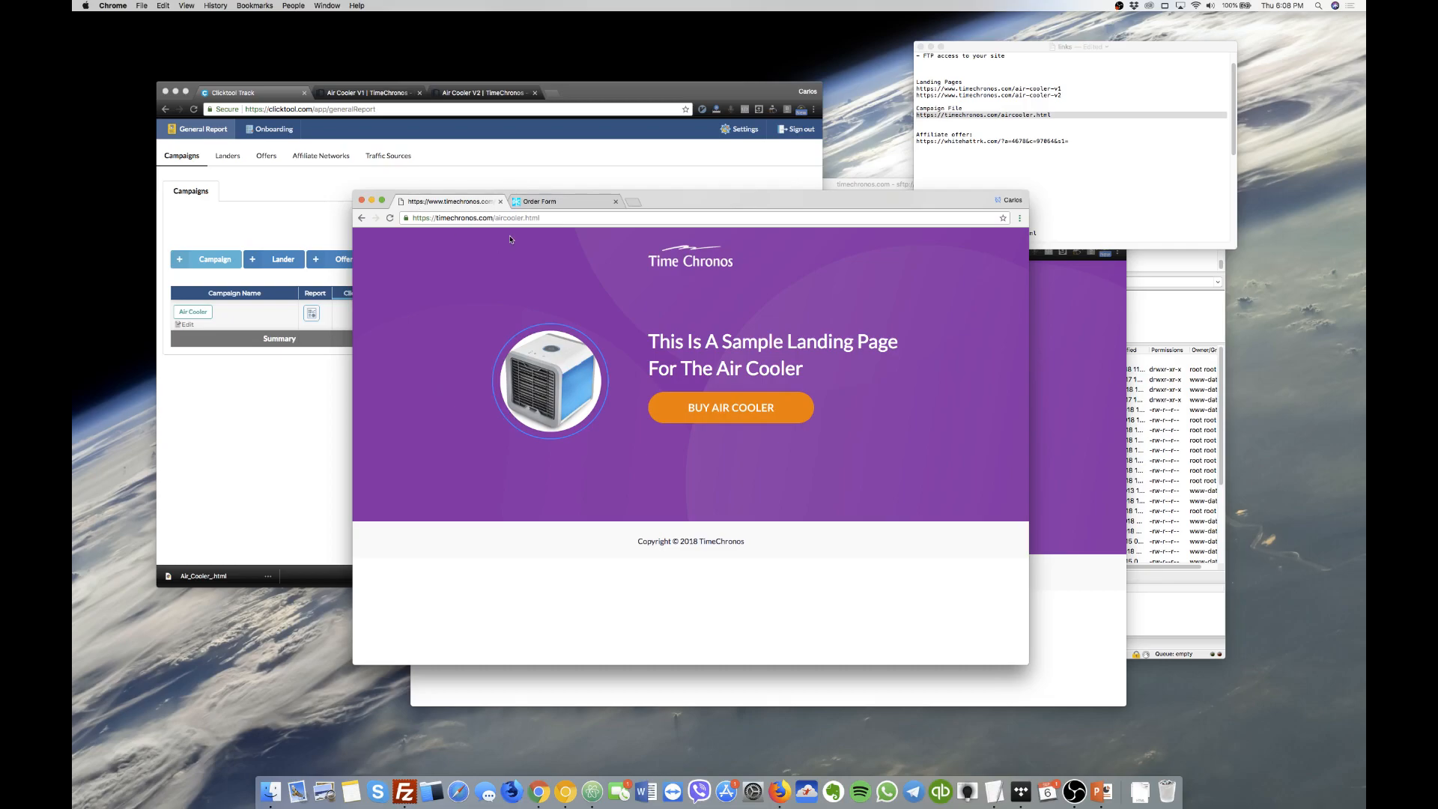
drag(494, 218, 596, 215)
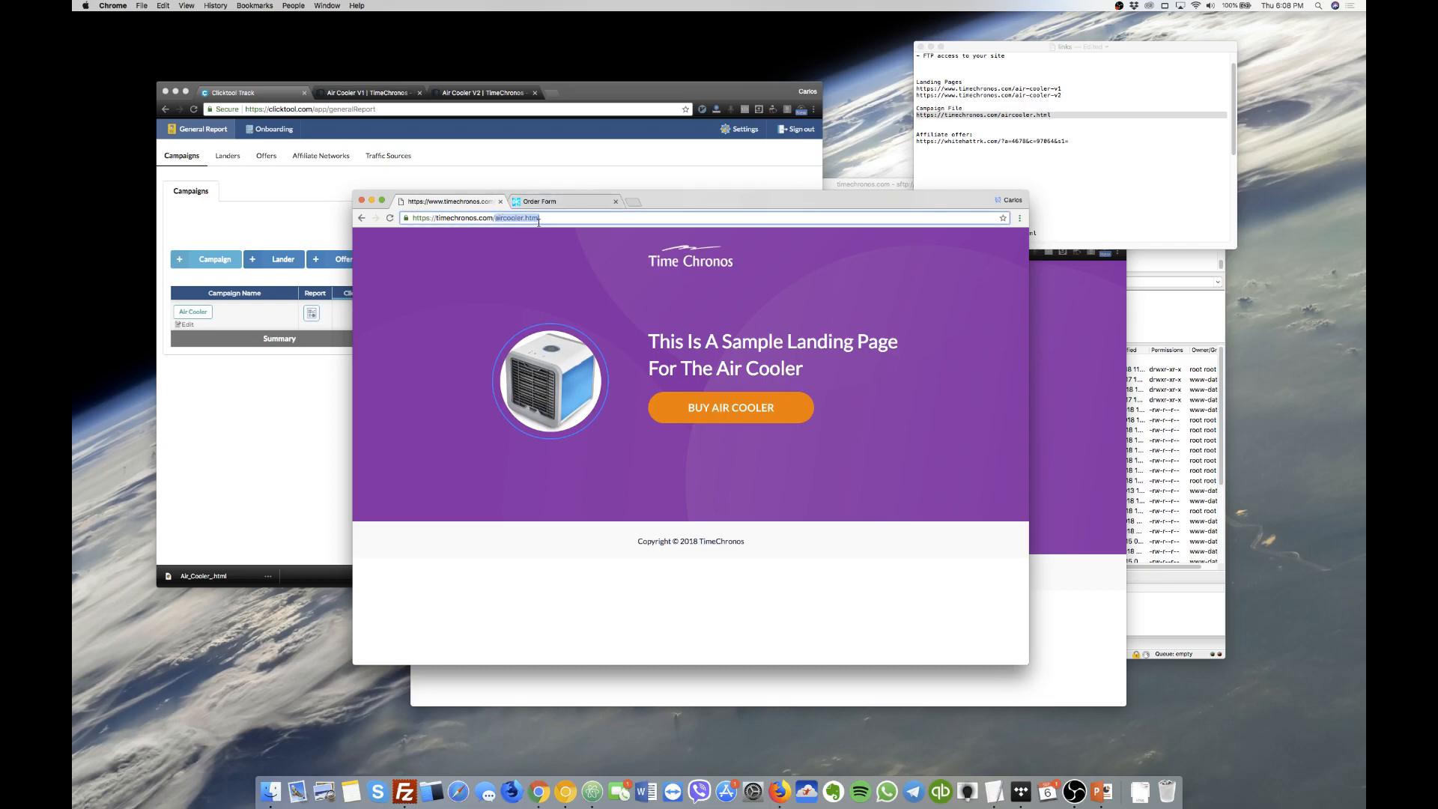
Open the Air Cooler campaign link from Clicktool, check the loaded page's address and return to the Campaigns list.
click(266, 379)
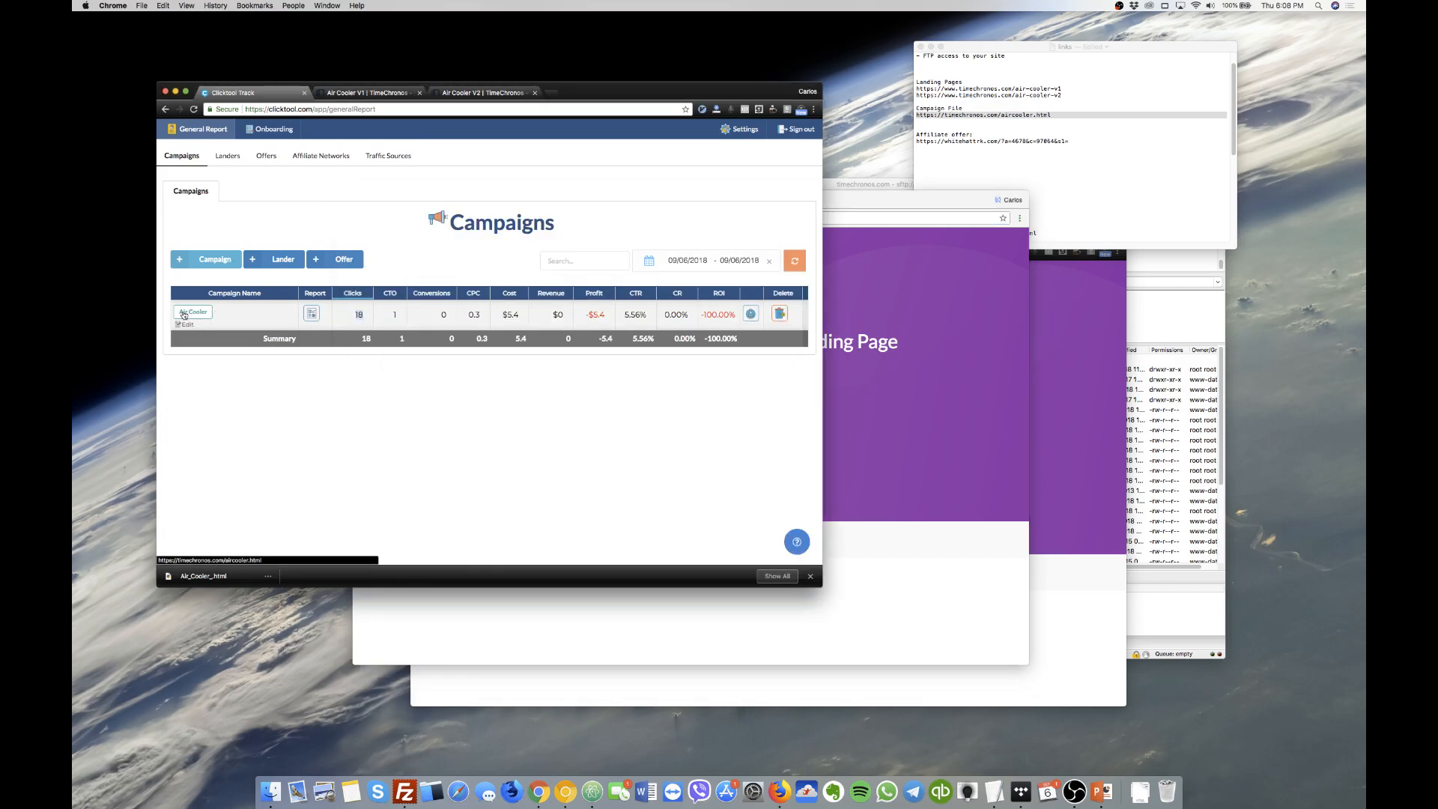
click(192, 313)
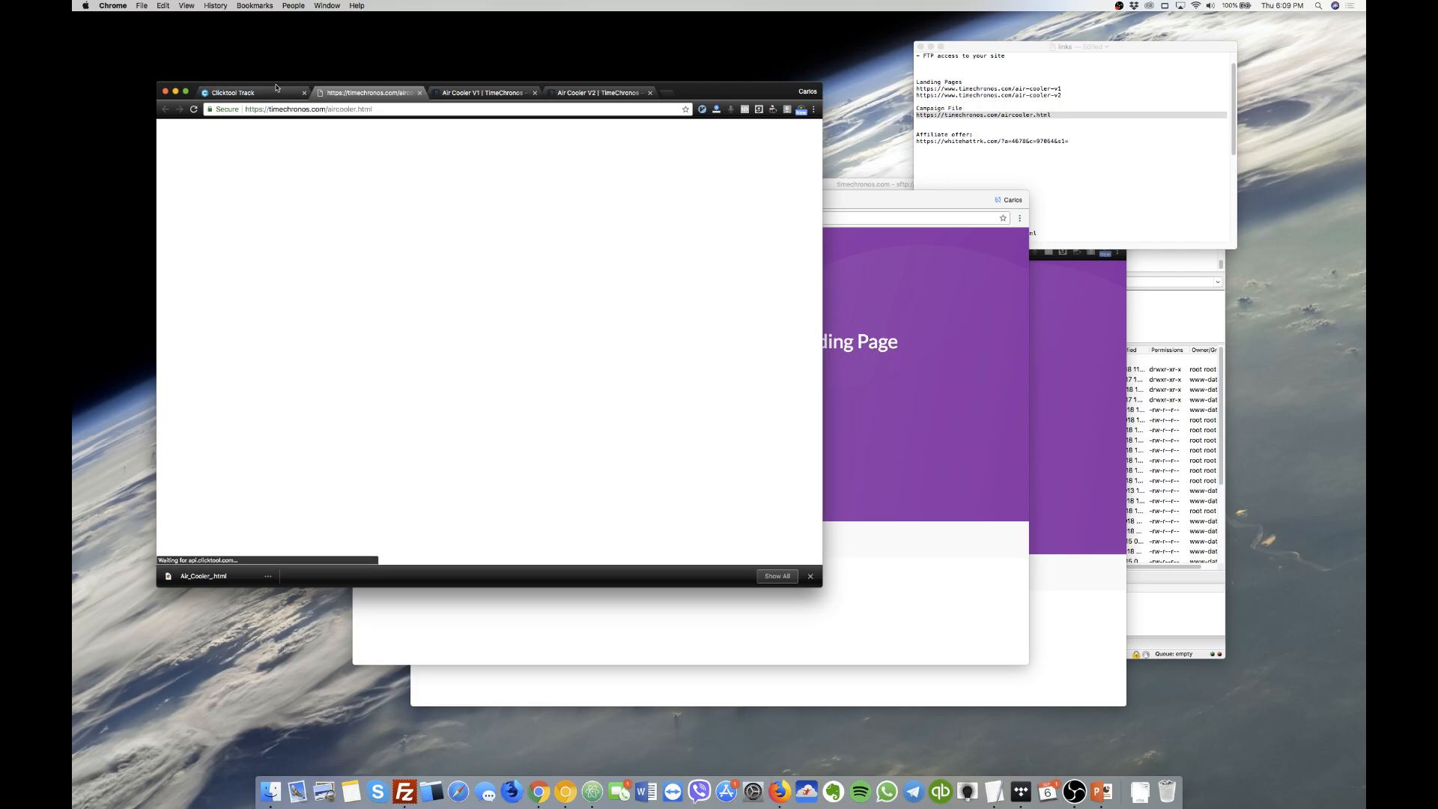
click(272, 93)
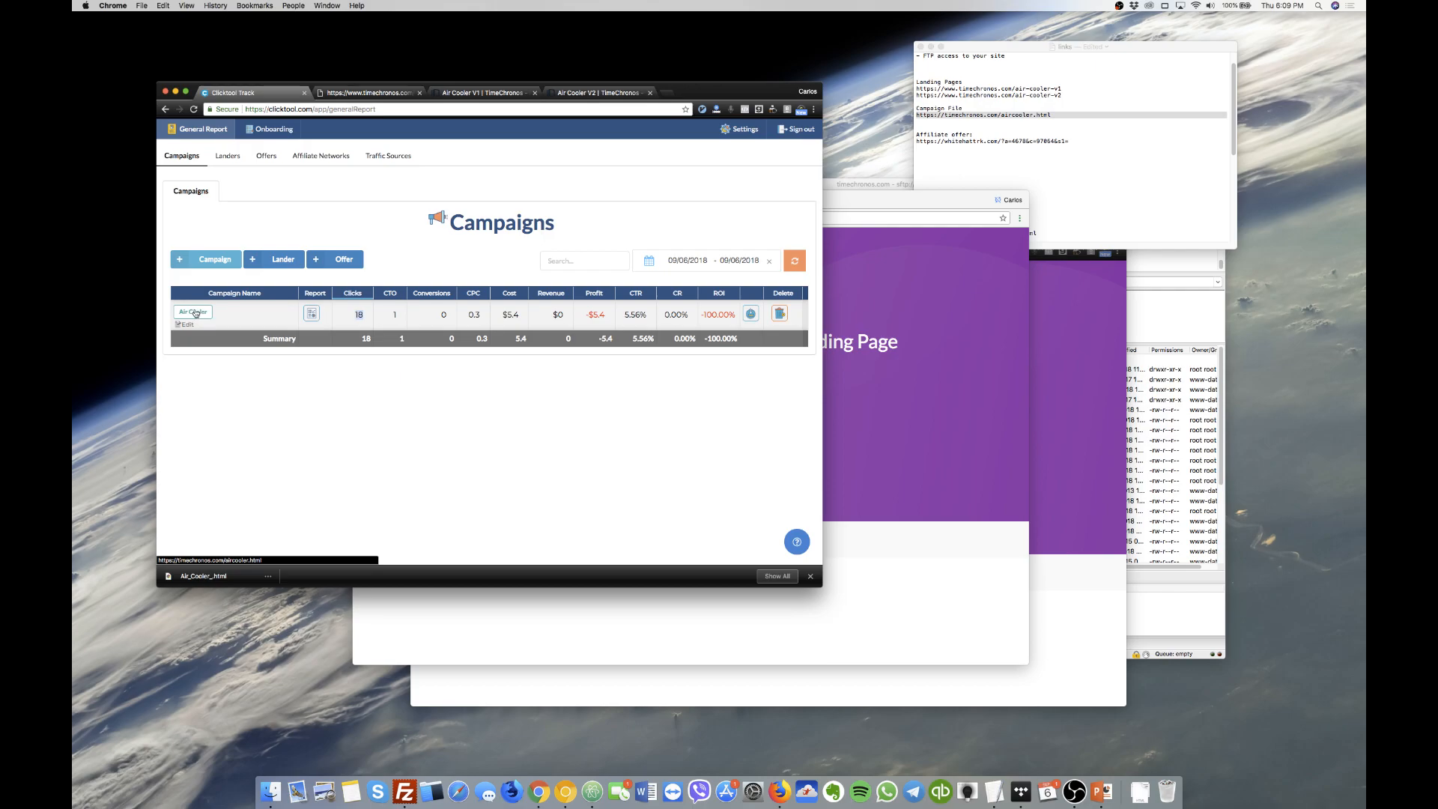
click(347, 96)
double_click(362, 108)
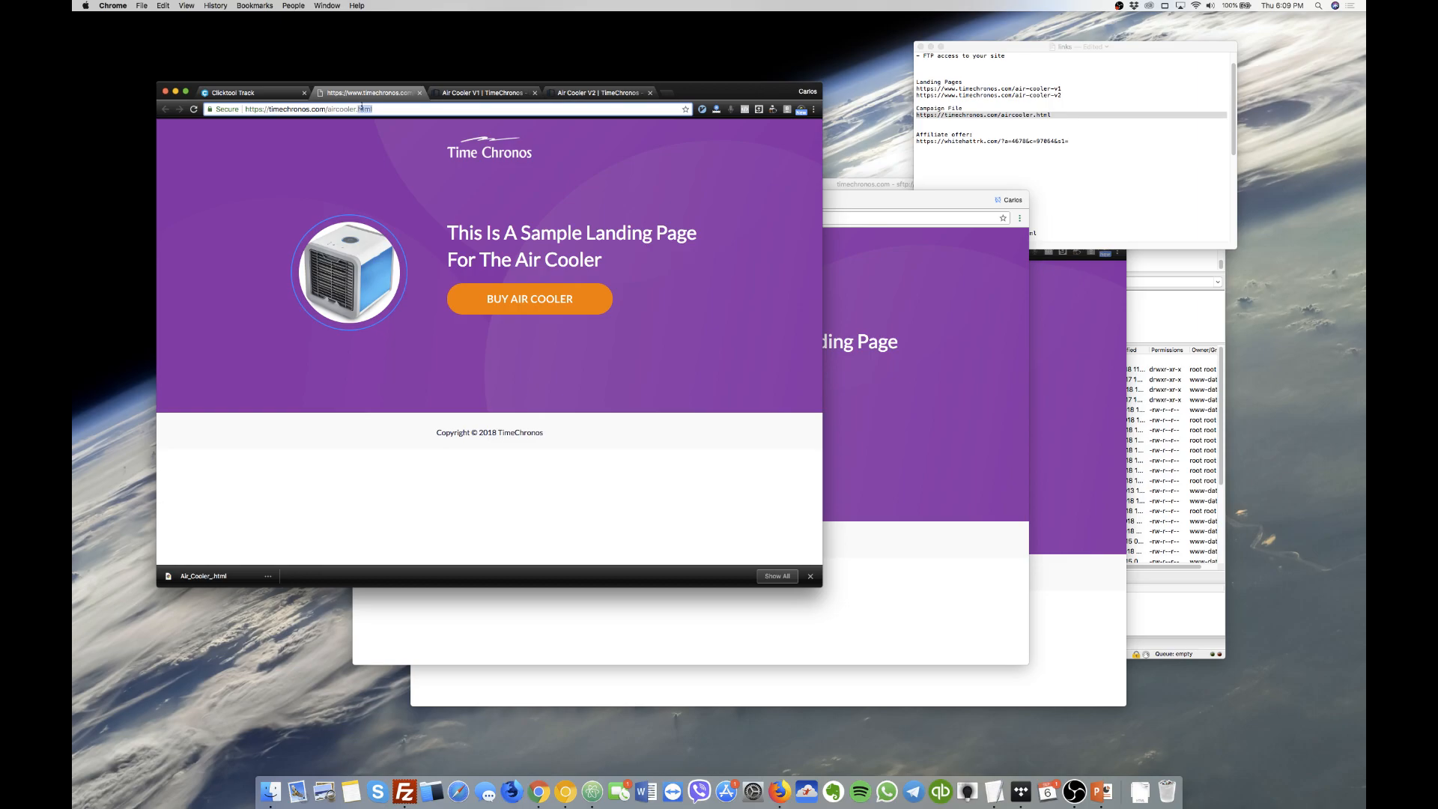
click(241, 97)
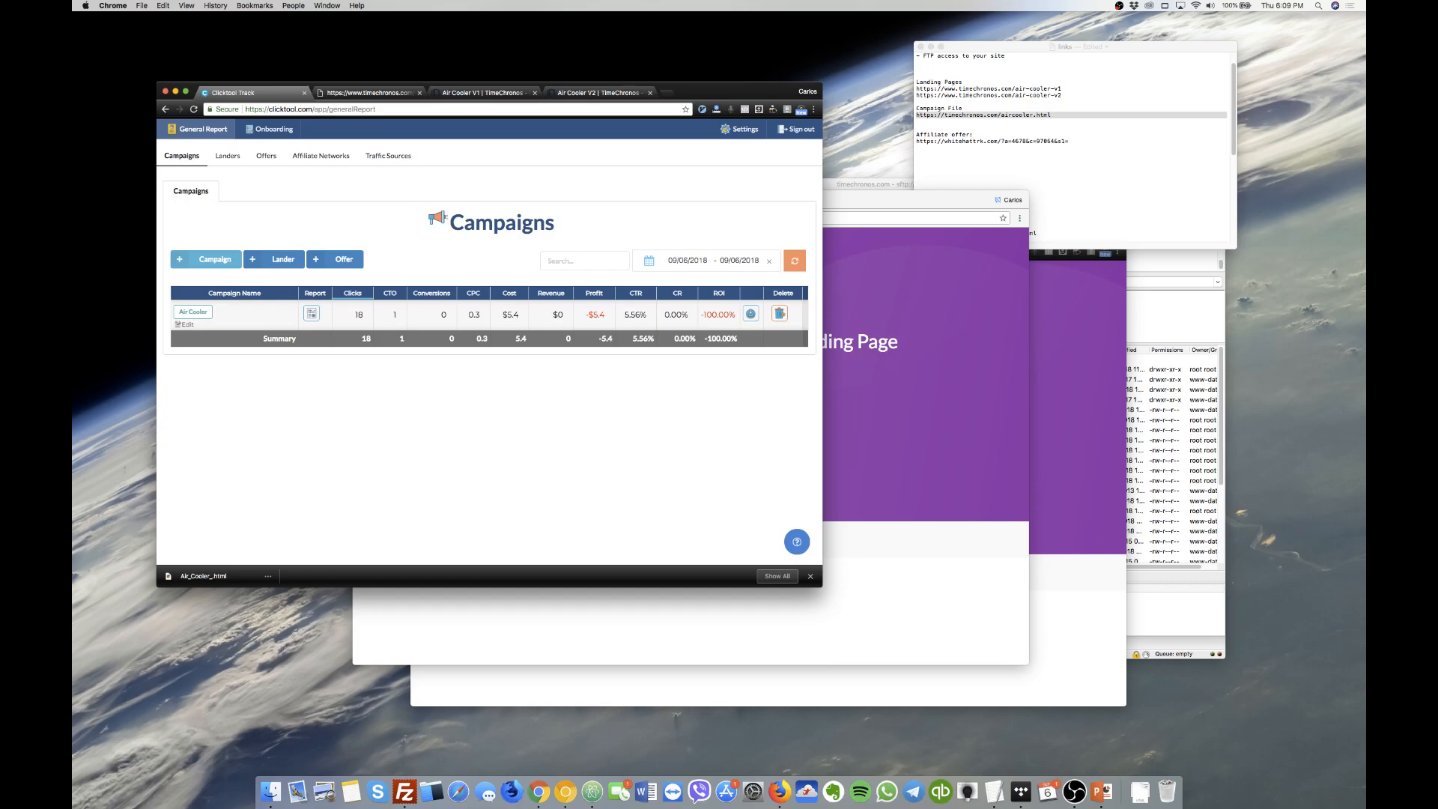
Switch to the Affiliati Network window and open the Testing & Tracking settings of the WHITEHAT Smart AirCool Mini AC offer.
drag(75, 359, 442, 102)
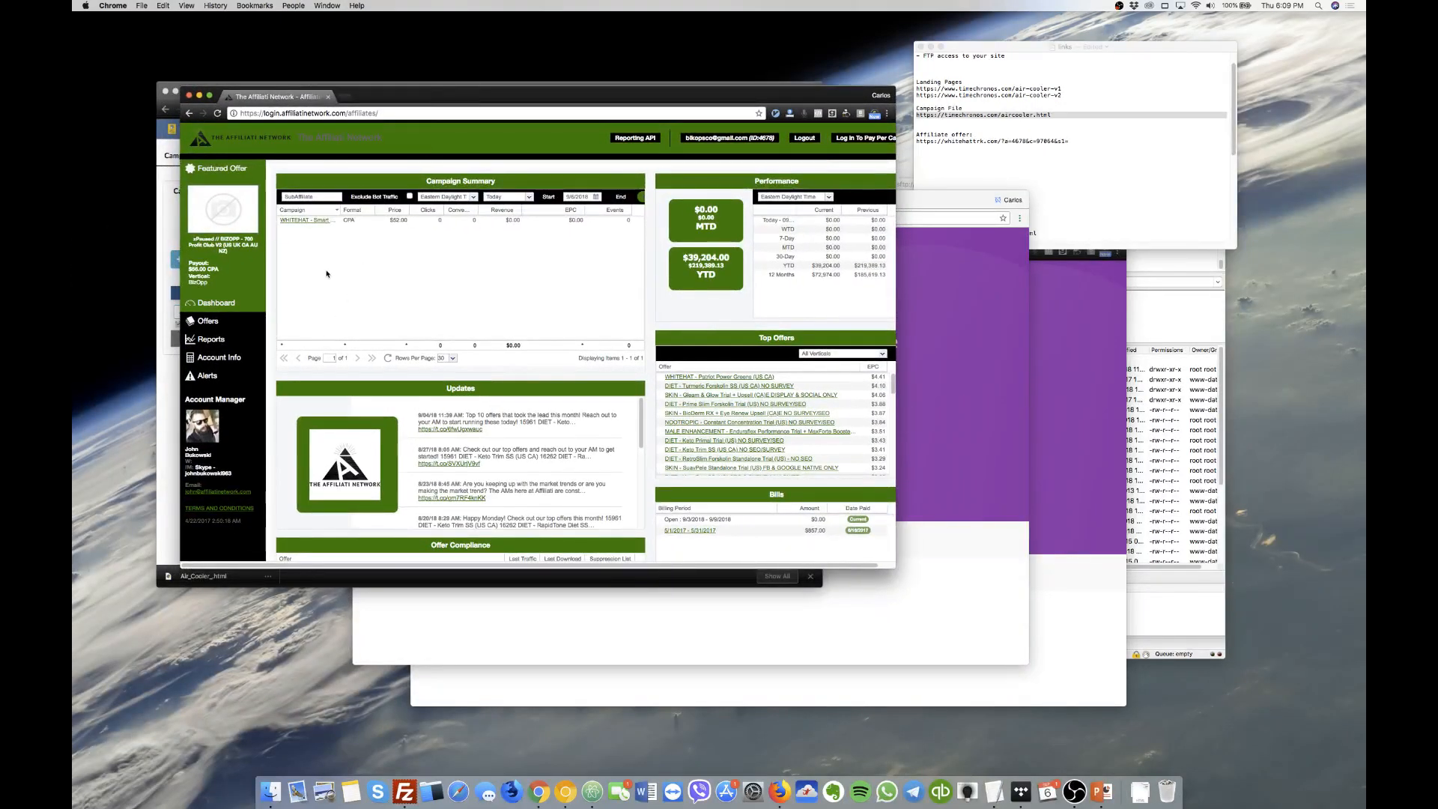
drag(406, 98, 1365, 97)
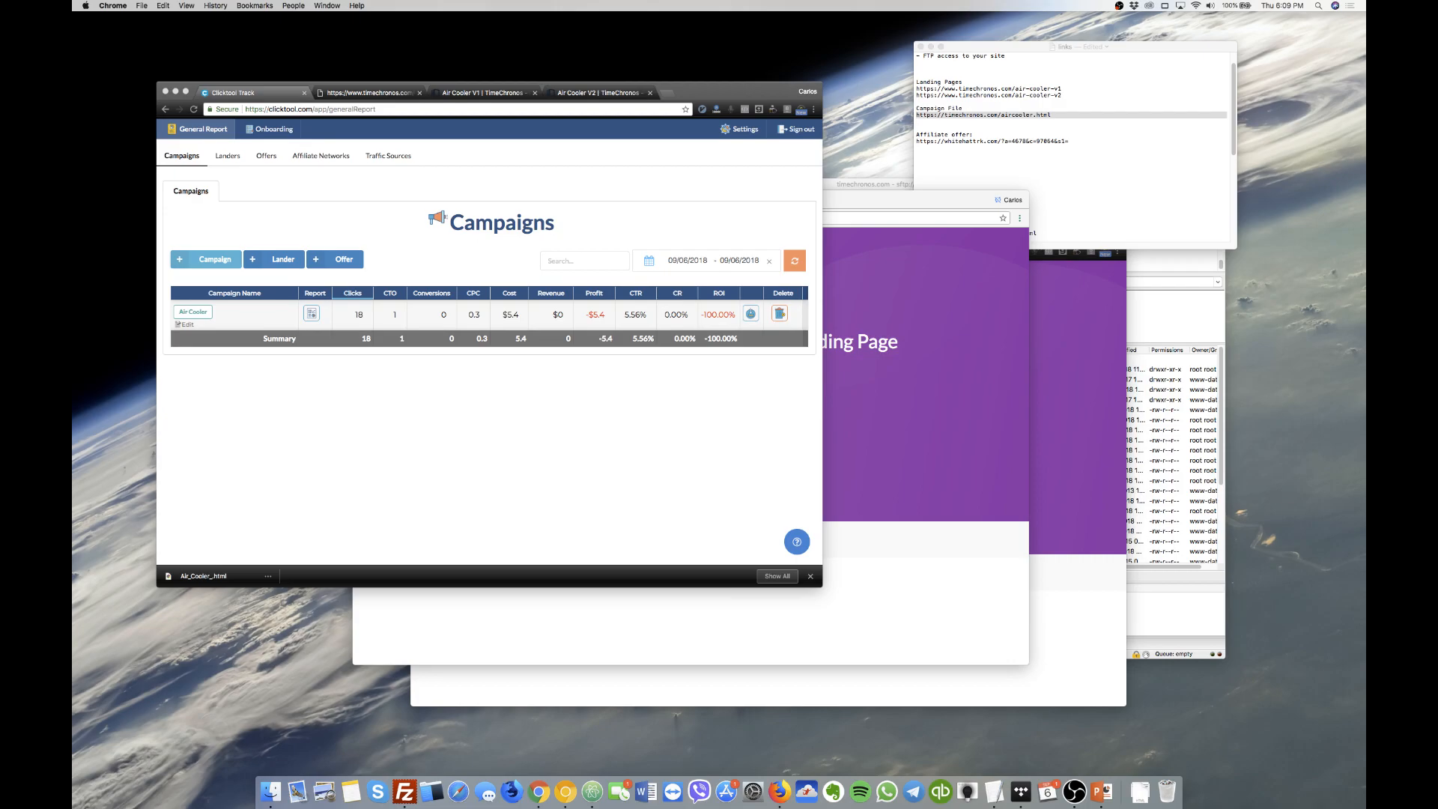
key(super+c)
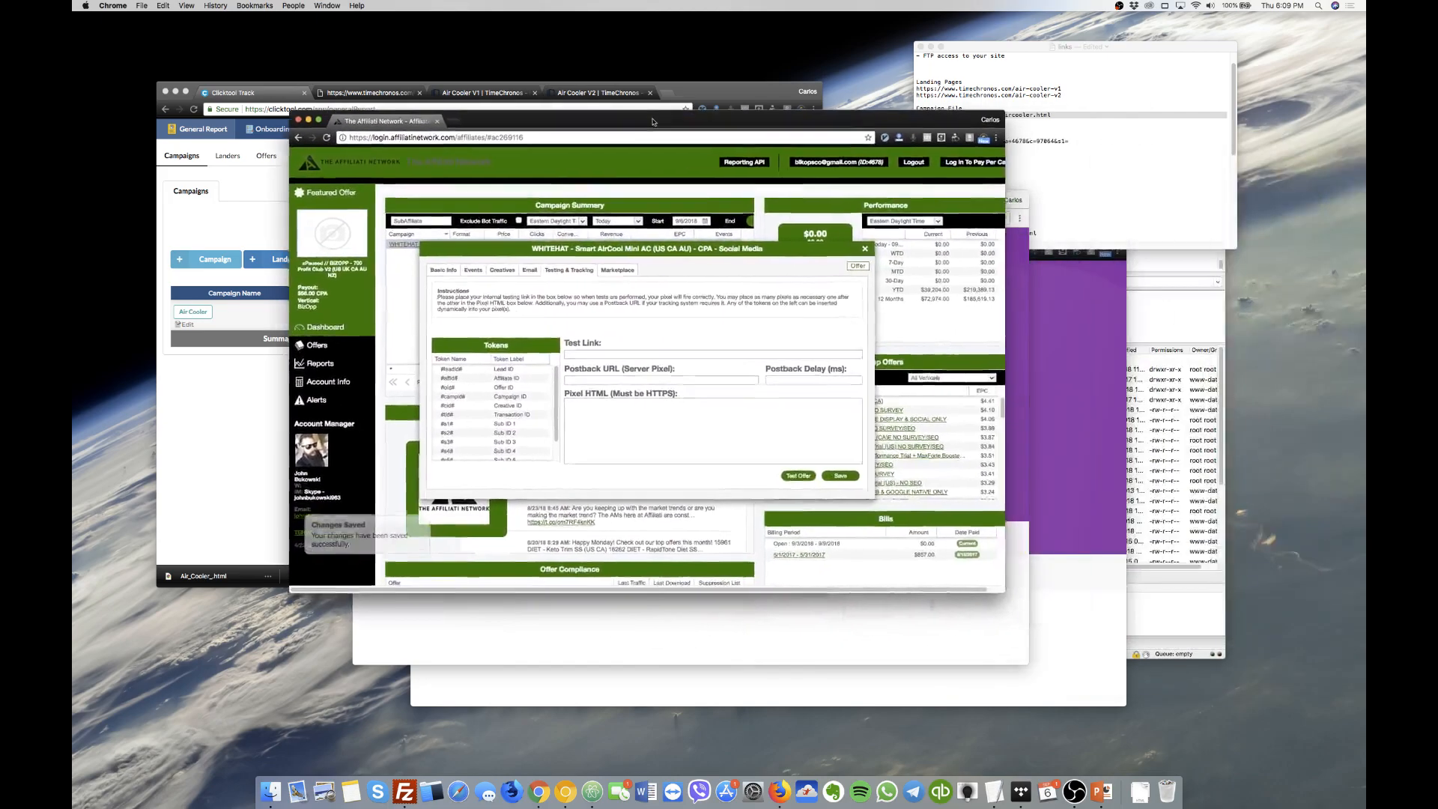
click(818, 232)
click(353, 226)
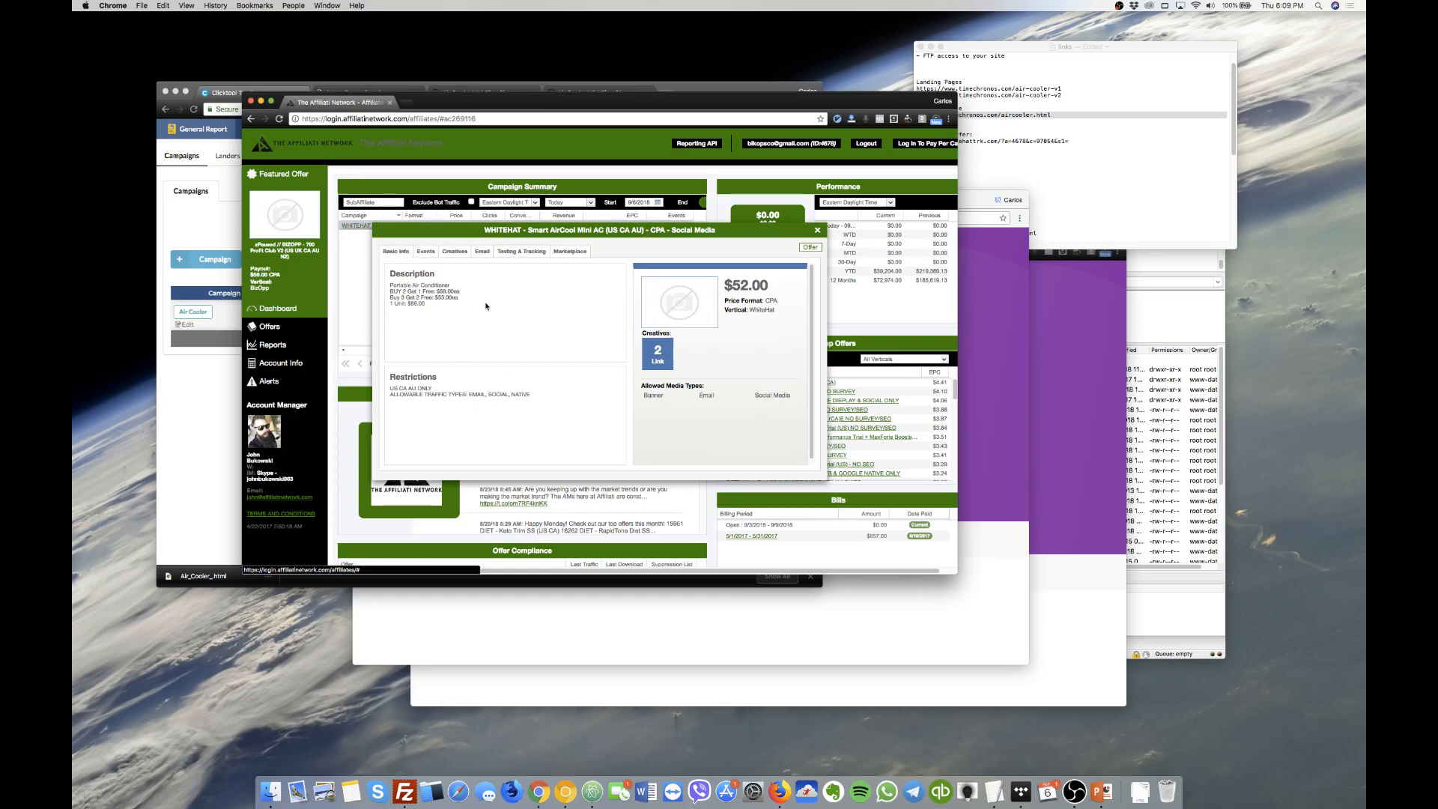
click(524, 254)
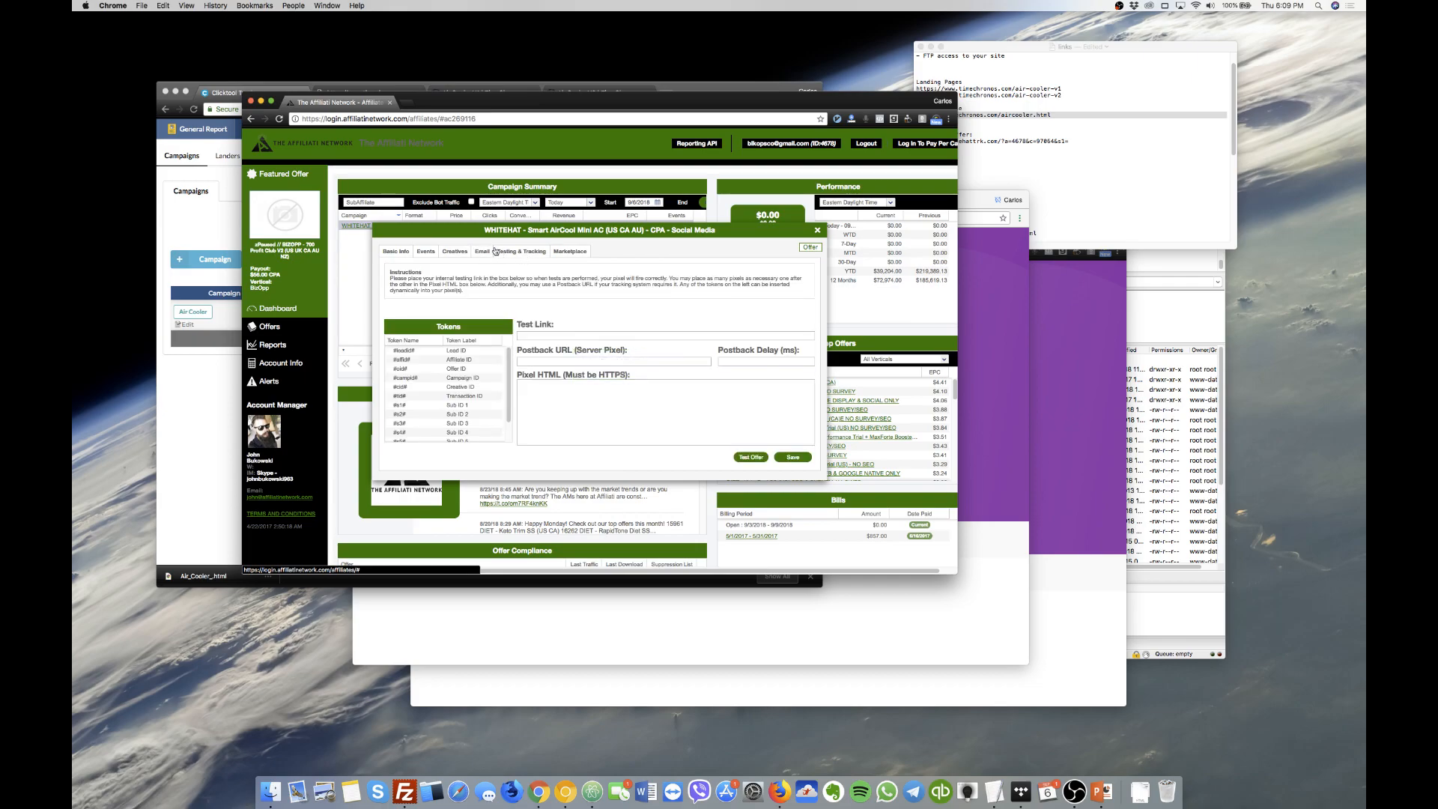
drag(435, 103, 525, 156)
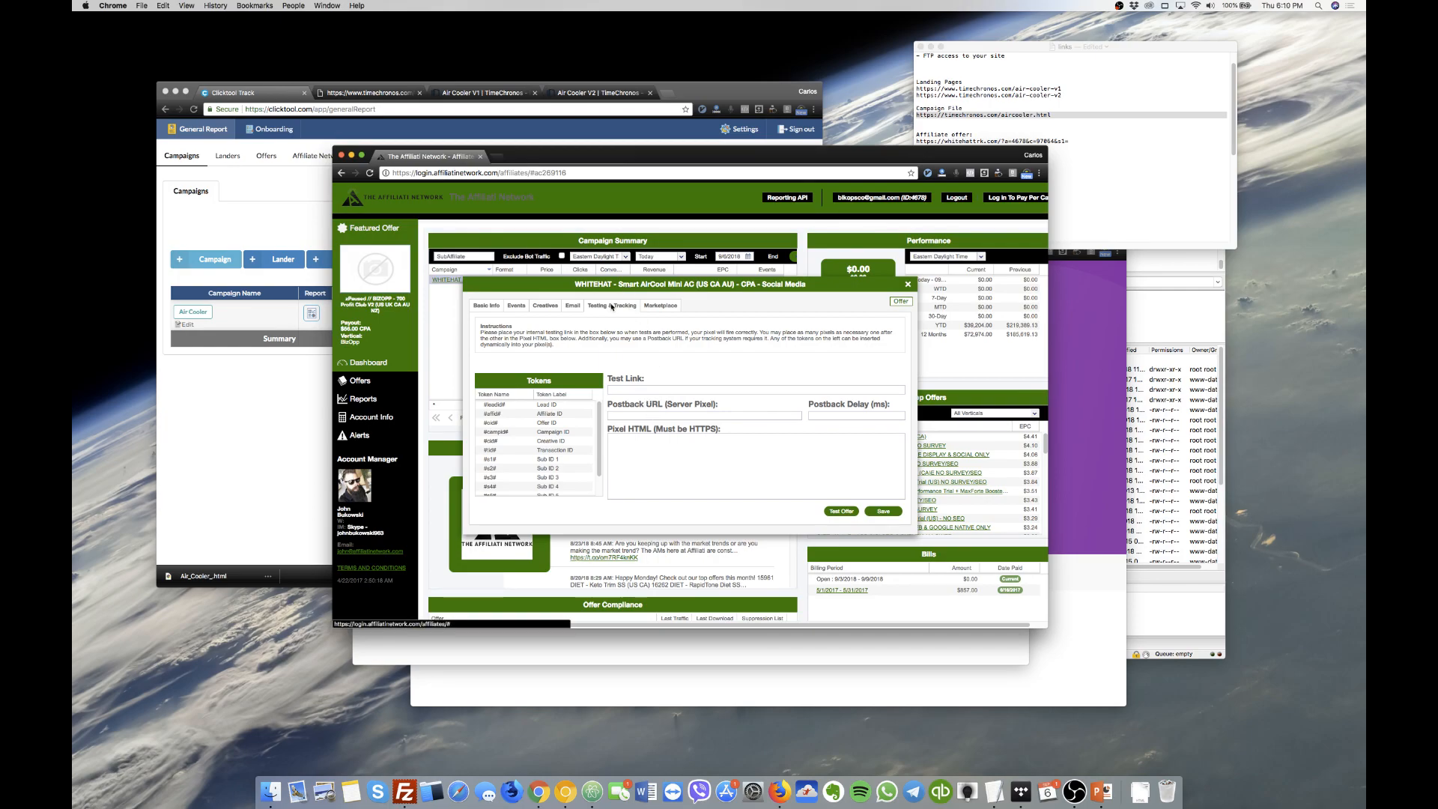
click(622, 411)
drag(598, 153, 659, 157)
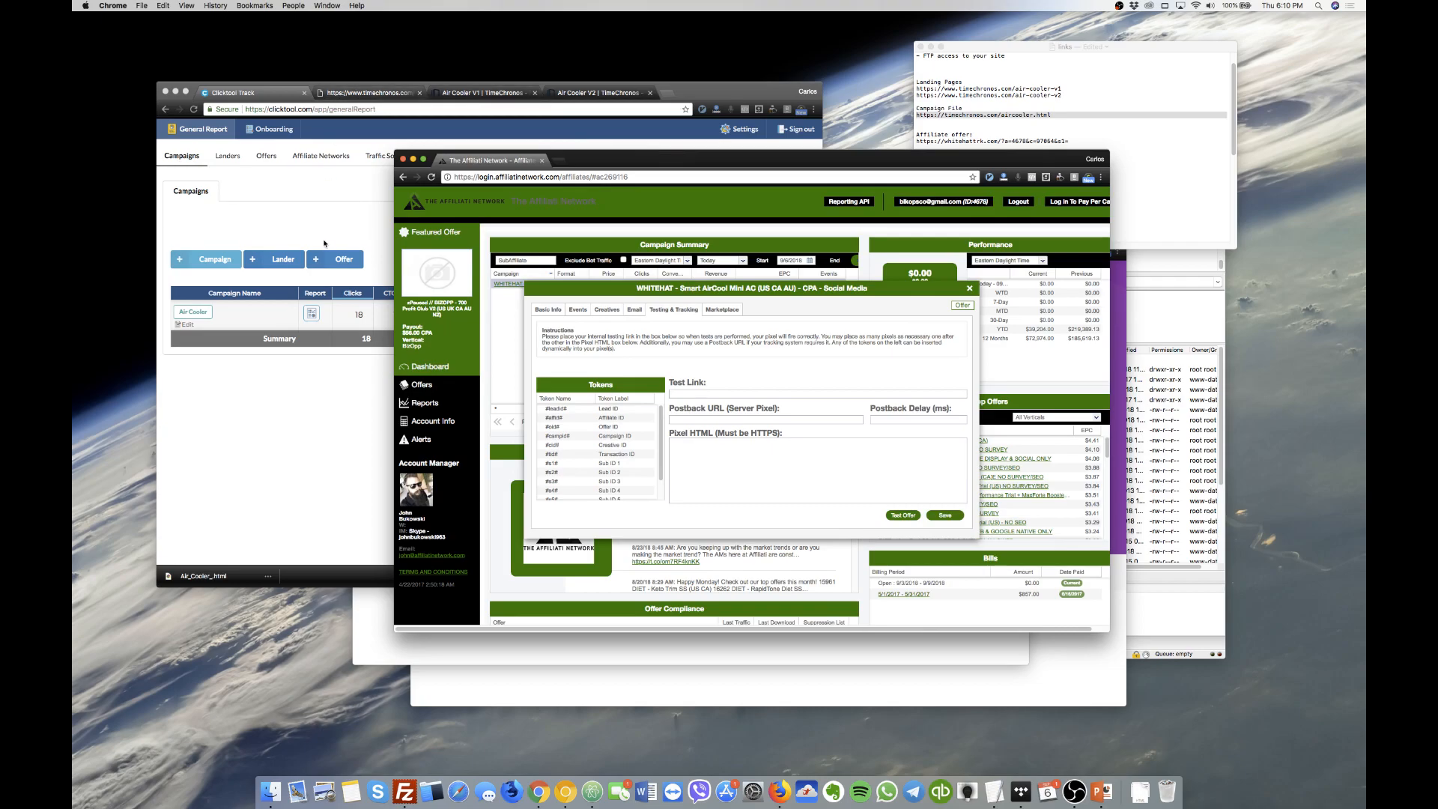
Switch to Clicktool and open the Tracking URL's settings.
click(369, 87)
click(734, 129)
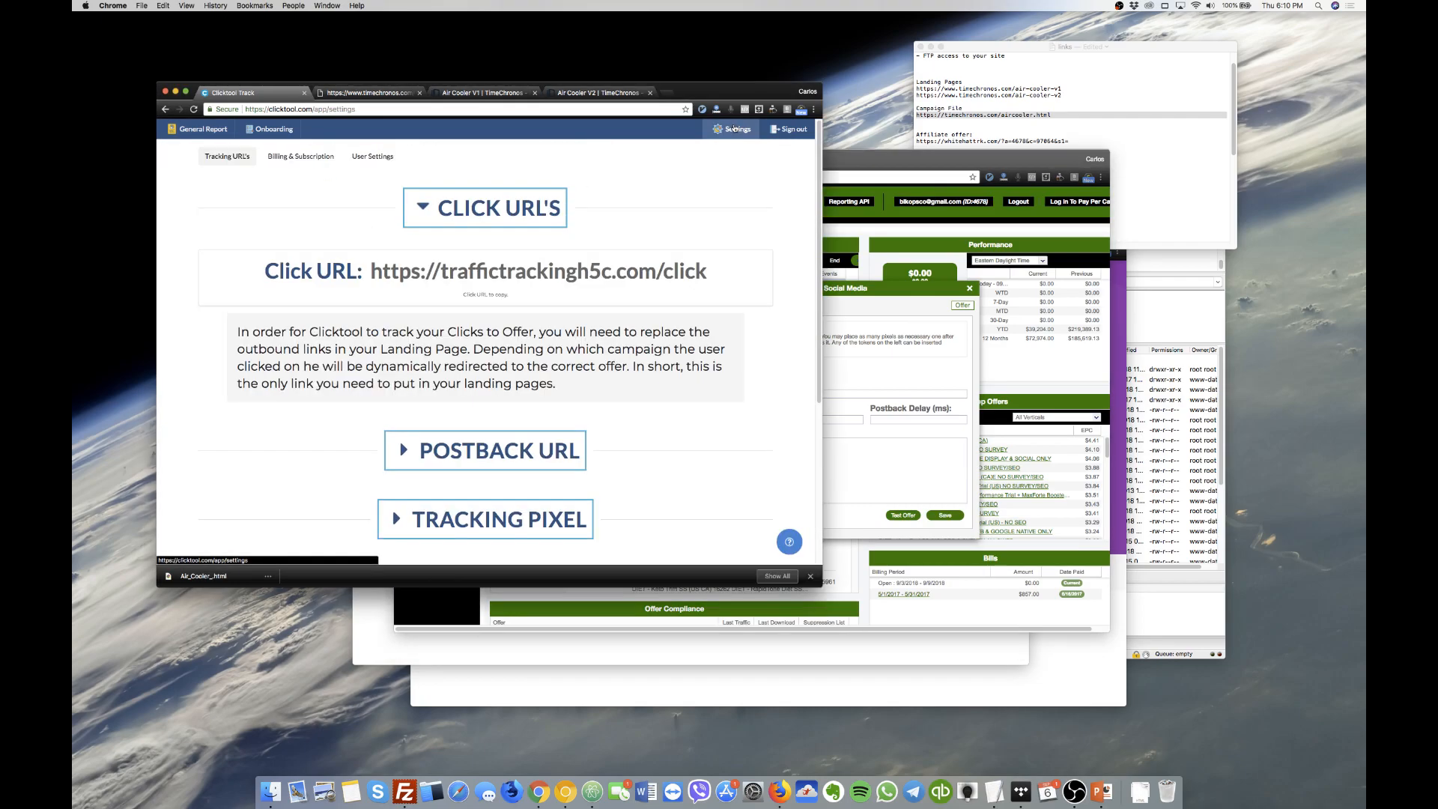
scroll(513, 325, down, 1)
scroll(325, 266, down, 5)
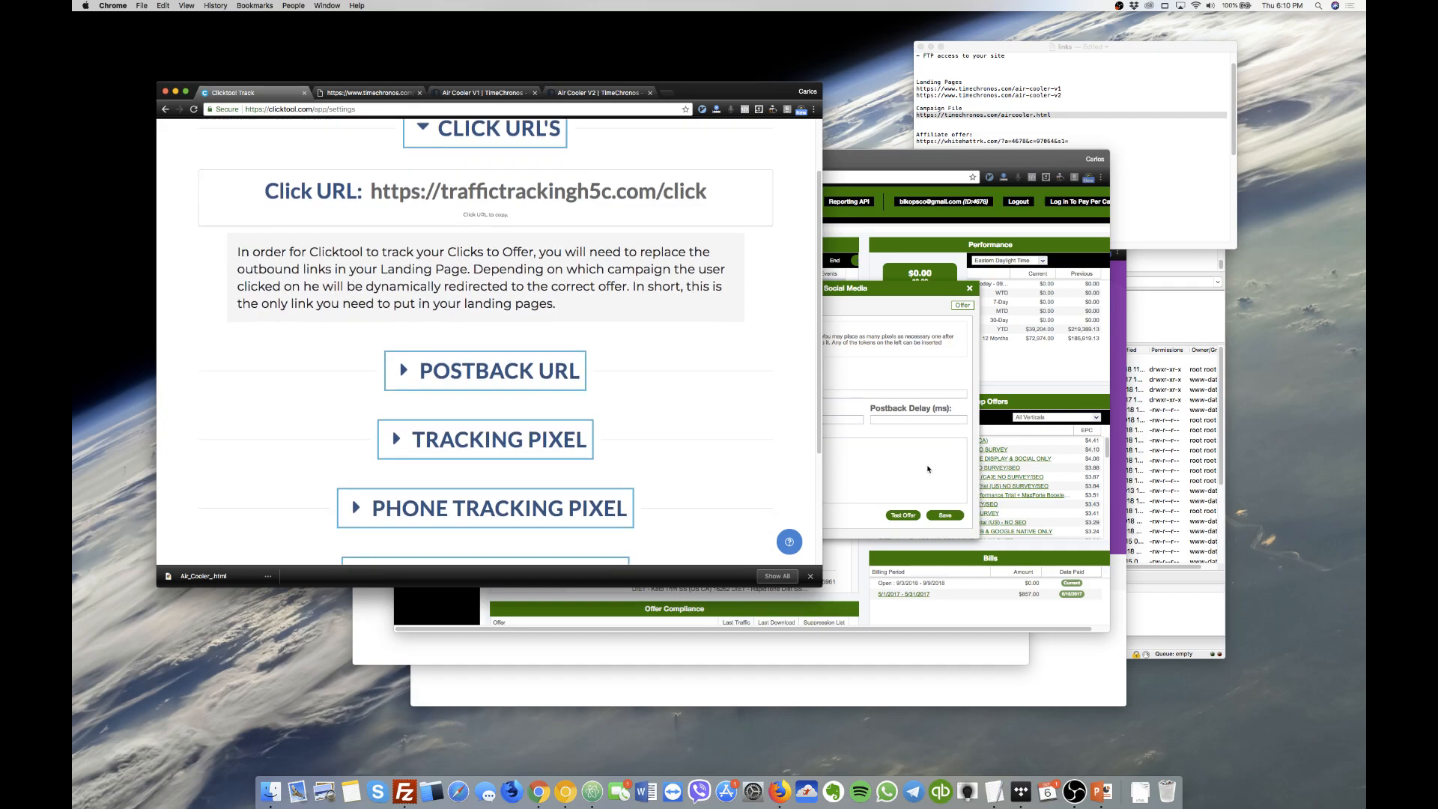
Copy the Tracking Pixel code from Clicktool and paste it into the Affiliati Network offer's Pixel HTML field.
click(865, 462)
click(376, 476)
click(374, 442)
click(418, 359)
click(861, 464)
key(super+v)
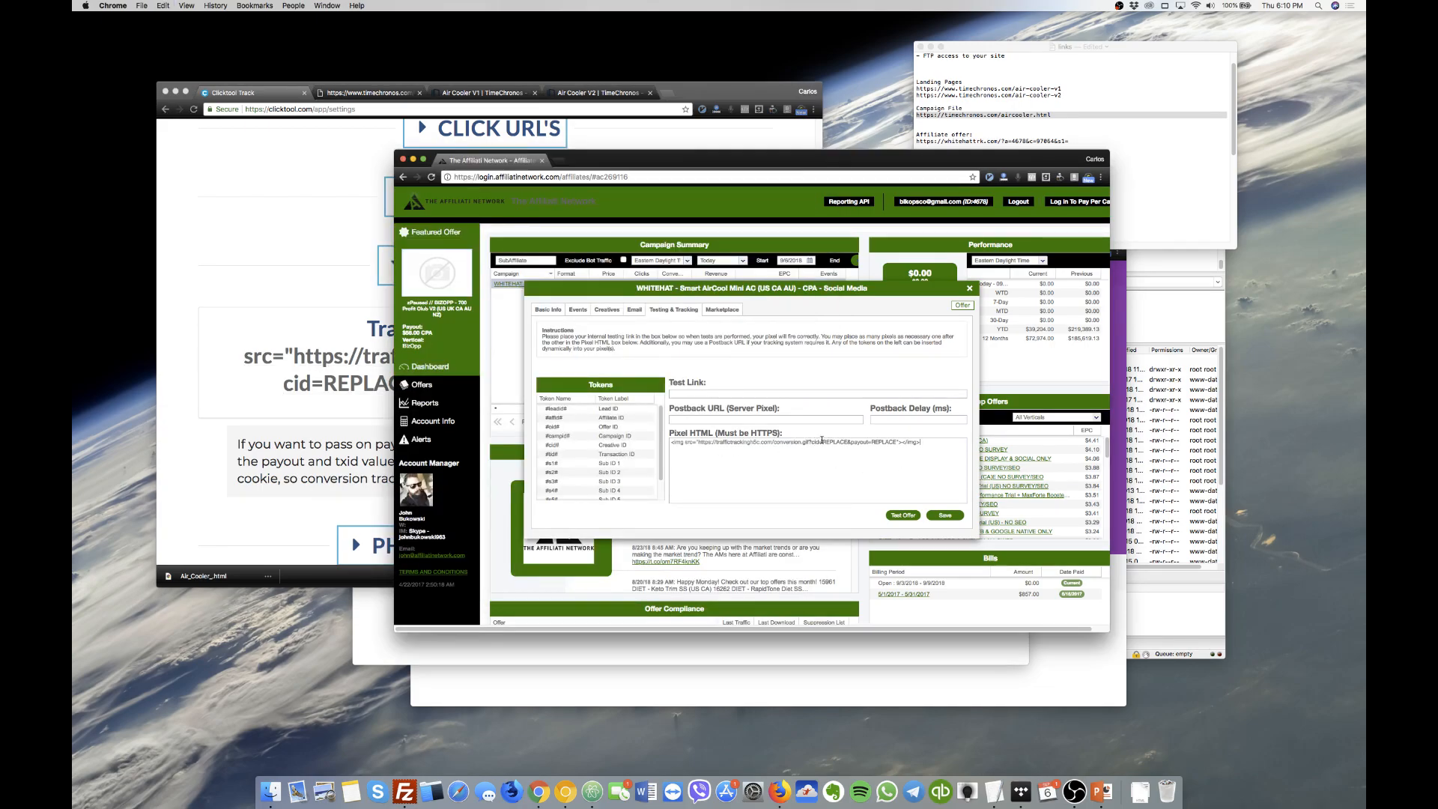
Replace the pixel's cid and payout placeholders with the tokens #s2# and #price#, and clear the Pixel HTML field.
double_click(827, 441)
click(555, 473)
drag(822, 442, 833, 441)
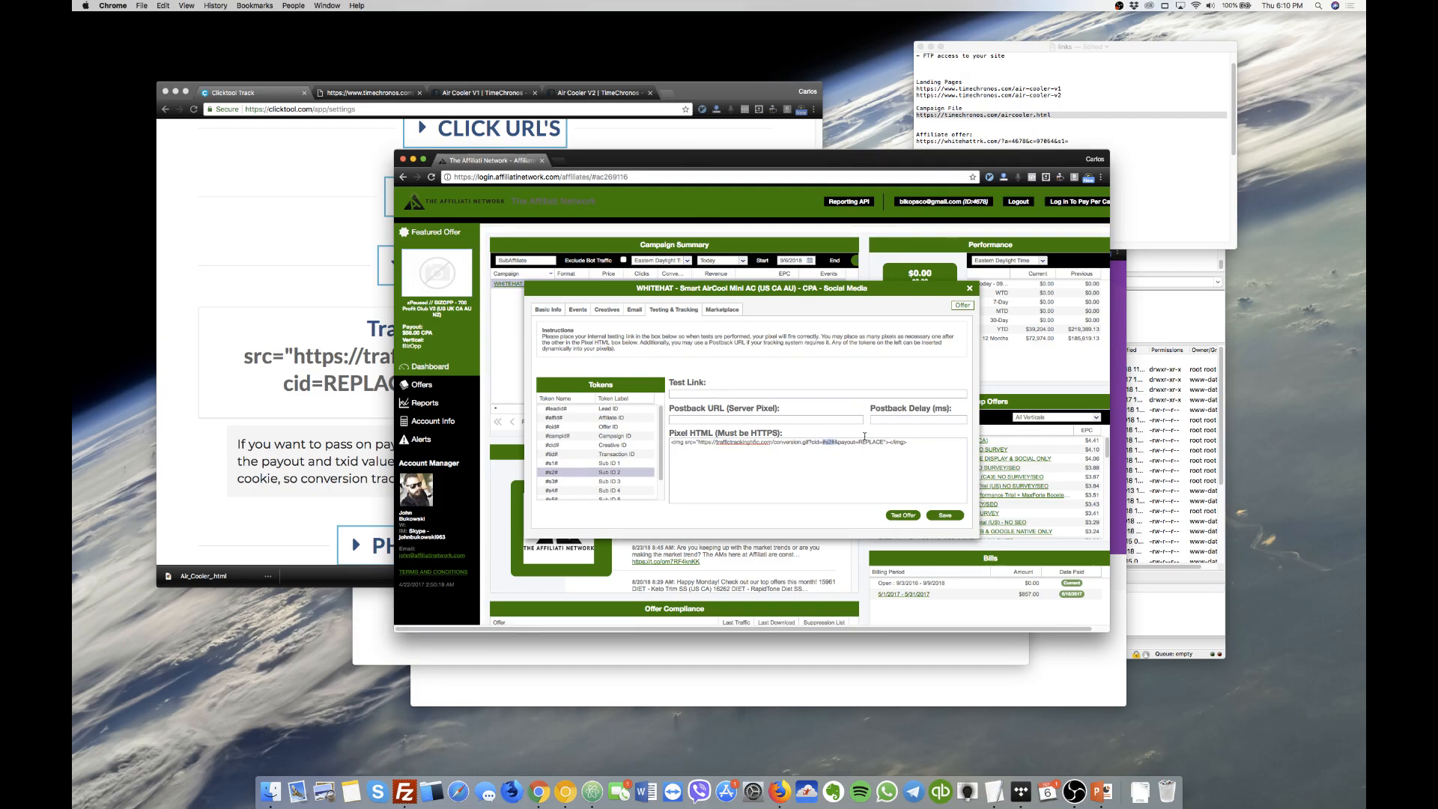
double_click(870, 442)
scroll(577, 472, down, 2)
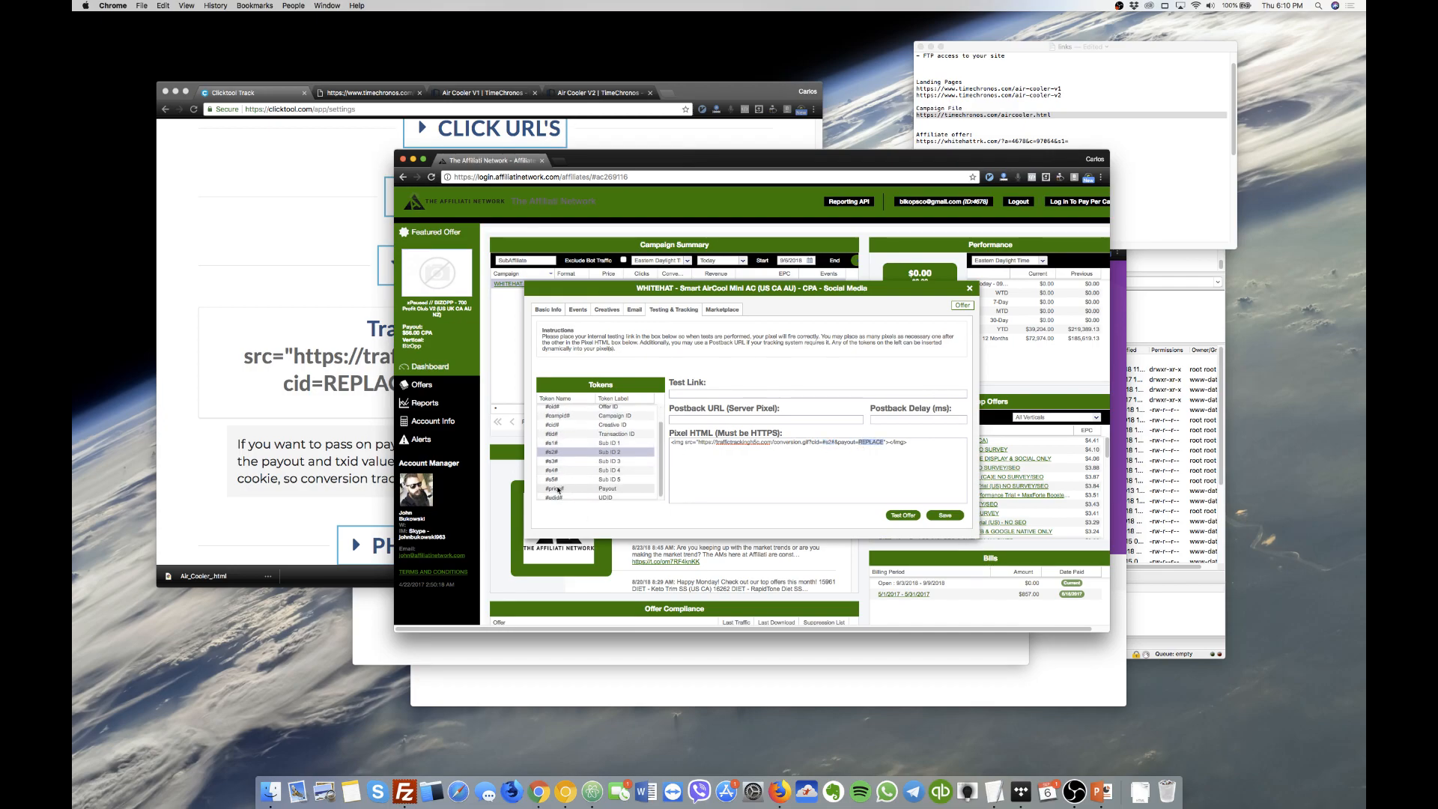
click(563, 489)
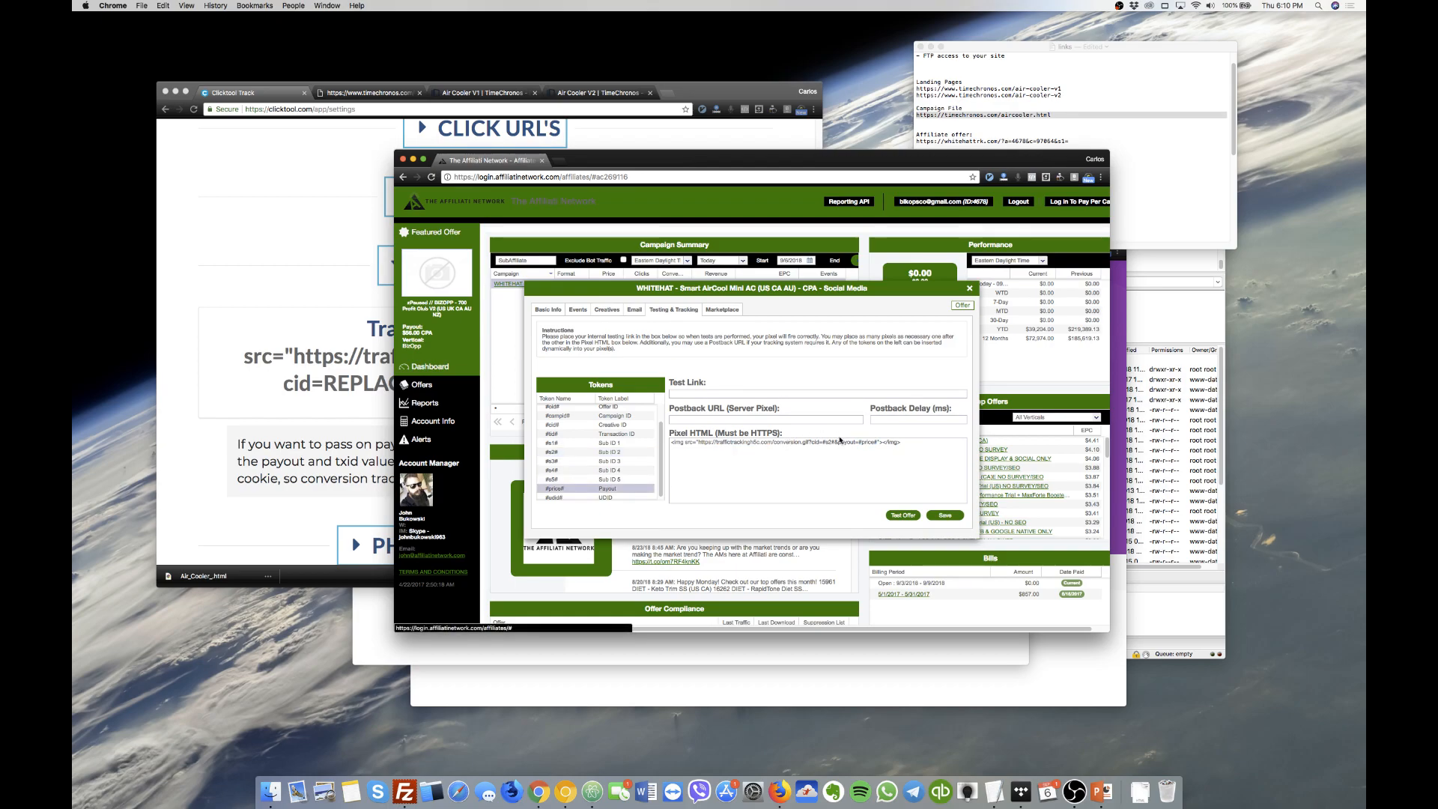
triple_click(745, 443)
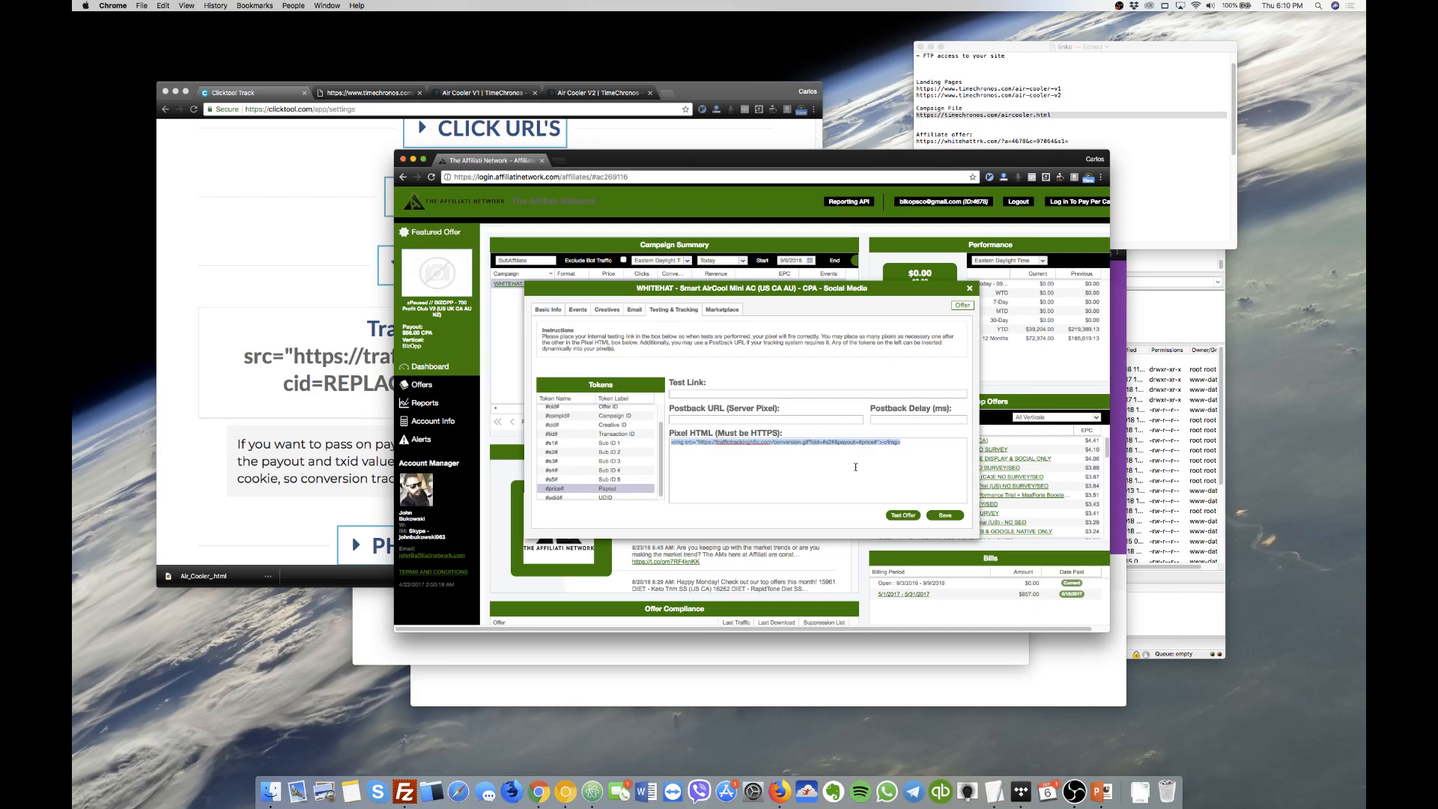
key(BackSpace)
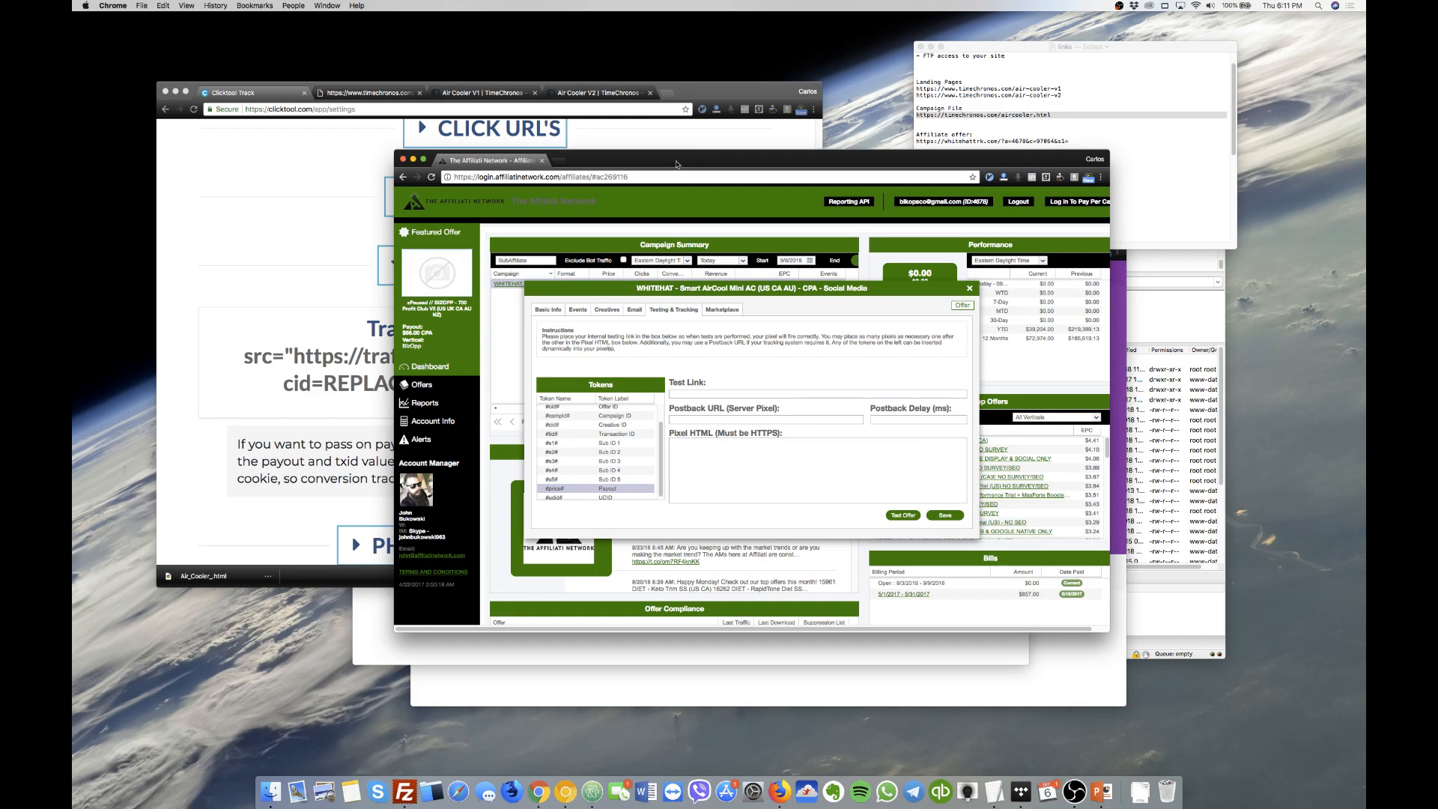
Uncover the Clicktool settings and expand the Postback URL section.
drag(677, 163, 819, 185)
click(255, 259)
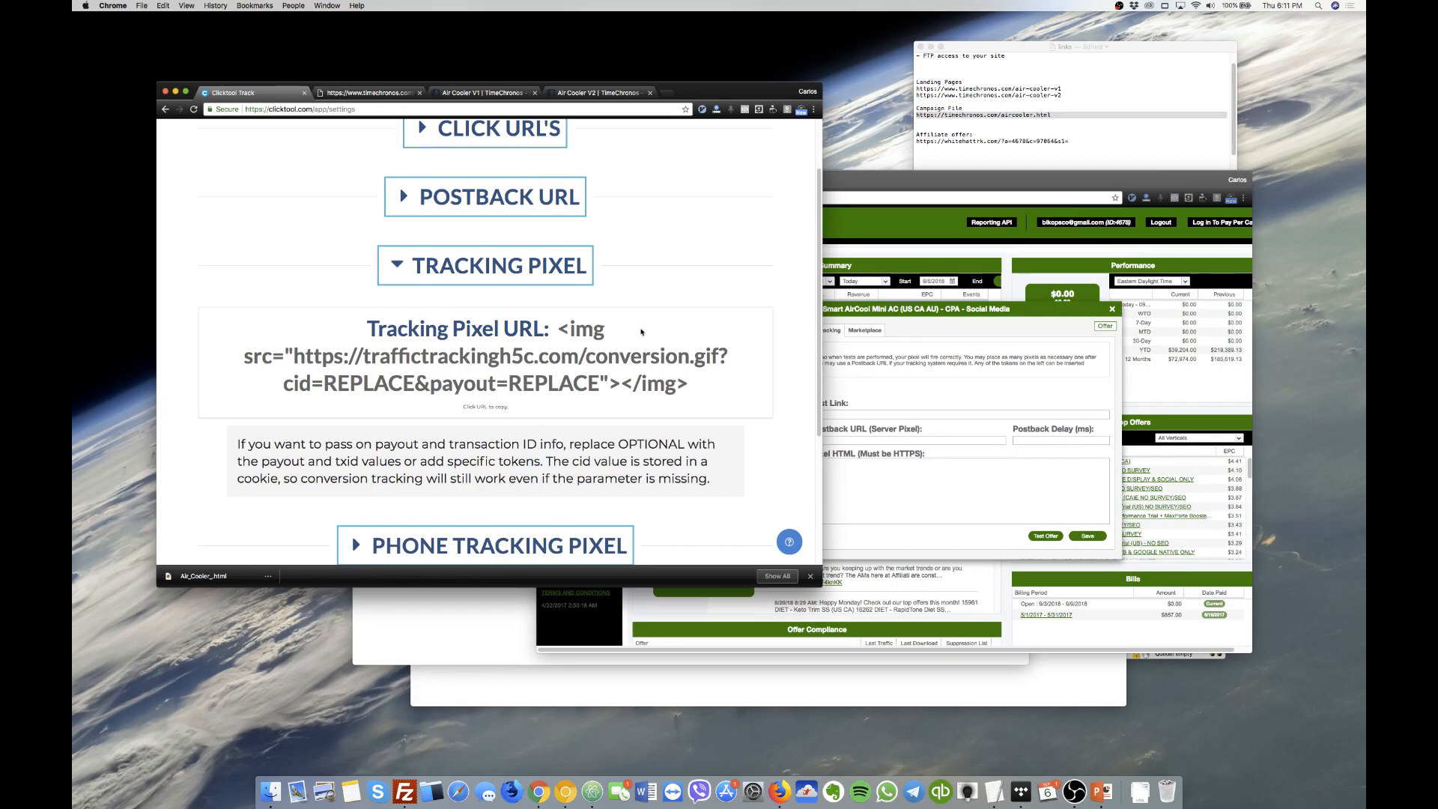
click(896, 454)
click(415, 200)
click(416, 200)
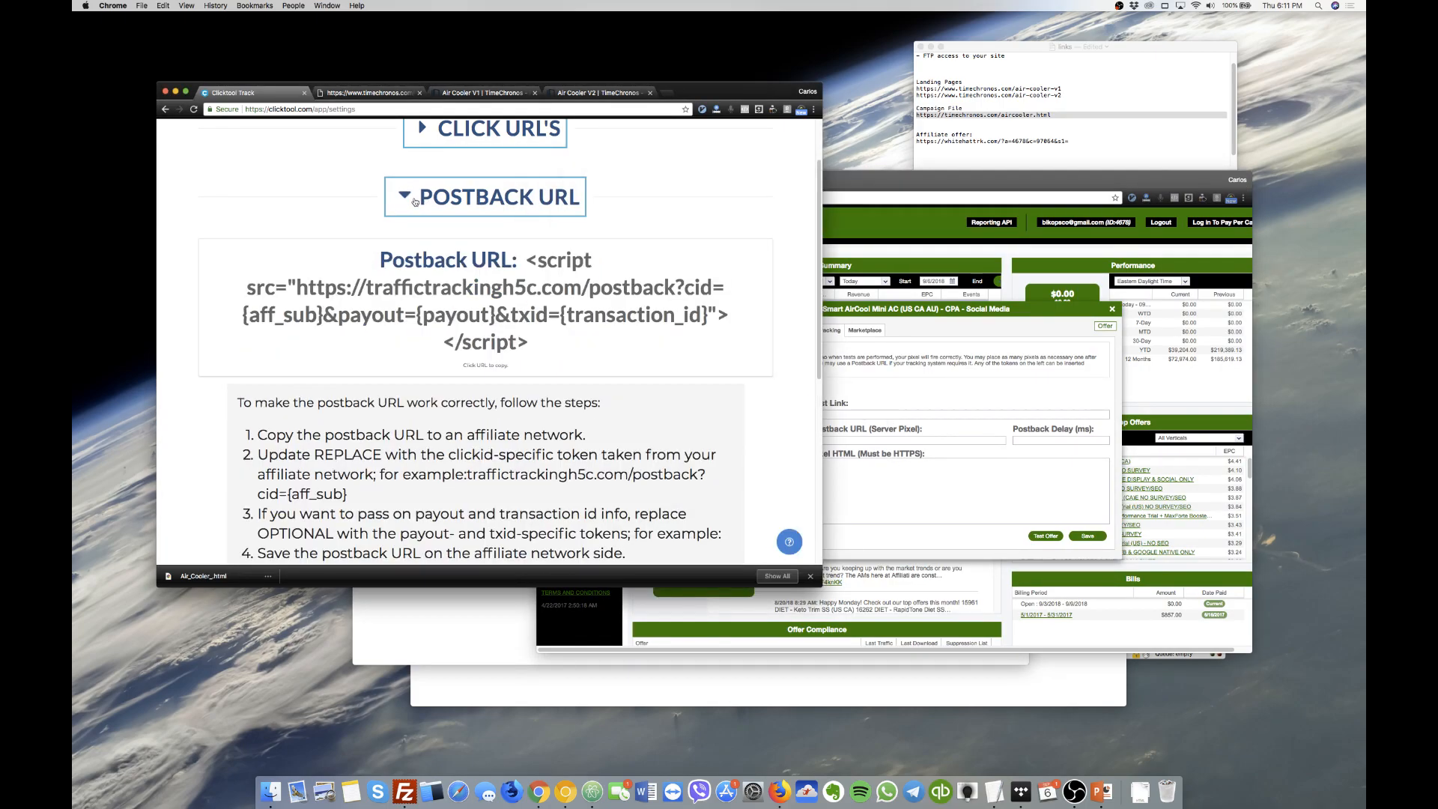
Remove the cid token from the pixel code in the Affiliati Network offer and empty the Pixel HTML field.
click(853, 536)
triple_click(929, 463)
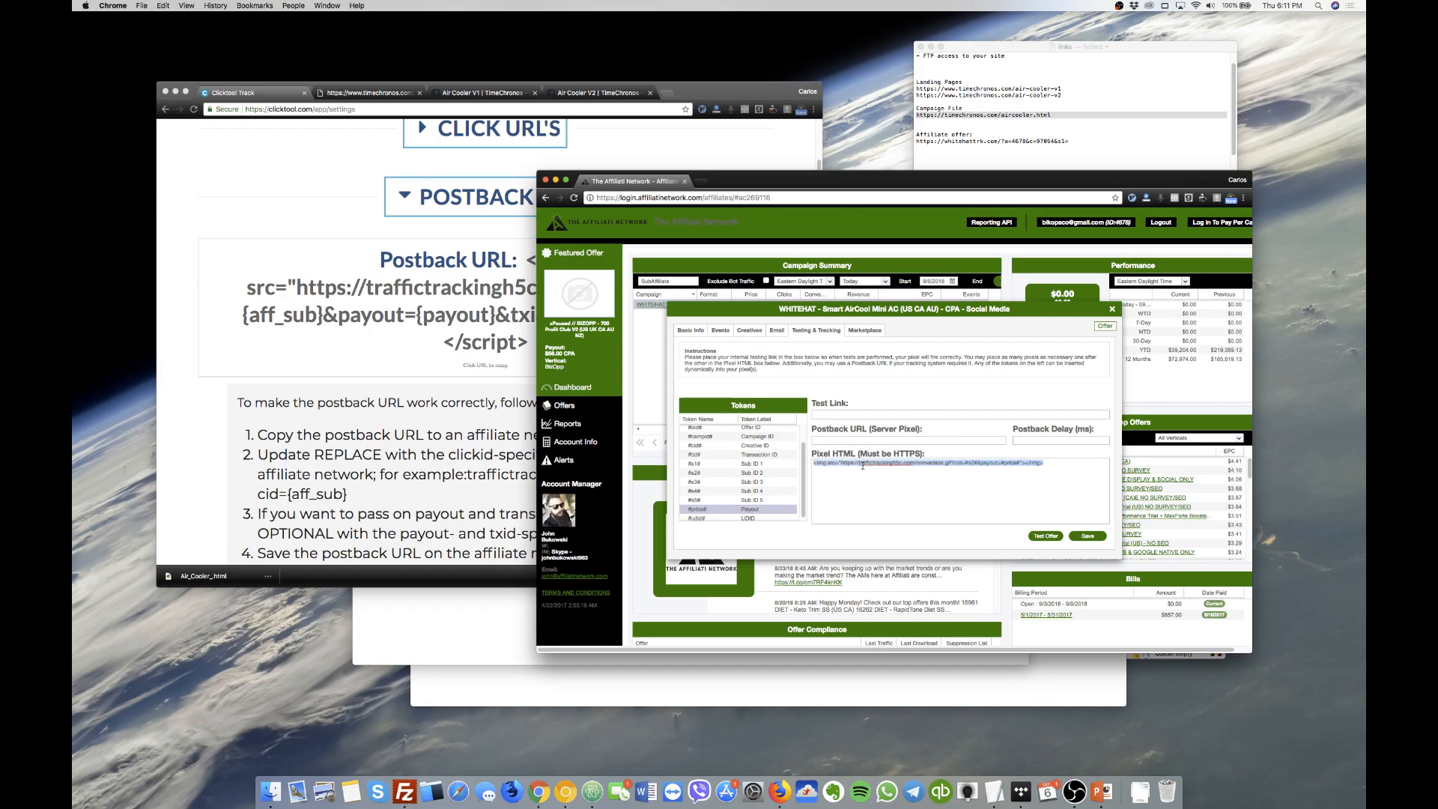
click(976, 463)
drag(976, 463, 967, 462)
key(BackSpace)
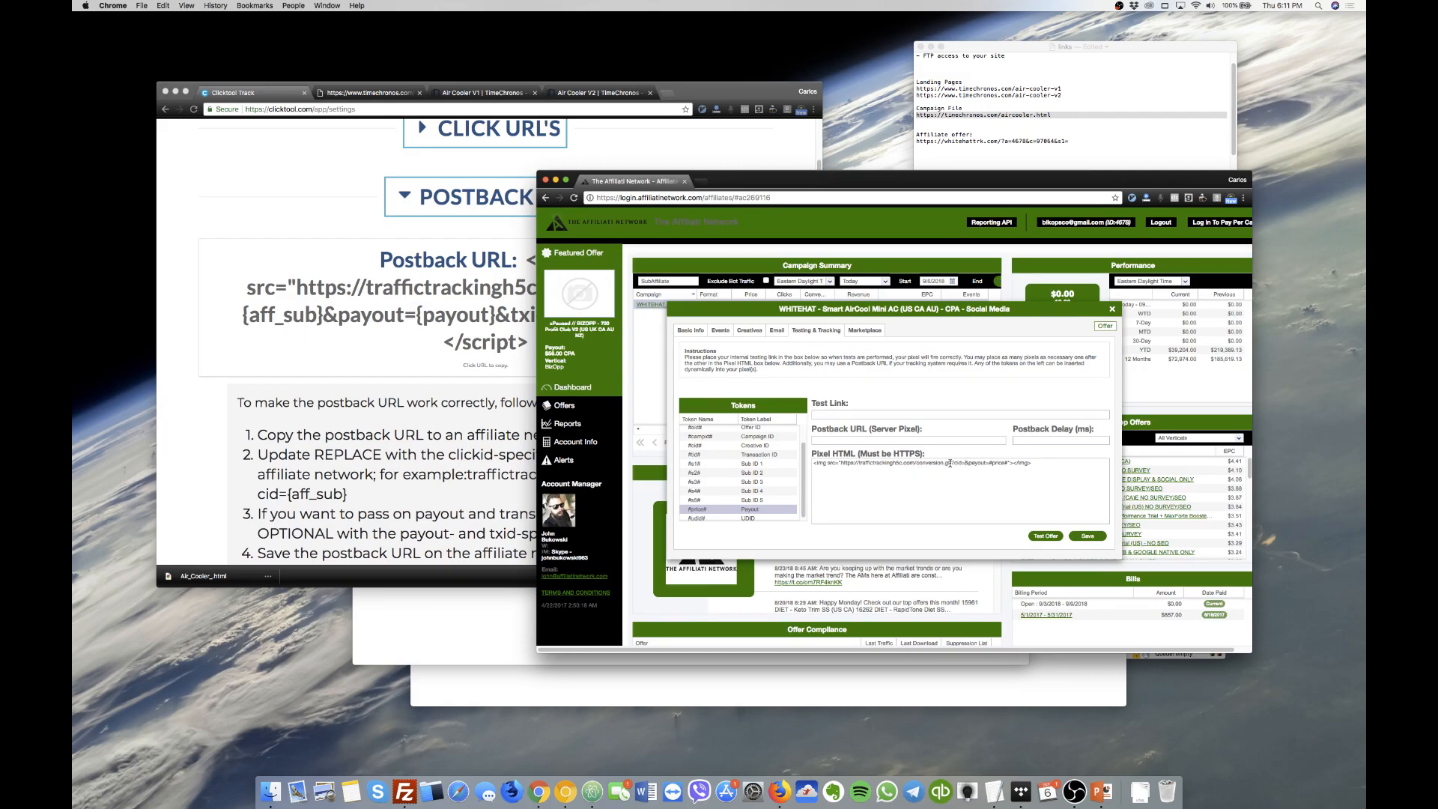
drag(950, 464, 842, 462)
click(984, 491)
key(super+v)
click(969, 473)
key(super+a)
key(BackSpace)
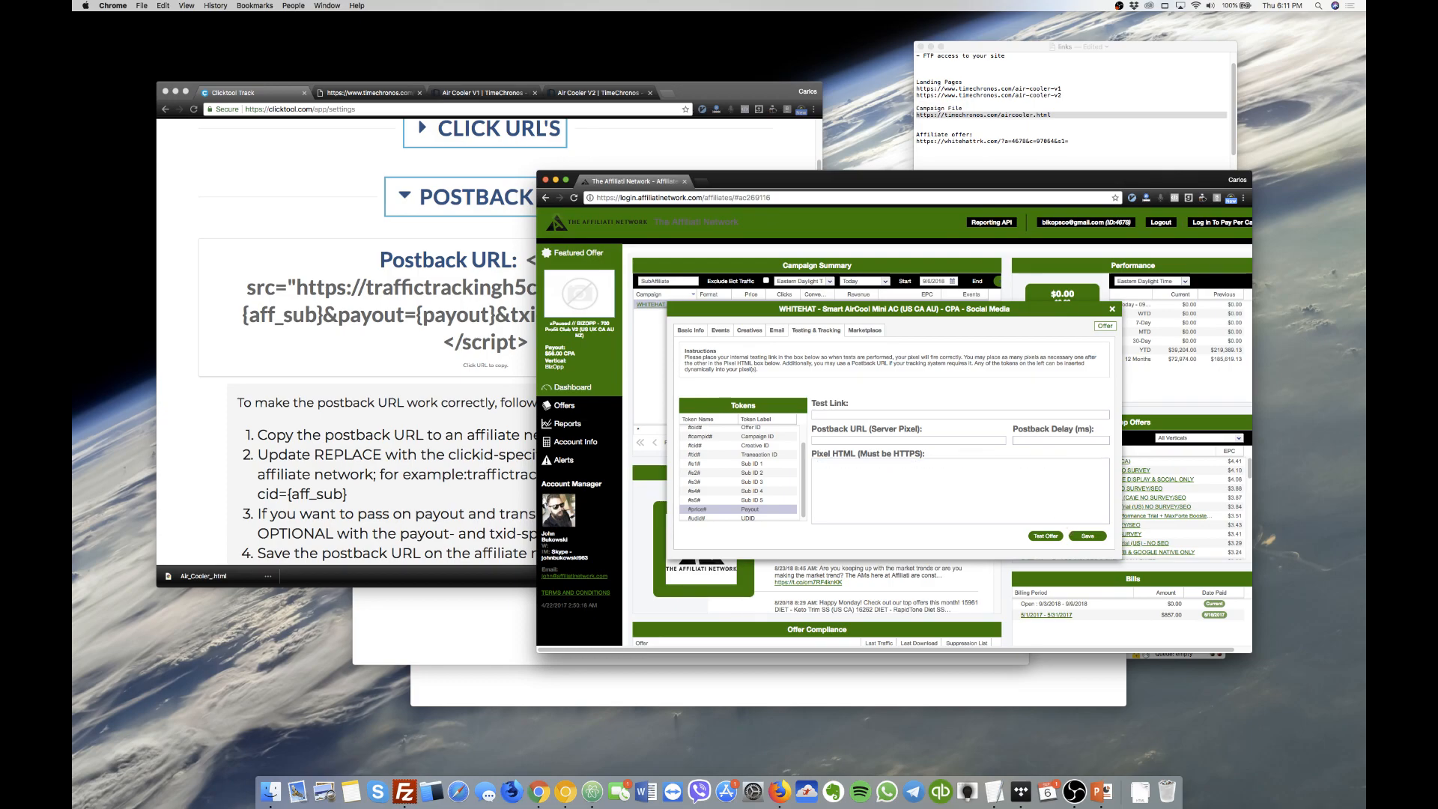
Paste Clicktool's postback script into the notes and copy only its URL into the offer's Postback URL (Server Pixel) field.
click(299, 200)
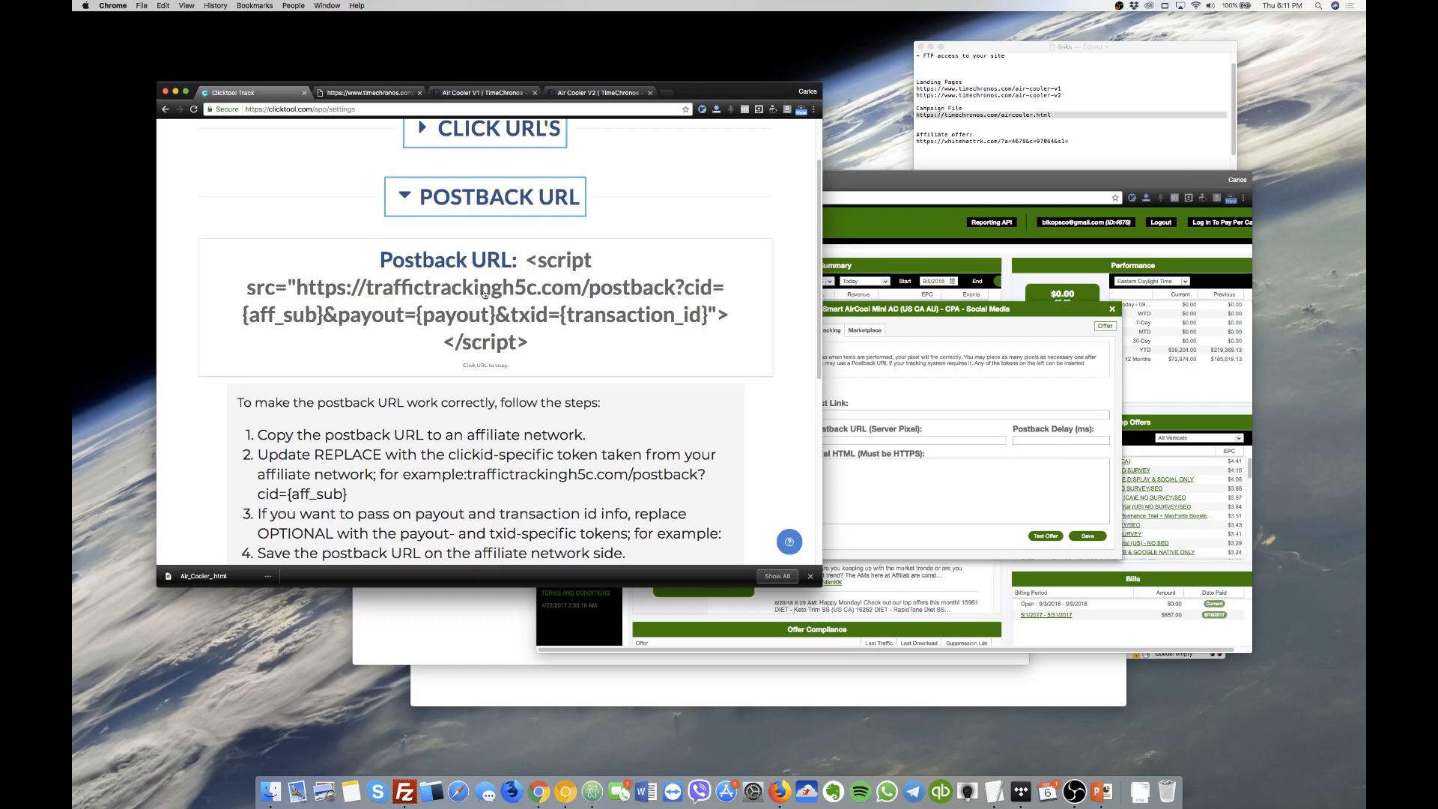
click(910, 165)
click(941, 161)
text(<script src="https://traffictrackingh5c.com/postback?cid={aff_sub}&payout={payout}&txid={transaction_id}"></script>)
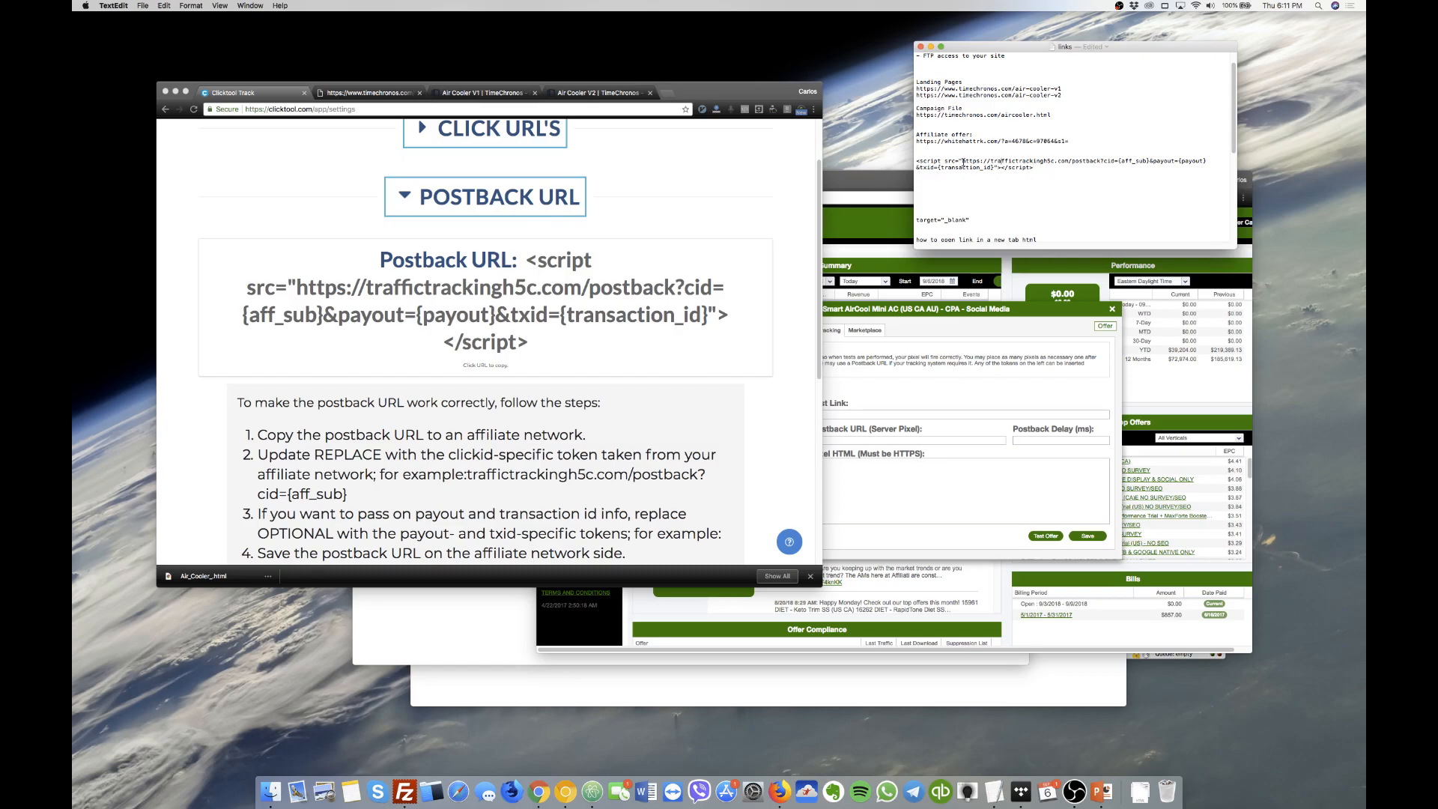
drag(962, 161, 993, 166)
click(910, 377)
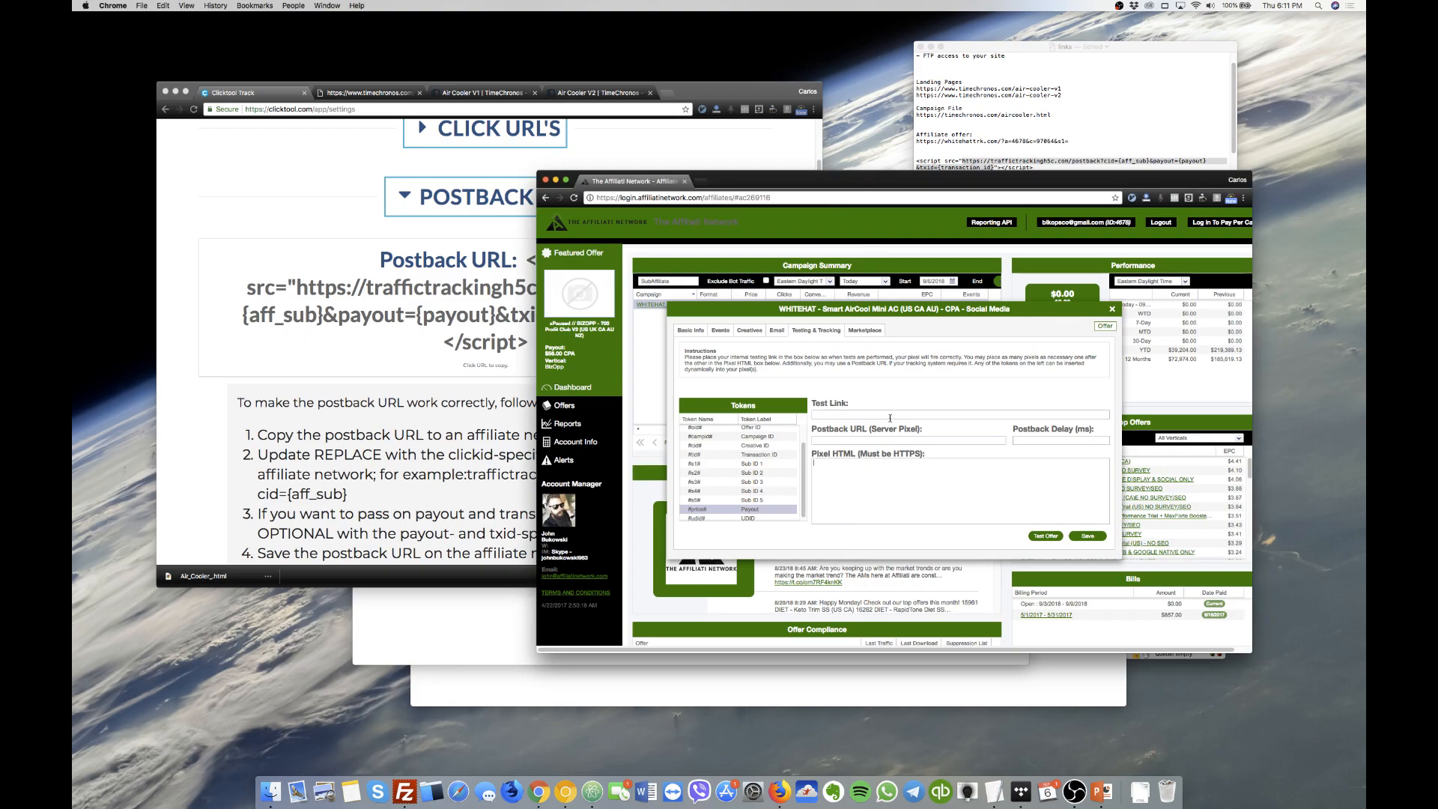
text(https://traffictrackingh5c.com/postback?cid={aff_sub}&payout={payout}&txid={transaction_id})
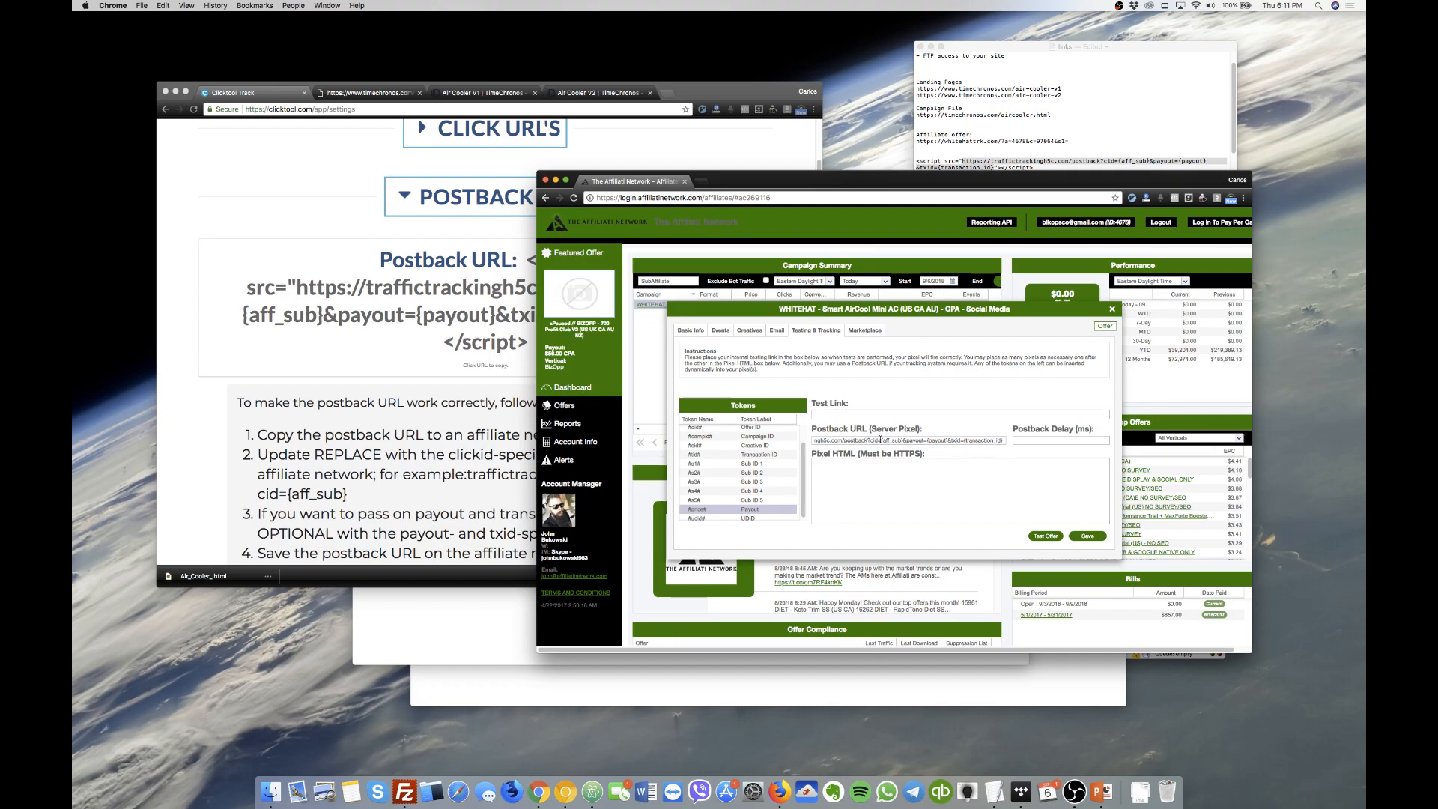
Replace the postback URL's cid, payout and txid values with the Sub ID 2, Payout and Transaction ID tokens.
drag(880, 439, 901, 440)
click(704, 474)
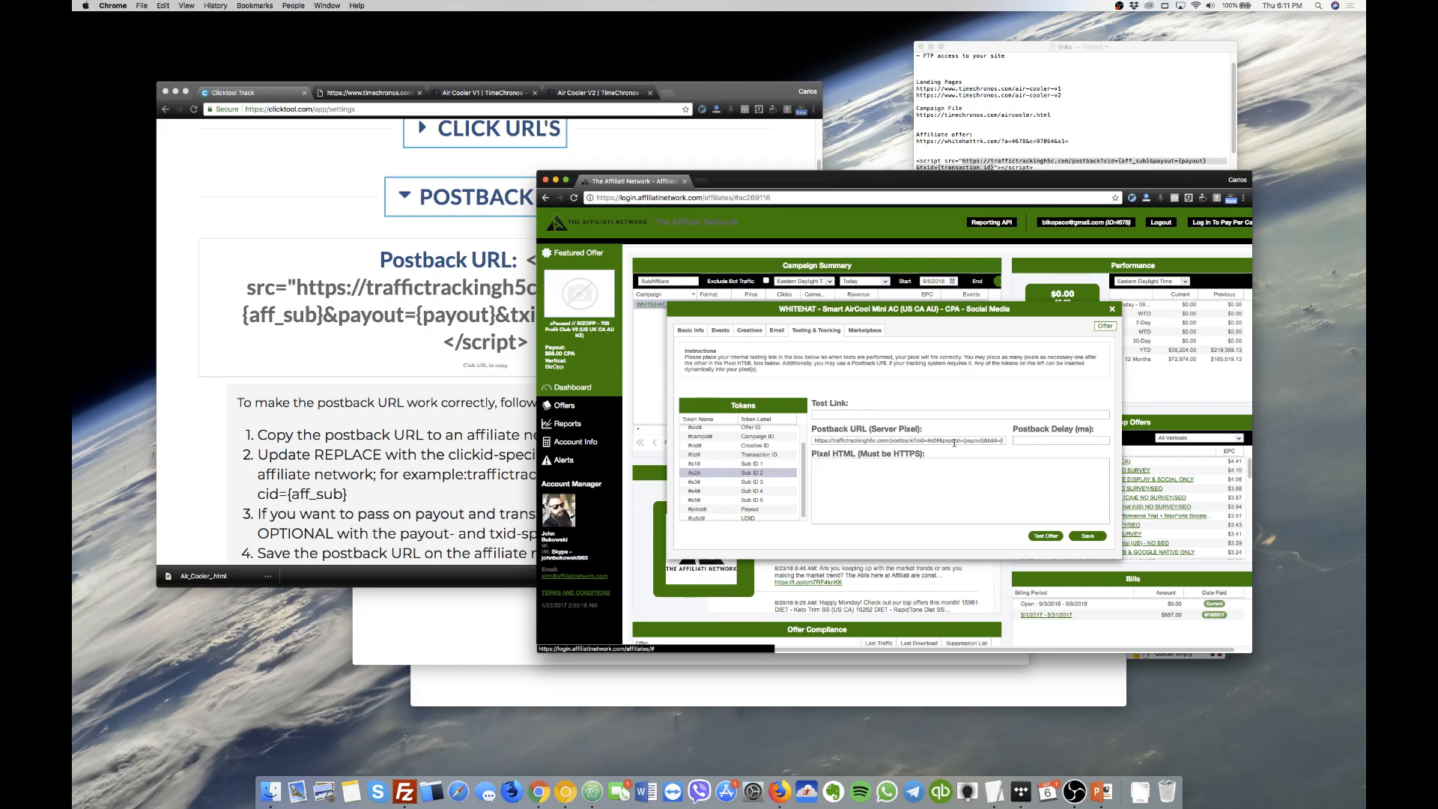
drag(965, 441, 980, 441)
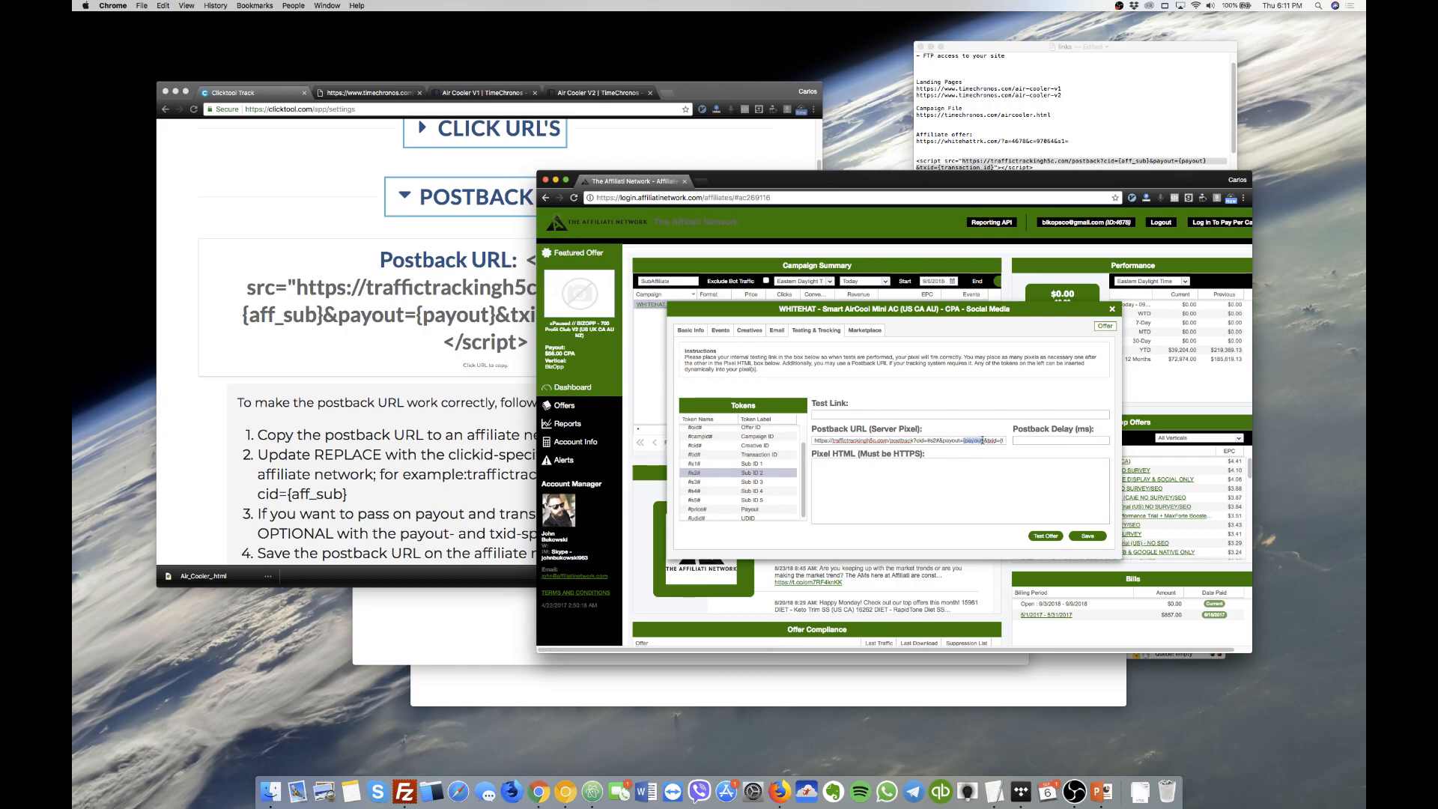
click(765, 512)
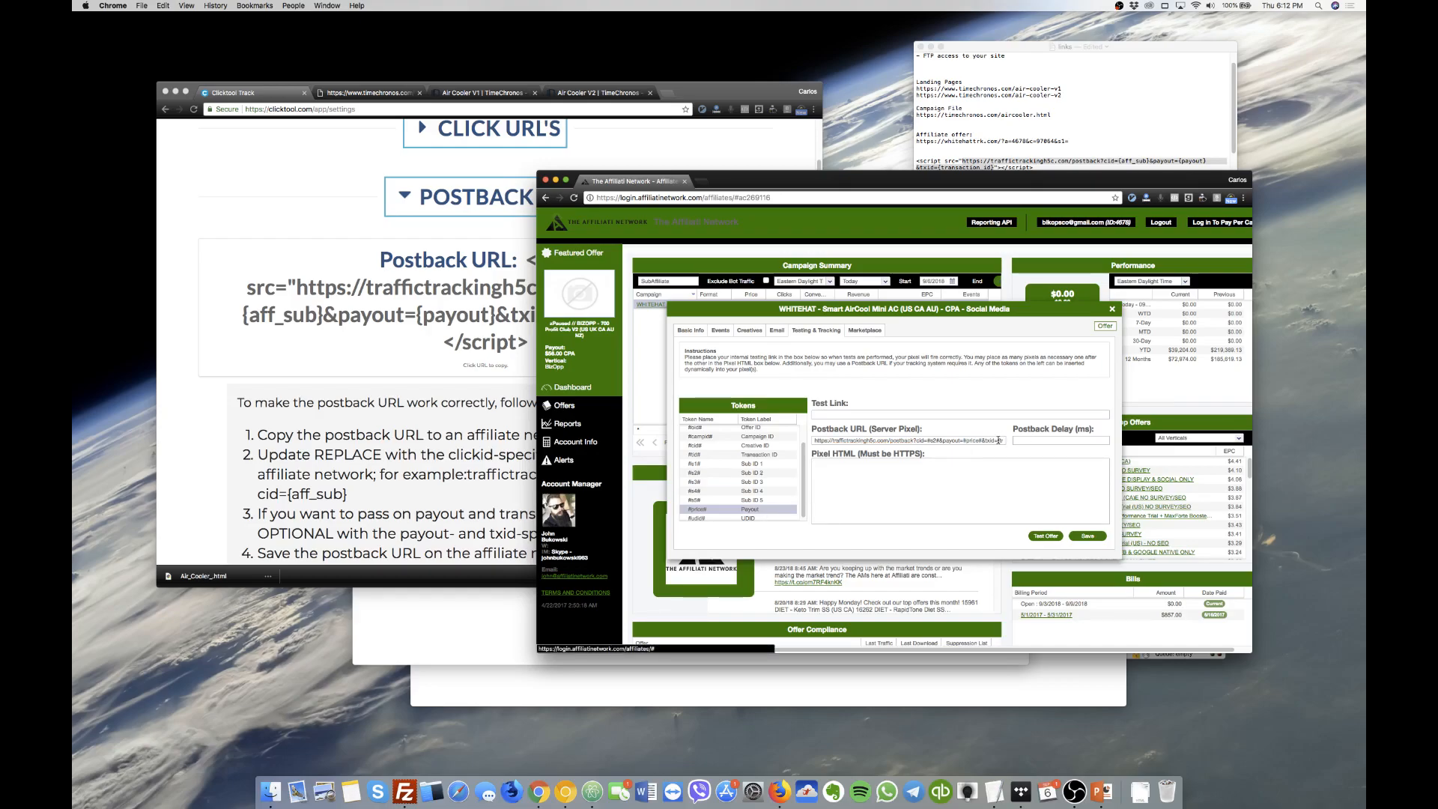
drag(999, 441, 1013, 441)
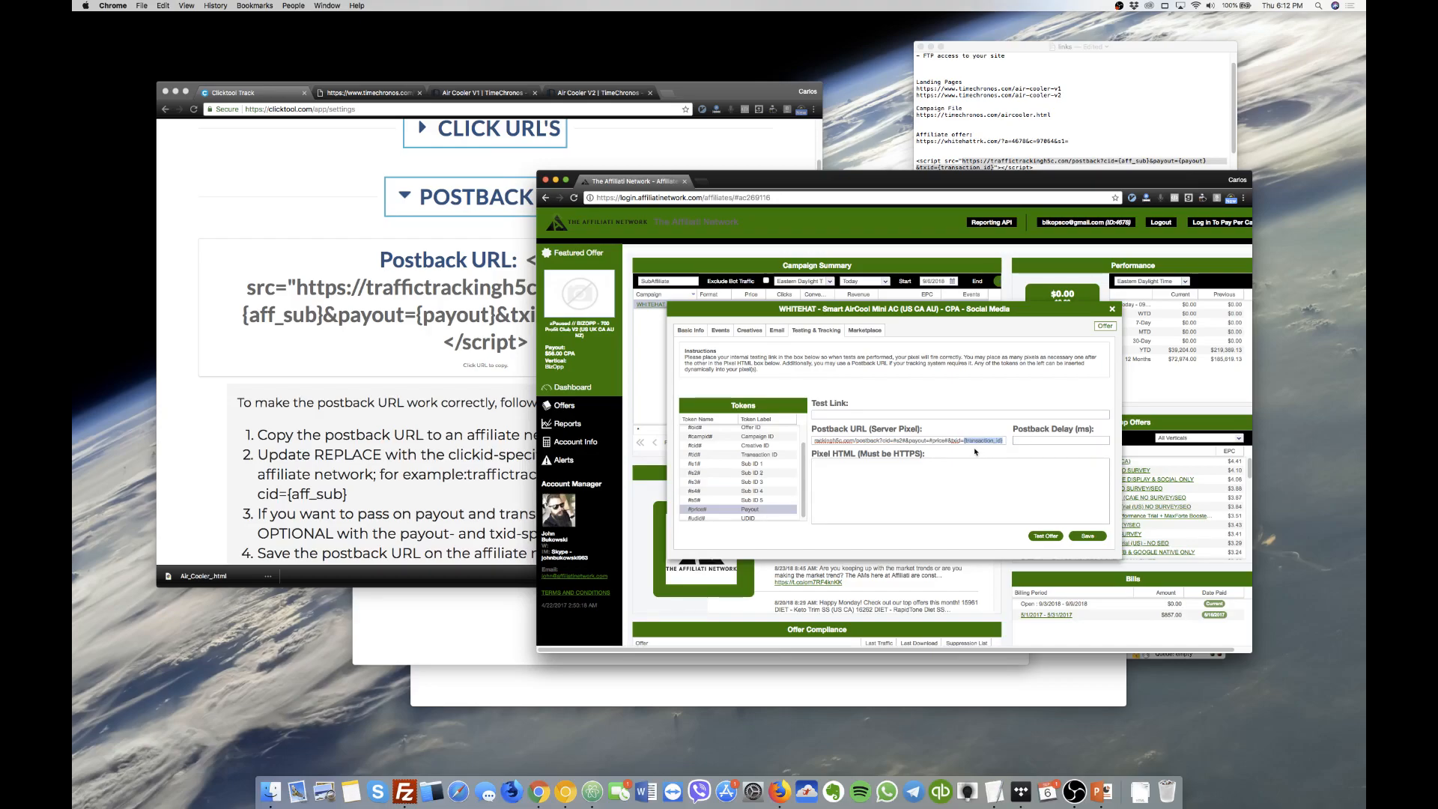
click(760, 455)
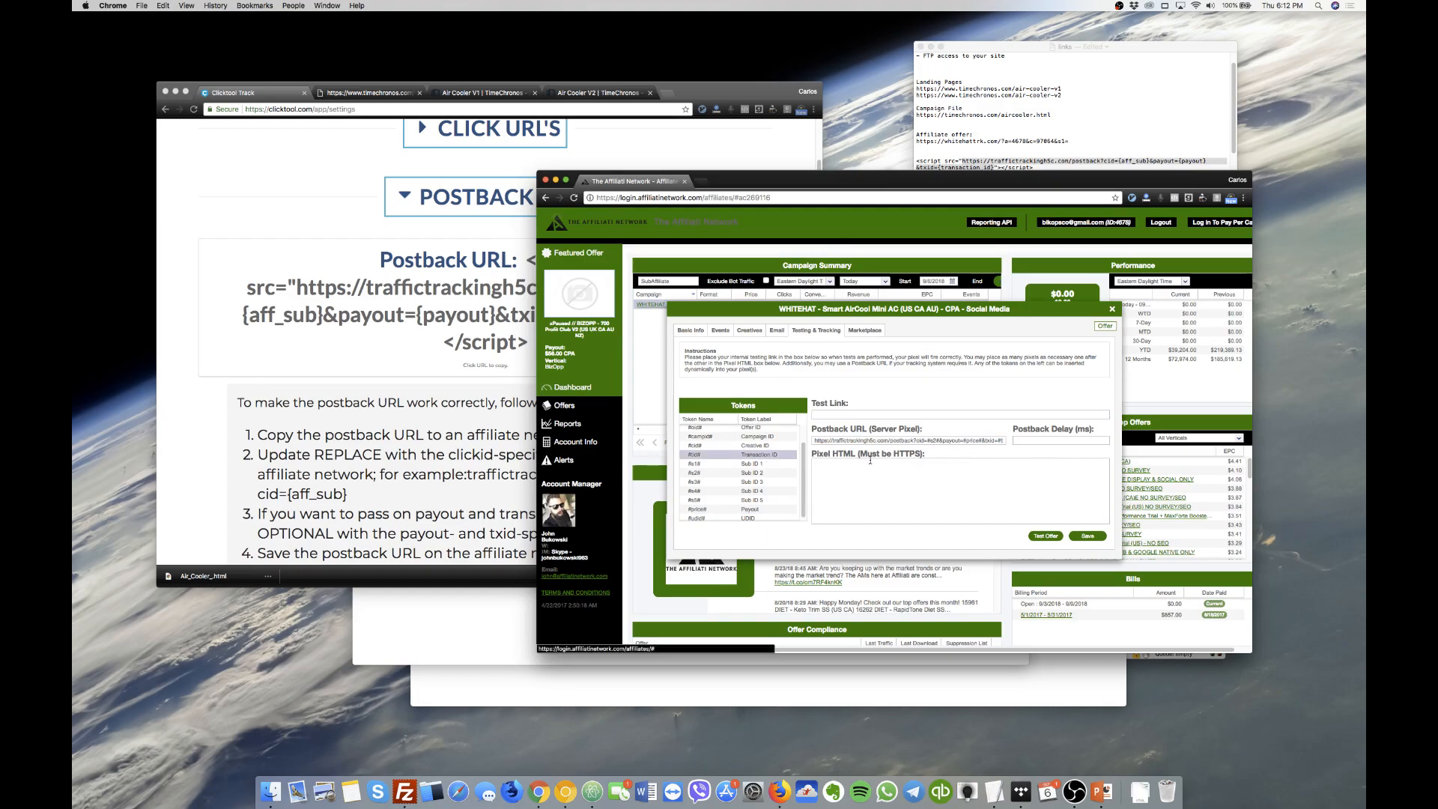
Copy the tokenized postback URL from the offer and paste it over the original postback script in the notes.
mouse_move(951, 442)
mouse_down()
mouse_move(1015, 443)
mouse_move(939, 440)
mouse_up()
click(996, 442)
click(923, 442)
triple_click(923, 442)
key(super+c)
click(993, 133)
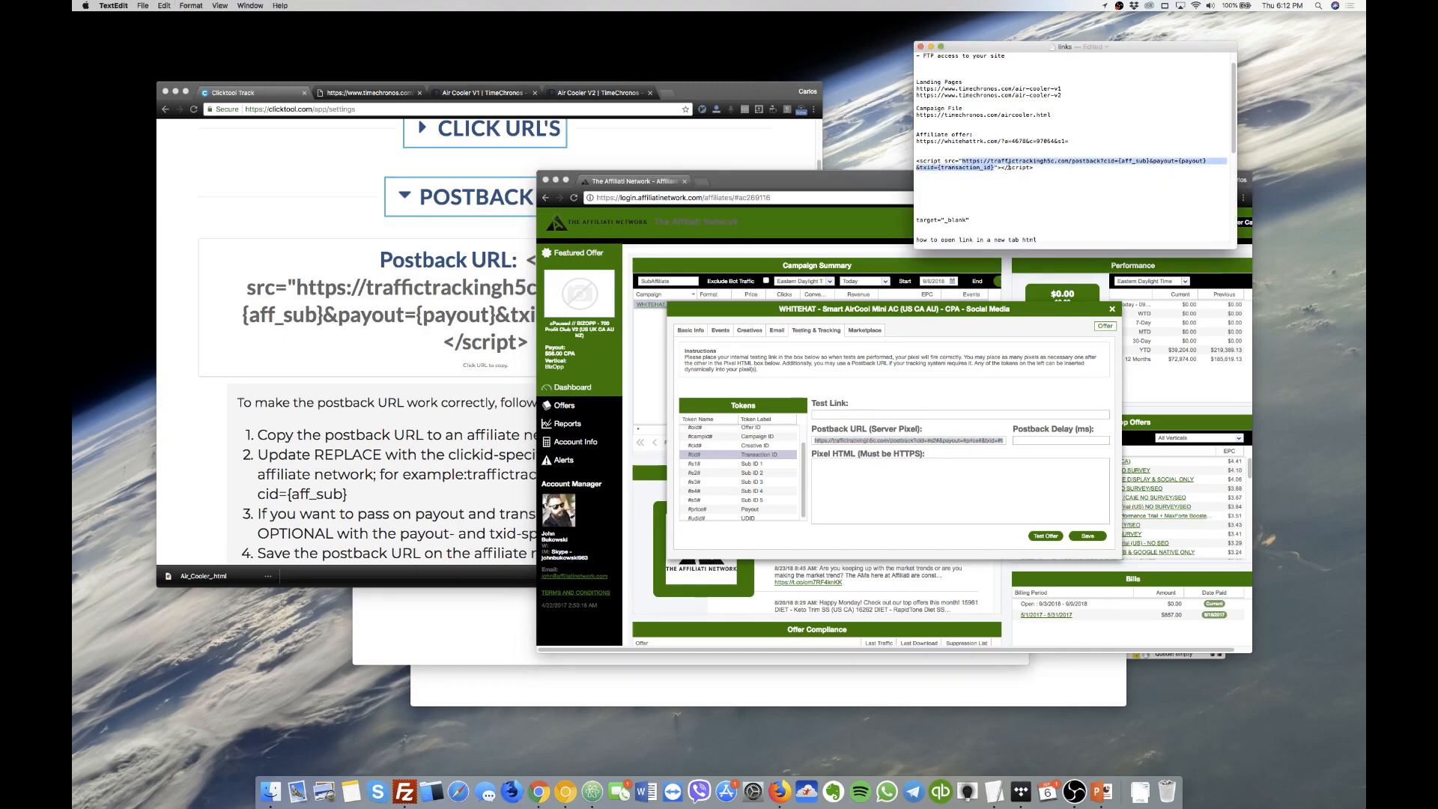
drag(1058, 170, 915, 161)
key(super+v)
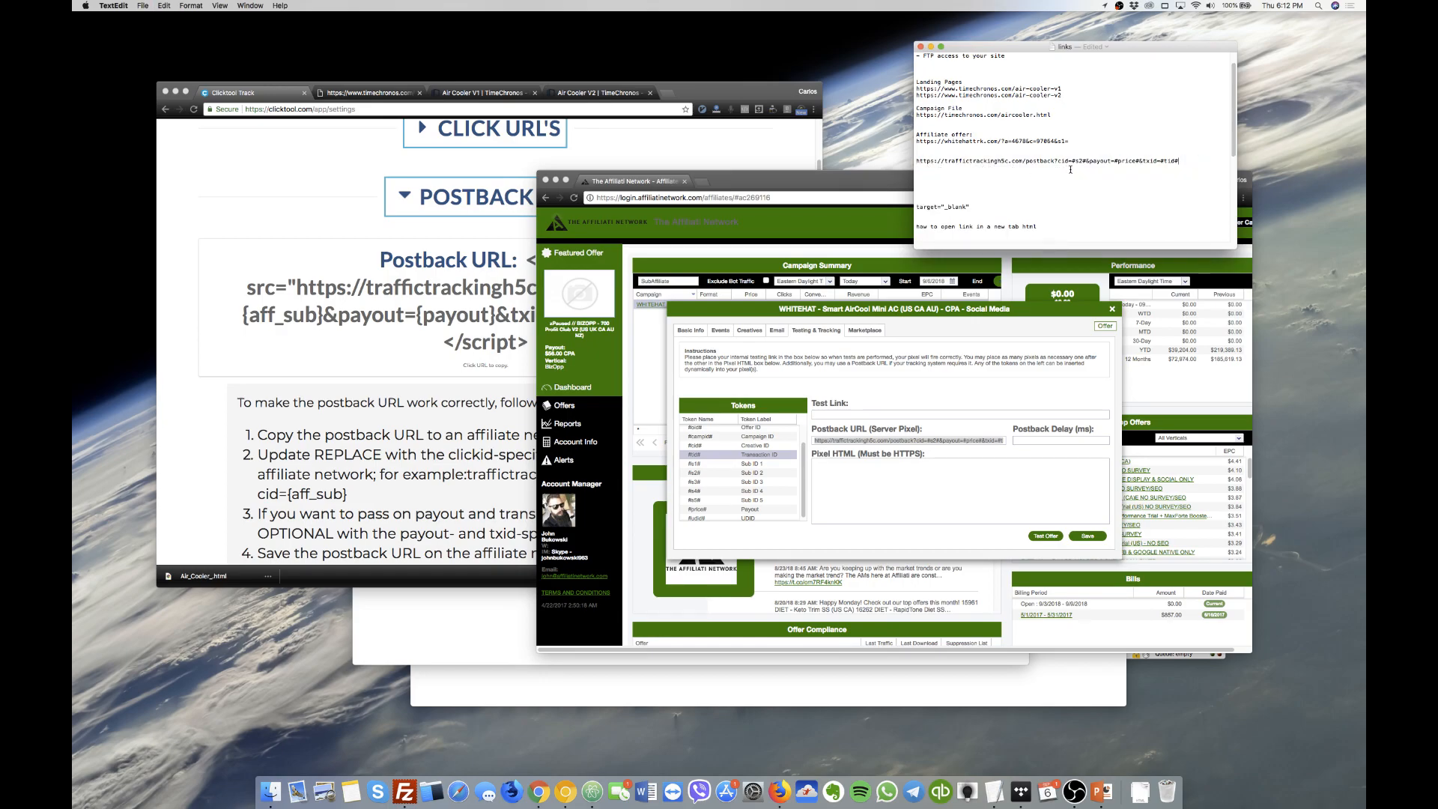
Review the cid, payout and txid tokens of the postback URL in the notes and save the offer's tracking settings.
drag(1072, 160, 1084, 159)
drag(1140, 160, 1116, 160)
drag(1184, 162, 1144, 162)
triple_click(1140, 161)
click(915, 442)
click(1090, 536)
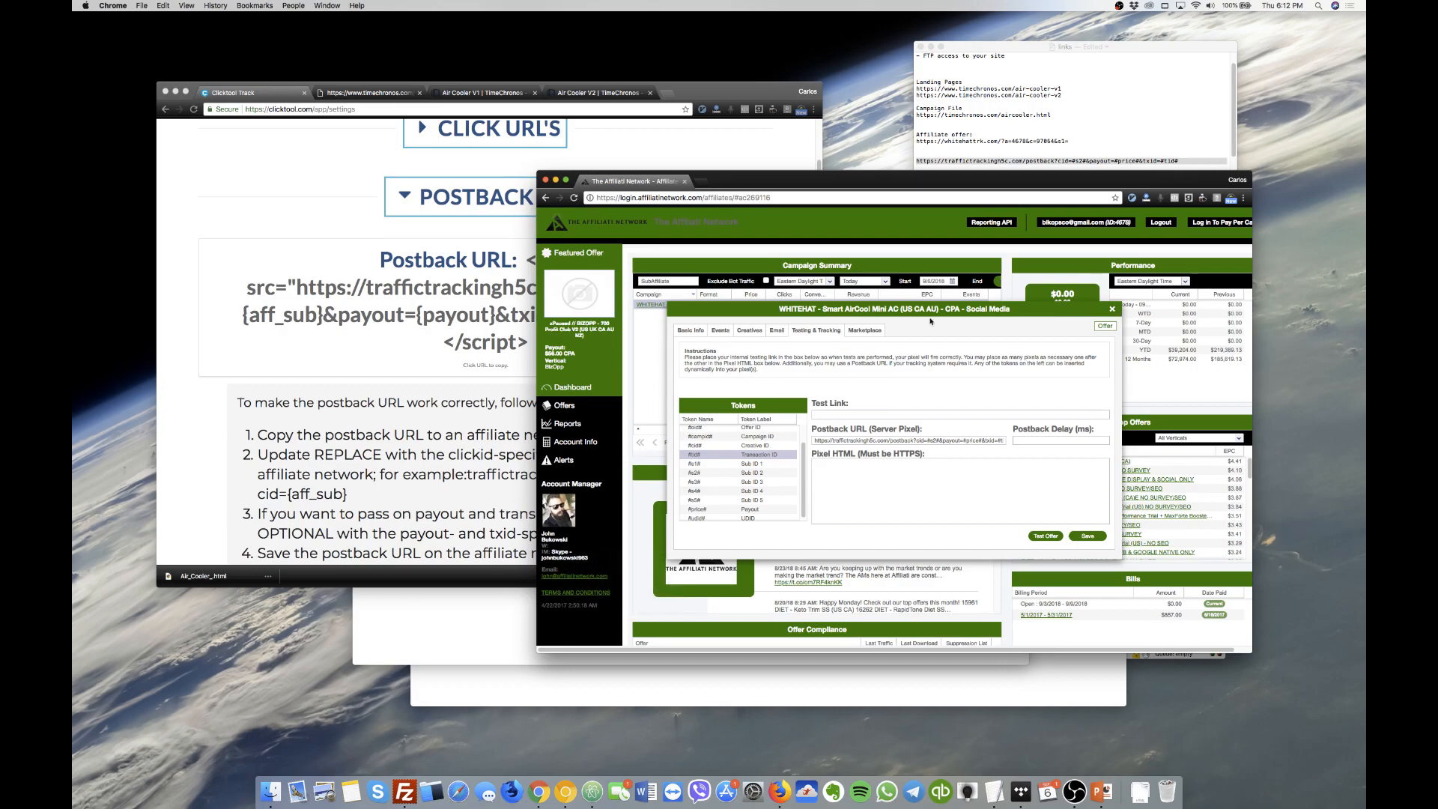
Switch back to Clicktool and open the General Report with the Campaigns list.
click(292, 378)
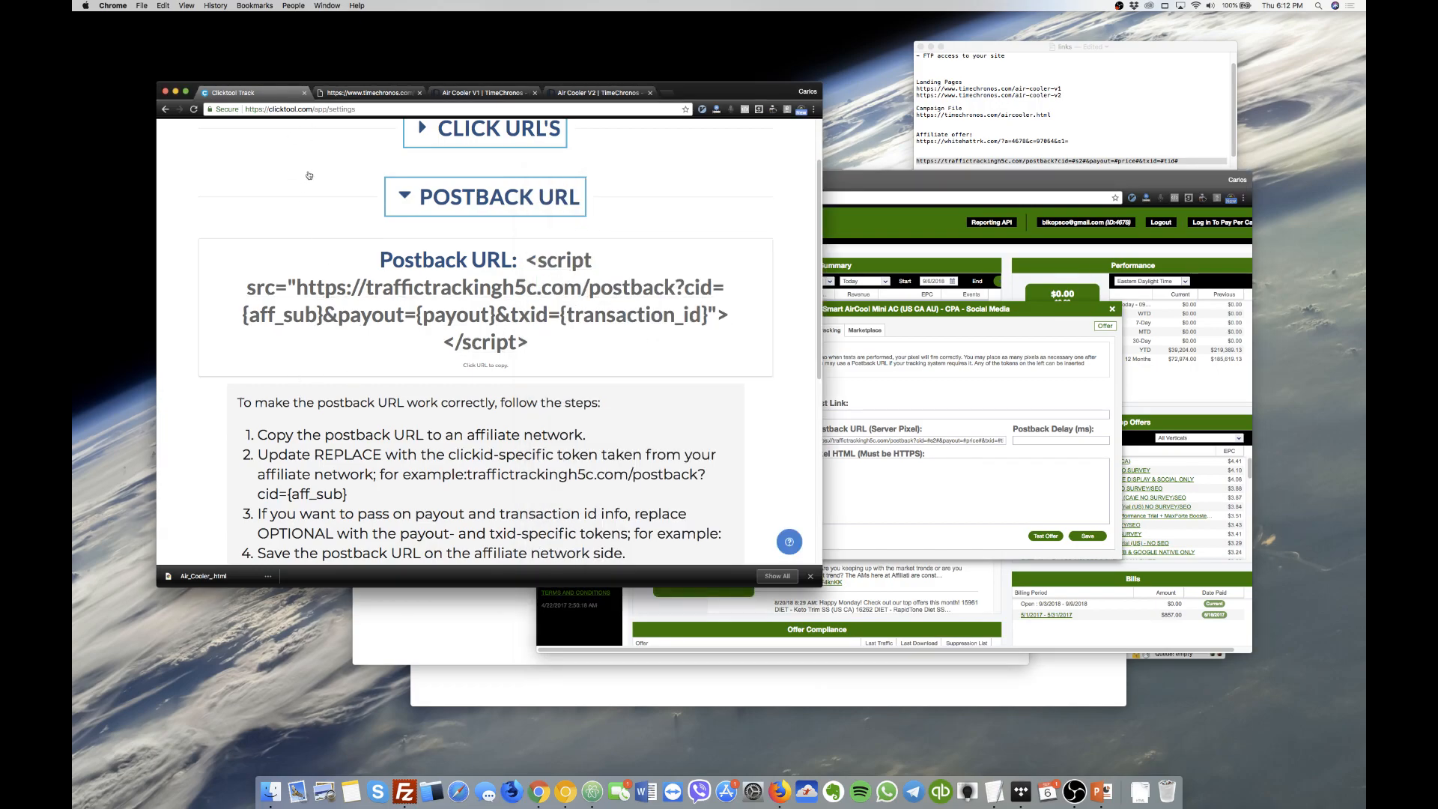
scroll(299, 164, up, 3)
click(198, 129)
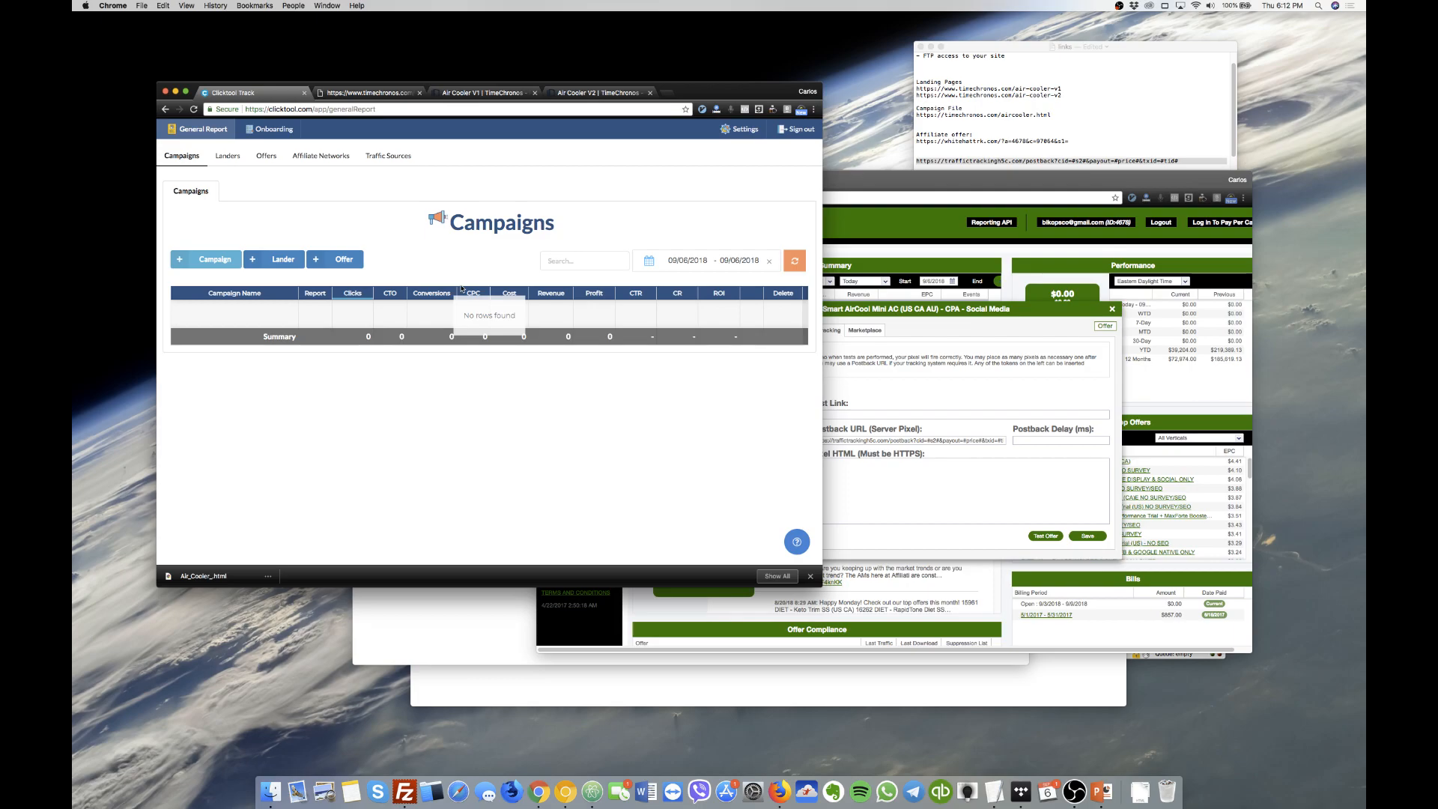